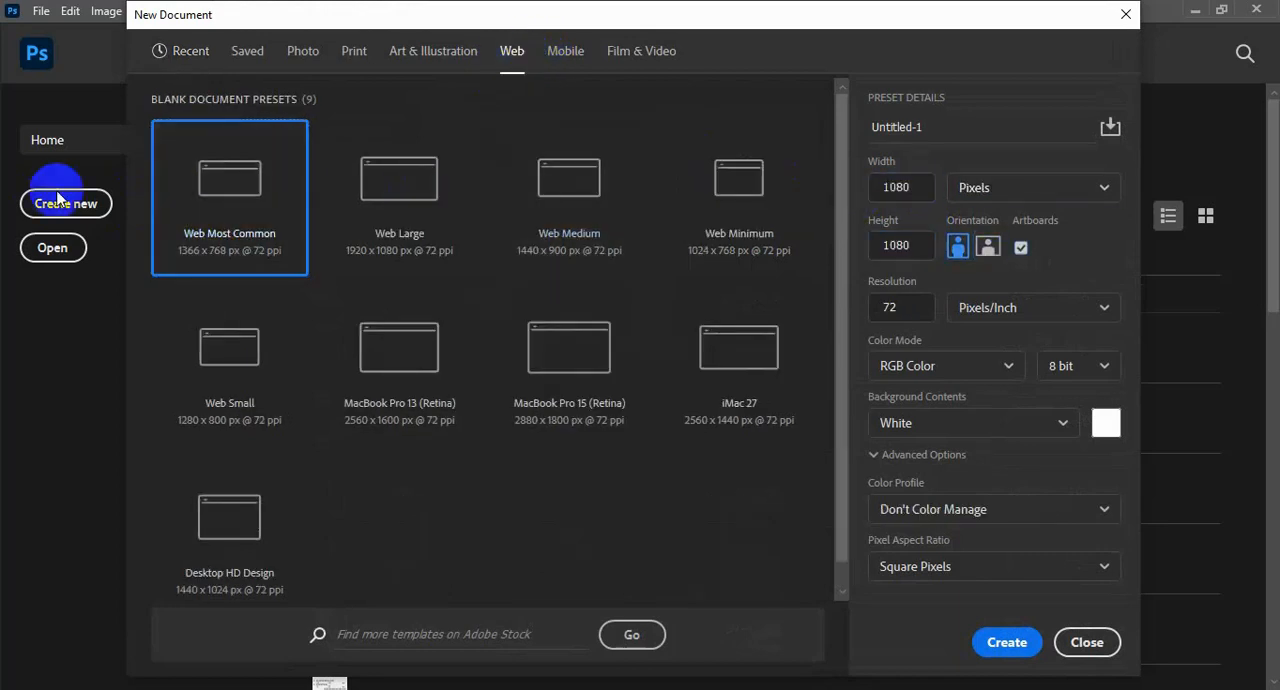
Create a 1080 × 1080 pixel artboard document at 300 pixels/inch and place the gelato ice cream cone image on it
click(992, 638)
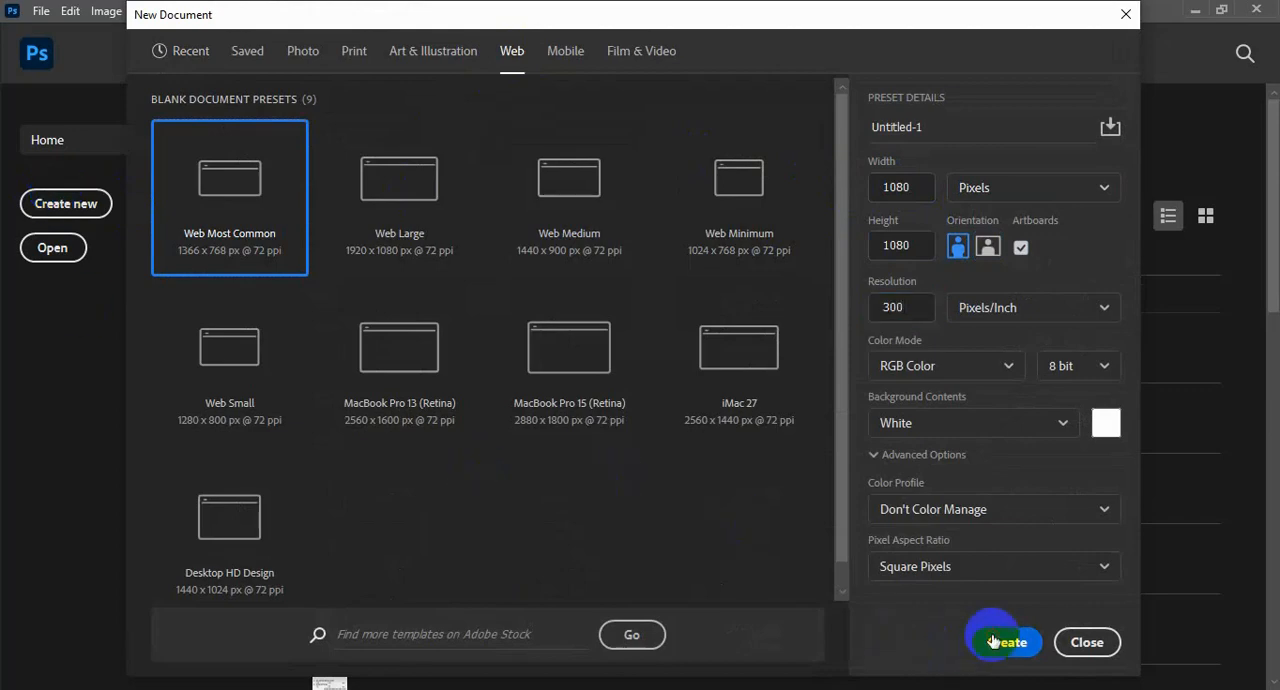
key(alt+Tab)
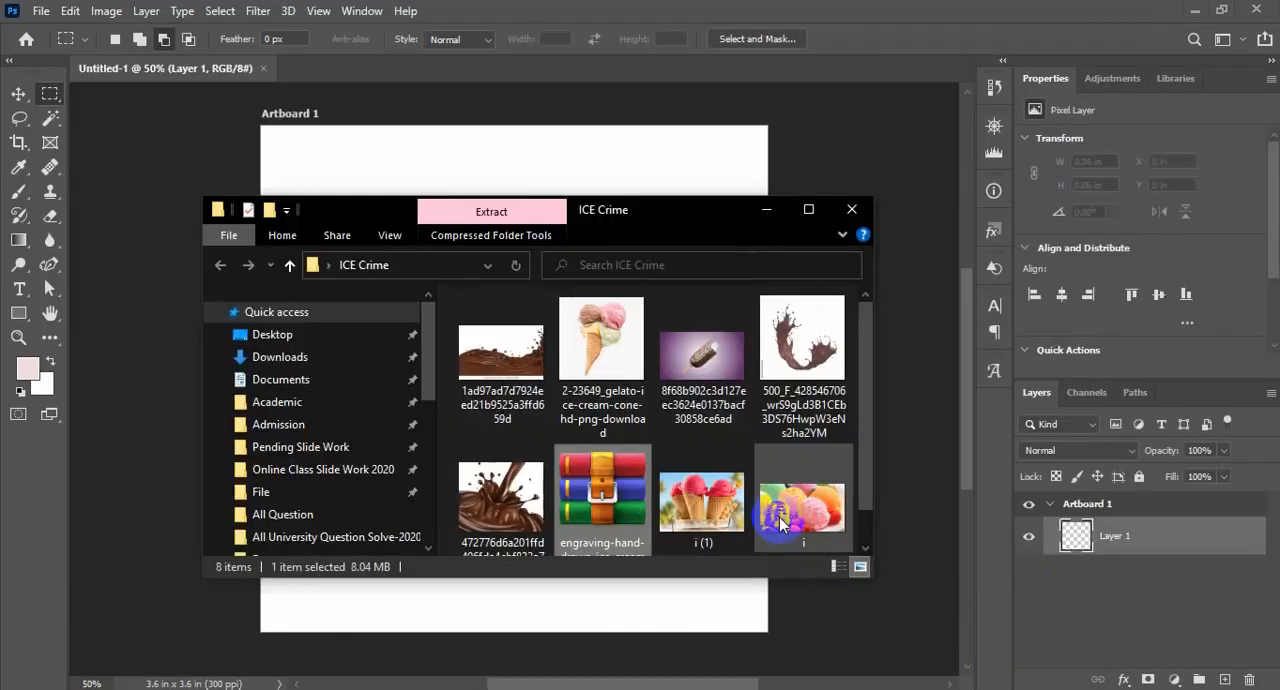
scroll(794, 510, down, 1)
scroll(796, 508, up, 1)
drag(676, 228, 988, 213)
drag(899, 326, 427, 421)
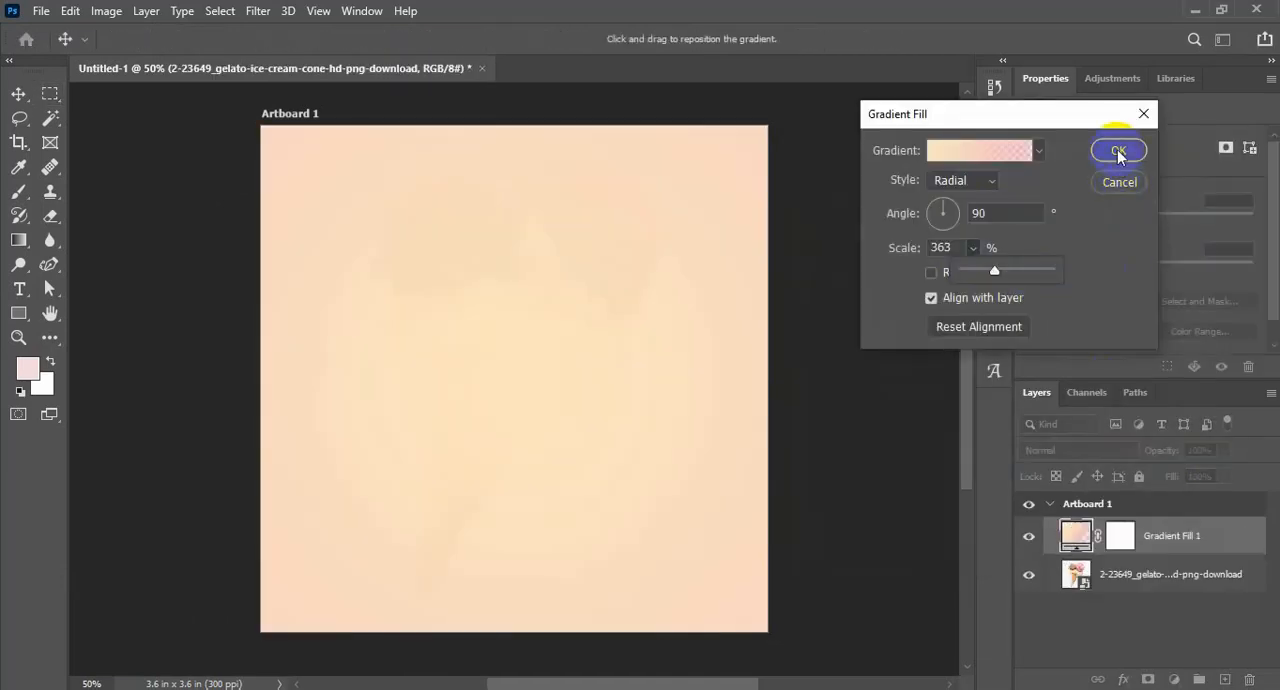
Add a gradient fill layer and place it beneath the ice cream cone image
click(1120, 148)
drag(1106, 531, 1180, 598)
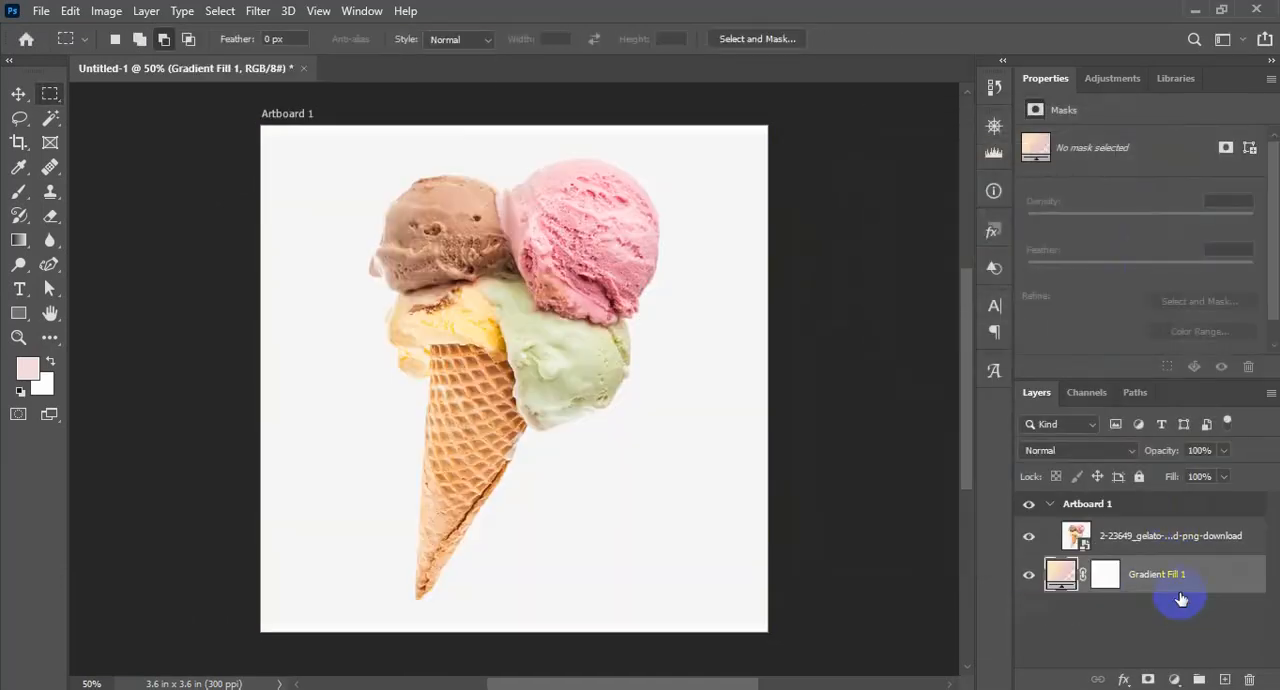
Open the cone smart object's contents and apply the Remove background quick action to its layer
double_click(1077, 537)
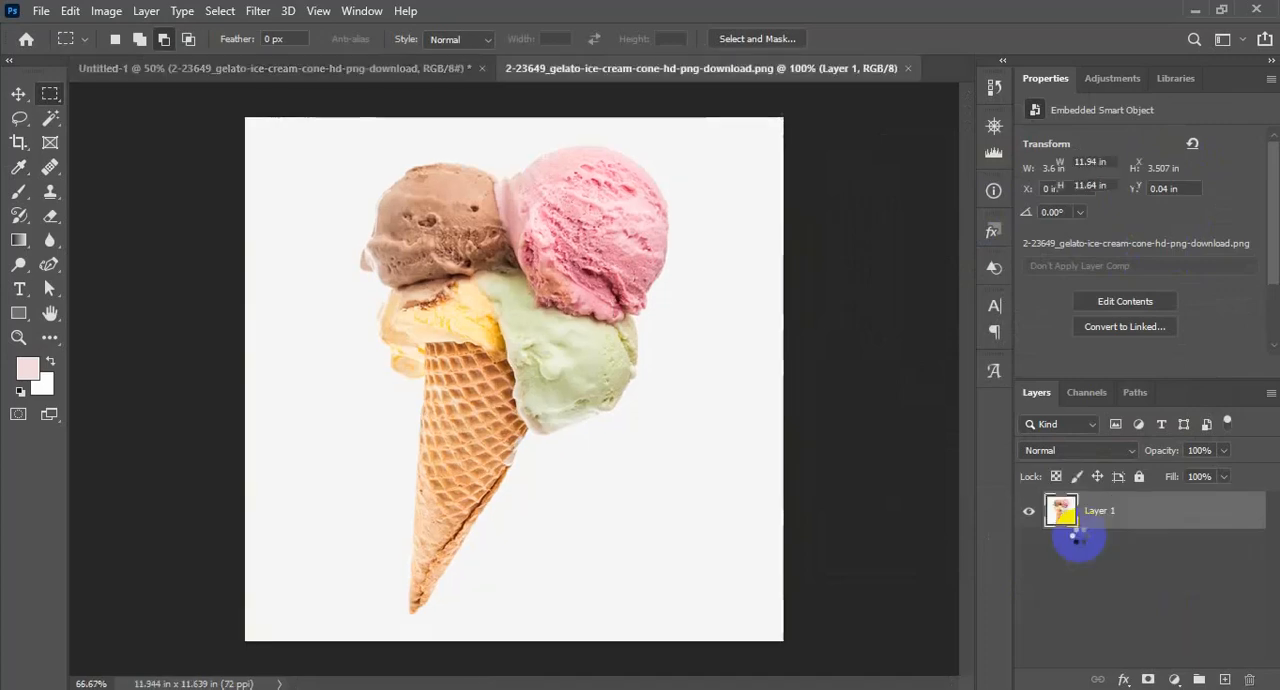
click(631, 467)
click(403, 11)
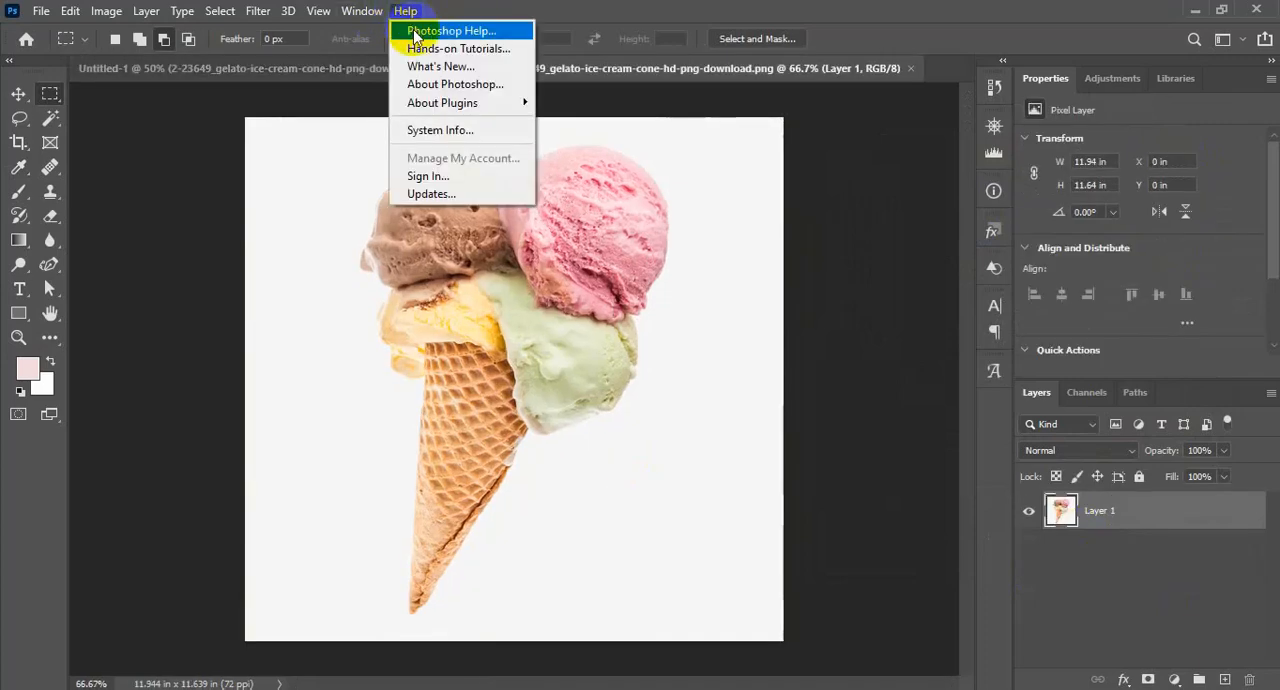
click(415, 33)
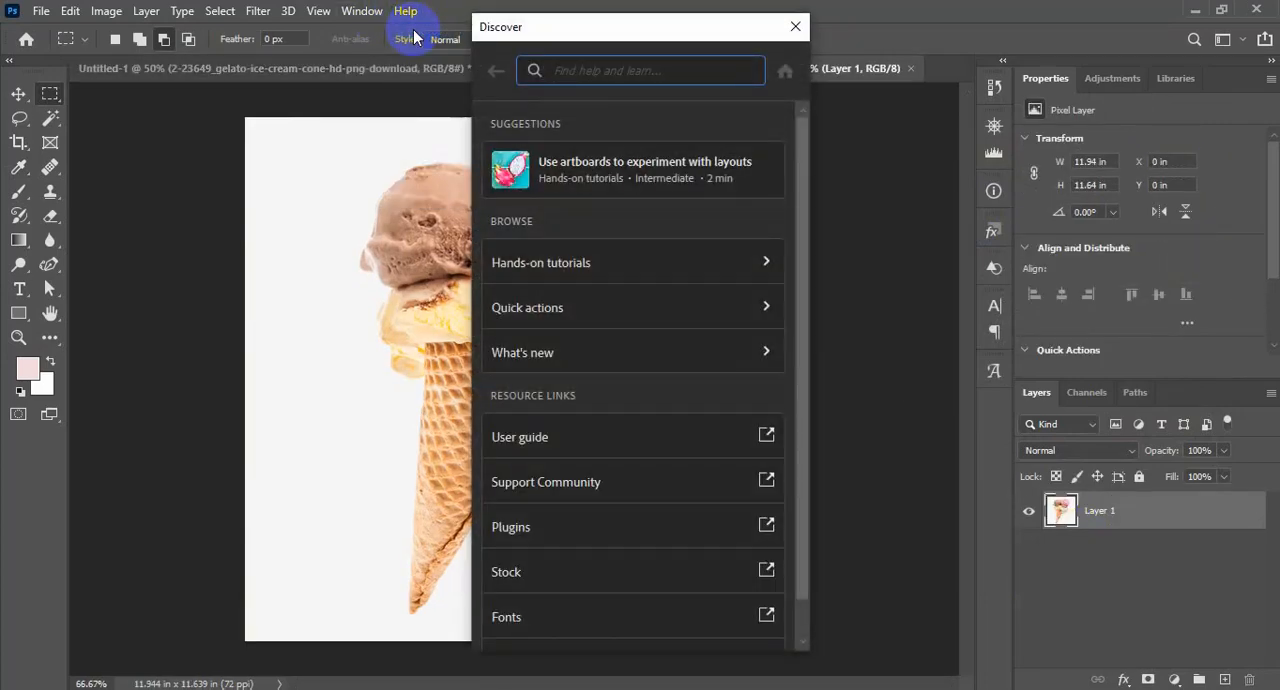
click(587, 82)
text(remove)
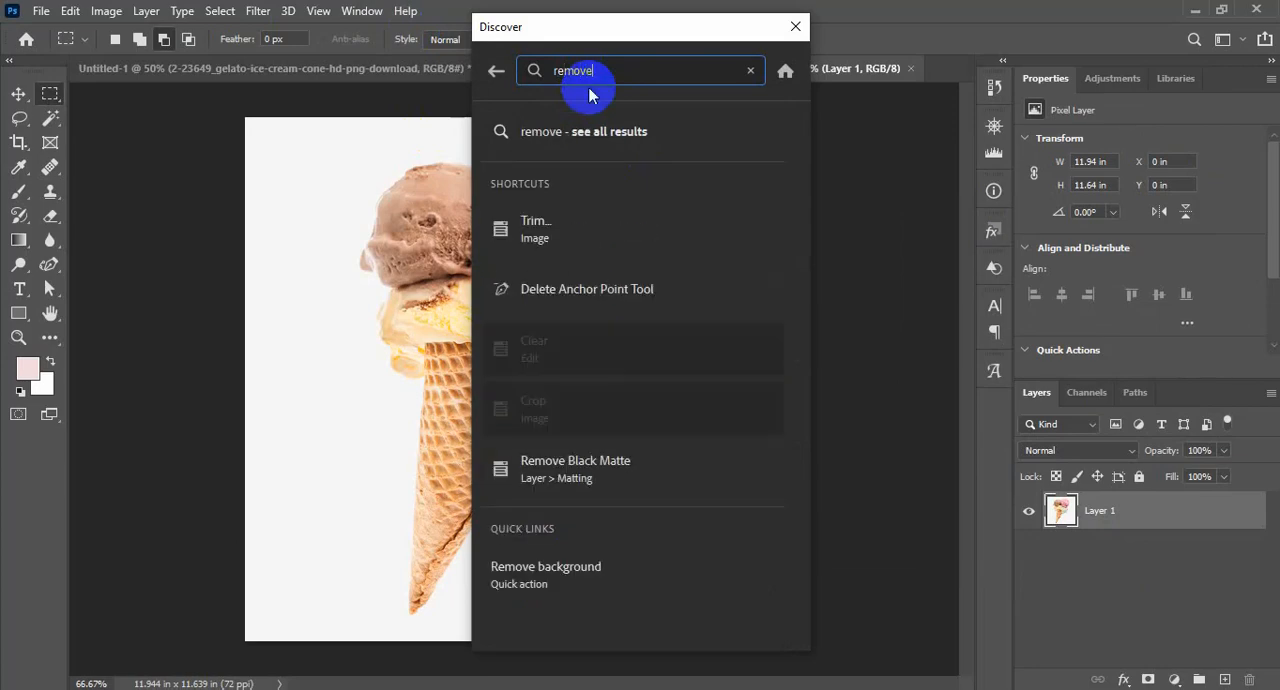
click(550, 573)
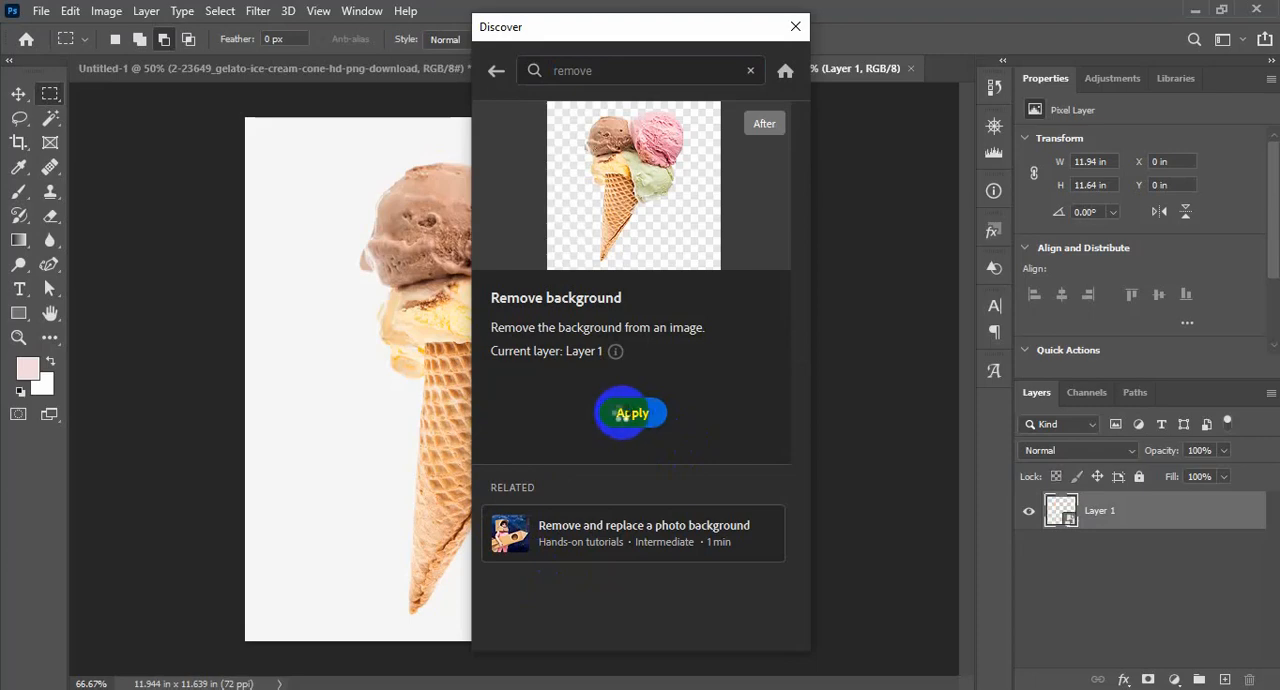
click(628, 413)
click(937, 414)
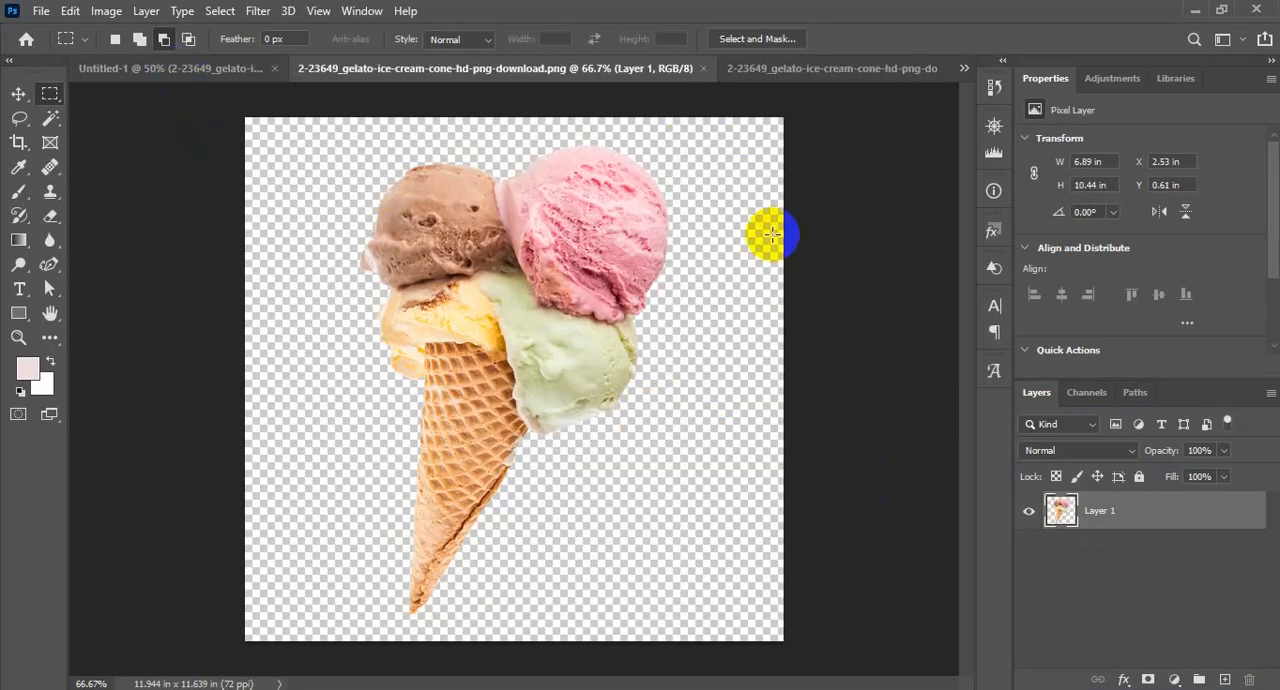
Bring the cut-out cone into the Untitled-1 artboard as a separate layer, positioned near the middle
click(188, 72)
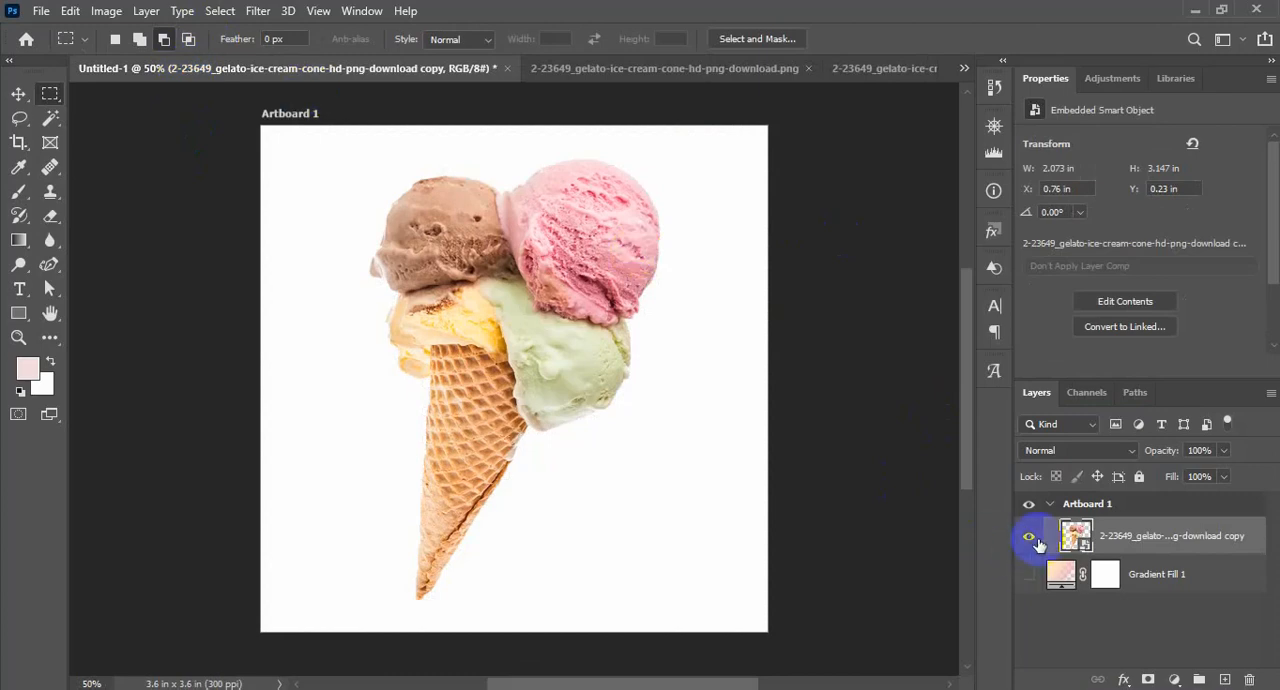
click(1030, 538)
click(666, 70)
click(19, 93)
drag(485, 321, 362, 188)
drag(525, 349, 541, 402)
Delete the placed cone smart object and the gradient fill layer, keeping only the cut-out cone layer
click(1080, 575)
key(Delete)
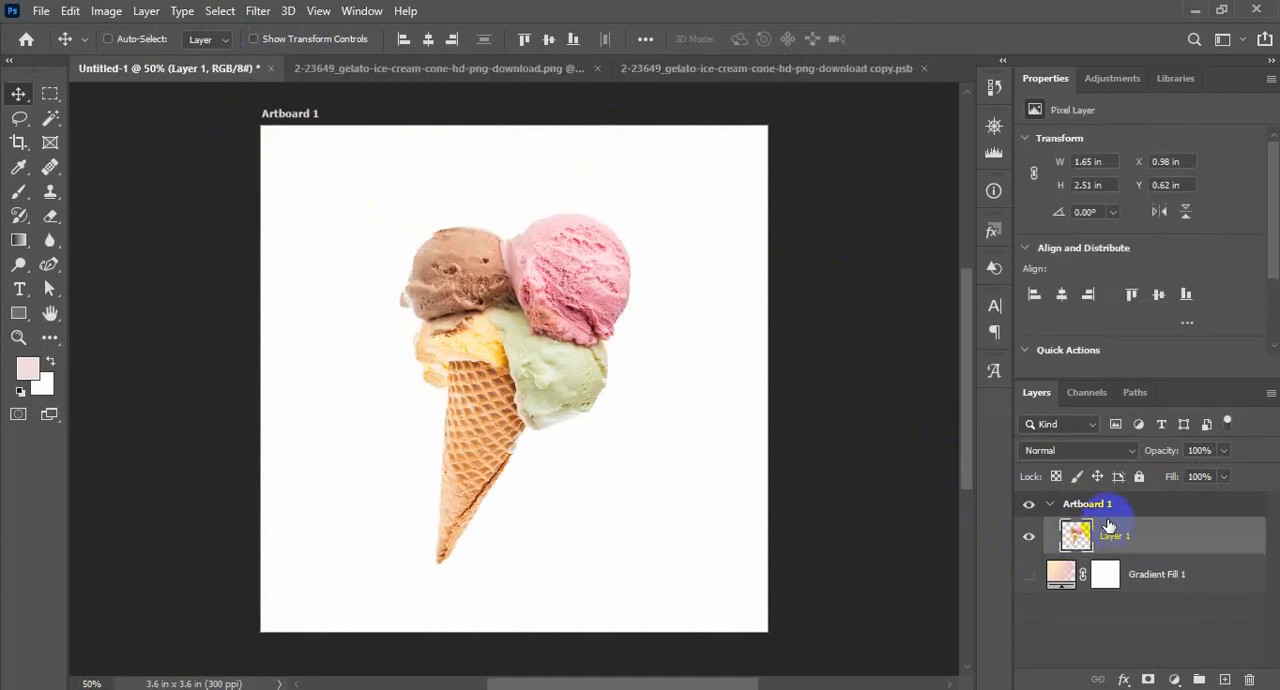
click(1134, 588)
key(Delete)
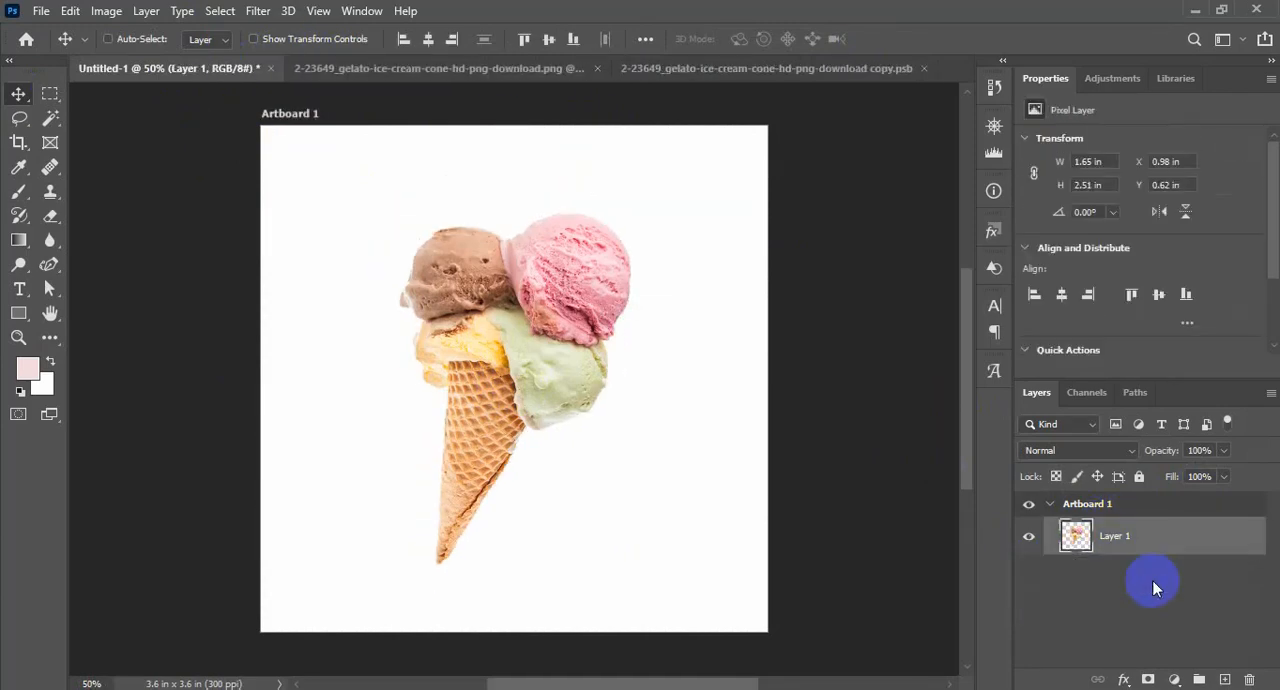
Add a solid color fill layer in pale pink f1dbdd and move it beneath the cone layer
click(1174, 679)
click(1181, 349)
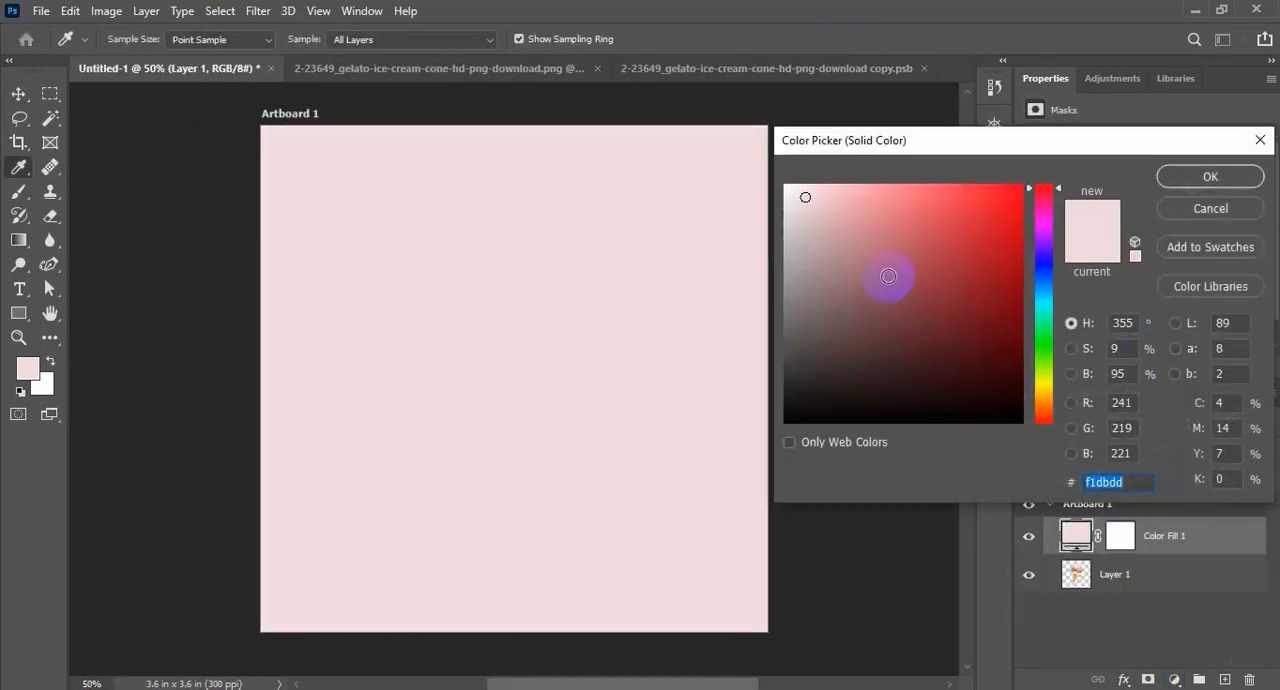
click(1215, 176)
drag(1160, 537, 1167, 595)
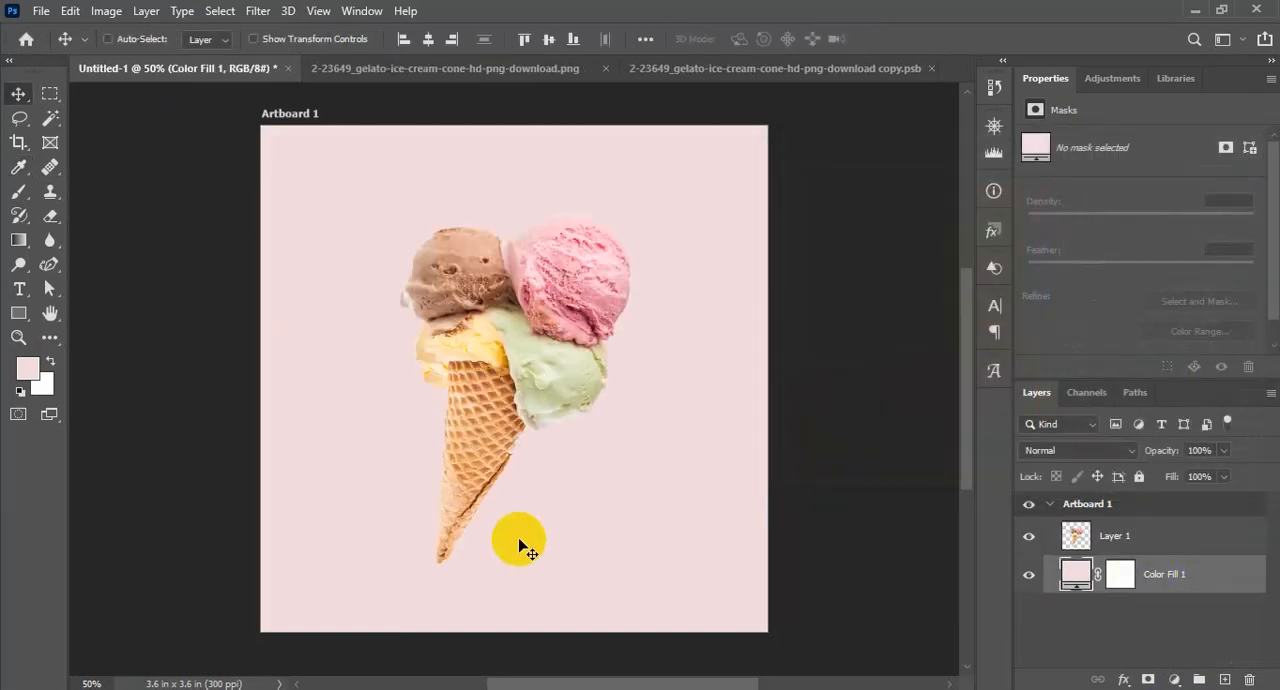
Recolor the solid fill background with a deeper pink sampled from the pink ice cream scoop
scroll(591, 378, up, 1)
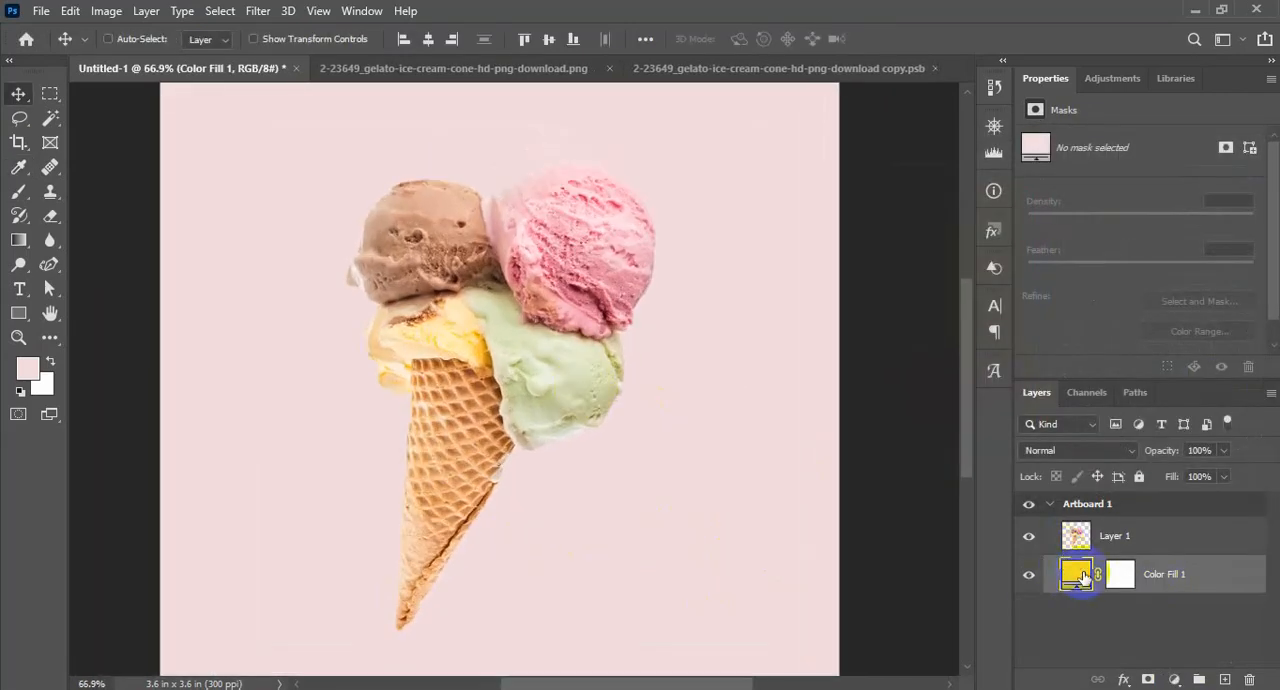
double_click(1078, 574)
drag(586, 429, 597, 298)
click(1210, 177)
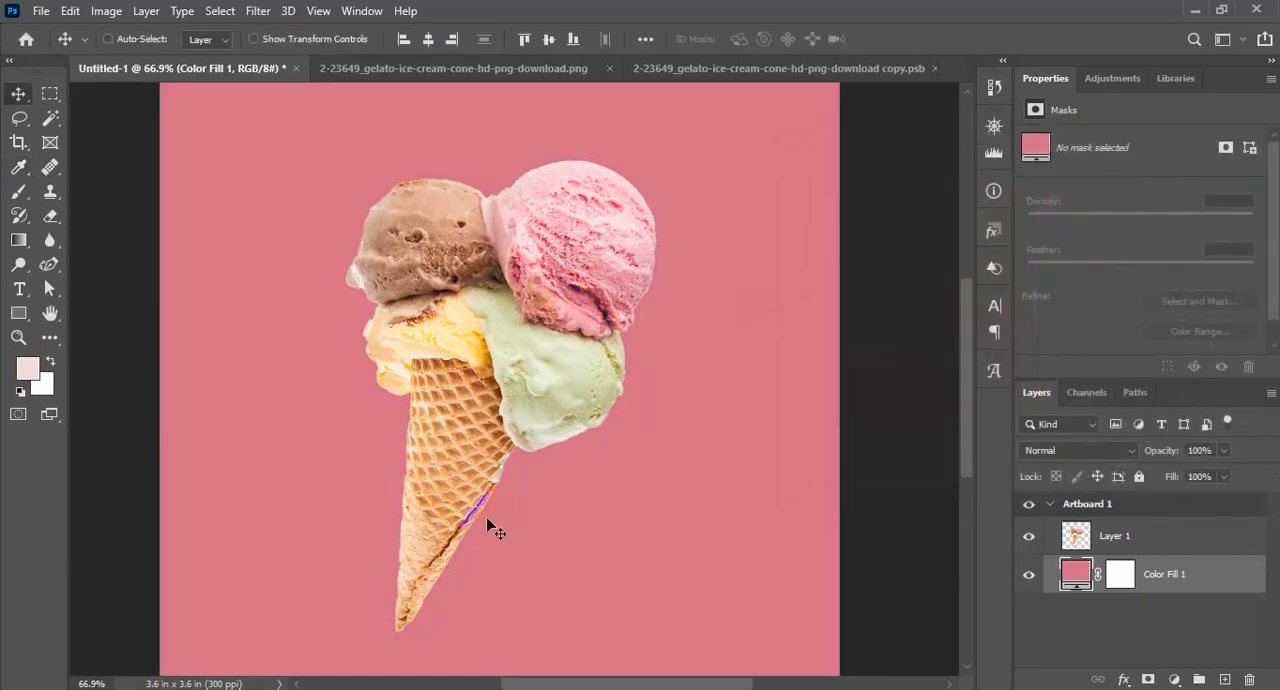
Scale the cone layer down to about 1.26 × 1.9 in and reposition it on the artboard
click(1120, 538)
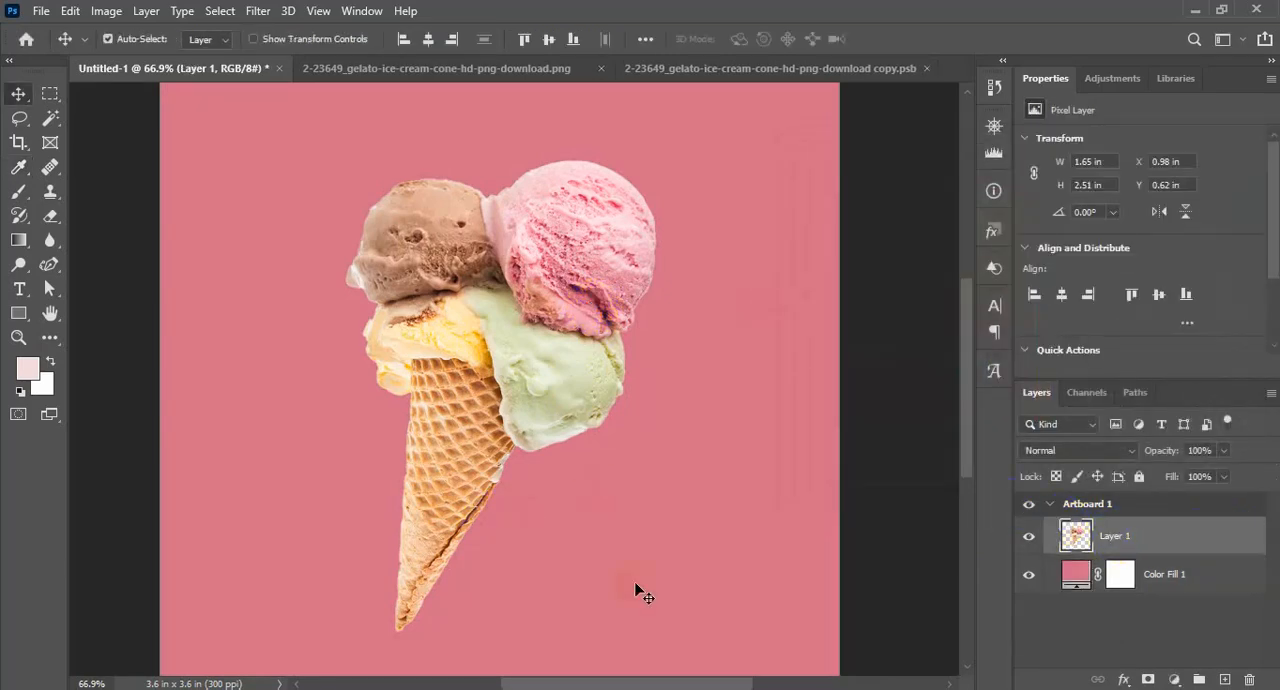
key(ctrl+t)
drag(657, 153, 583, 267)
drag(437, 503, 472, 482)
key(Return)
Duplicate the cone layer, flip the copy horizontally and move it left so the two cone tips meet
drag(1092, 538, 1222, 679)
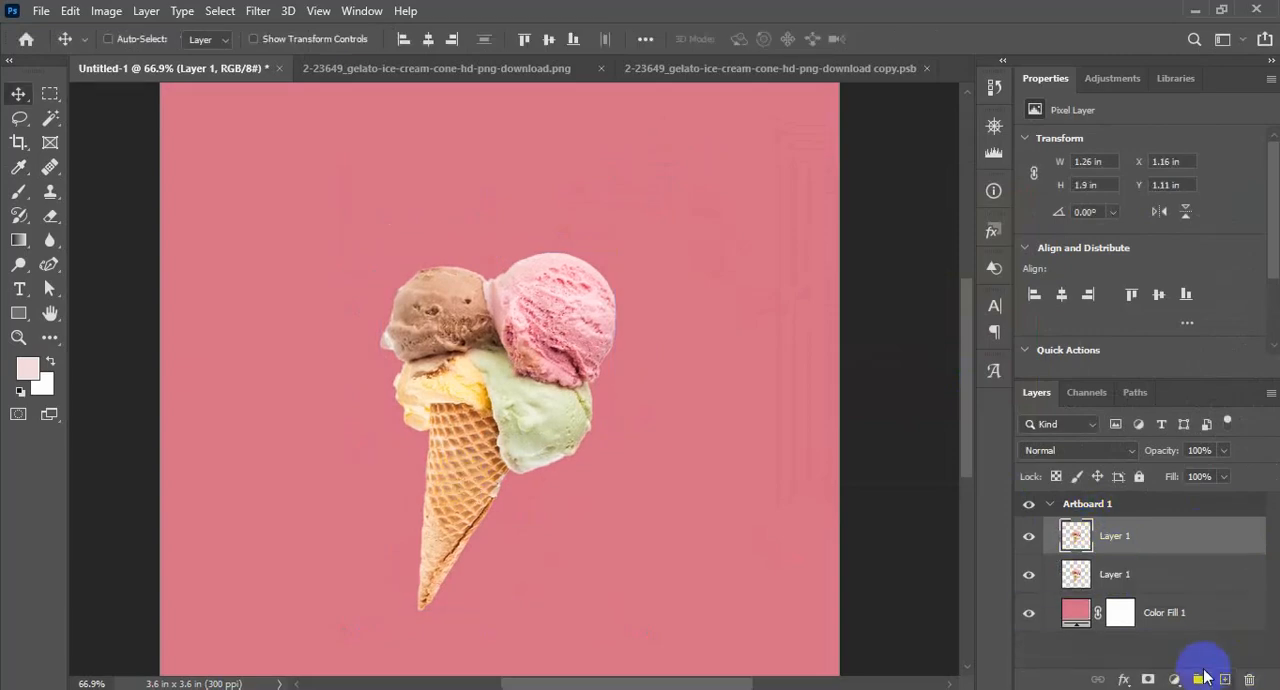
key(ctrl+t)
right_click(466, 472)
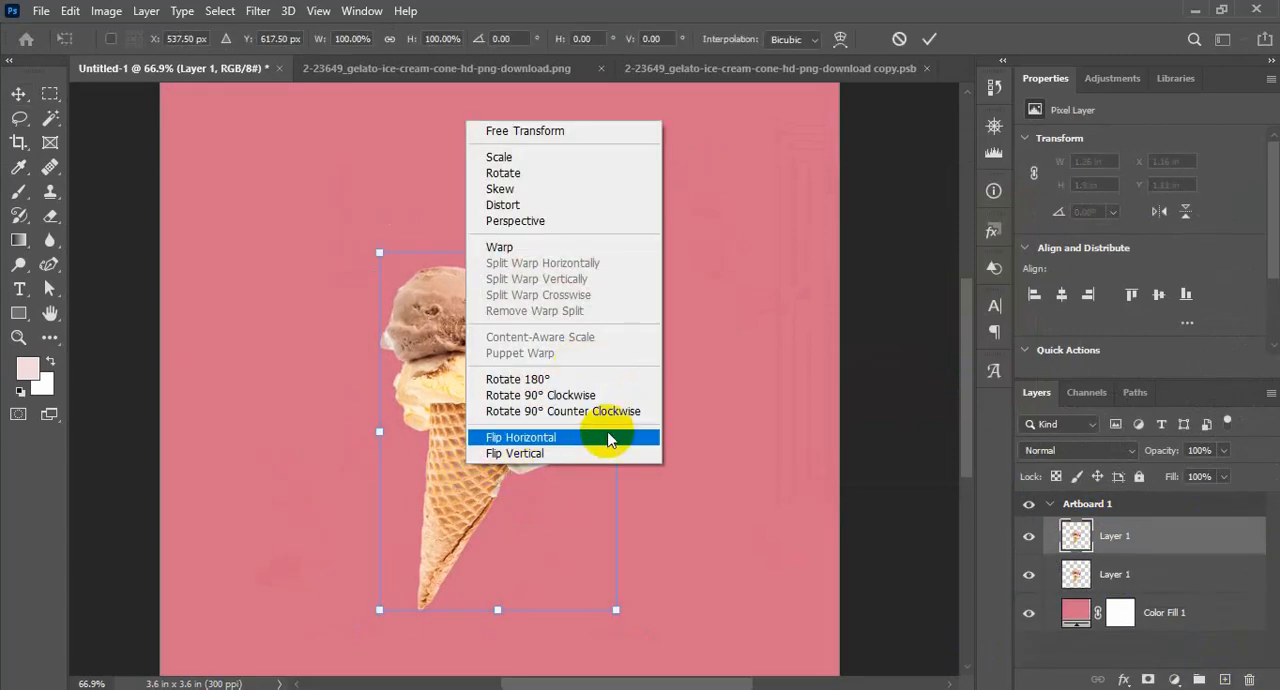
click(603, 444)
drag(571, 480, 392, 528)
key(Return)
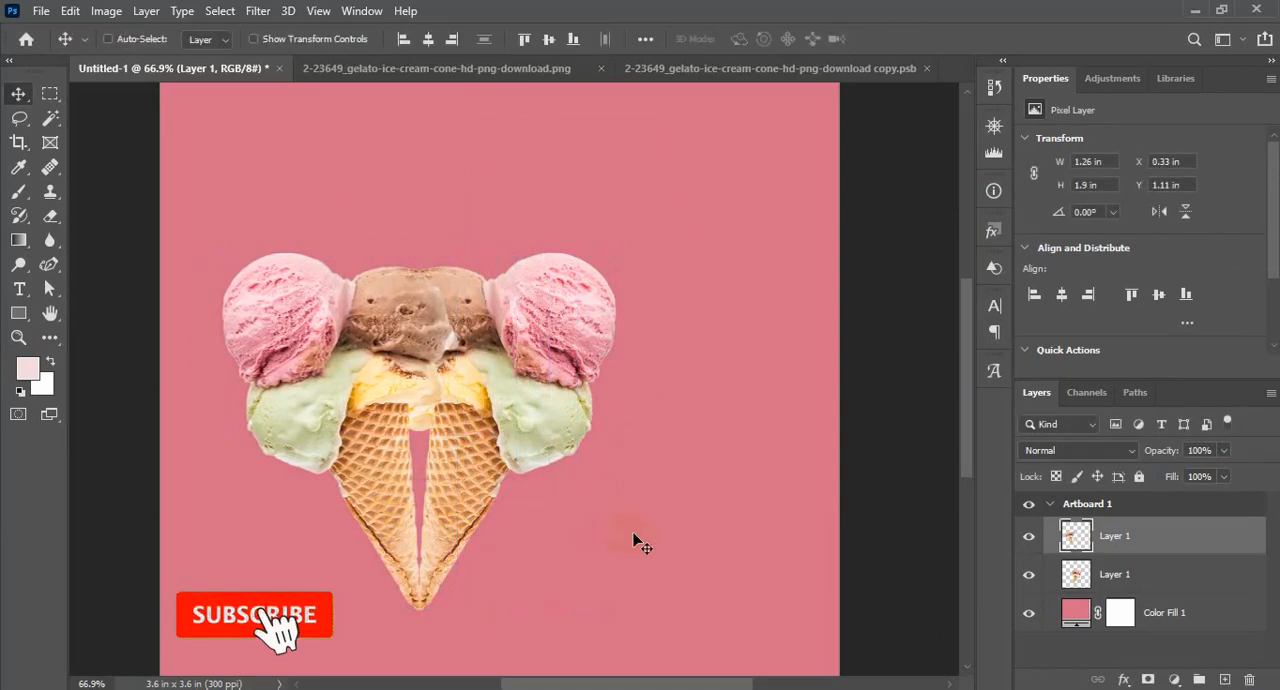
Select both cone layers and move the mirrored pair together to the center of the artboard
shift+click(1180, 574)
drag(512, 482, 590, 430)
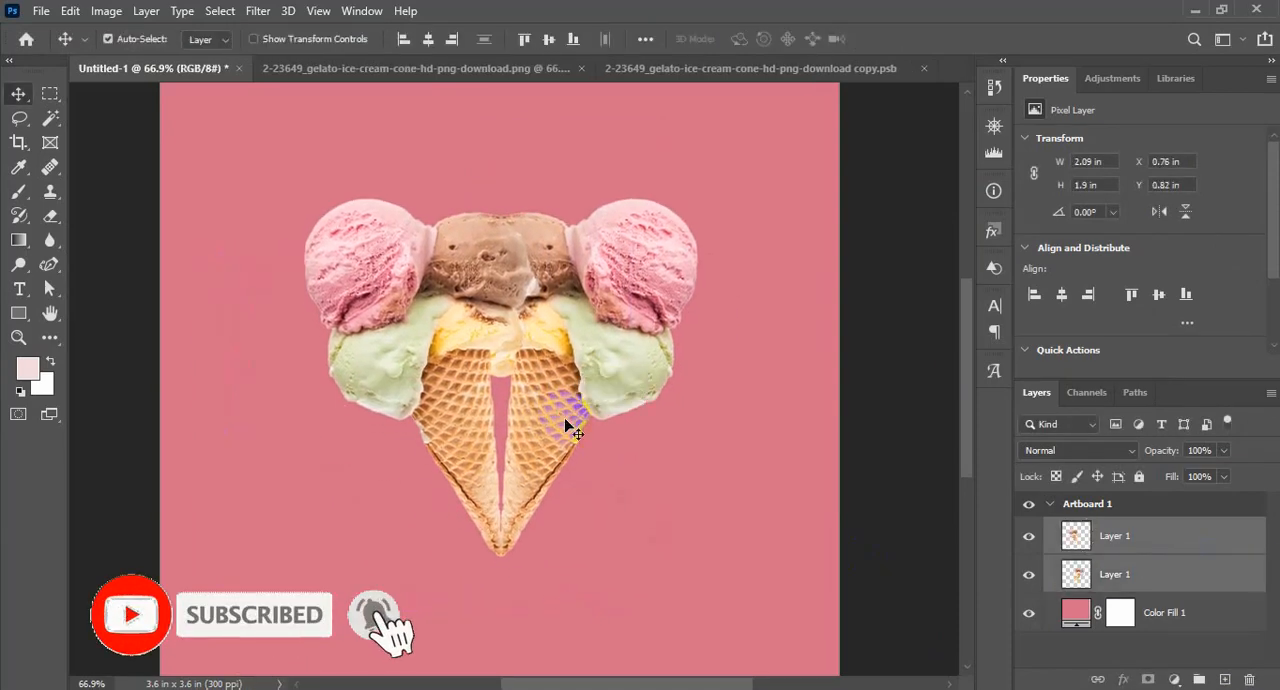
key(ctrl+minus)
key(ctrl+t)
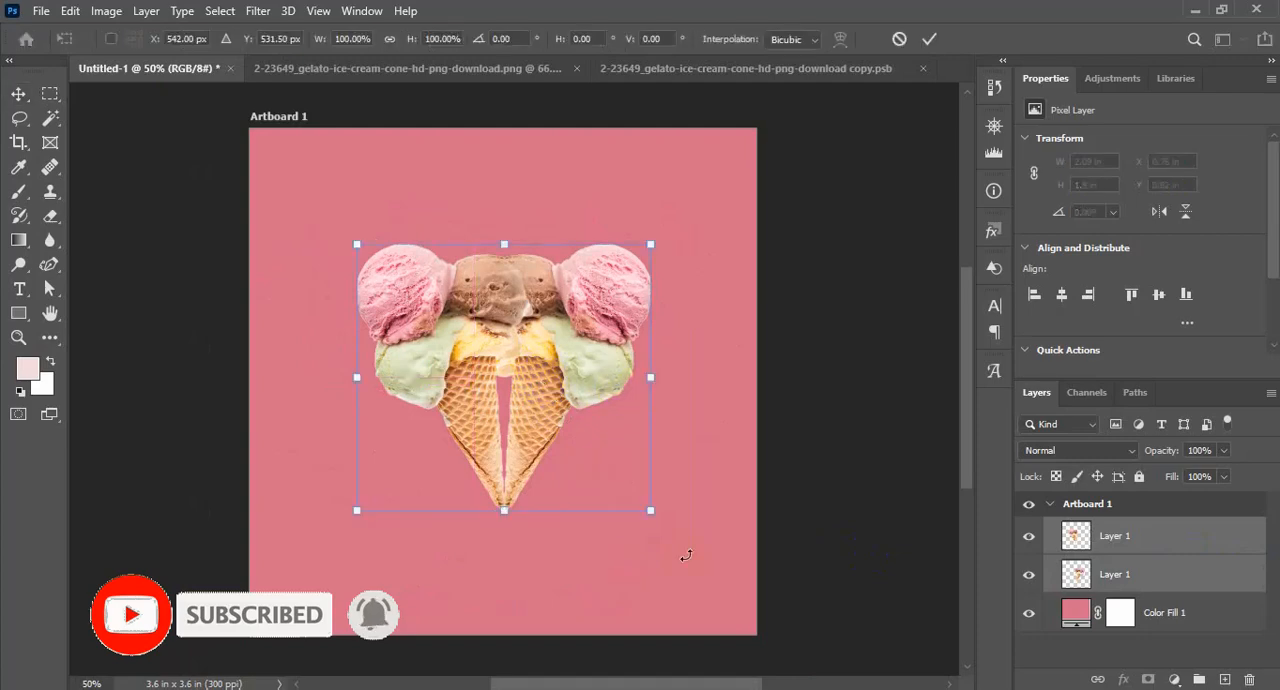
Try to scale the right-hand cone to about 74% and rotate it by about 9.6°
click(1183, 567)
key(ctrl+t)
drag(714, 220, 735, 250)
drag(588, 324, 600, 341)
drag(683, 279, 651, 321)
drag(596, 385, 584, 401)
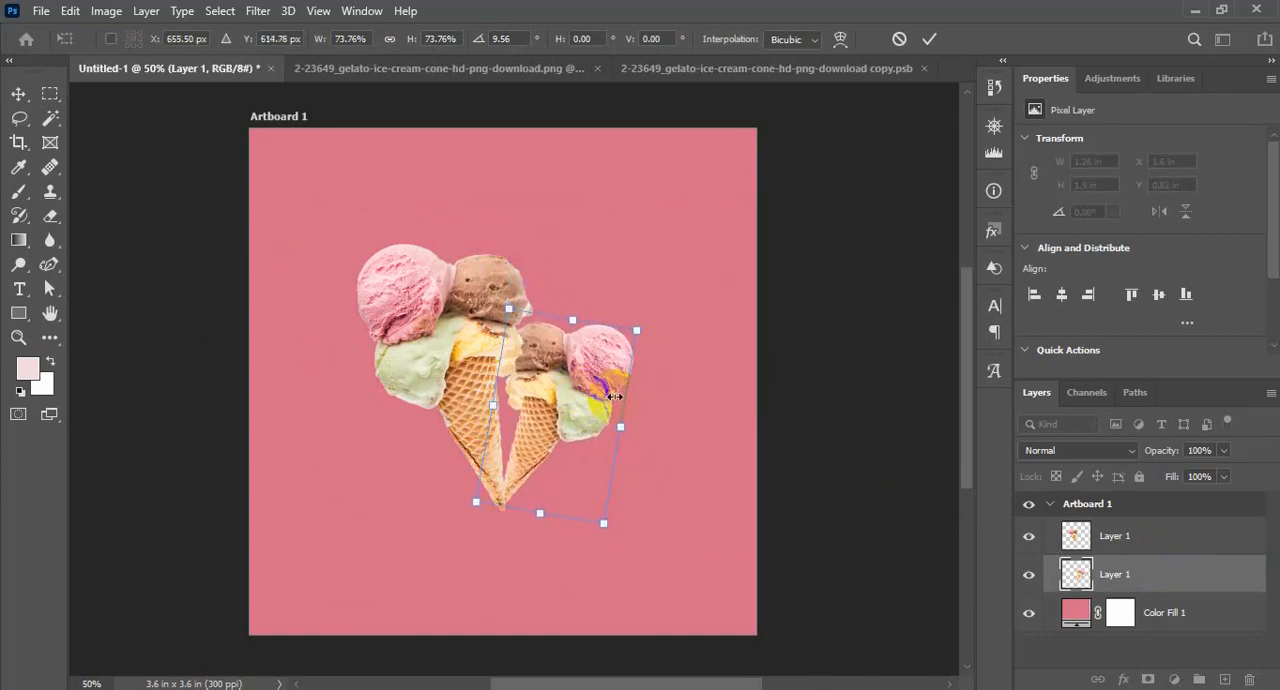
key(Return)
key(ctrl+z)
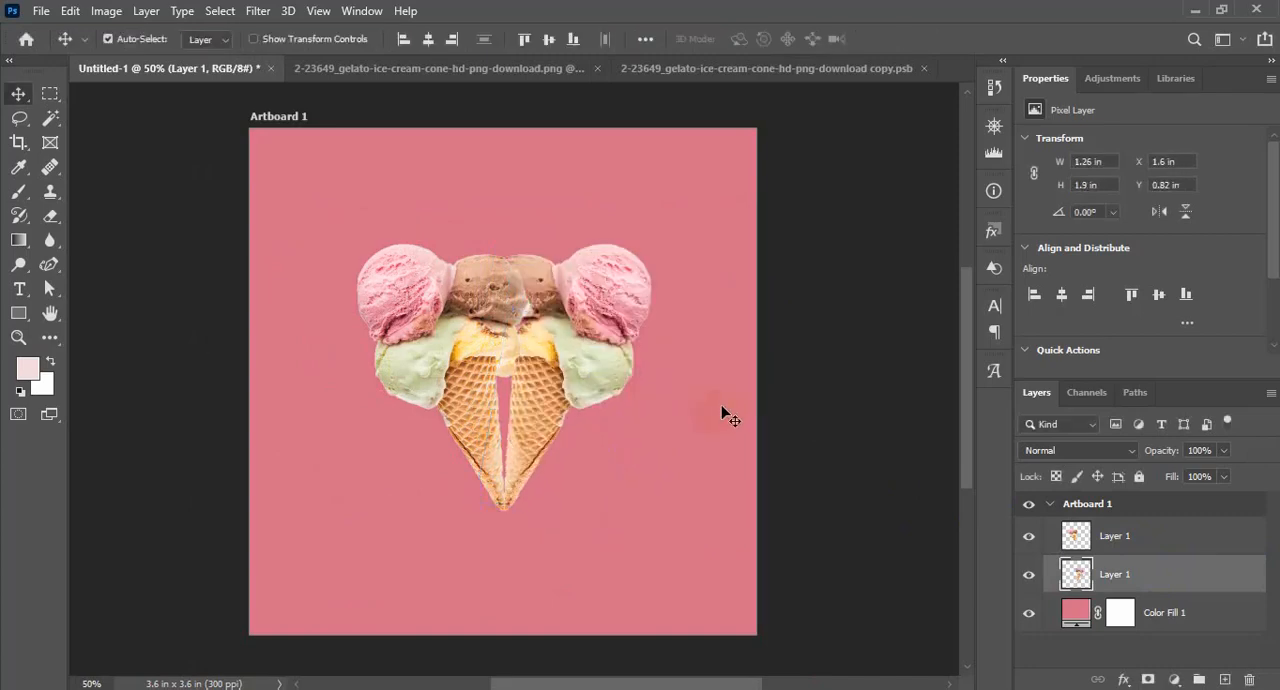
Rotate the right-hand cone clockwise so it leans outward, and nudge it into place
key(ctrl+t)
drag(674, 211, 703, 297)
drag(613, 322, 620, 348)
key(Escape)
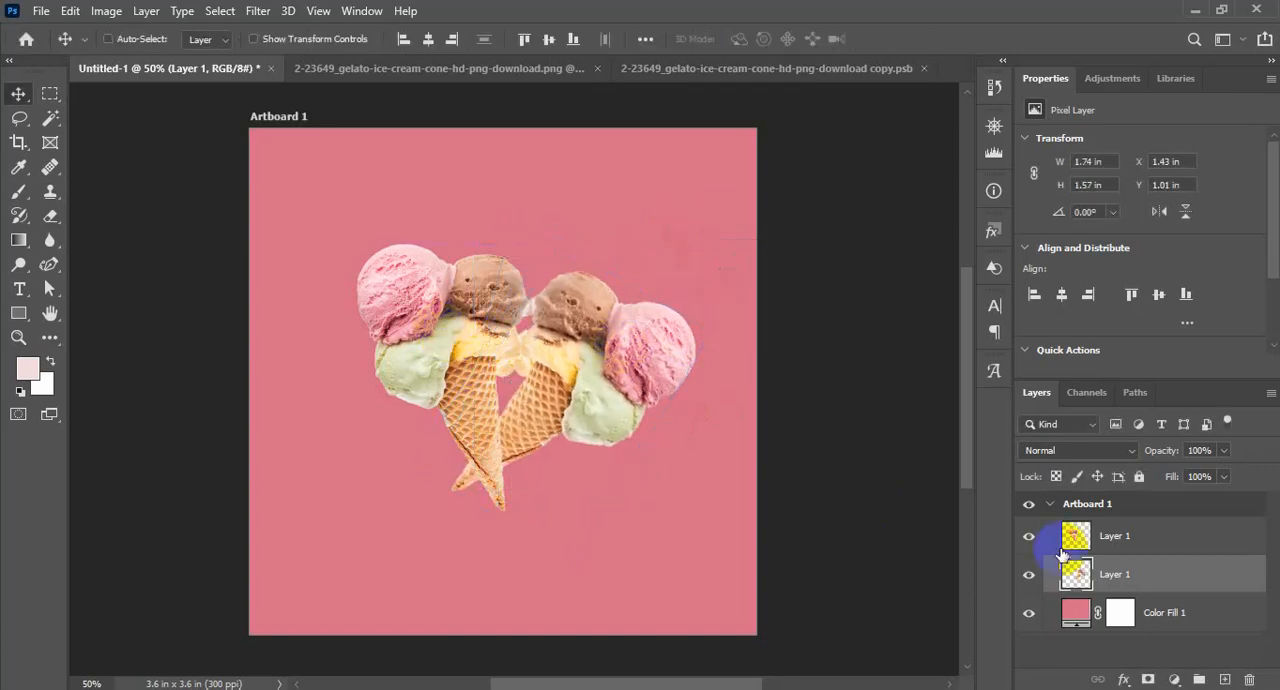
Rotate the left-hand cone by -15° and shift it slightly so the two cone tips cross
click(1100, 536)
key(ctrl+t)
drag(649, 559, 632, 523)
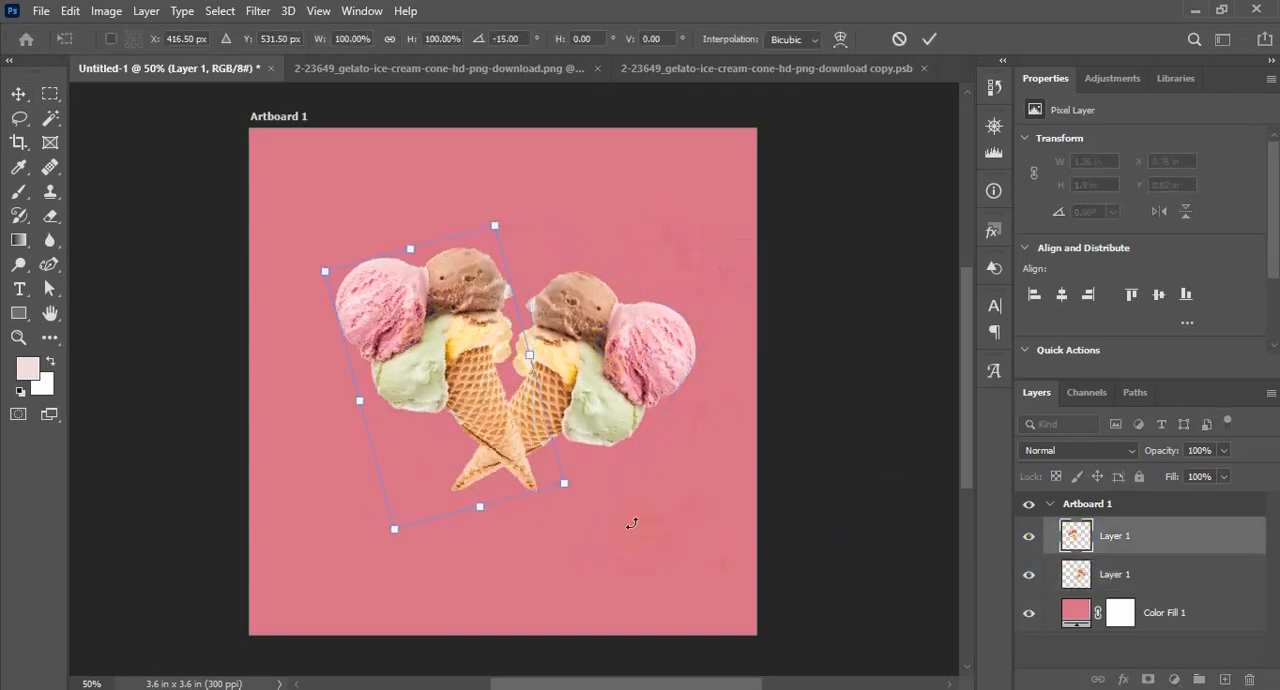
drag(507, 457, 512, 462)
key(Return)
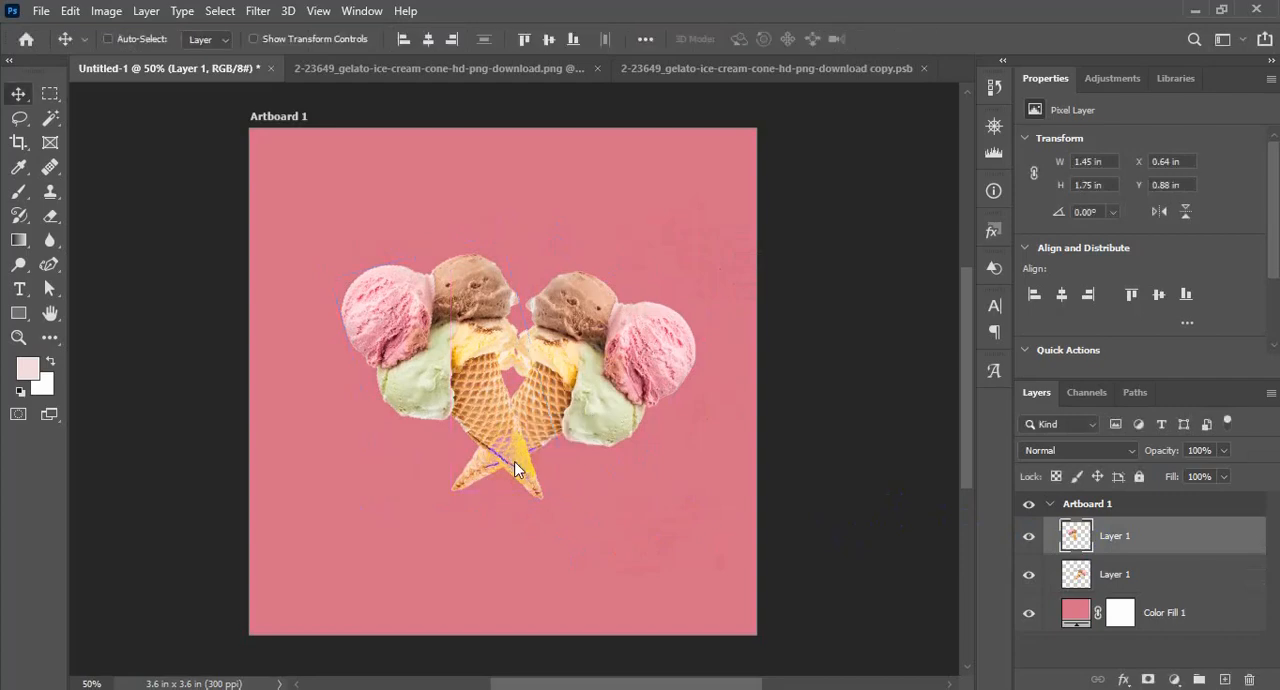
Place the chocolate splash image from the ICE Crime folder, enlarged to about 448% over the lower part of the artboard
click(1158, 587)
click(1187, 543)
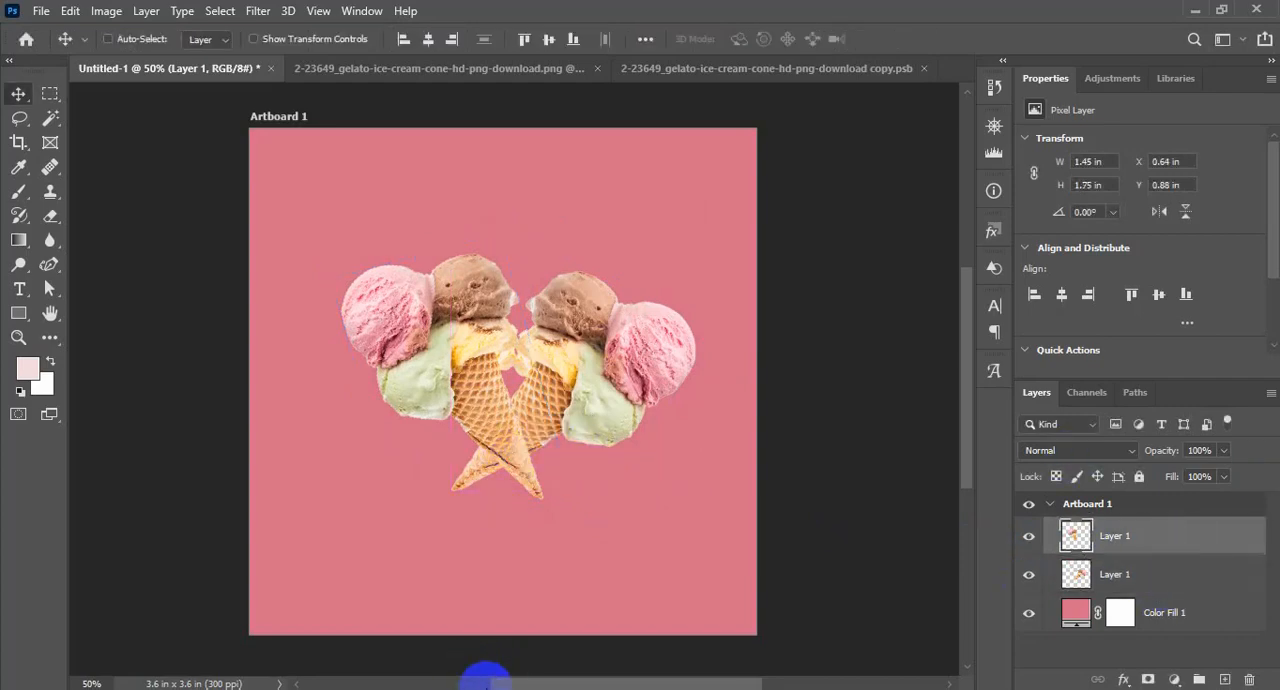
click(906, 621)
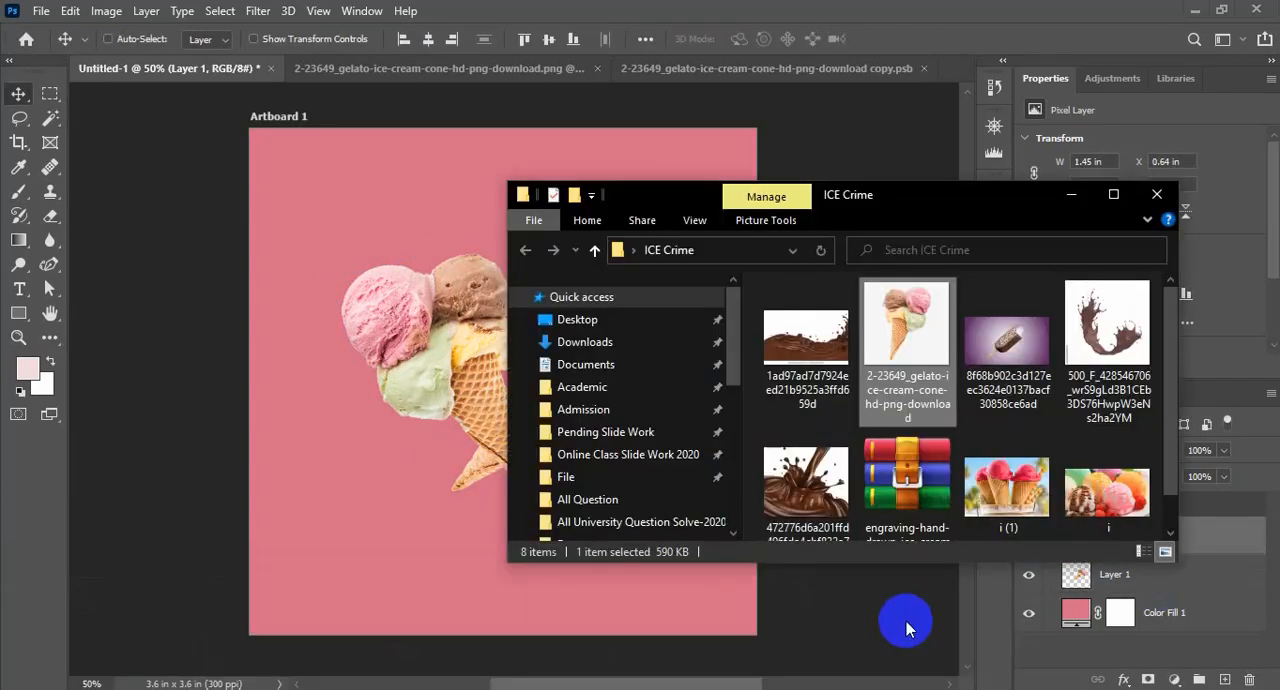
drag(806, 483, 414, 486)
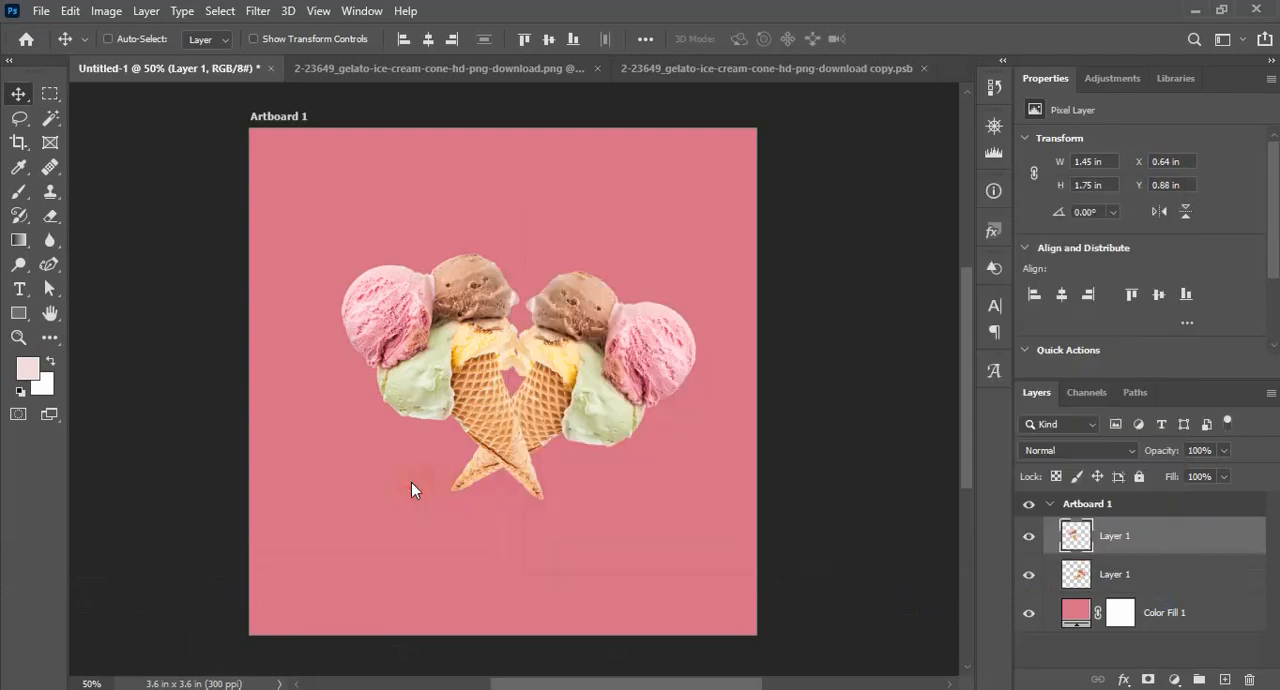
drag(562, 428, 778, 657)
drag(726, 580, 727, 552)
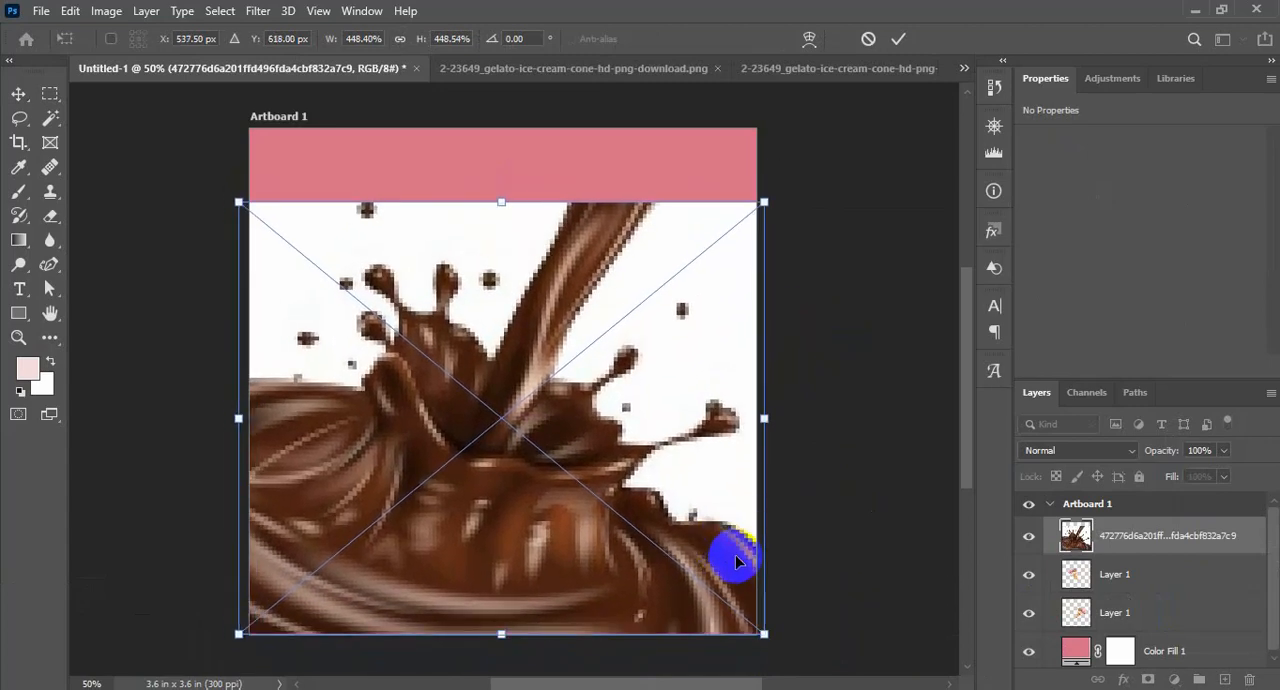
key(Return)
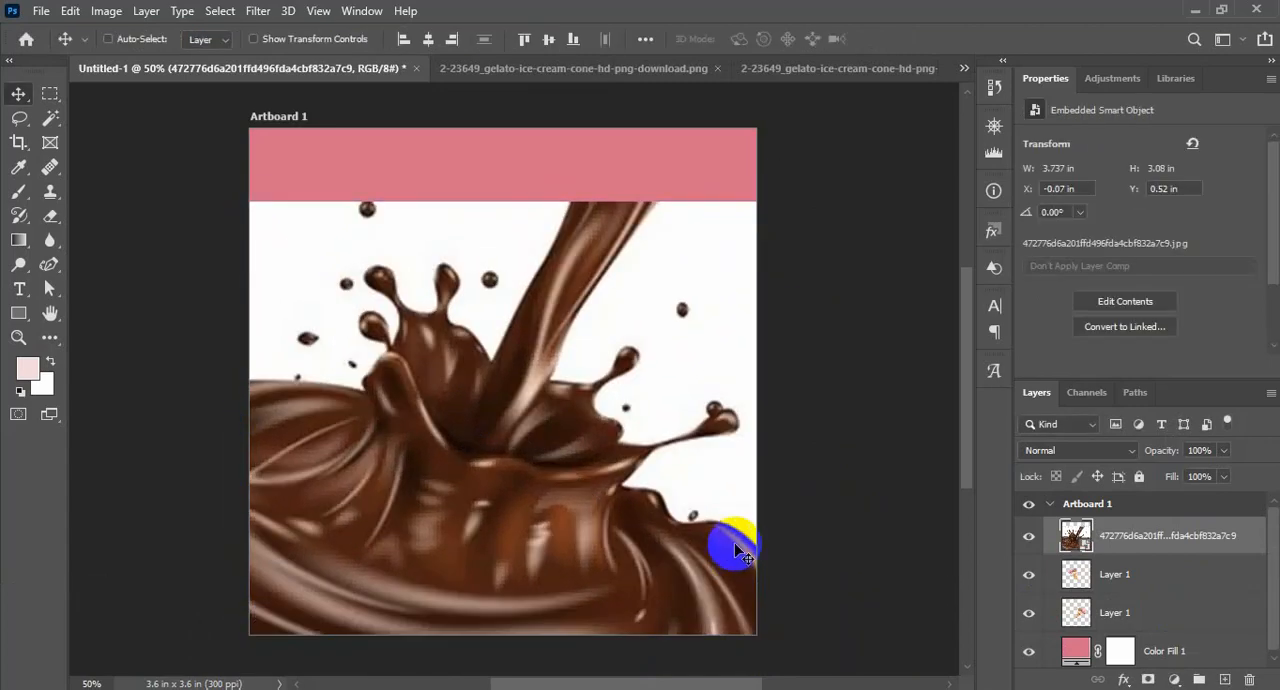
Open the chocolate splash smart object's contents and cut out the splash with the Remove background quick action
double_click(1076, 537)
click(405, 11)
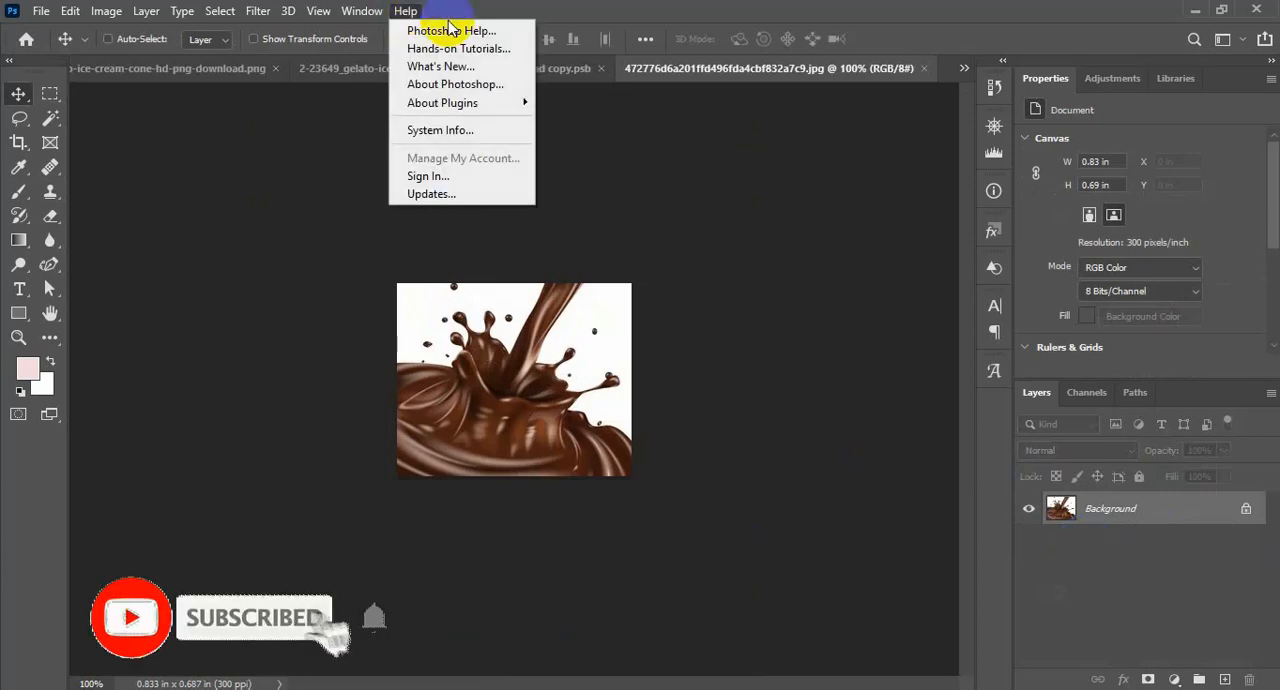
click(450, 30)
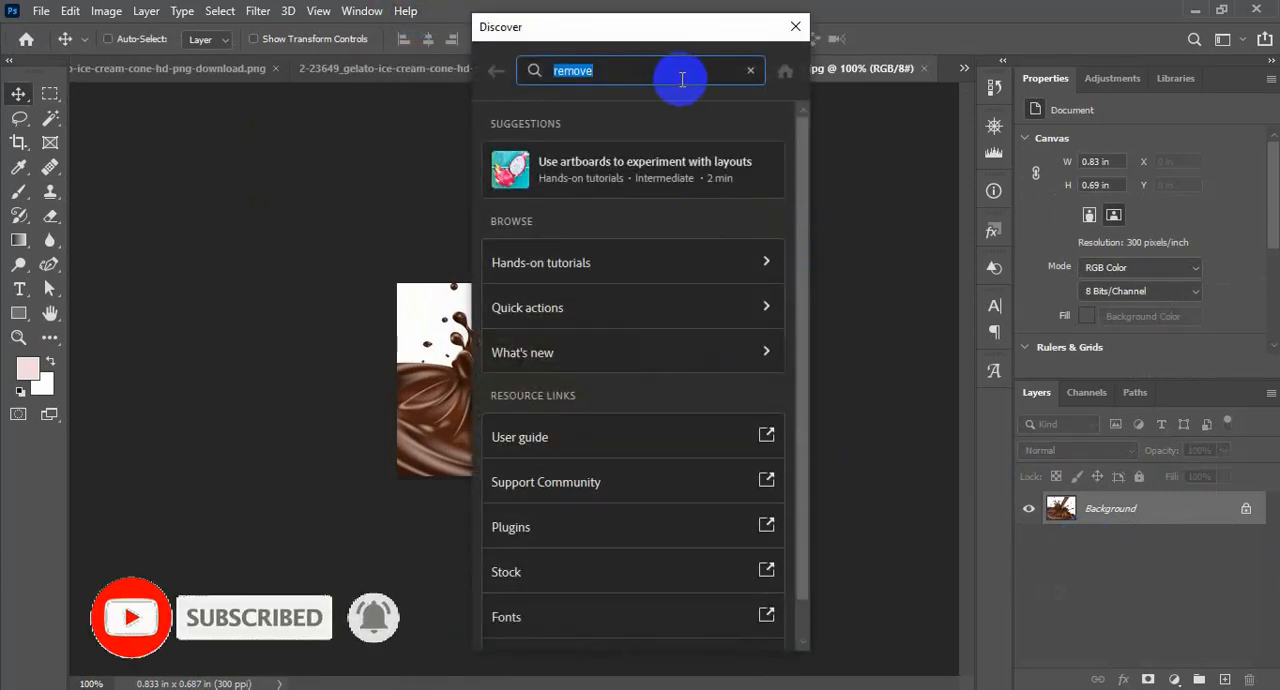
click(766, 307)
click(683, 248)
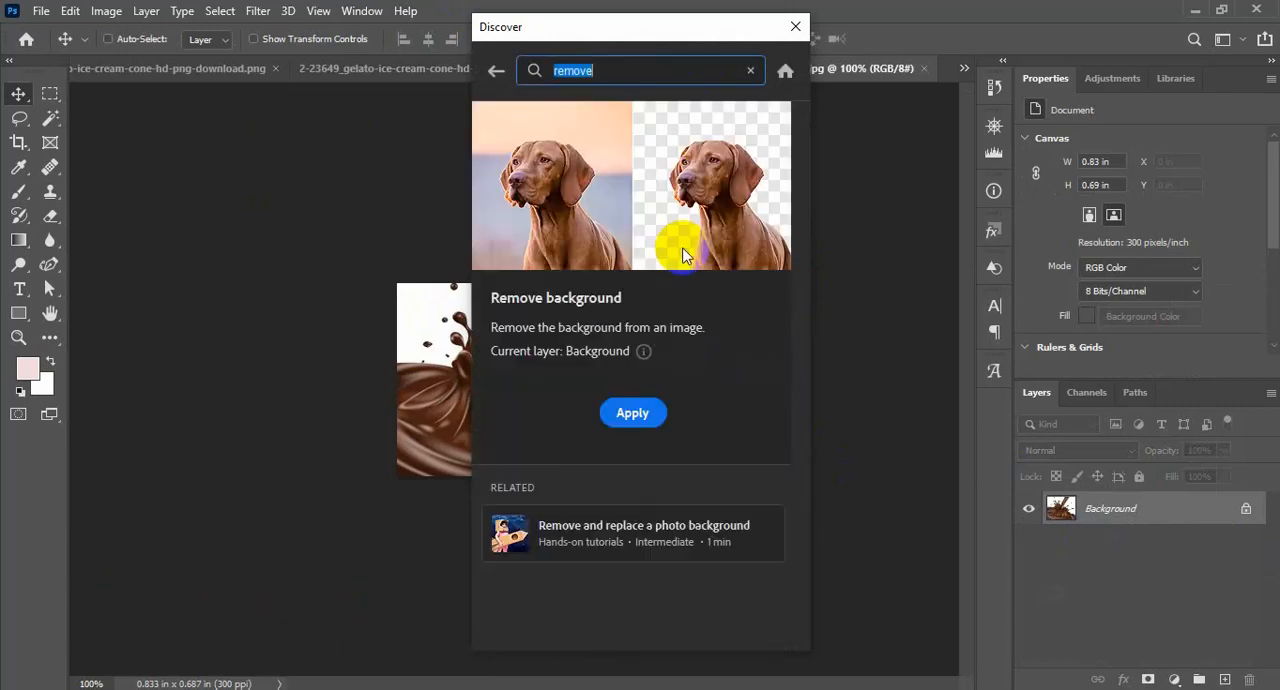
click(631, 415)
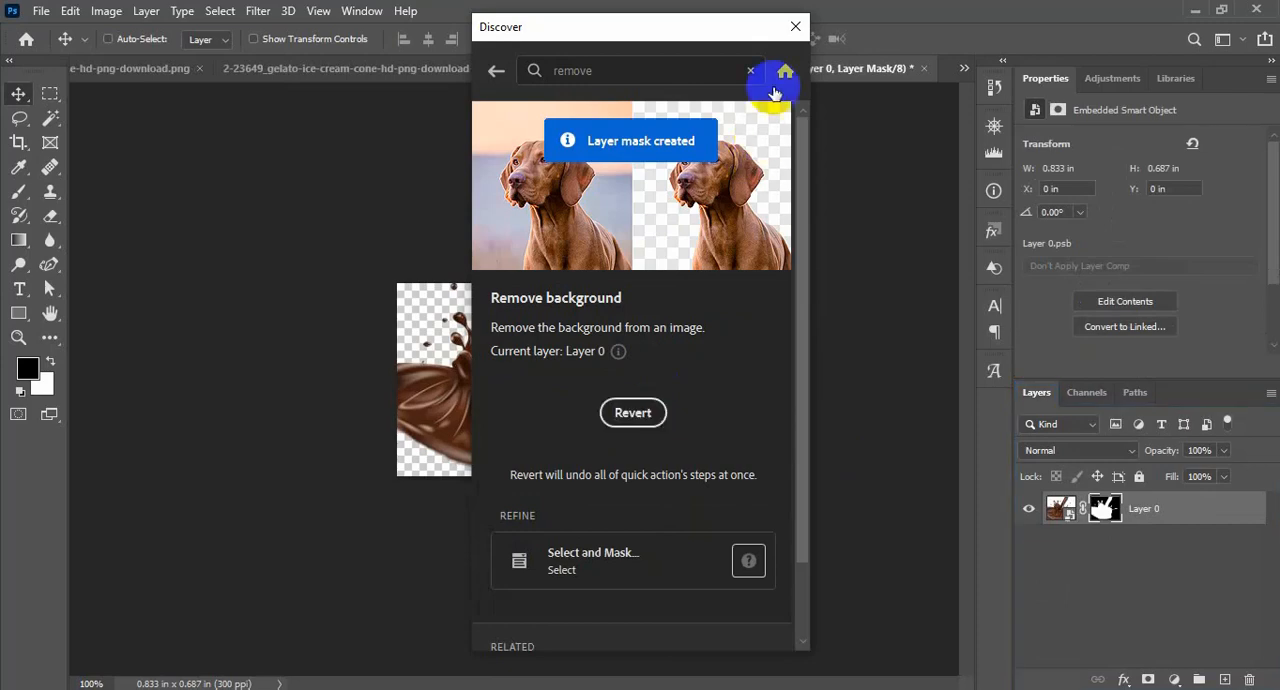
click(795, 27)
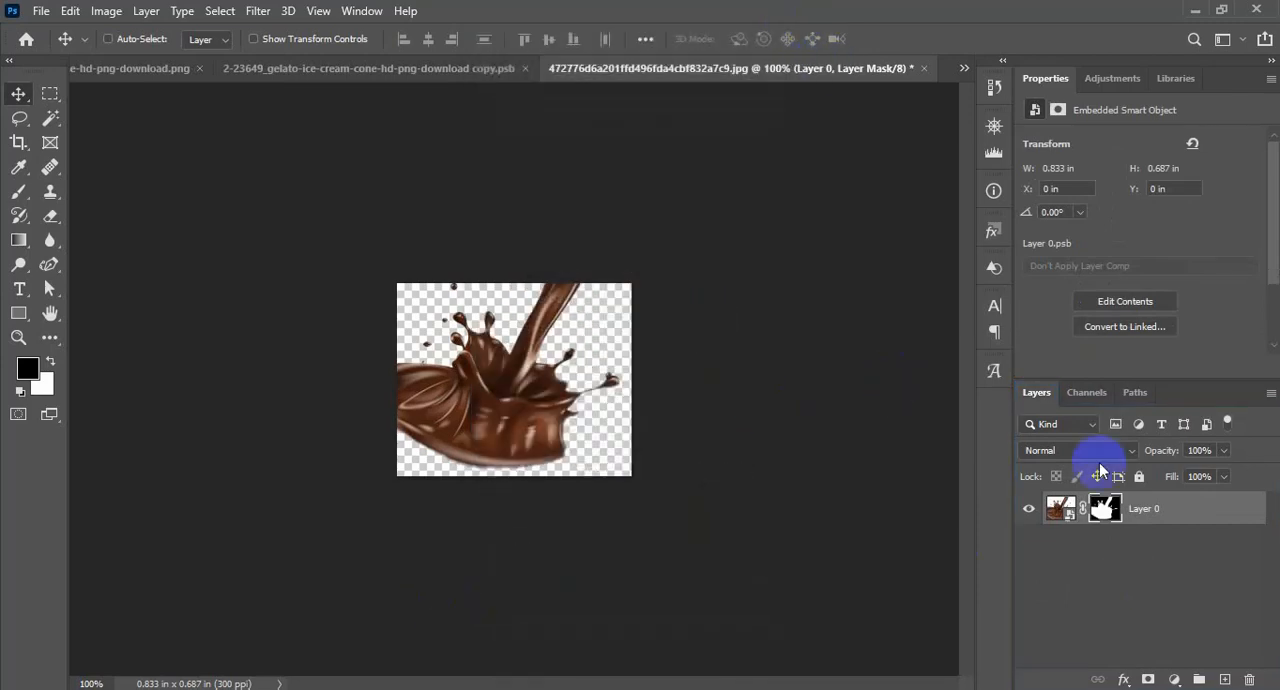
Bring the cut-out splash with its mask into the Untitled-1 artboard and delete the original white-background splash layer
click(1163, 518)
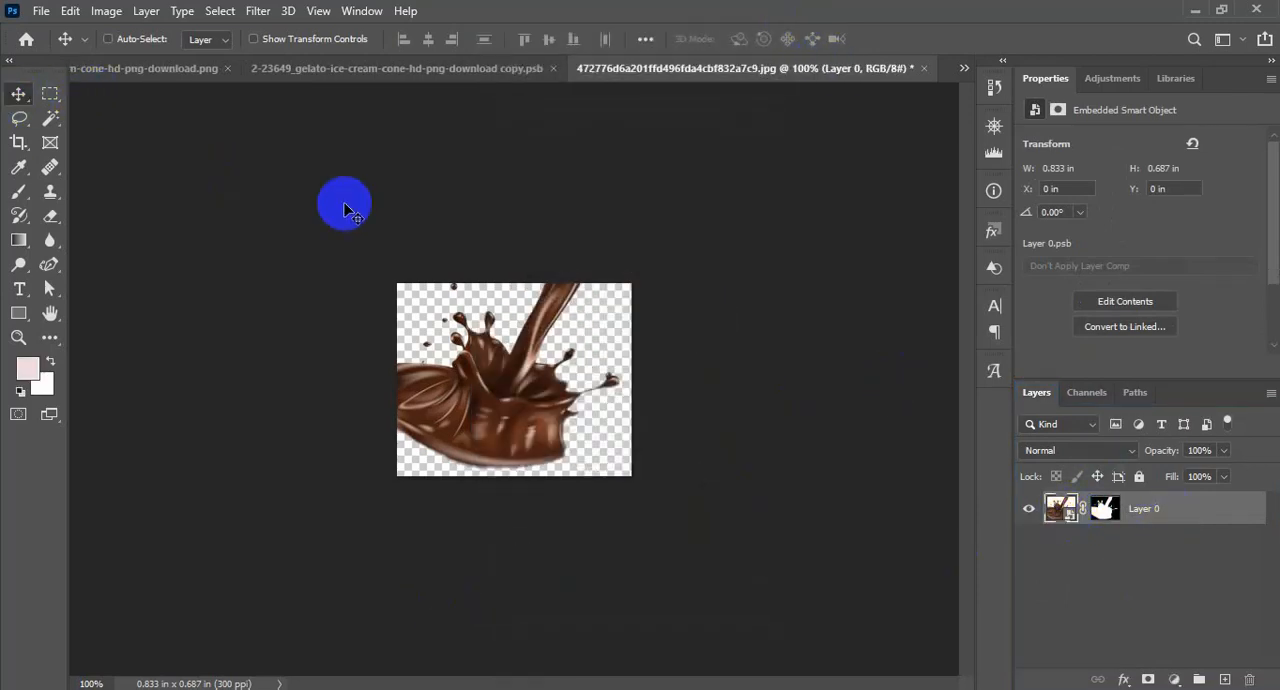
click(340, 68)
click(923, 68)
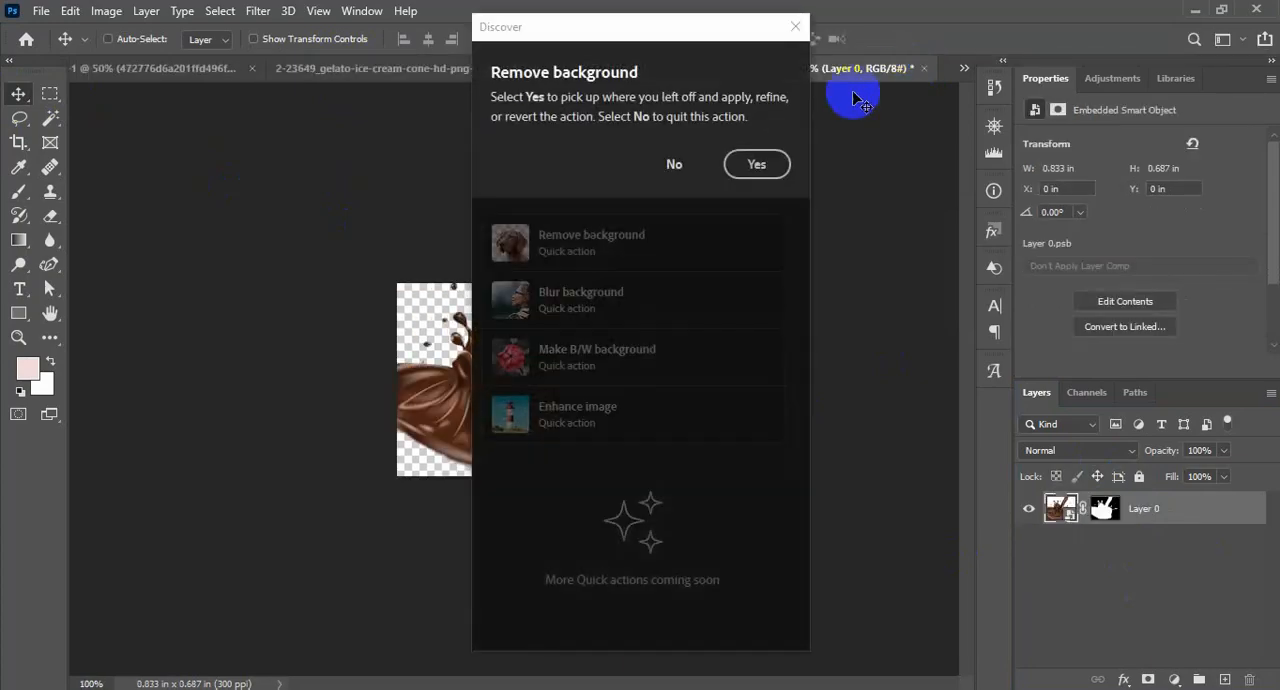
click(750, 161)
click(795, 26)
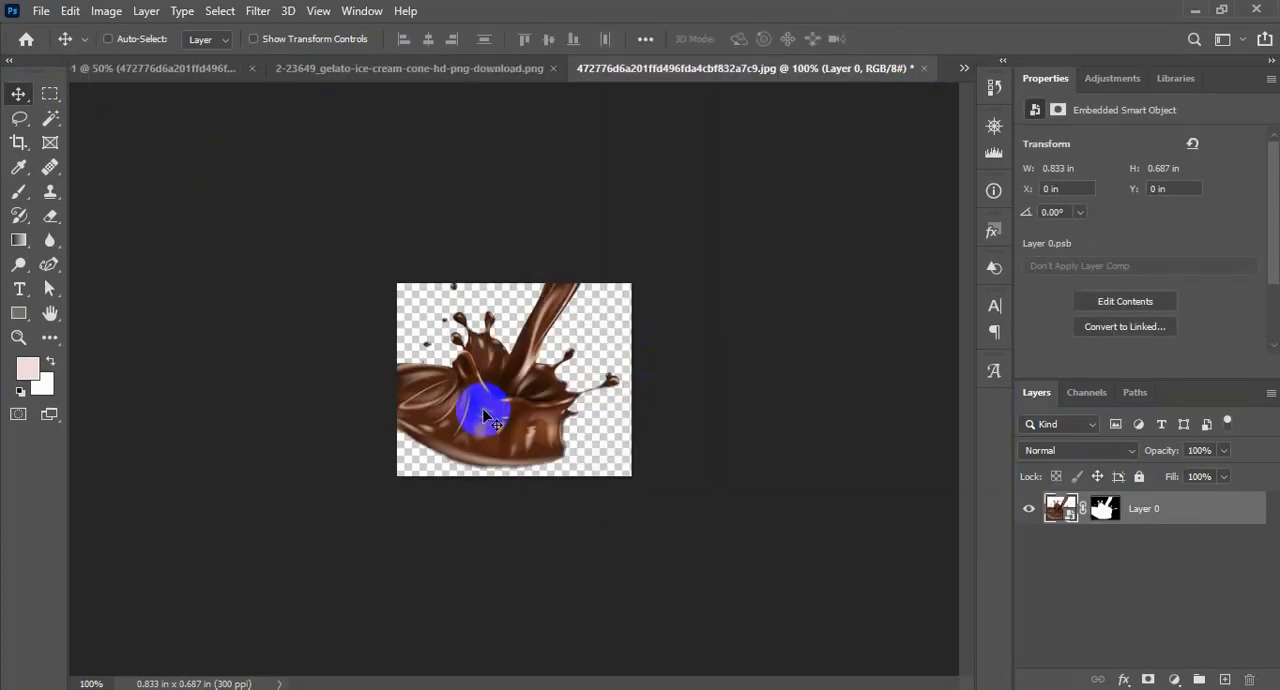
drag(474, 421, 457, 401)
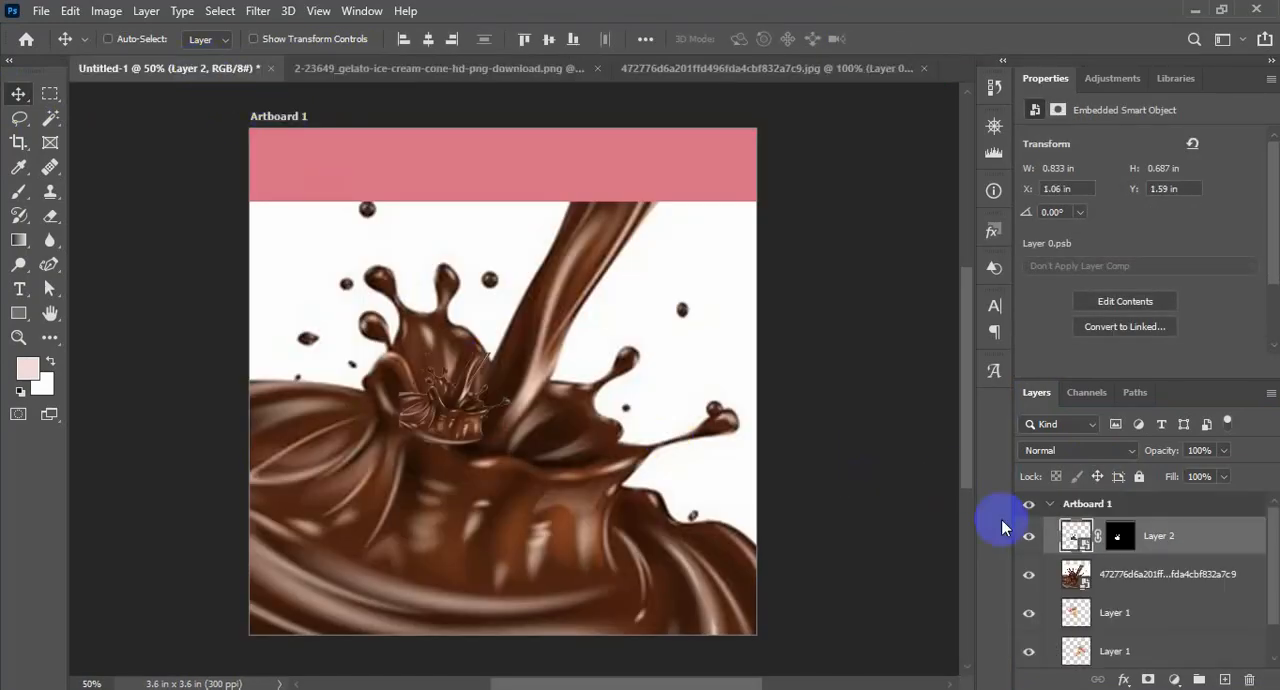
click(1112, 577)
key(Delete)
Enlarge the cut-out splash to about 310% and position it over the lower part of the artboard
click(1119, 536)
key(ctrl+t)
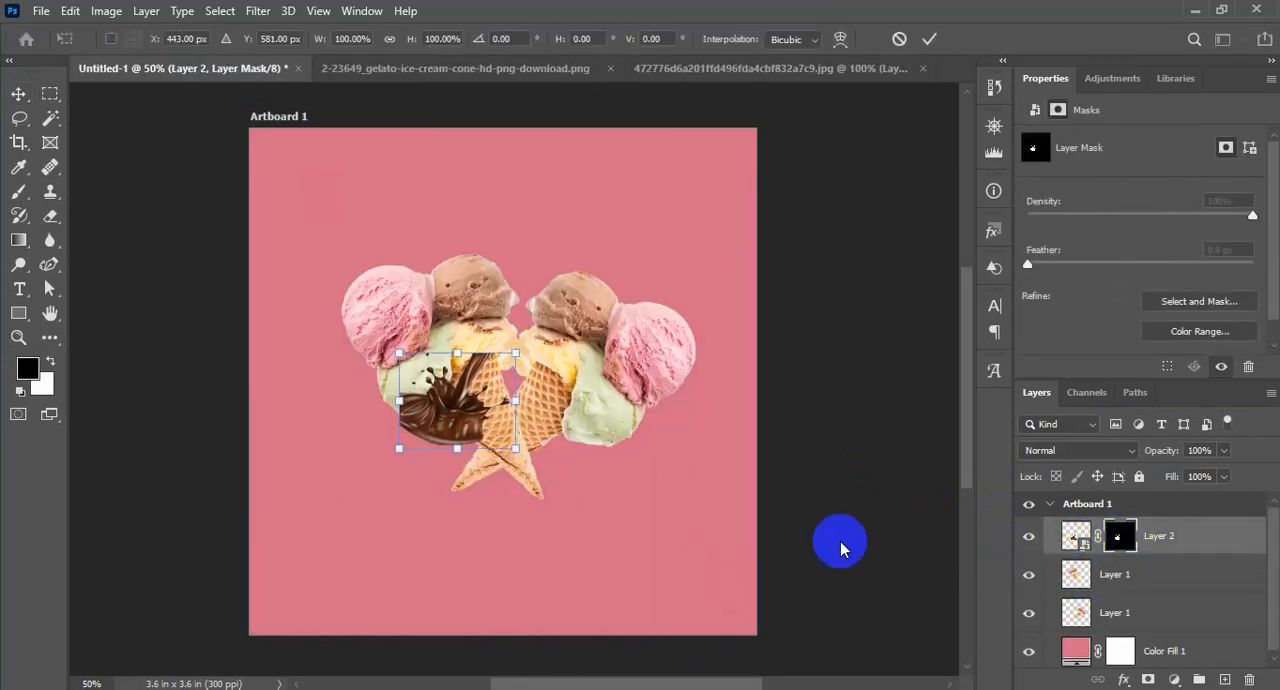
drag(516, 448, 796, 628)
drag(631, 577, 597, 591)
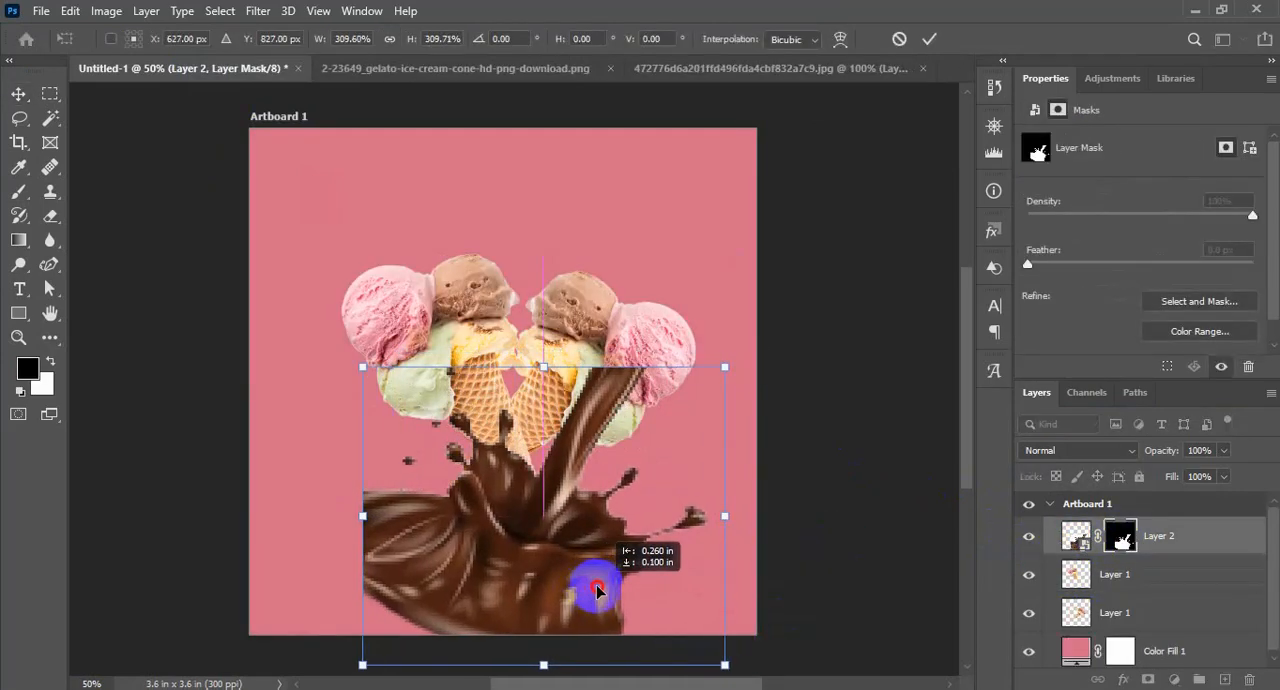
key(Return)
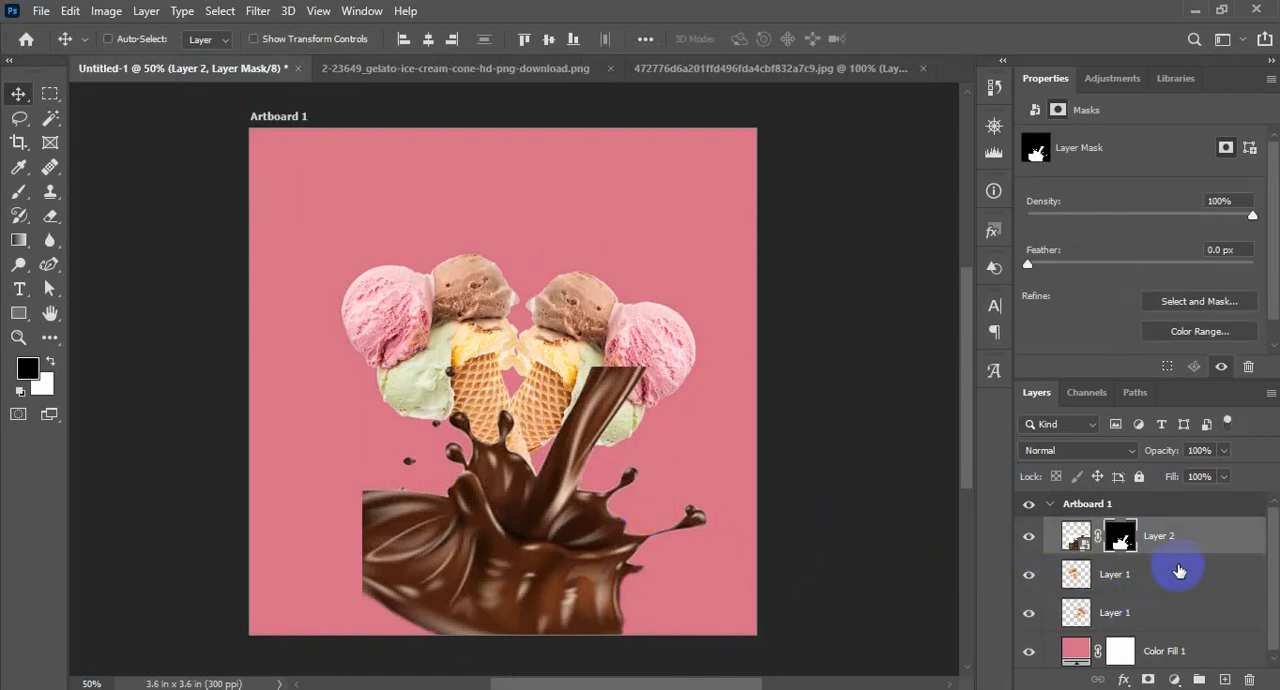
Place the splash layer beneath both cones and enlarge it to about 145% across the lower artboard
drag(1179, 570, 1180, 640)
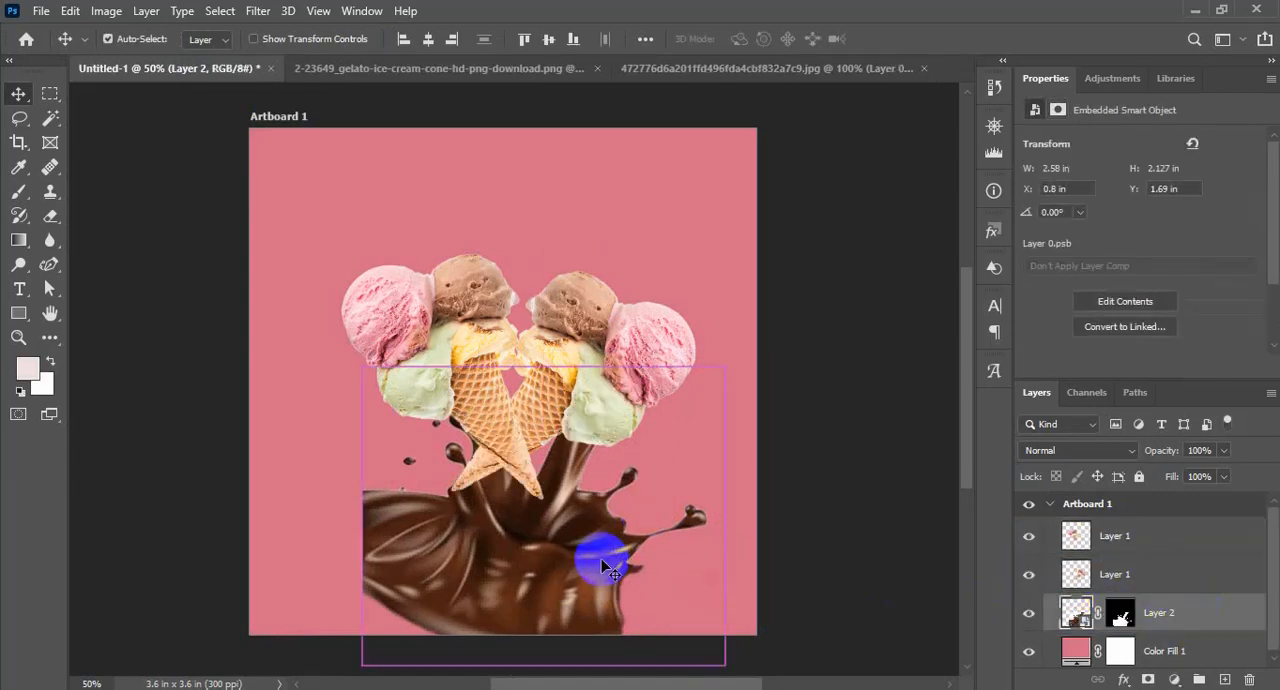
key(ctrl+t)
drag(365, 370, 177, 354)
drag(497, 599, 543, 644)
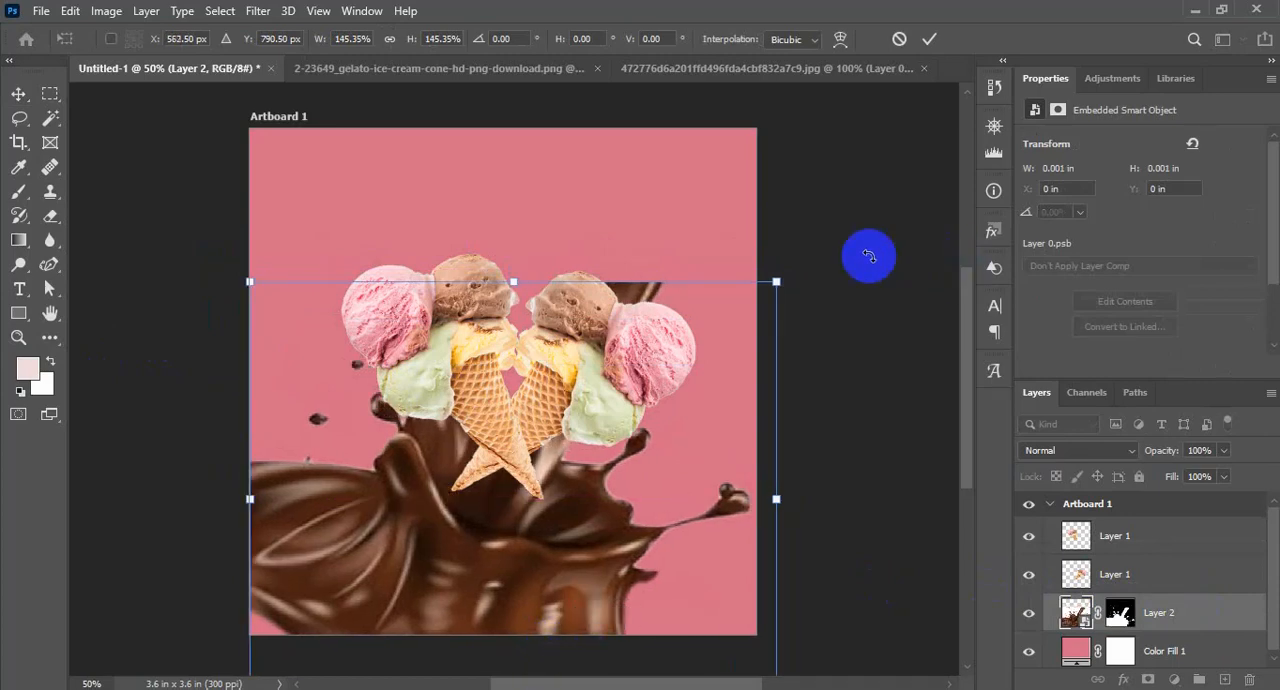
Rotate the chocolate splash by about -27.66° and position it upright beneath the crossed cone tips
drag(866, 252, 694, 137)
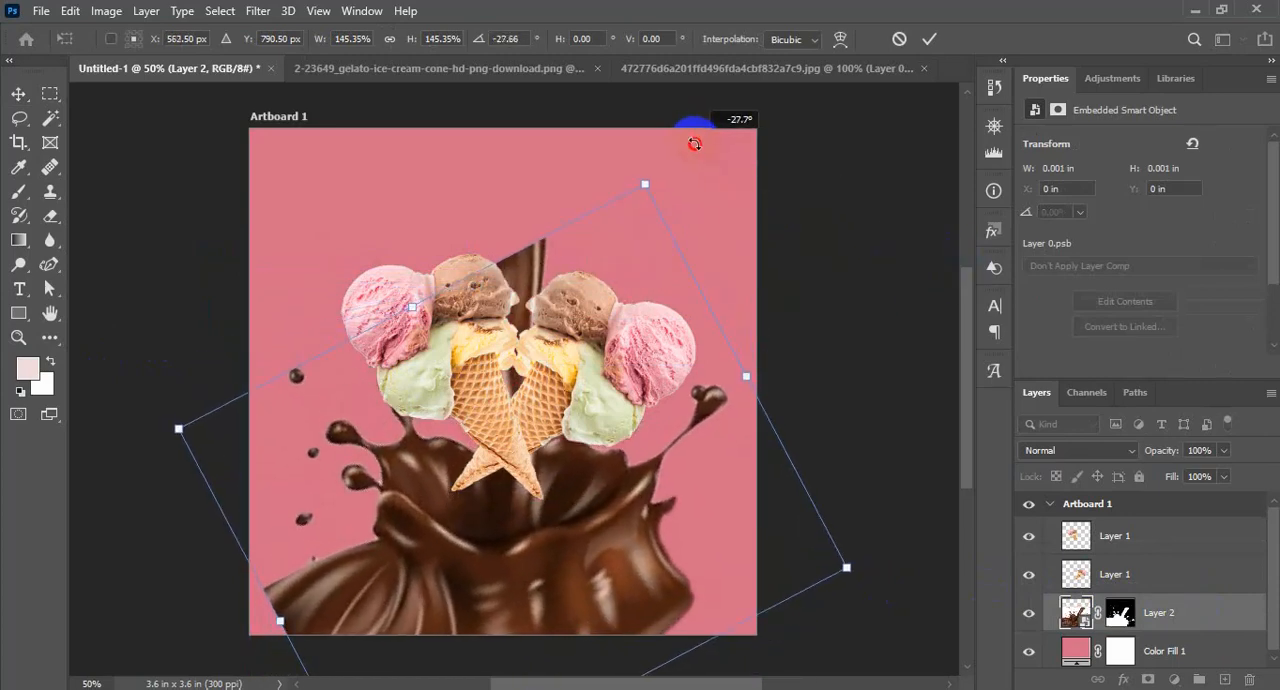
drag(614, 569, 608, 614)
mouse_move(840, 611)
mouse_down()
mouse_move(851, 607)
mouse_move(840, 612)
mouse_up()
key(Return)
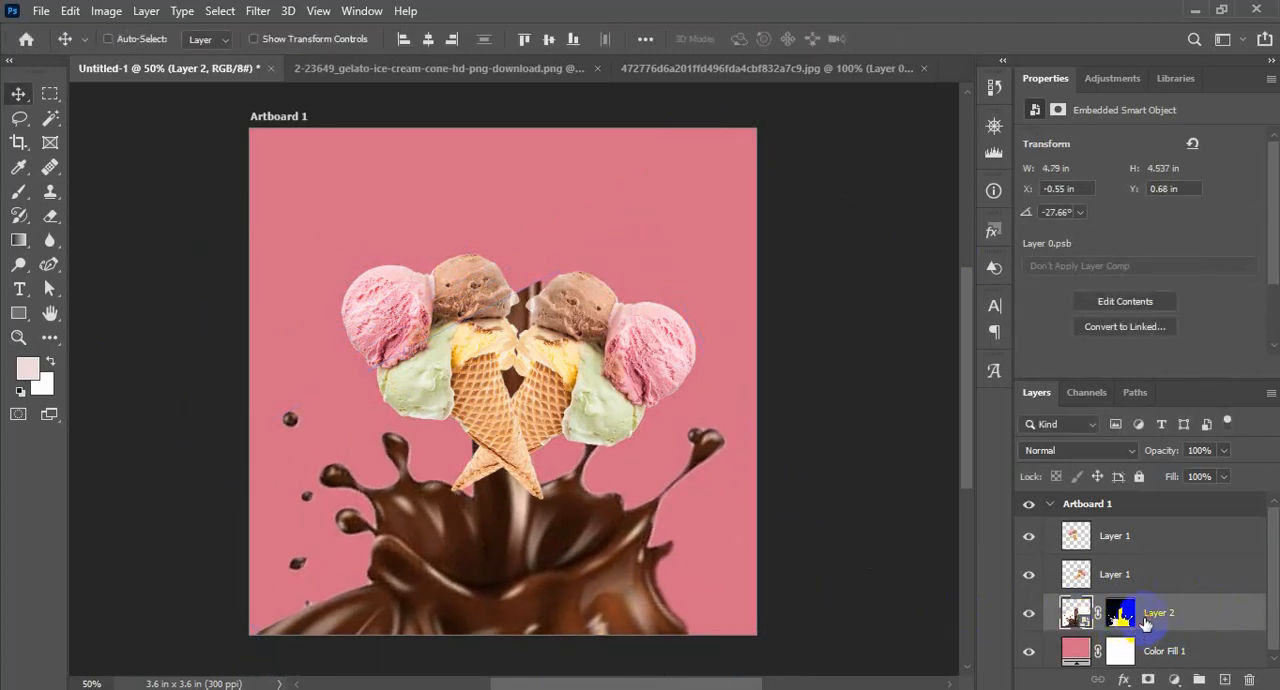
drag(572, 601, 571, 550)
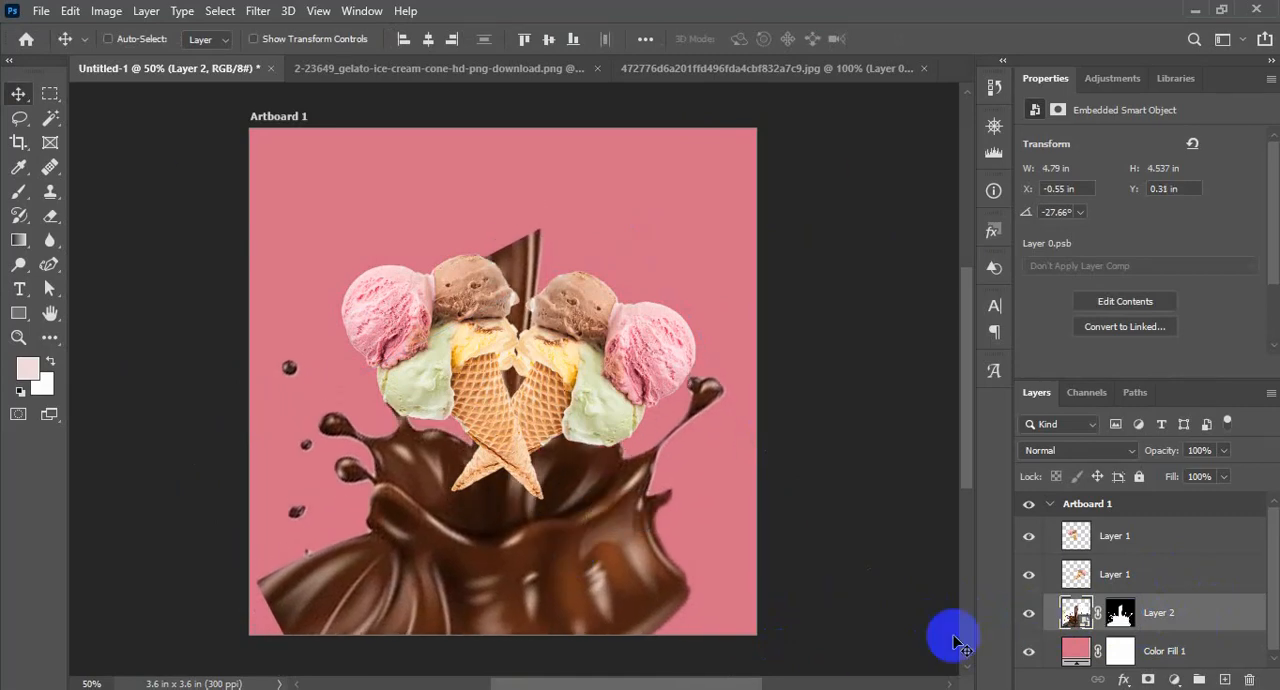
Rasterize the chocolate splash layer and apply its layer mask
key(ctrl+t)
right_click(1078, 614)
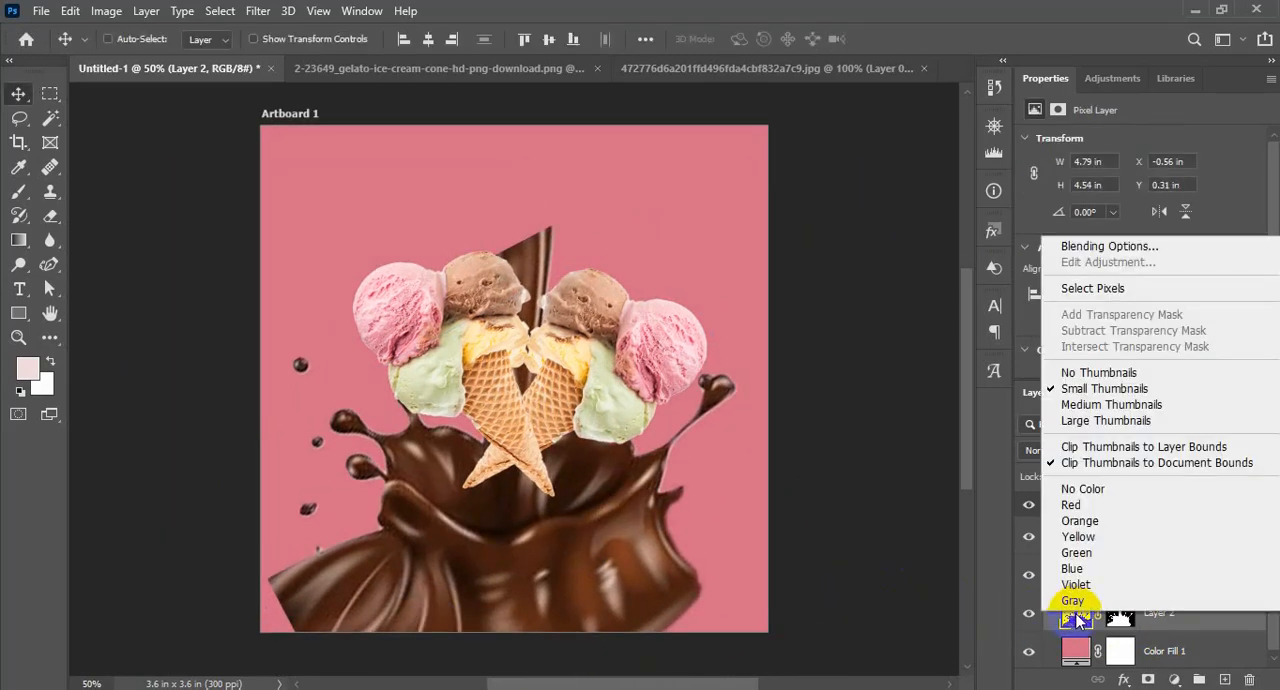
right_click(1122, 617)
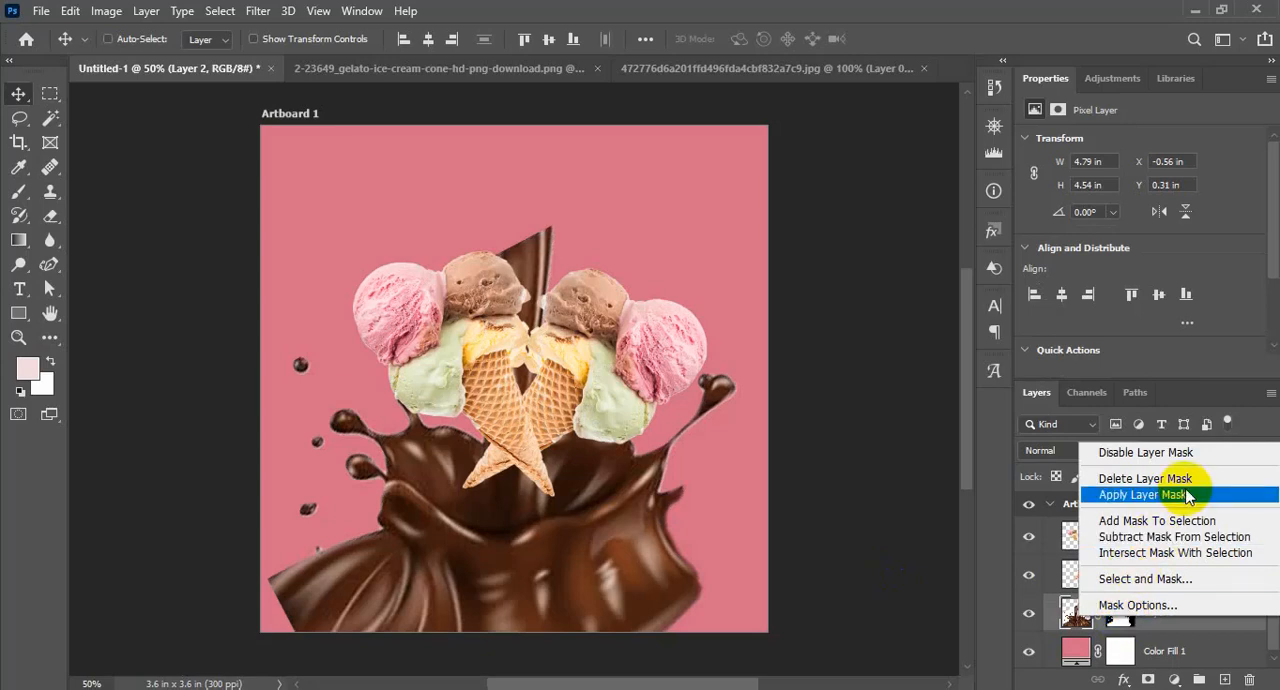
click(1135, 494)
Warp the splash, stretching its lower sides outward and pulling its top edge down to shrink the poured stream behind the cones
key(ctrl+t)
right_click(586, 572)
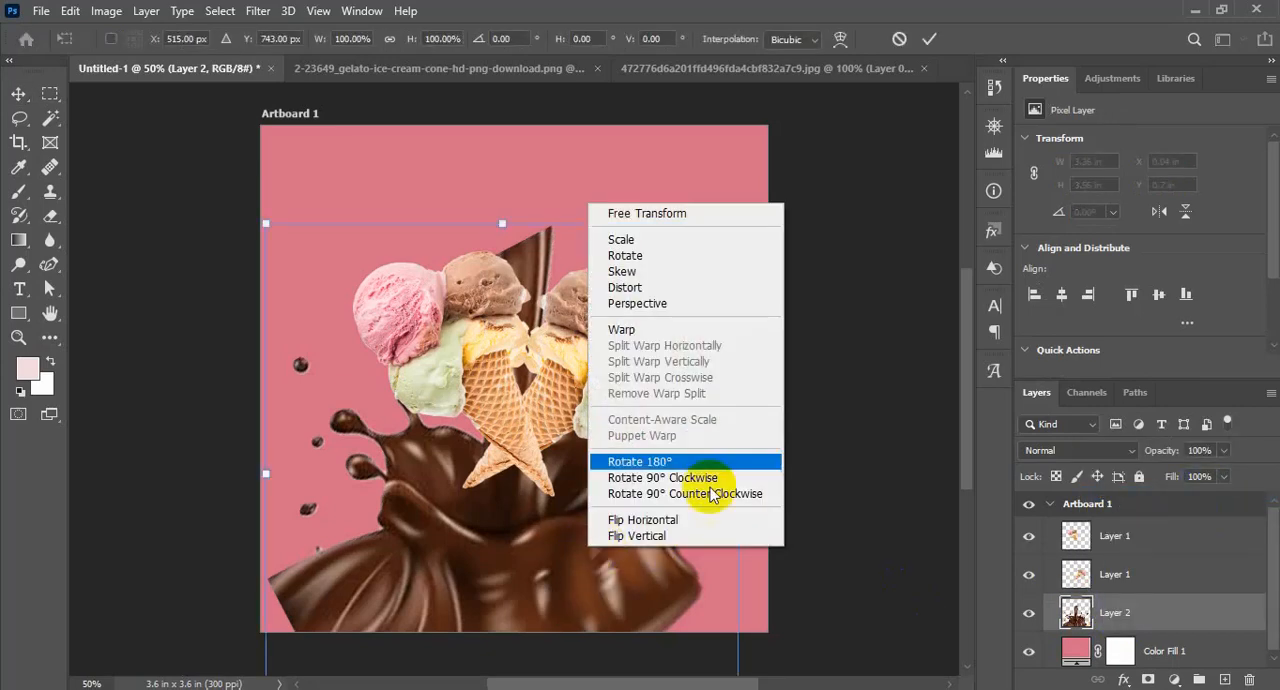
click(704, 328)
drag(248, 573, 191, 651)
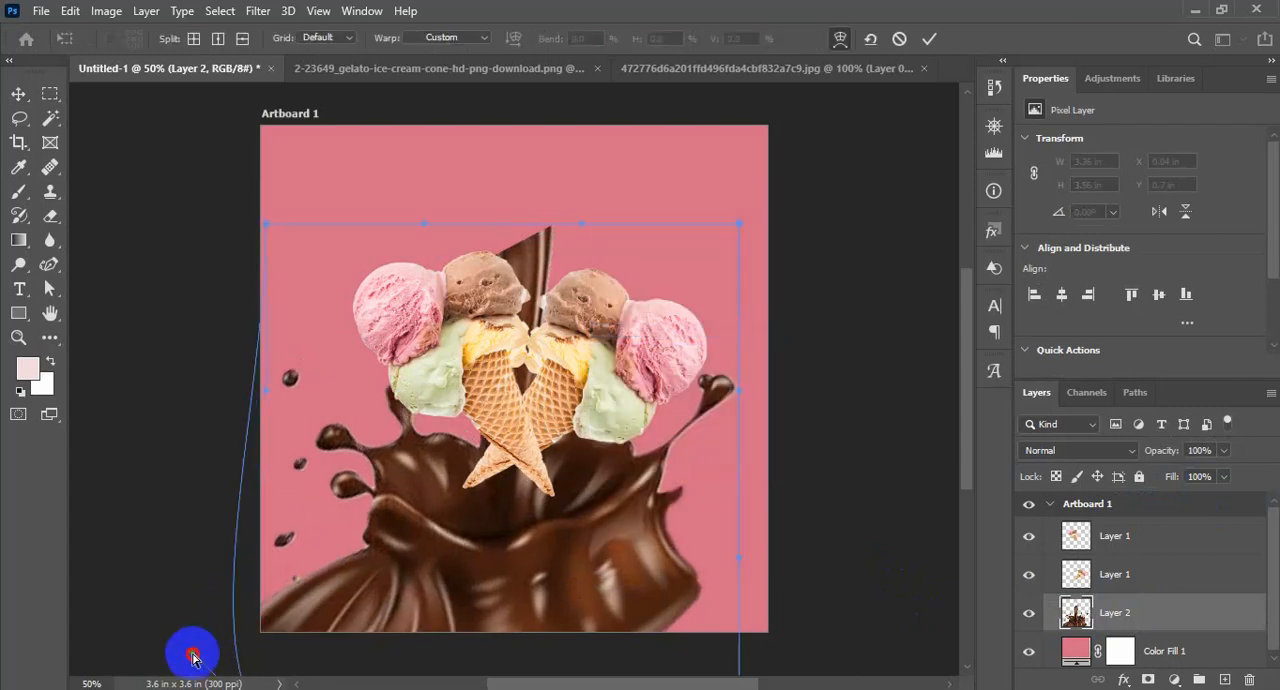
drag(737, 560, 773, 633)
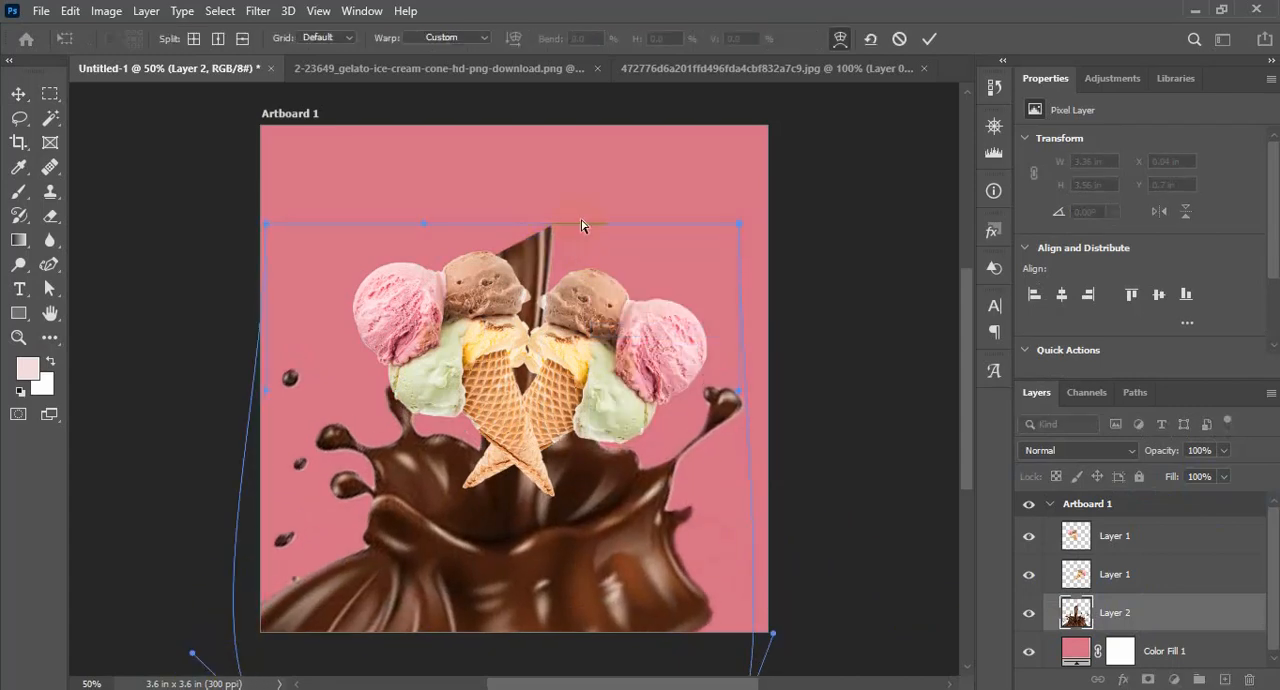
drag(583, 226, 543, 523)
drag(424, 224, 399, 450)
key(Return)
Enlarge both cones together to about 3.35 in wide and move them so their tips sit over the splash
click(1114, 533)
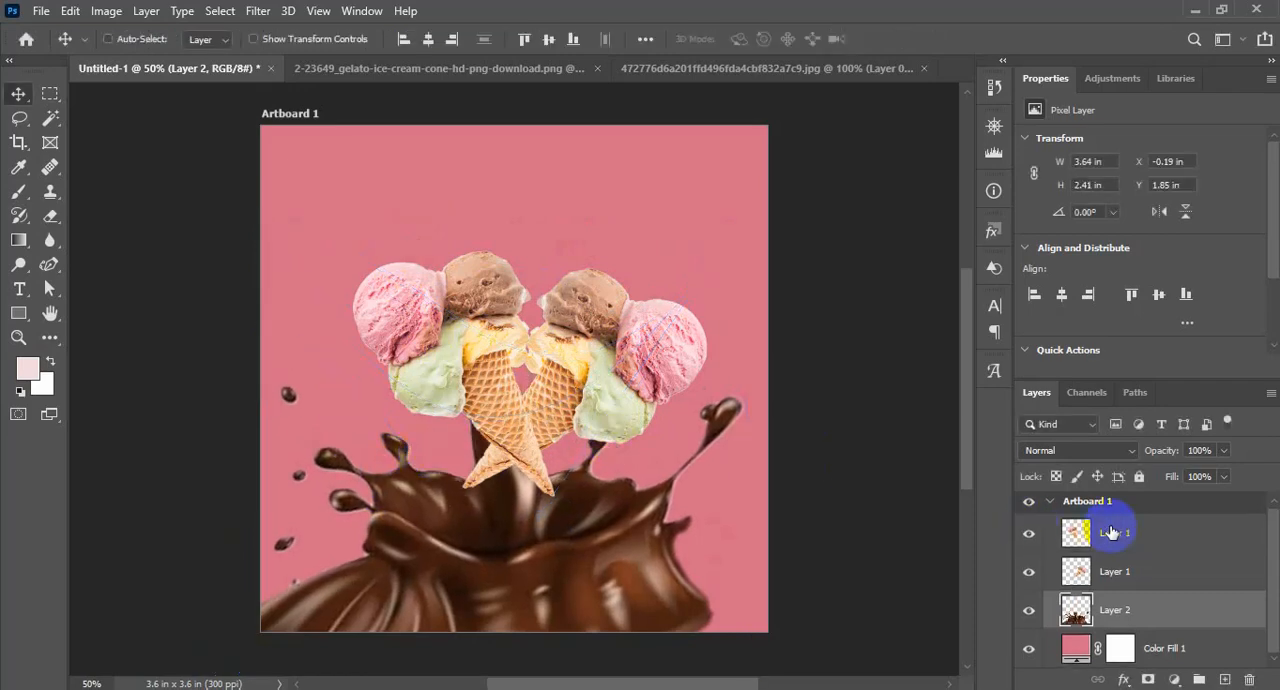
shift+click(1100, 571)
key(ctrl+t)
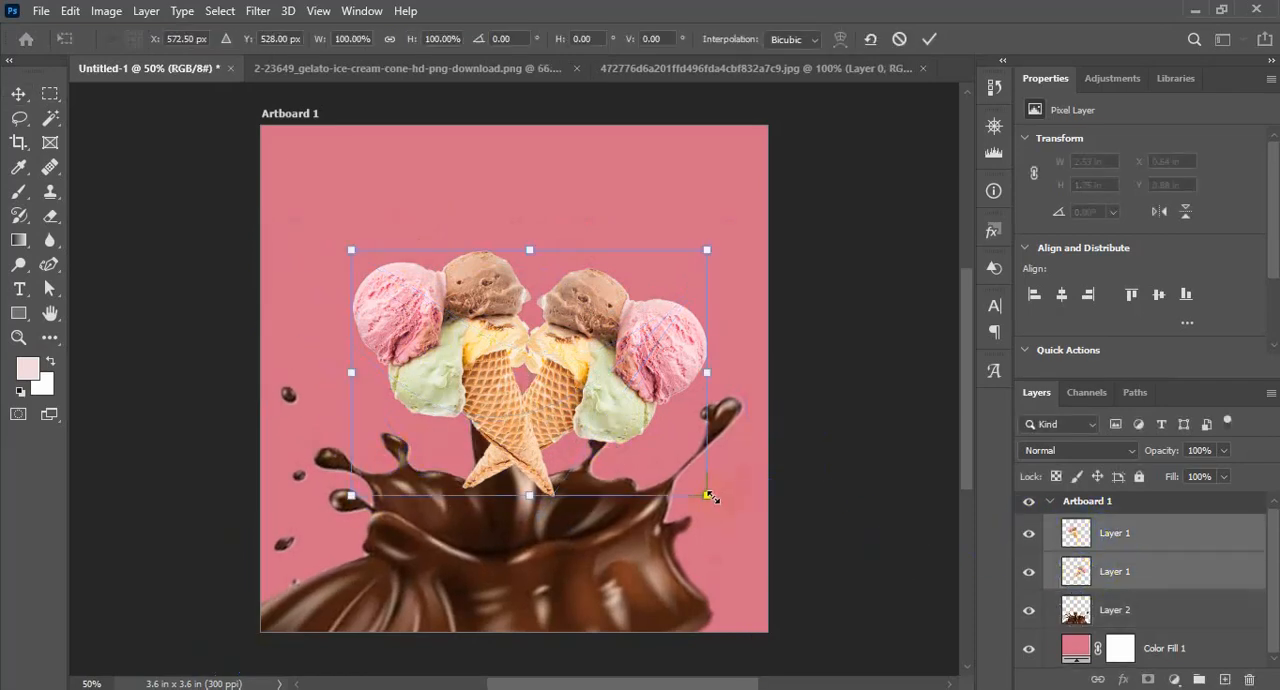
drag(709, 496, 823, 576)
drag(650, 460, 584, 450)
key(Return)
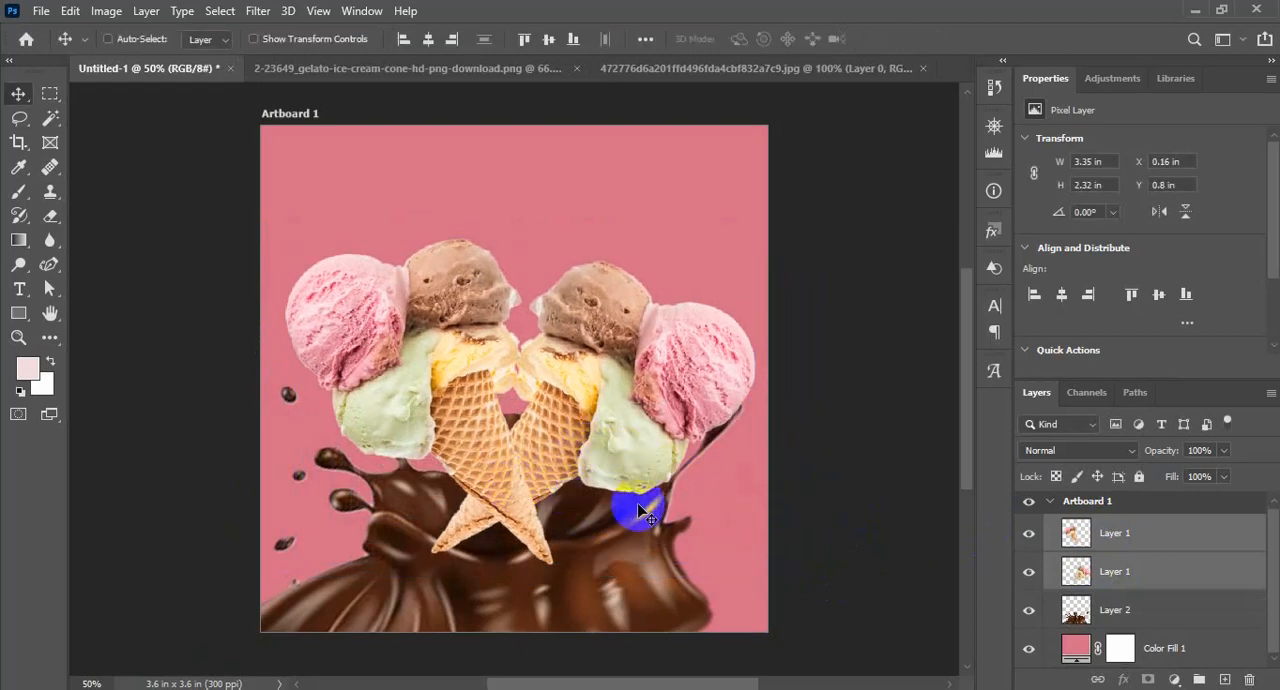
drag(500, 520, 491, 492)
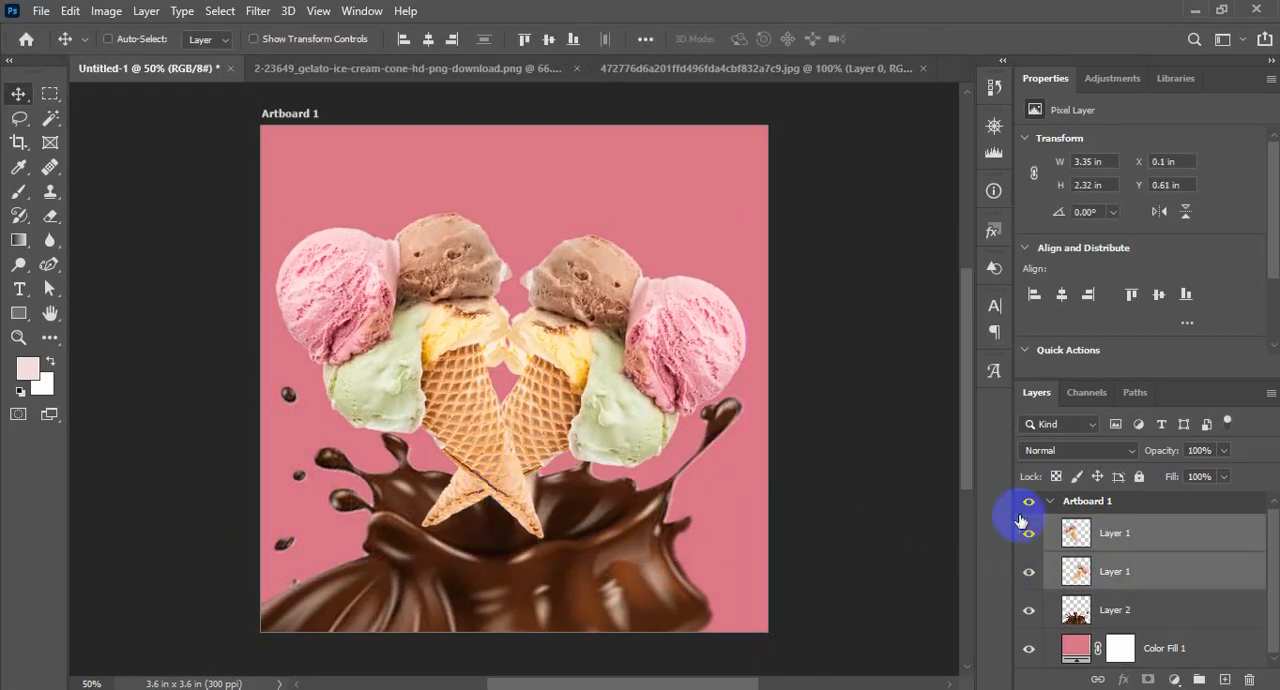
key(ctrl+minus)
key(ctrl+minus)
drag(598, 516, 601, 519)
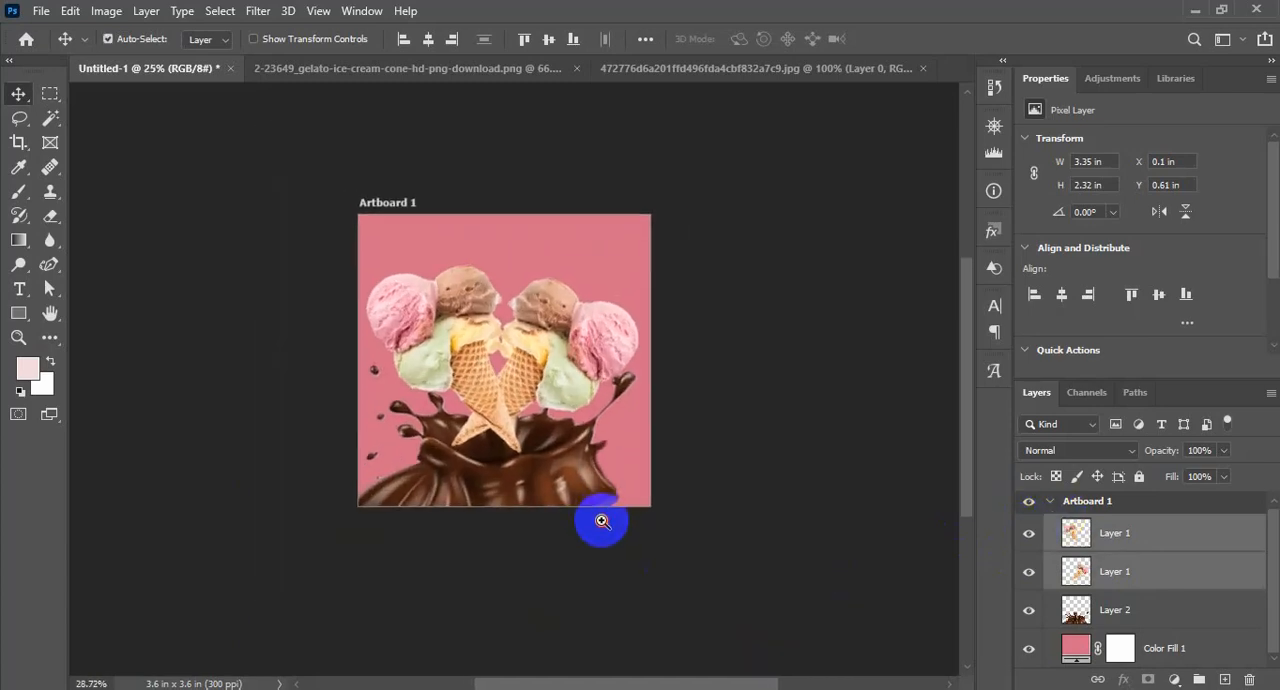
click(1145, 550)
key(ctrl+t)
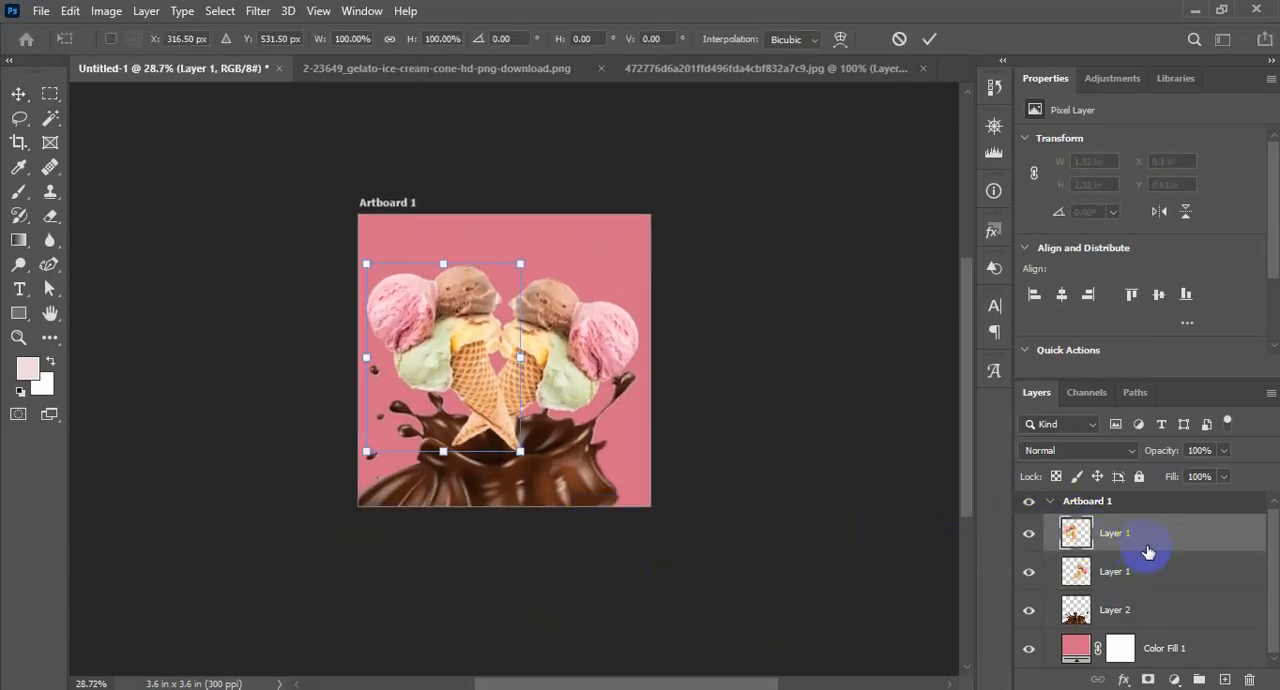
key(Escape)
Rotate the right-hand cone counterclockwise and, with the left-hand cone hidden, move it so its tip sits in the splash
click(1146, 572)
key(ctrl+t)
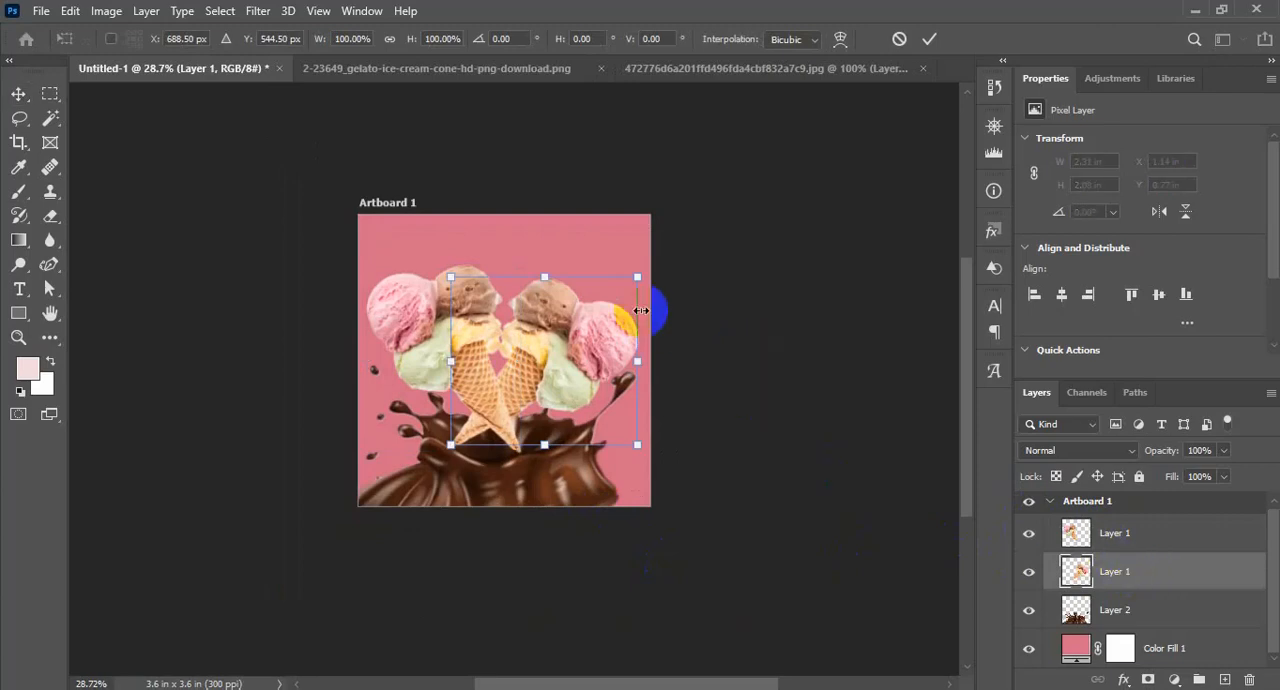
drag(641, 267, 613, 247)
drag(551, 395, 563, 398)
key(Return)
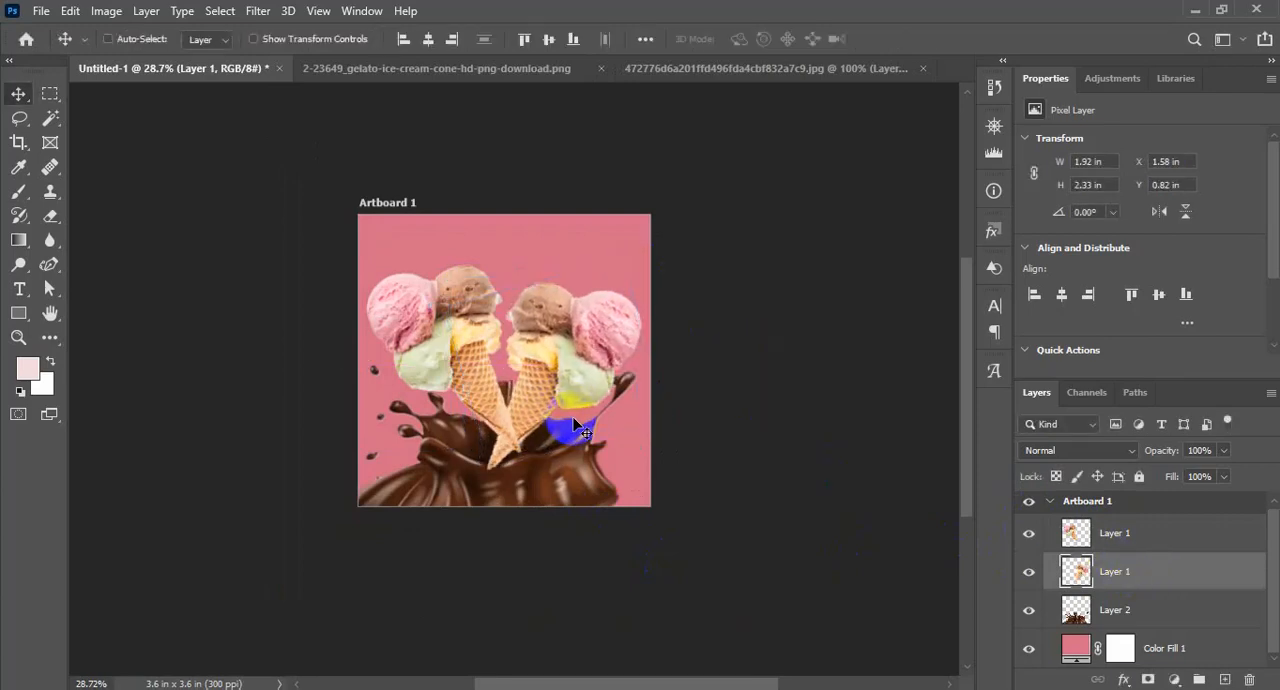
click(1029, 535)
drag(594, 363, 570, 357)
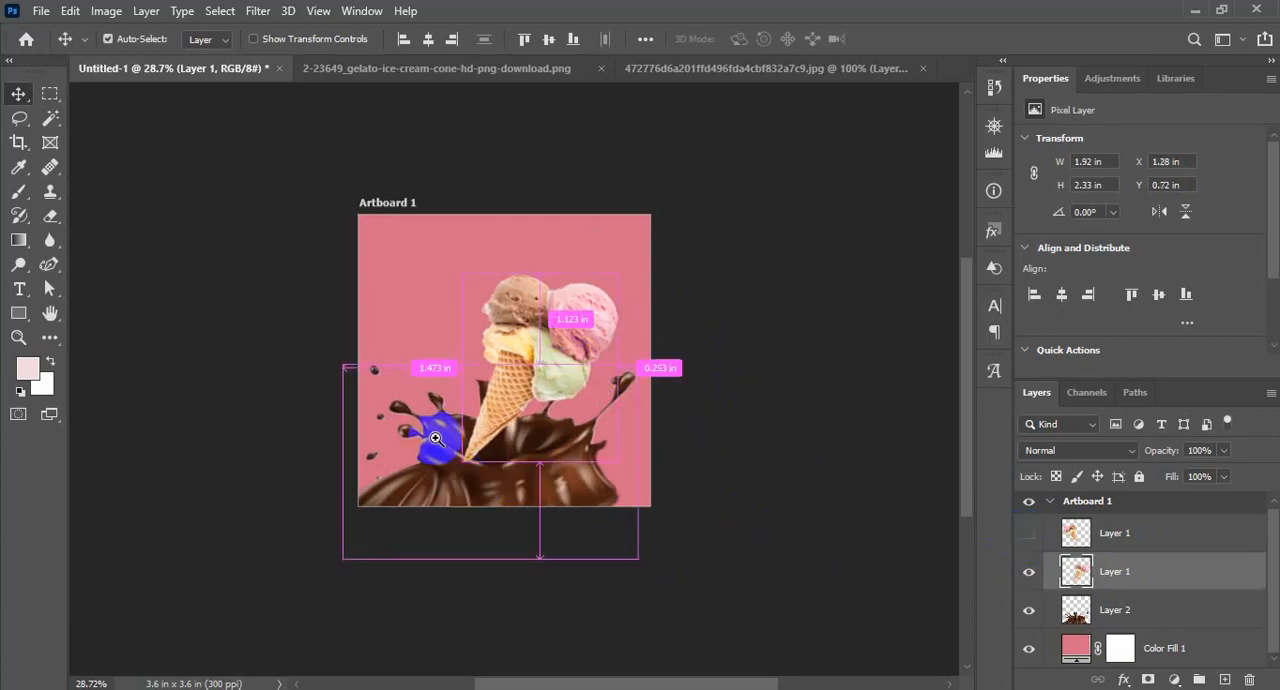
Nudge the chocolate splash slightly downward and add a layer mask to it
drag(435, 437, 501, 489)
drag(730, 511, 705, 517)
ctrl+click(711, 557)
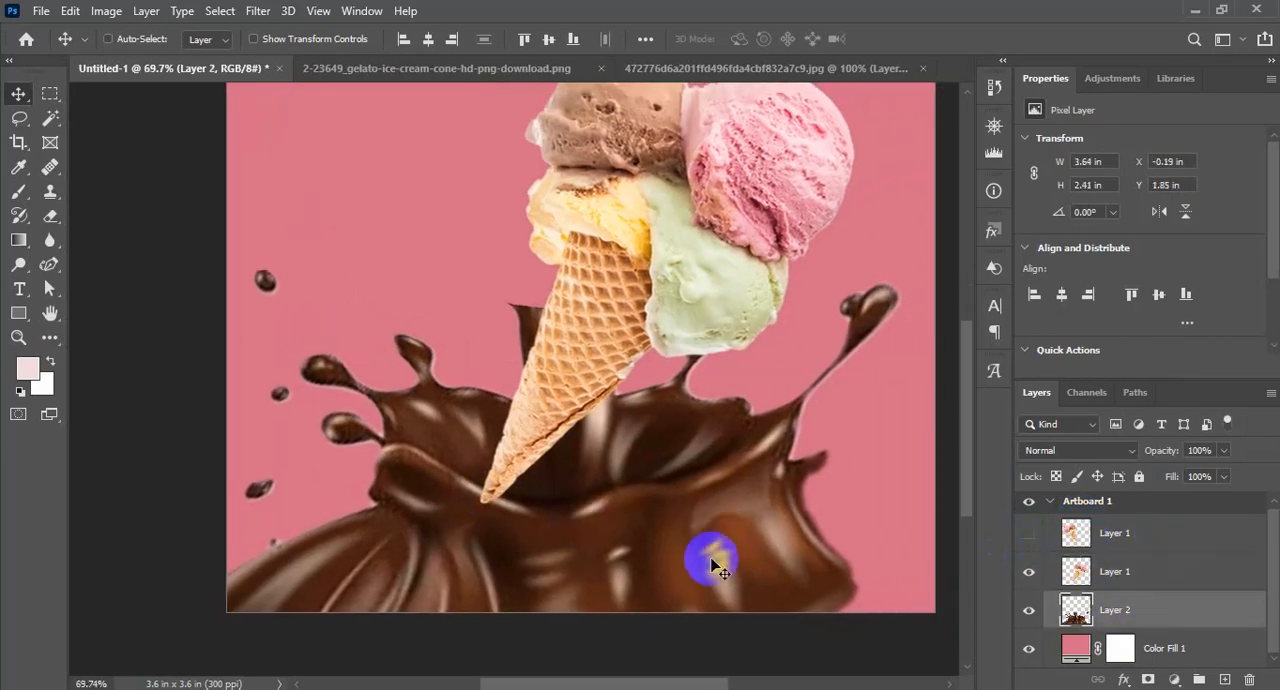
drag(600, 529, 601, 538)
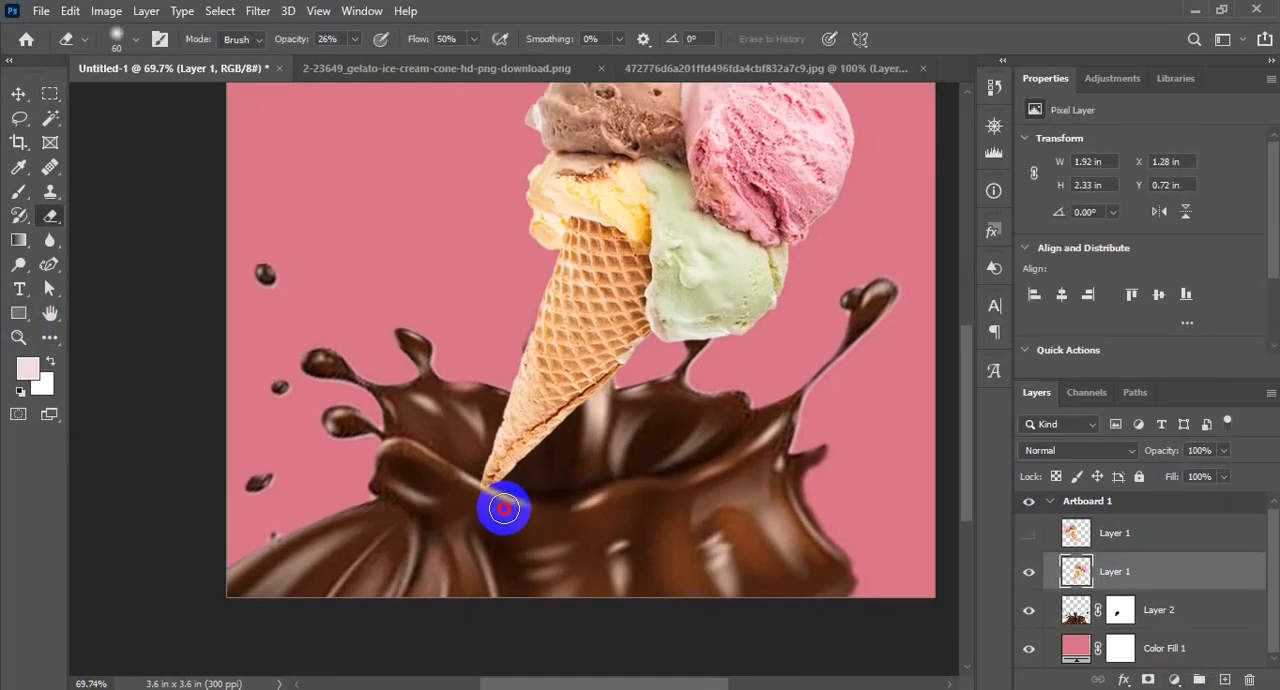
Fade the visible cone's tip into the chocolate using the Eraser at size 60, 26% opacity and 50% flow
mouse_move(503, 509)
mouse_down()
mouse_move(523, 491)
mouse_move(503, 494)
mouse_move(554, 489)
mouse_move(482, 489)
mouse_move(549, 474)
mouse_move(909, 611)
mouse_move(595, 470)
mouse_move(480, 401)
mouse_move(733, 521)
mouse_up()
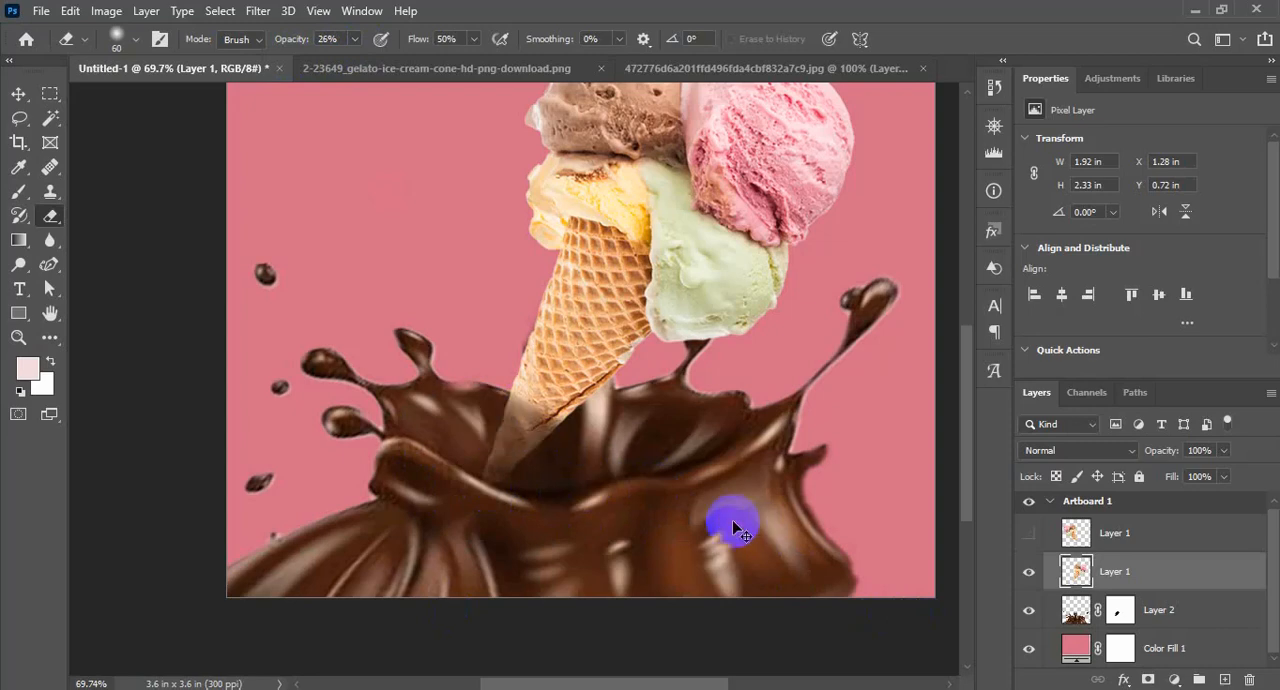
key(ctrl+minus)
key(ctrl+minus)
key(ctrl+minus)
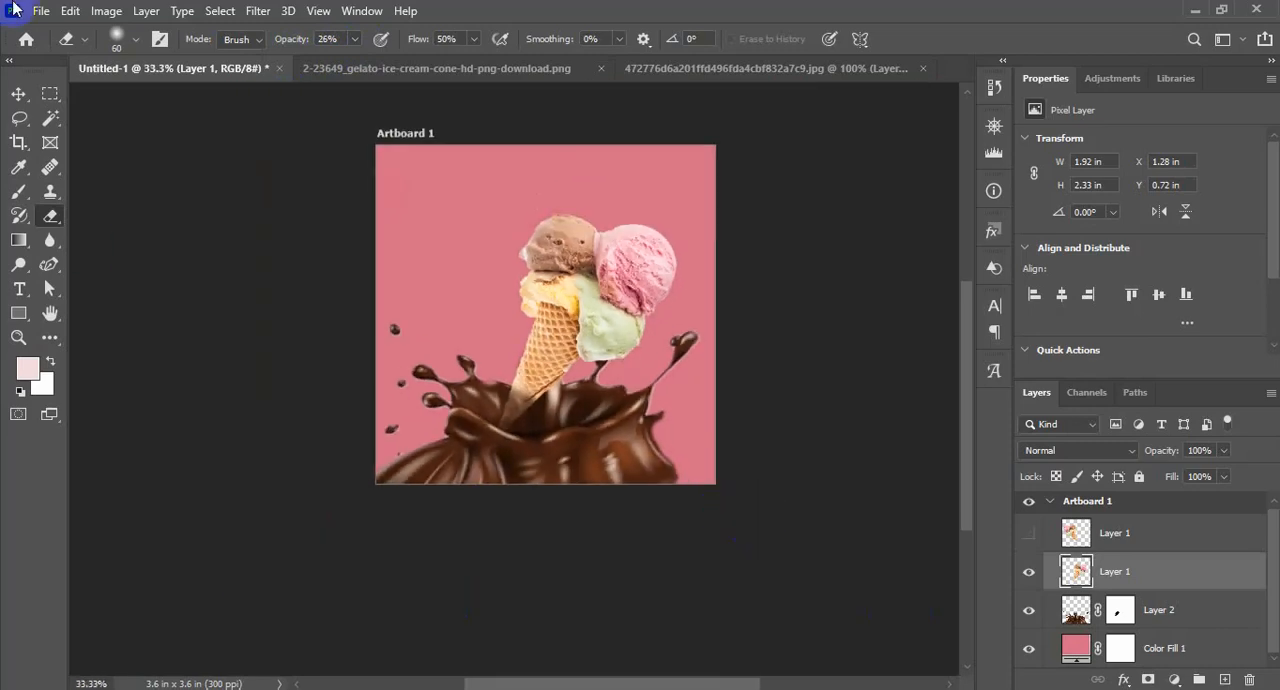
key(v)
scroll(548, 397, up, 2)
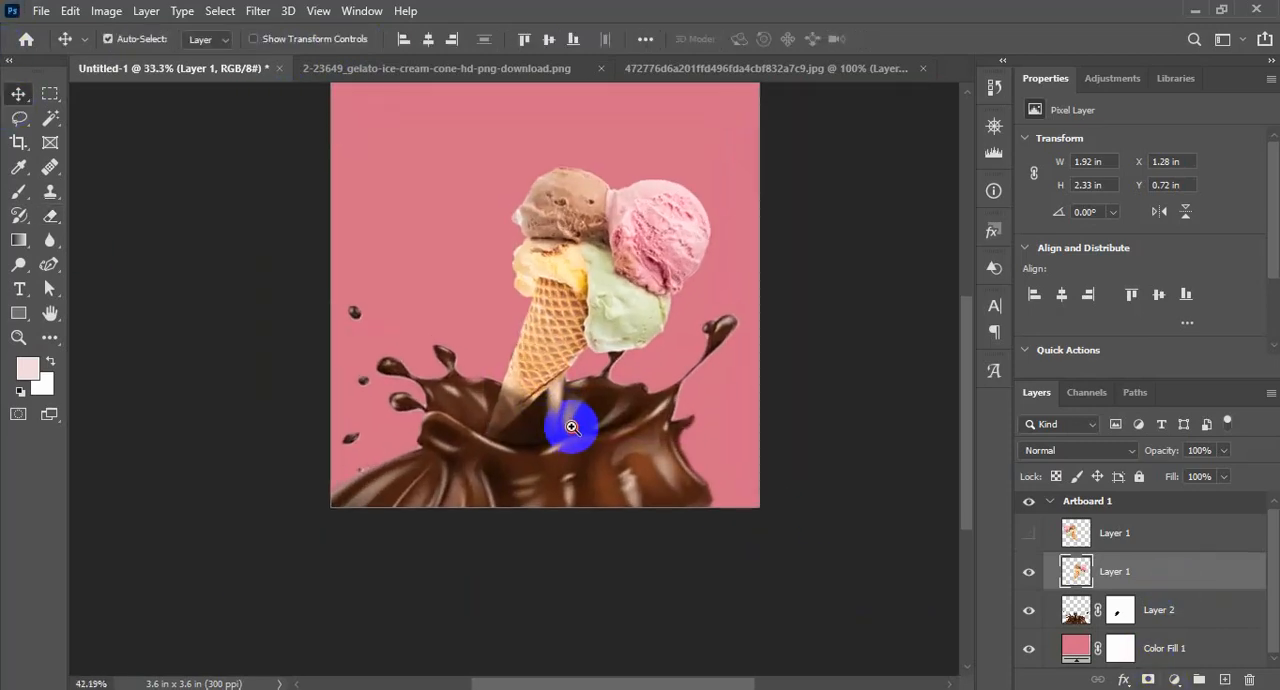
Scale the visible right-hand cone down to about 1.46 in wide, keeping its tip in the chocolate splash
key(ctrl+t)
drag(711, 166, 668, 222)
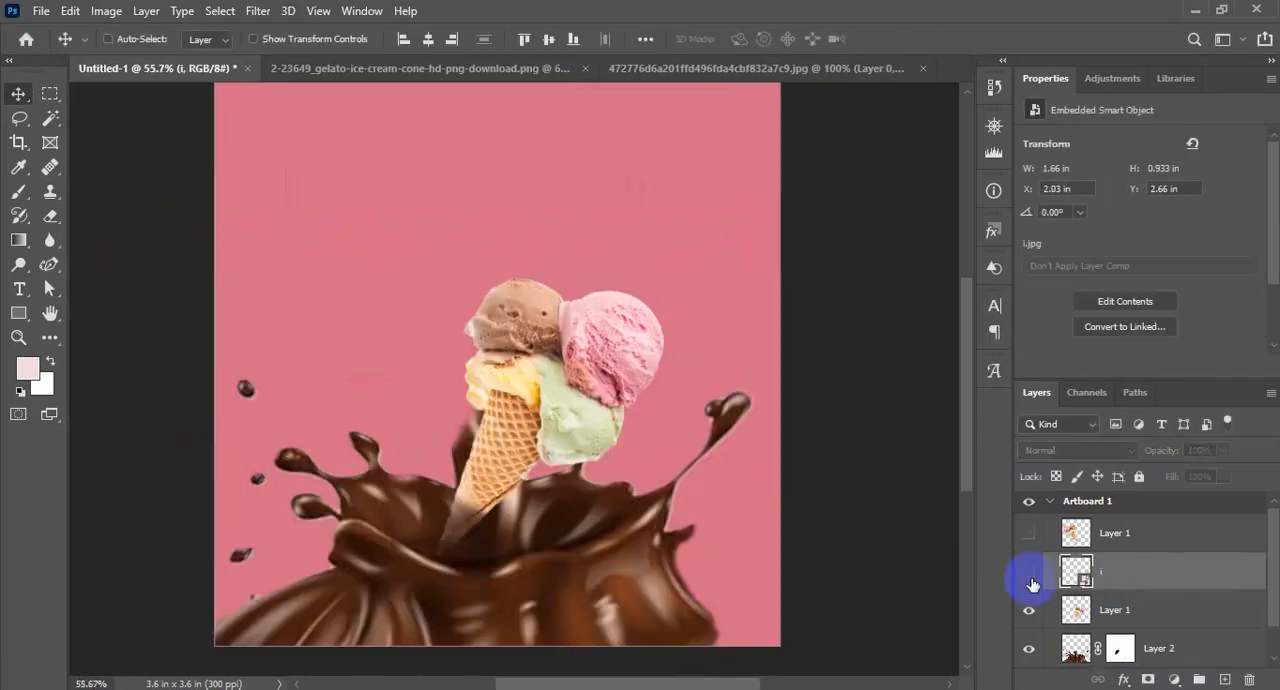
scroll(1169, 621, down, 1)
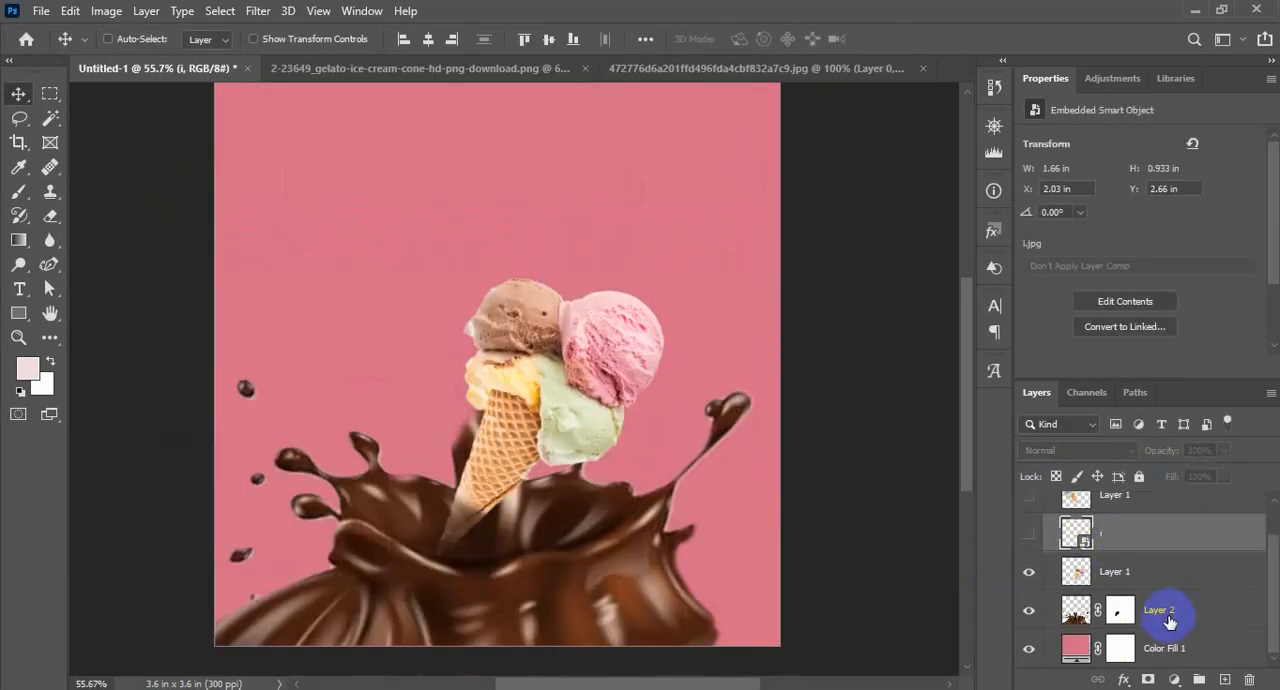
Add a new layer beneath the chocolate splash and flatten the soft 700 px brush tip into a wide ellipse
click(1222, 680)
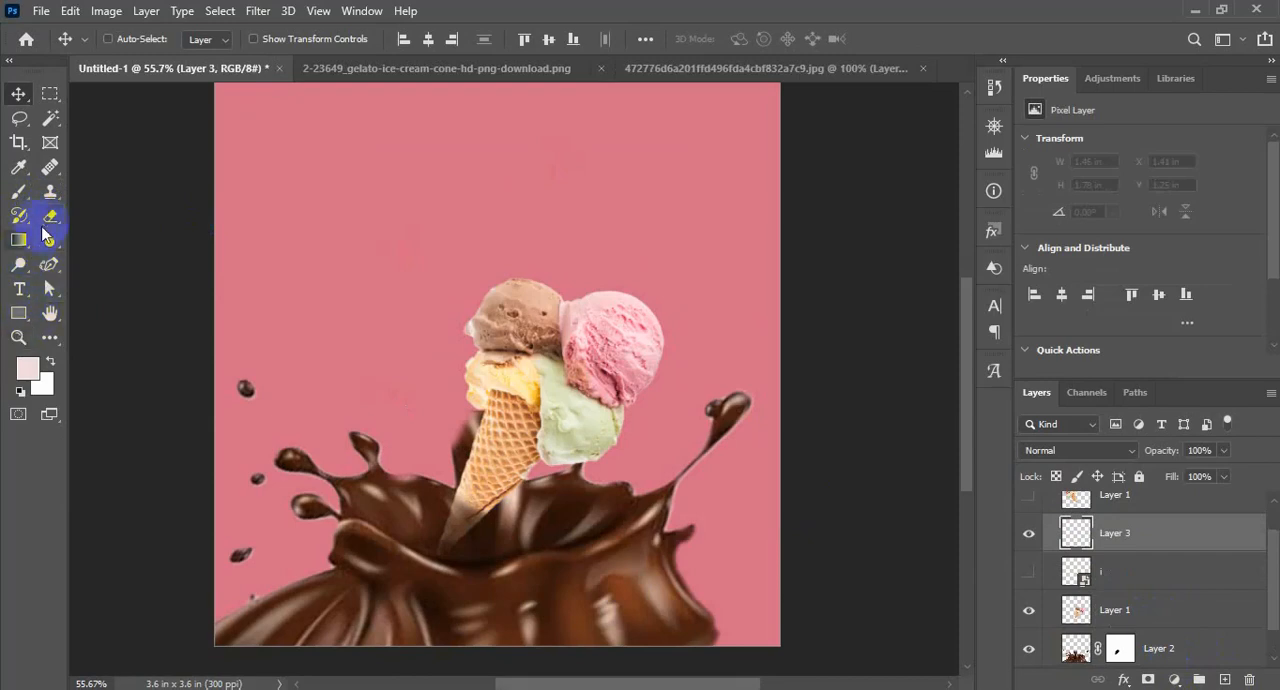
click(18, 195)
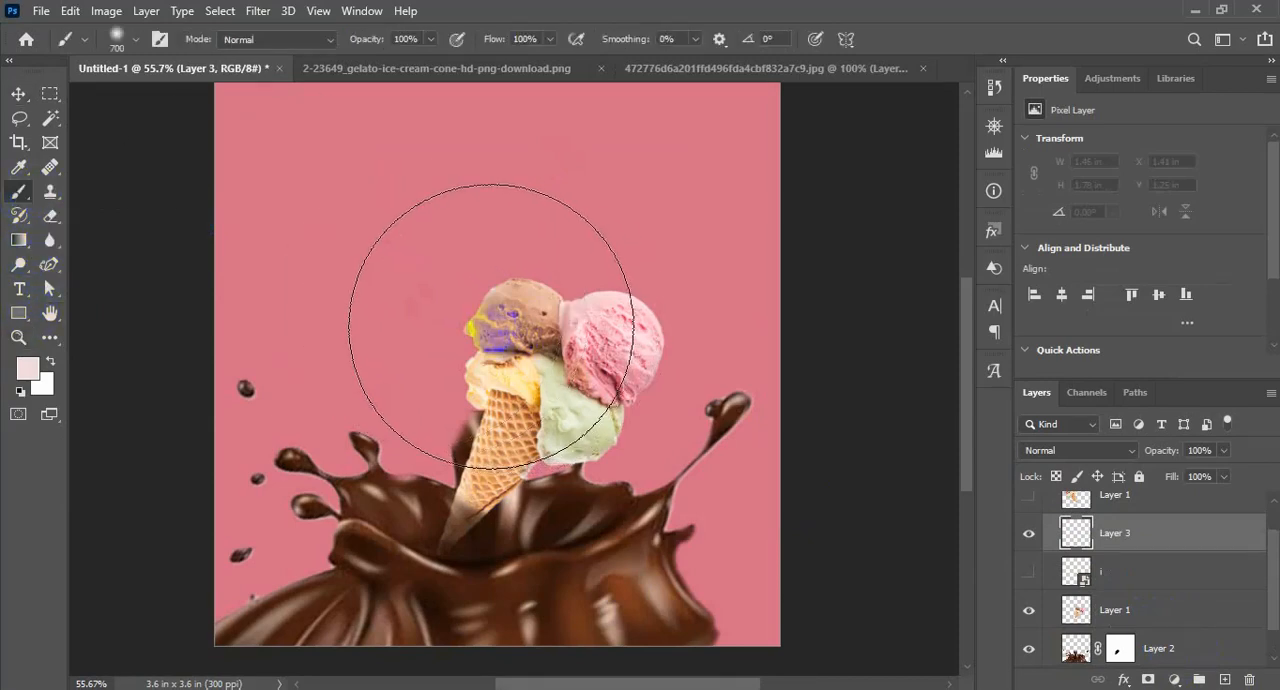
click(134, 38)
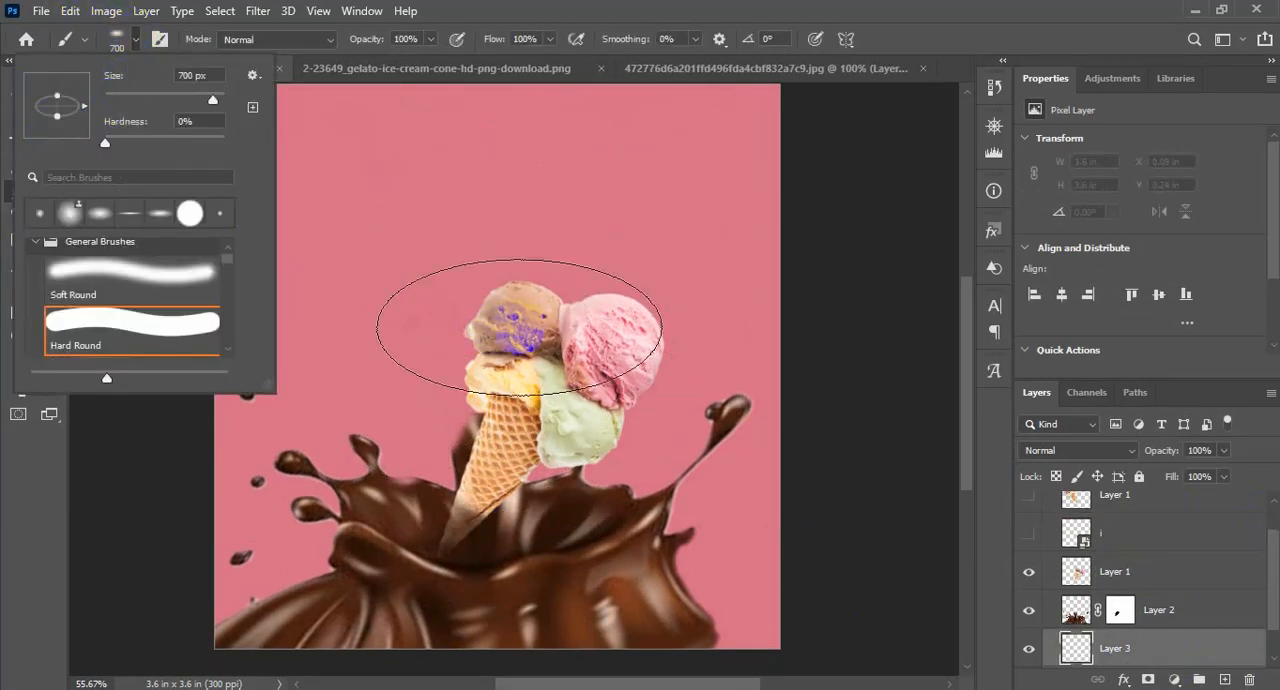
mouse_move(520, 327)
mouse_down()
mouse_move(512, 392)
mouse_move(452, 412)
mouse_move(578, 422)
mouse_up()
key(ctrl+z)
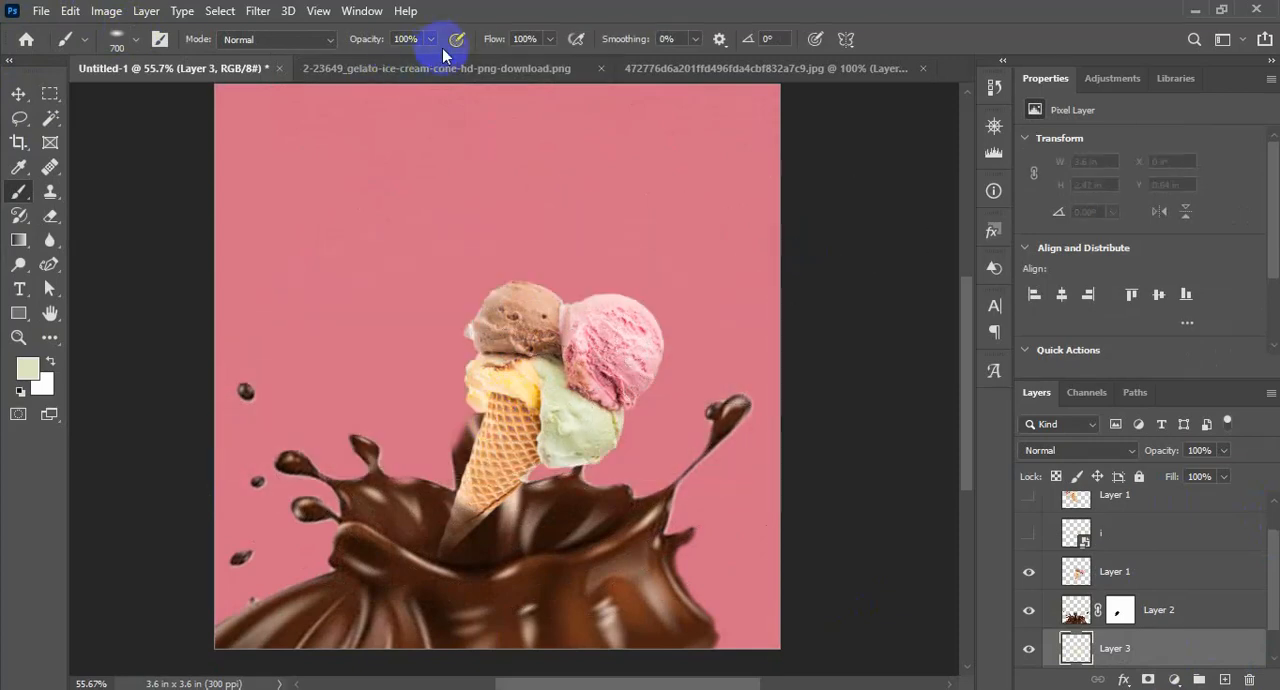
Paint a wide, soft light glow behind the cone at 24% brush opacity and set its layer's blend mode to Color Dodge
drag(403, 72, 362, 72)
mouse_move(557, 420)
mouse_down()
mouse_move(569, 374)
mouse_move(514, 380)
mouse_move(504, 361)
mouse_move(563, 380)
mouse_move(337, 369)
mouse_move(429, 354)
mouse_move(502, 322)
mouse_move(437, 380)
mouse_up()
click(1078, 450)
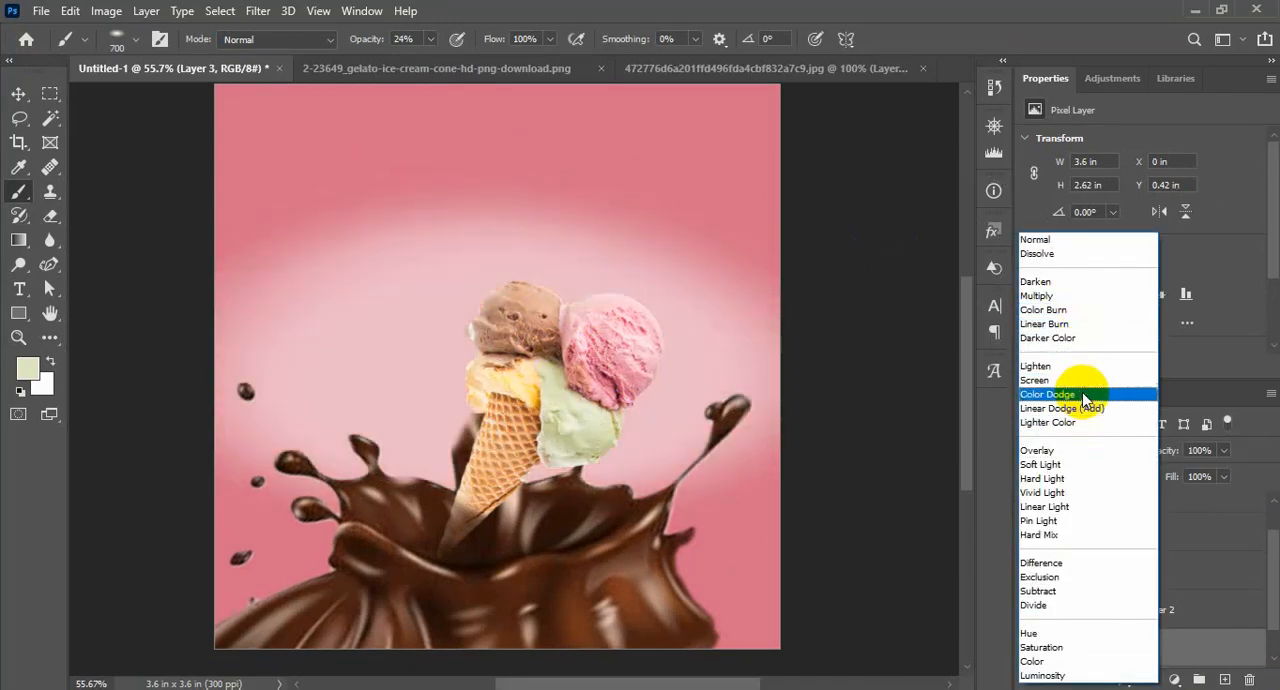
click(1085, 395)
click(12, 93)
scroll(130, 248, up, 1)
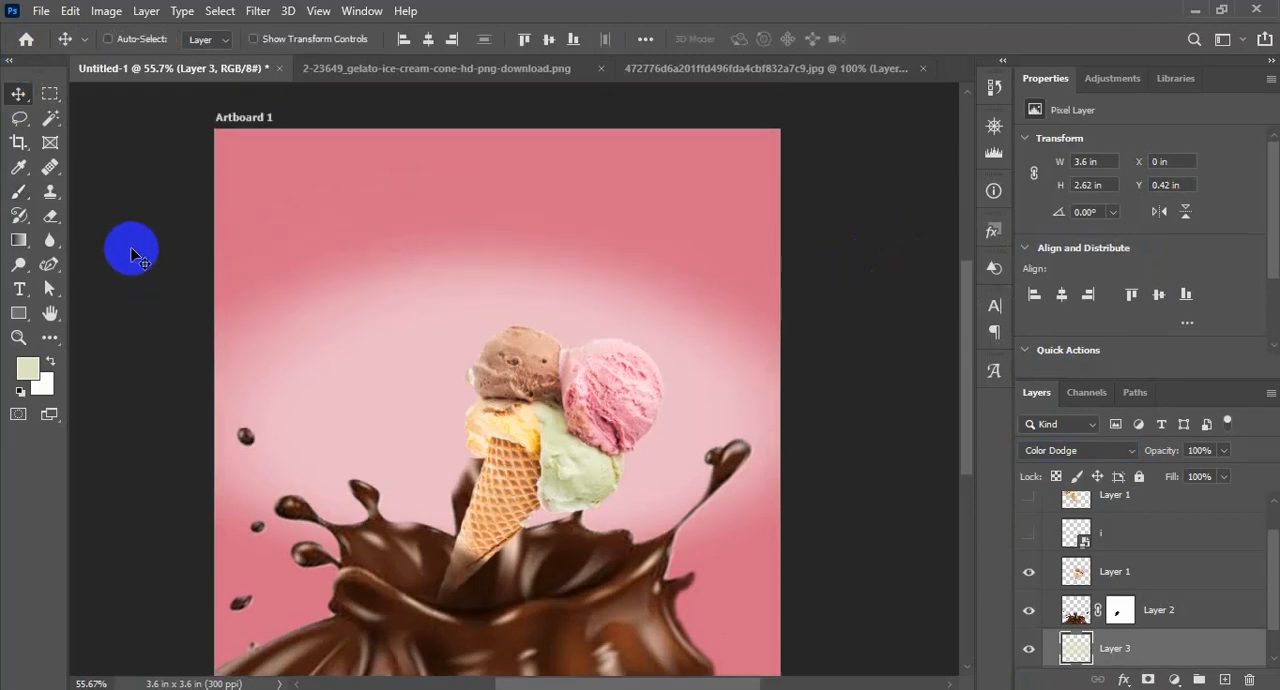
scroll(205, 202, down, 4)
scroll(670, 448, up, 1)
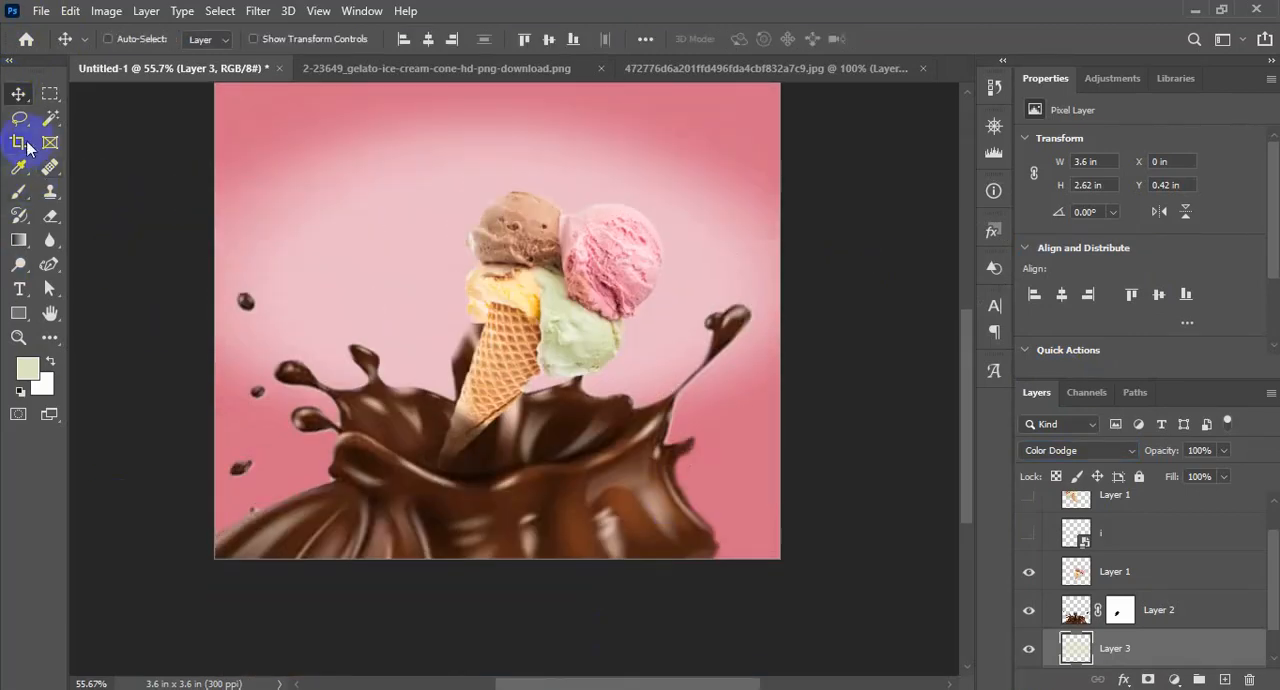
Draw a closed wavy shape about 1247 × 638 px over the artboard's lower right with the Curvature Pen Tool on a new layer
click(49, 265)
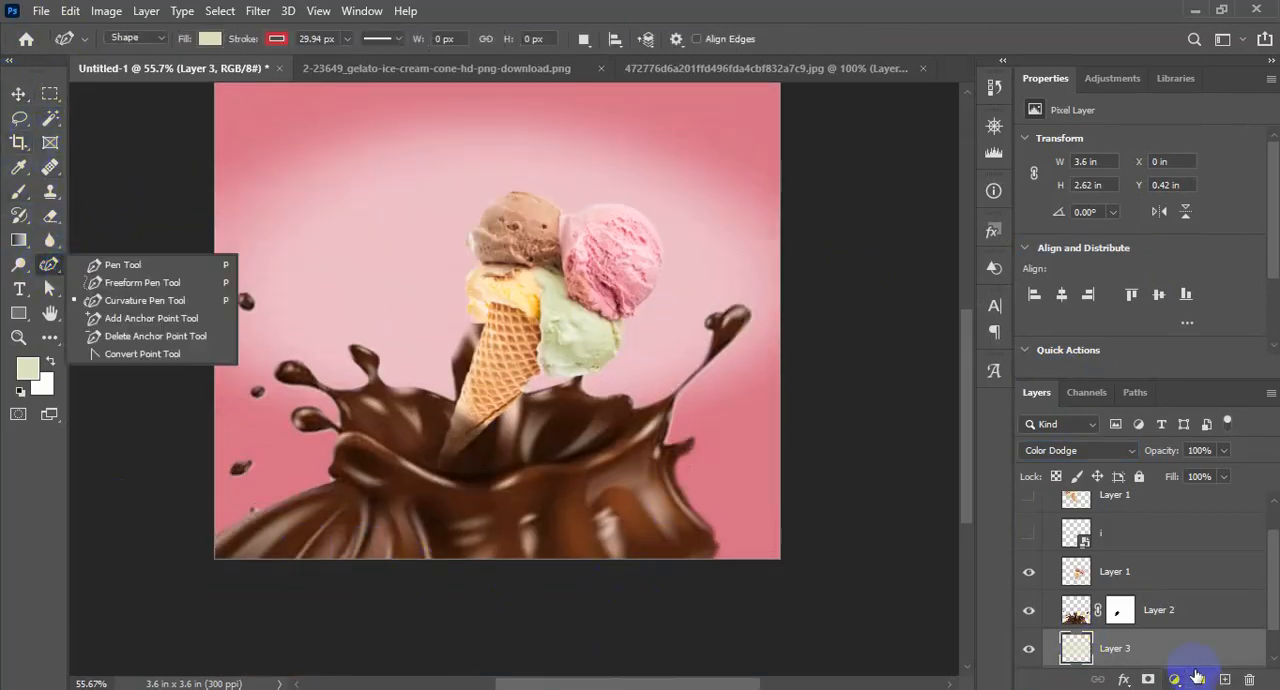
click(1225, 680)
click(274, 552)
click(508, 431)
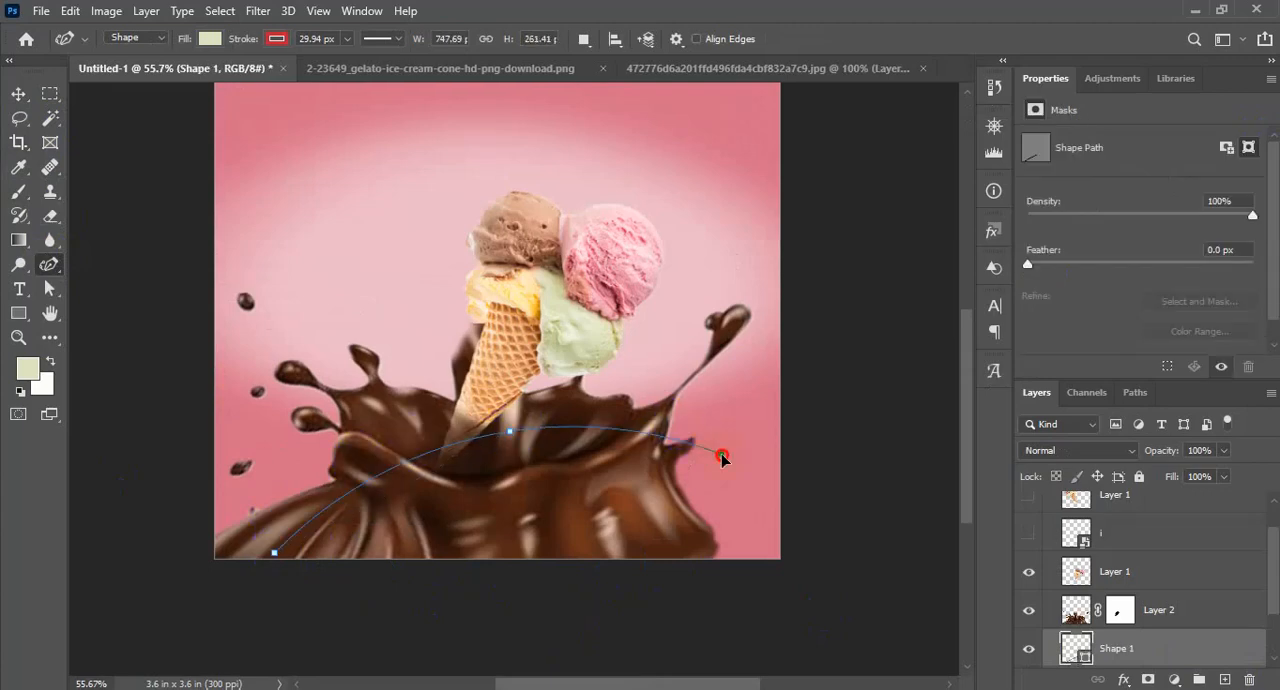
click(722, 457)
click(792, 373)
click(920, 437)
click(751, 671)
click(276, 570)
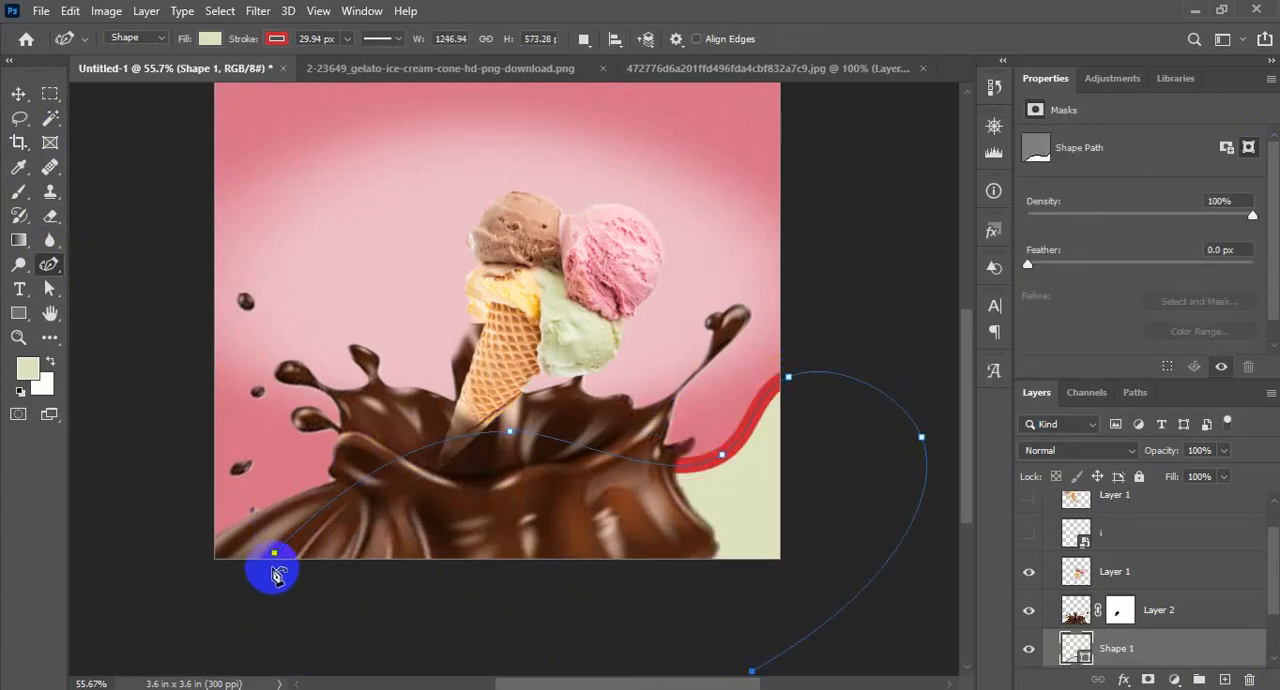
Remove the lower wavy shape's stroke and bring it in front of the chocolate splash, shifted slightly down
click(276, 38)
click(166, 75)
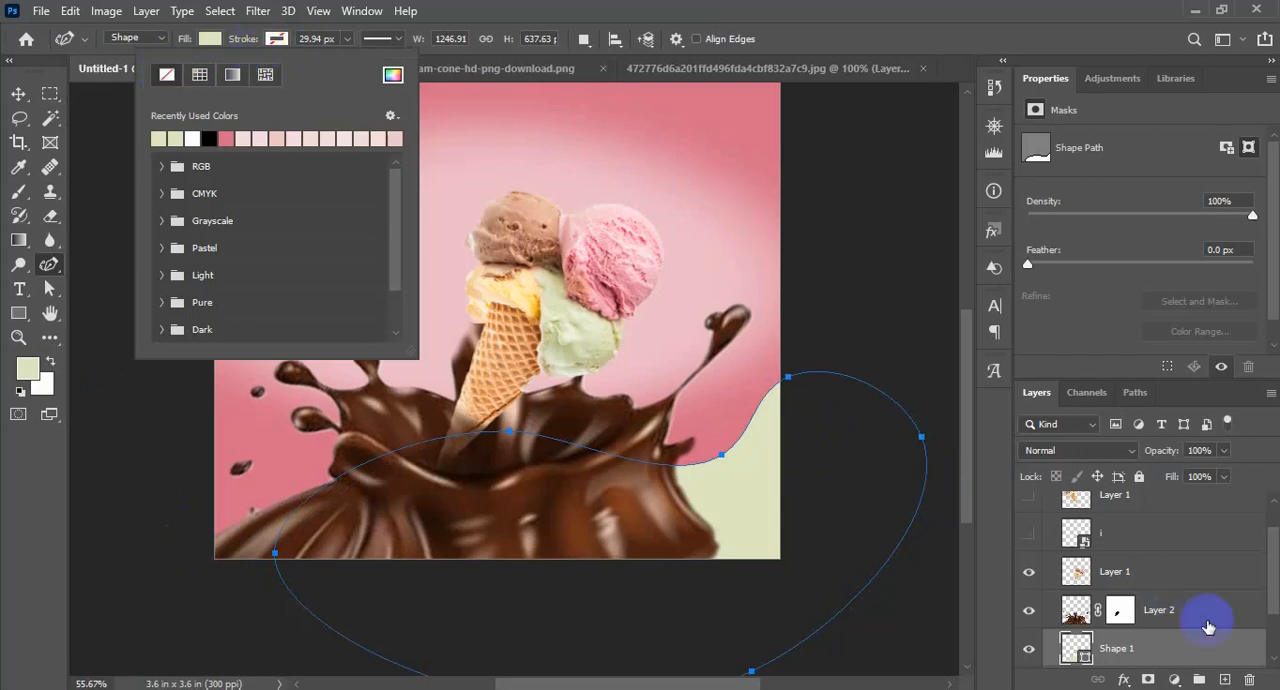
drag(1208, 616, 1197, 604)
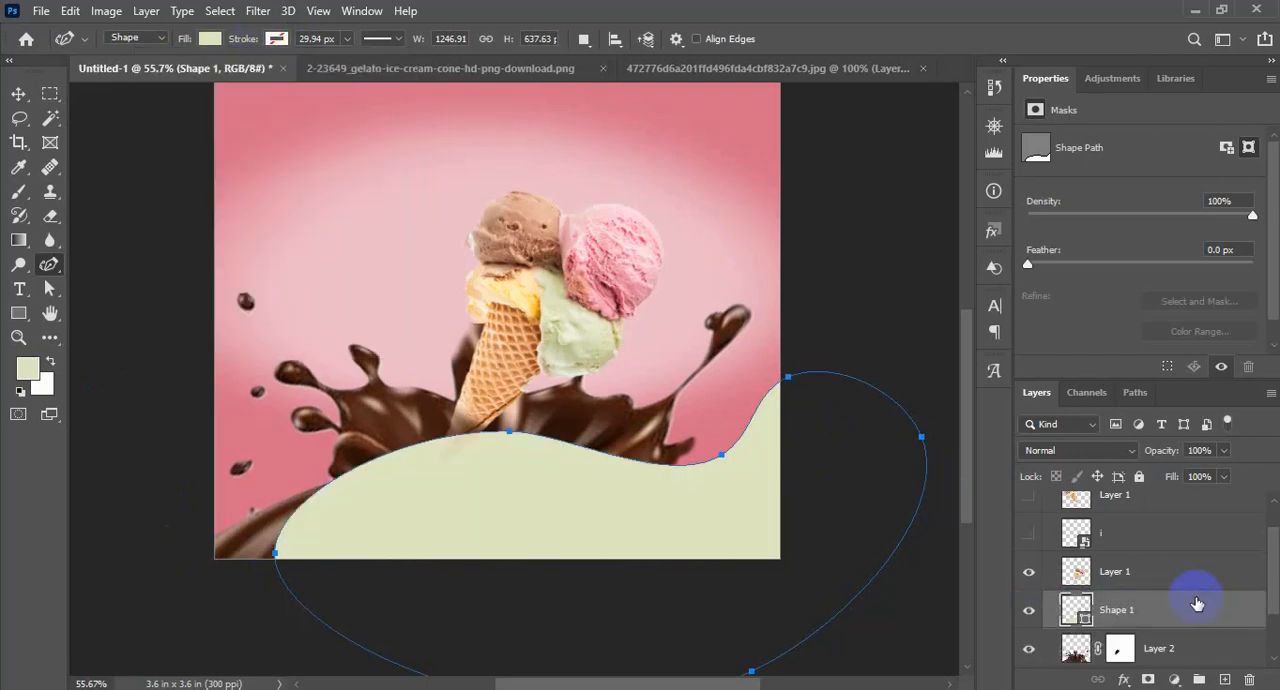
click(18, 94)
drag(671, 545, 657, 565)
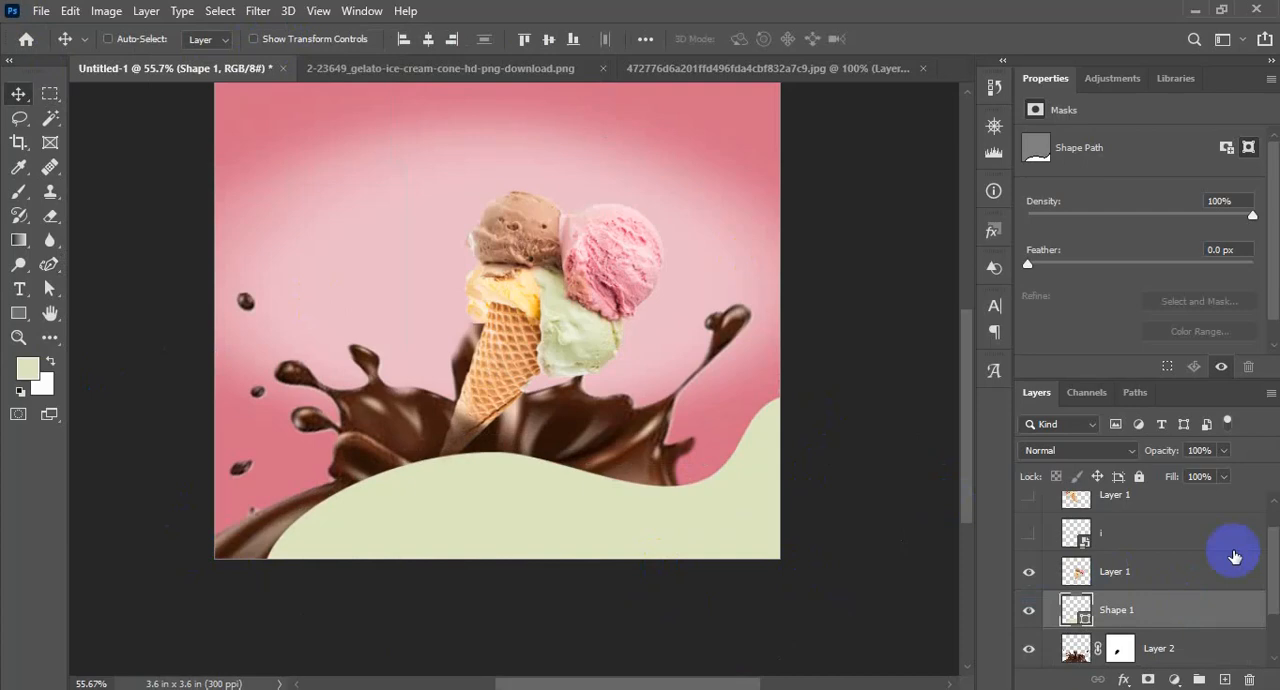
click(1135, 451)
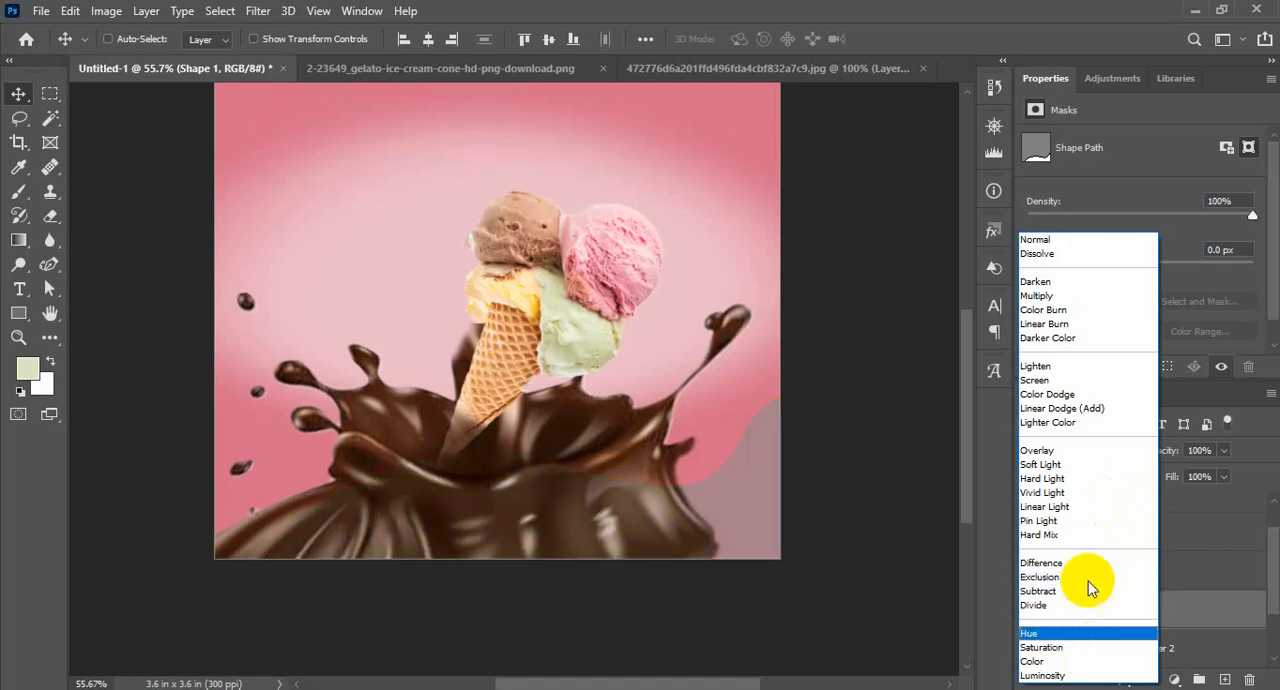
click(1035, 240)
mouse_move(1213, 481)
mouse_down()
mouse_move(1201, 484)
mouse_move(1224, 483)
mouse_up()
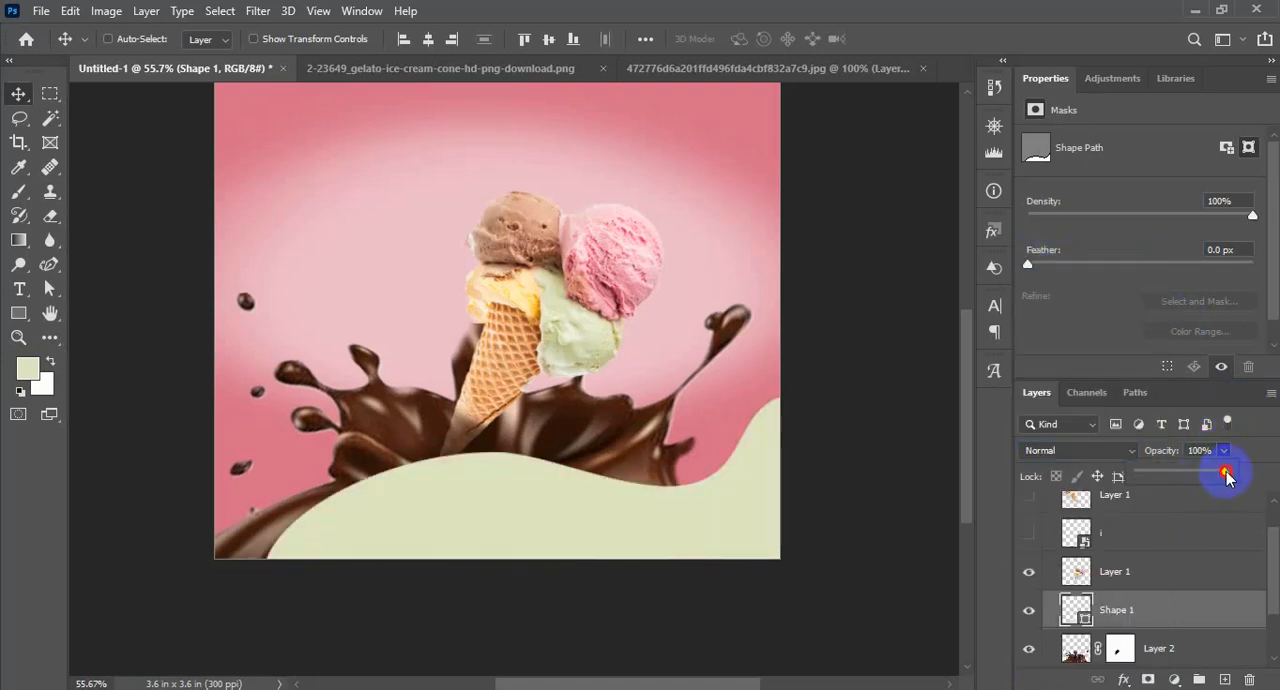
scroll(487, 500, up, 3)
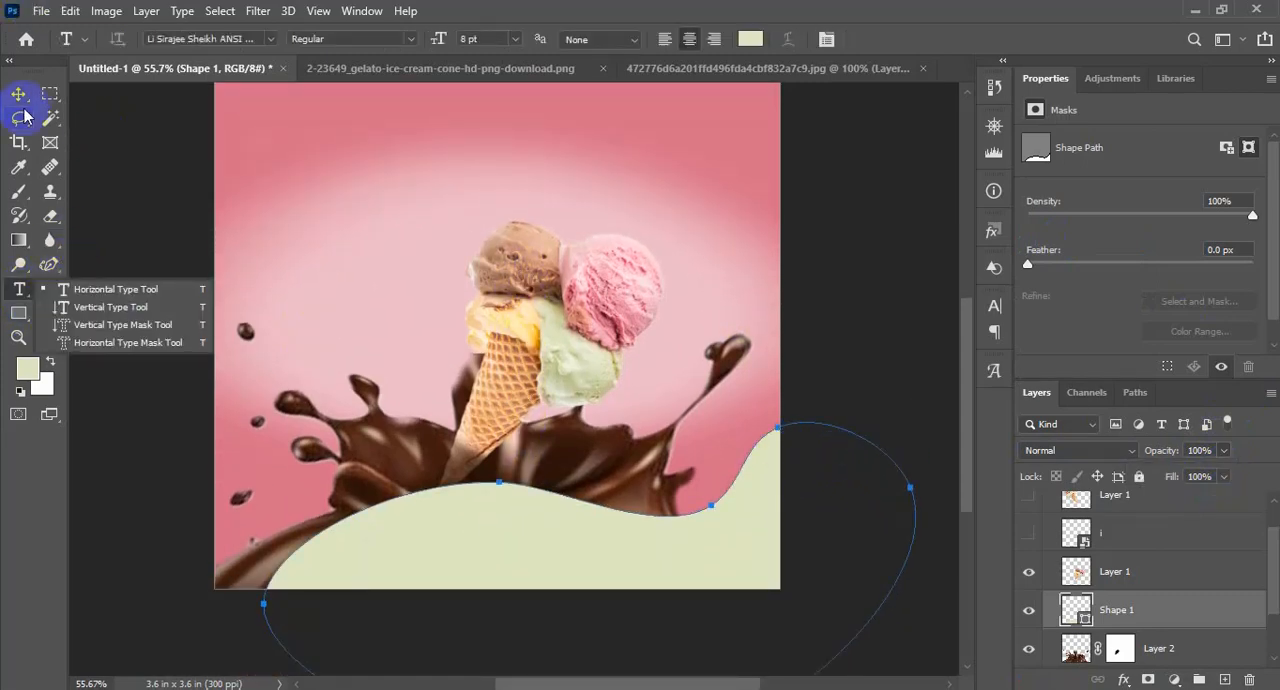
click(20, 94)
scroll(1174, 631, up, 1)
scroll(720, 571, up, 3)
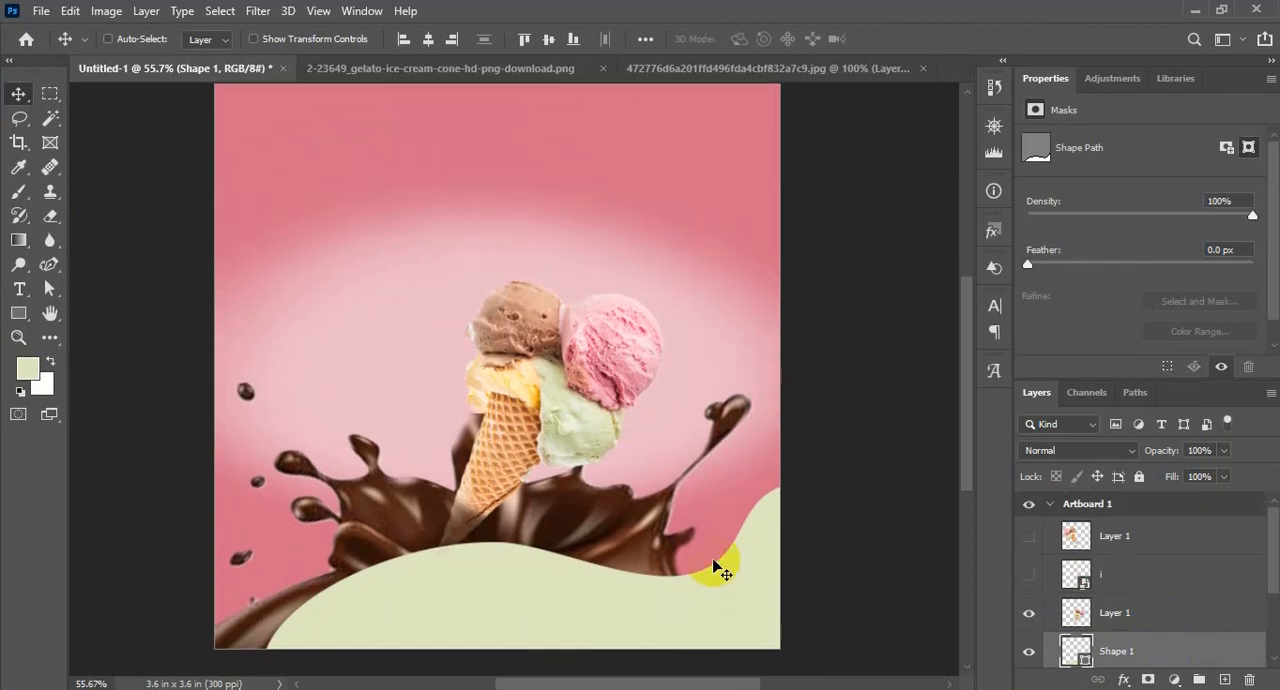
Draw a closed wavy-edged shape about 1158 × 348 px across the artboard's top edge with the Curvature Pen Tool on a new layer
click(1224, 679)
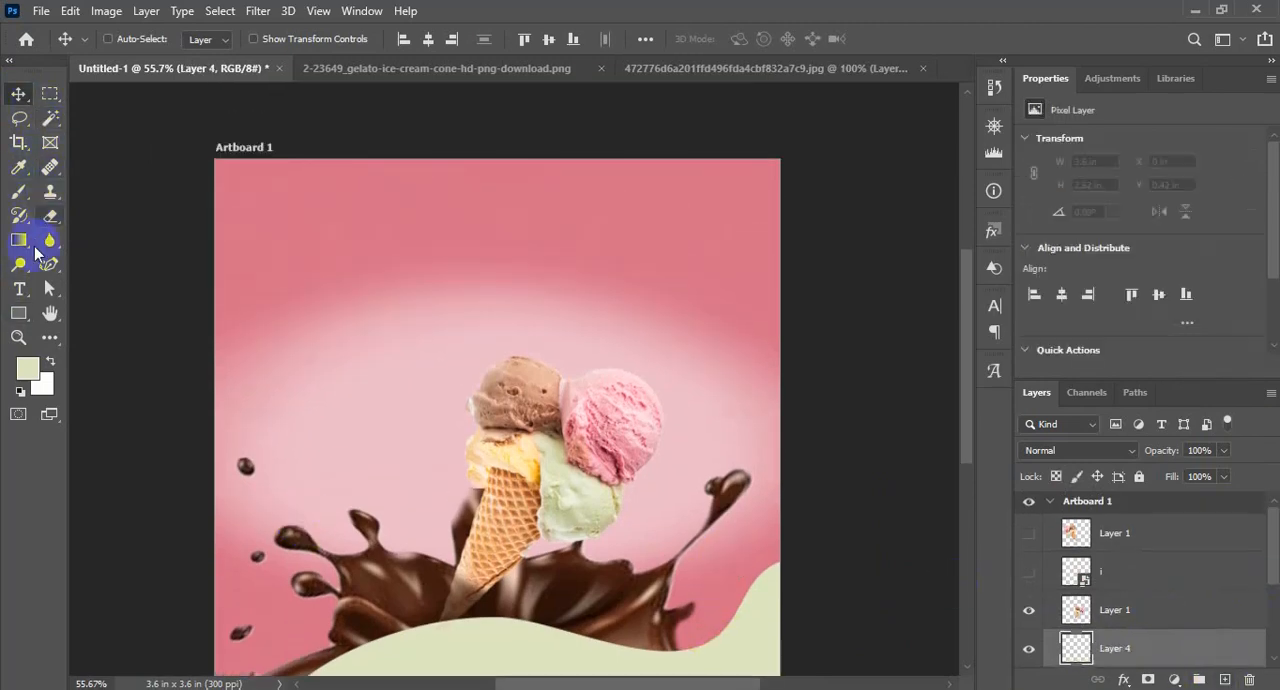
click(49, 264)
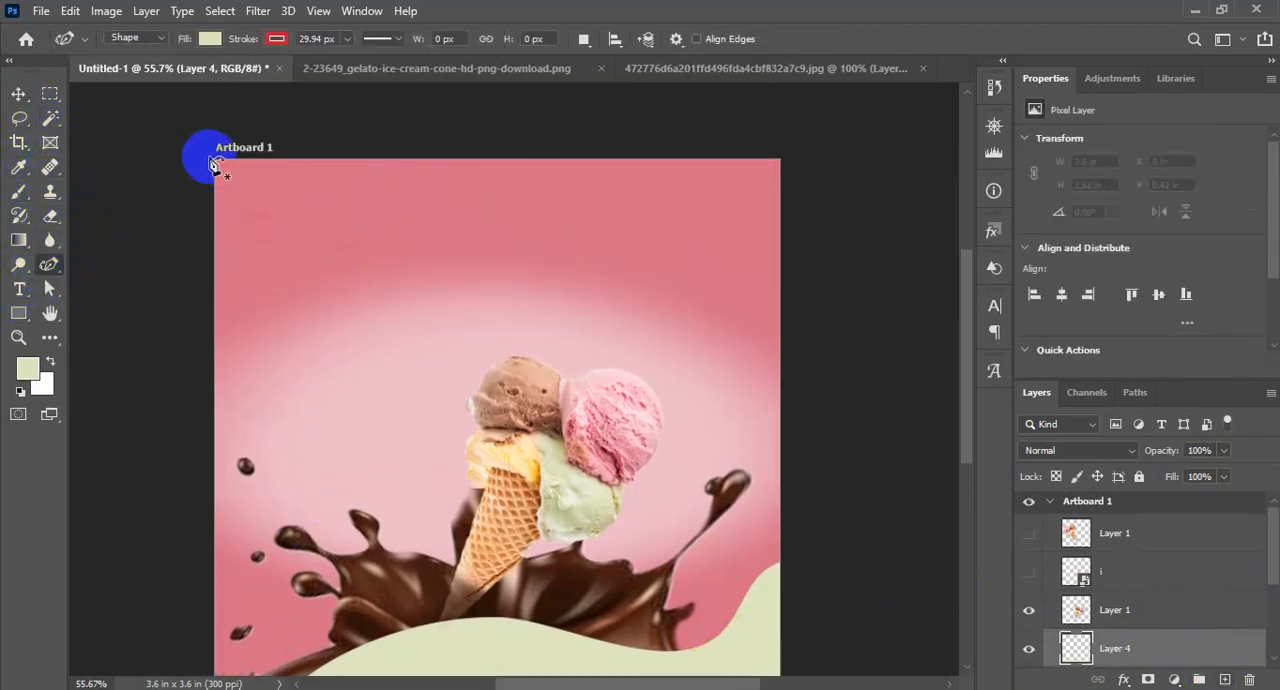
click(201, 156)
click(250, 210)
click(345, 174)
click(388, 211)
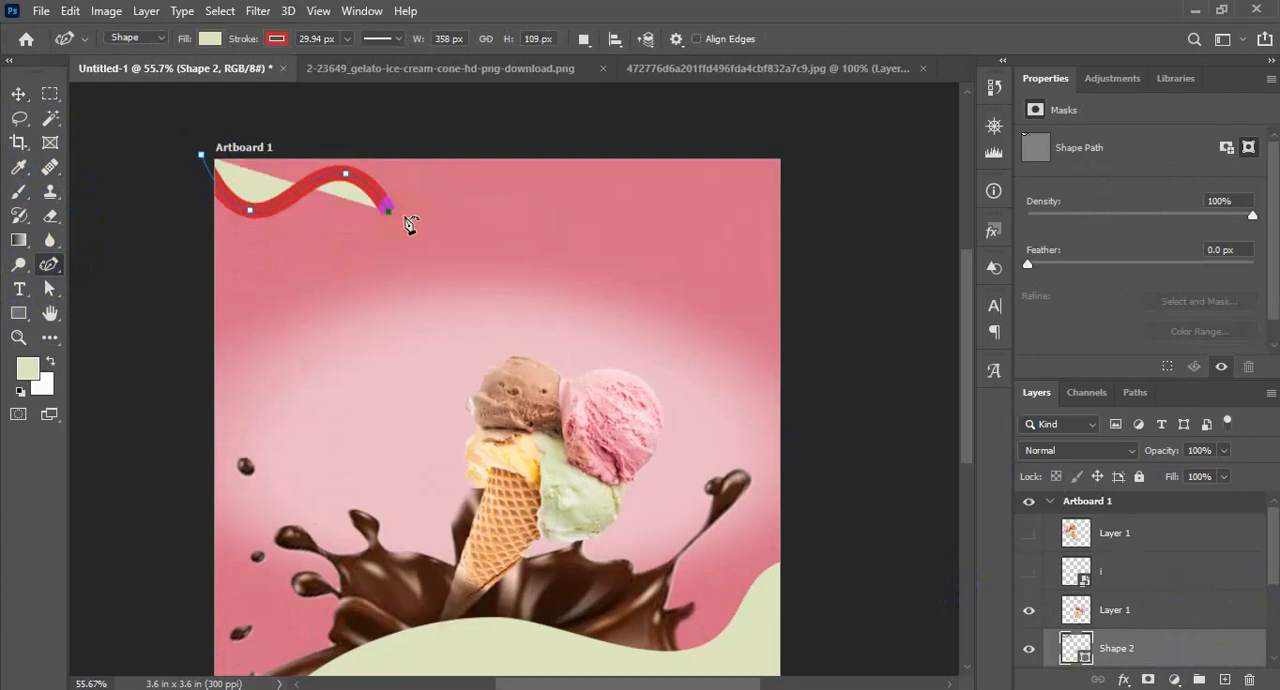
click(500, 198)
click(593, 220)
click(619, 183)
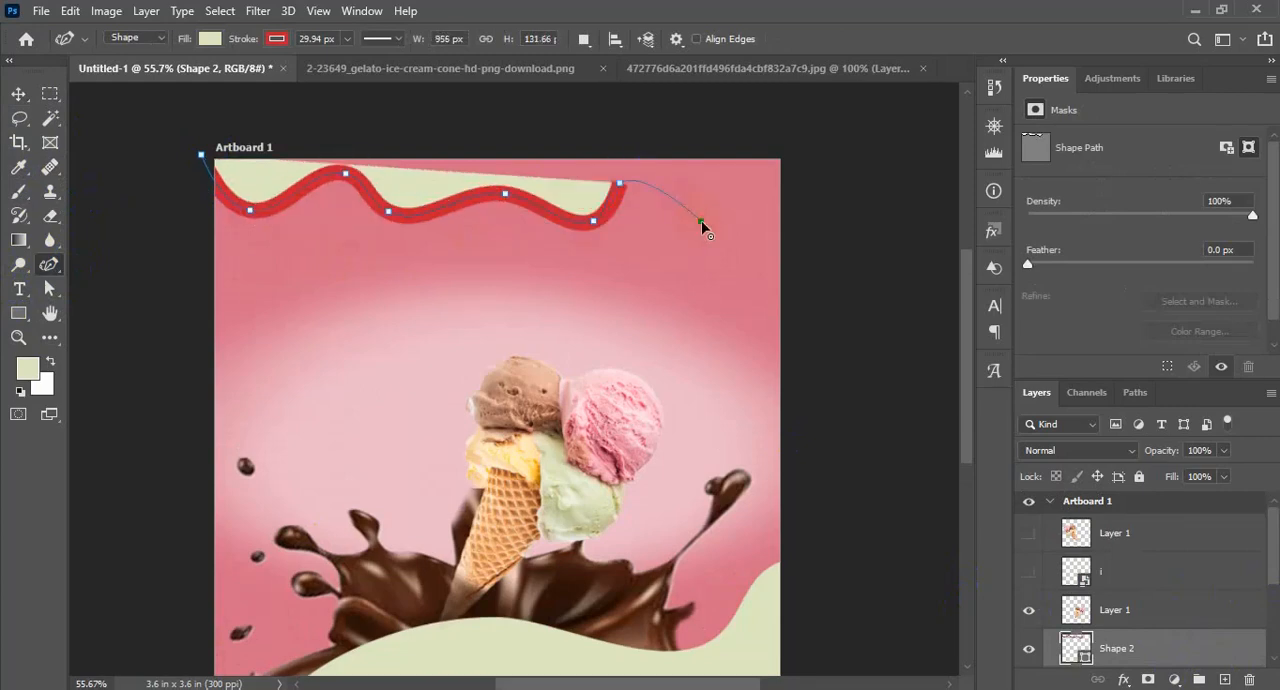
click(701, 220)
click(766, 203)
drag(806, 175, 772, 108)
click(198, 158)
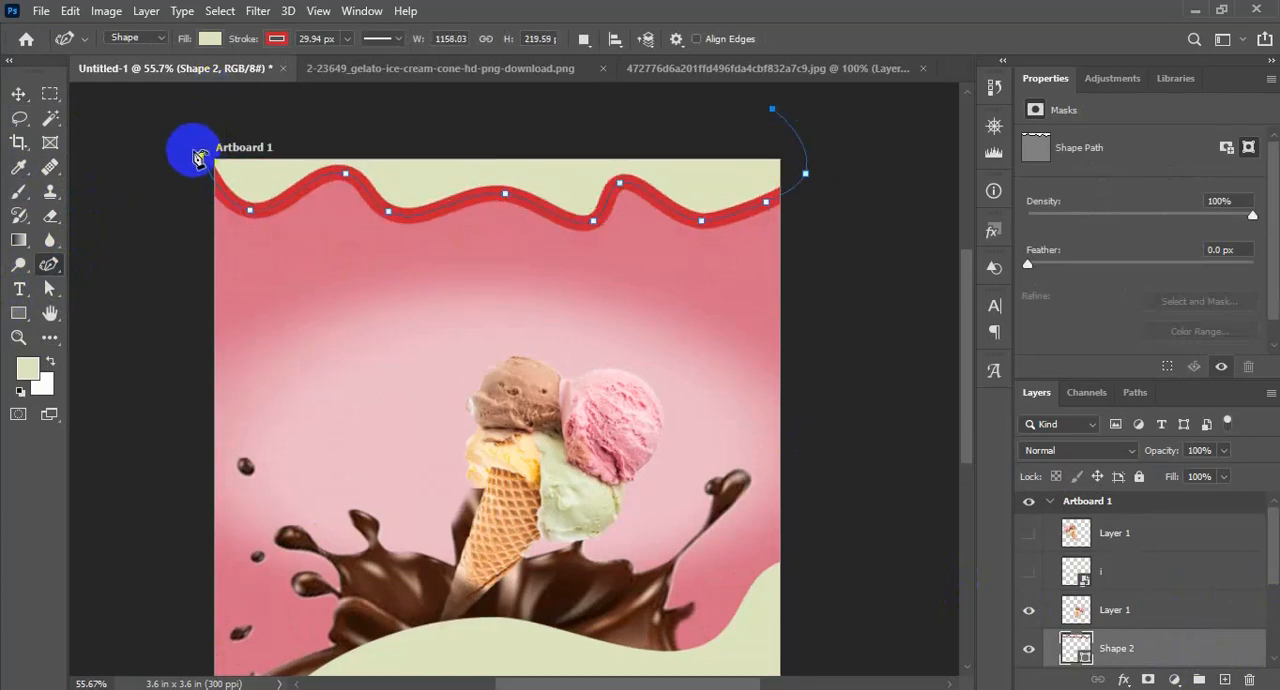
Remove the top wavy shape's stroke and move the shape slightly down
click(277, 40)
click(166, 76)
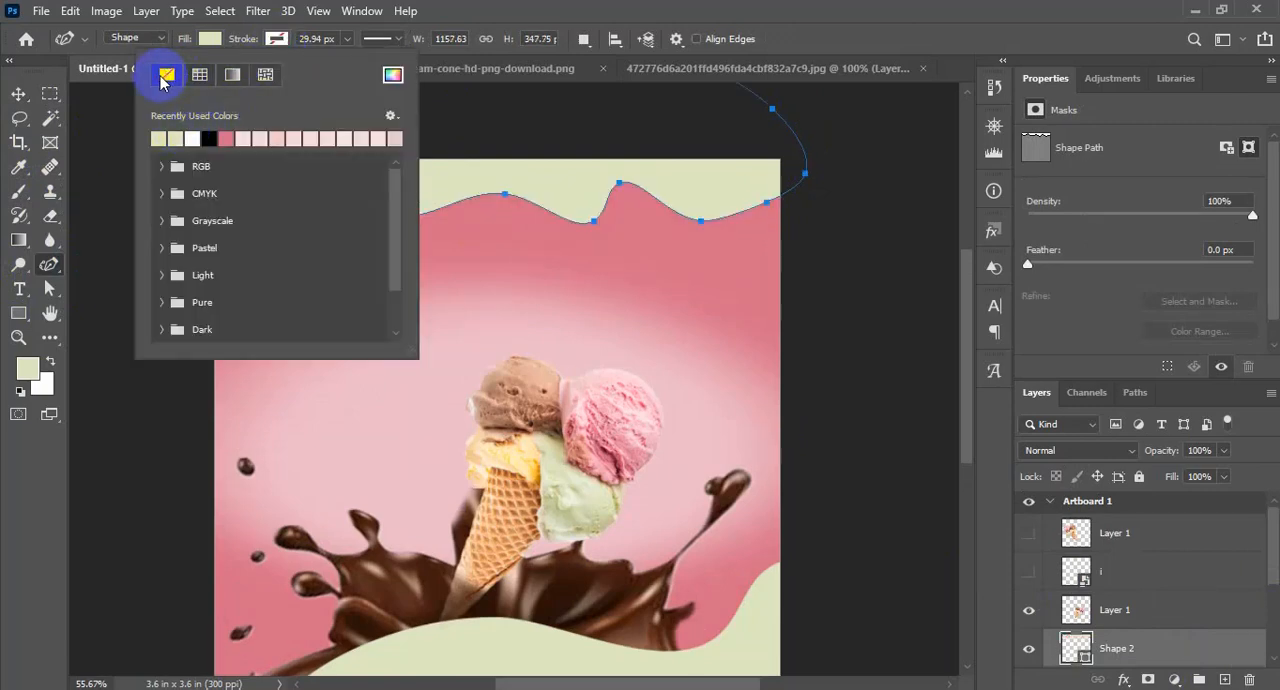
click(19, 93)
mouse_move(628, 186)
mouse_down()
mouse_move(623, 223)
mouse_move(651, 227)
mouse_up()
Adjust the anchor points on the right part of the top shape's wavy edge so the curve runs past the artboard's side
click(50, 265)
click(619, 224)
click(768, 239)
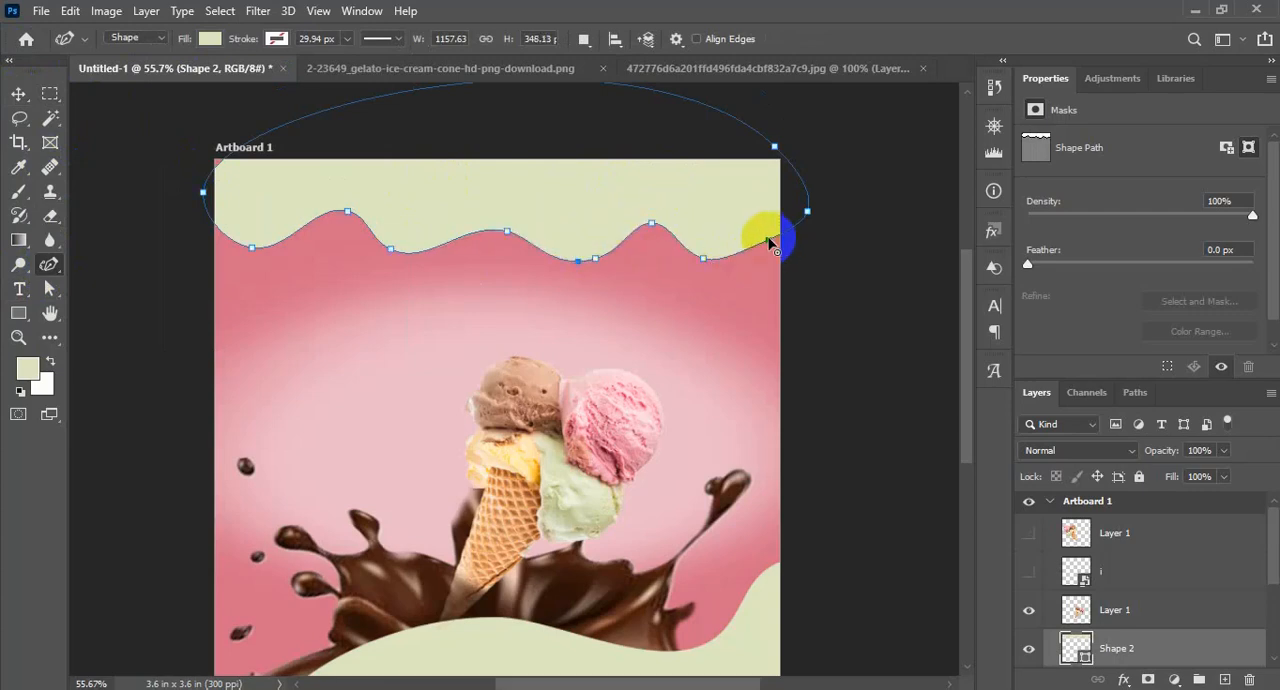
click(808, 240)
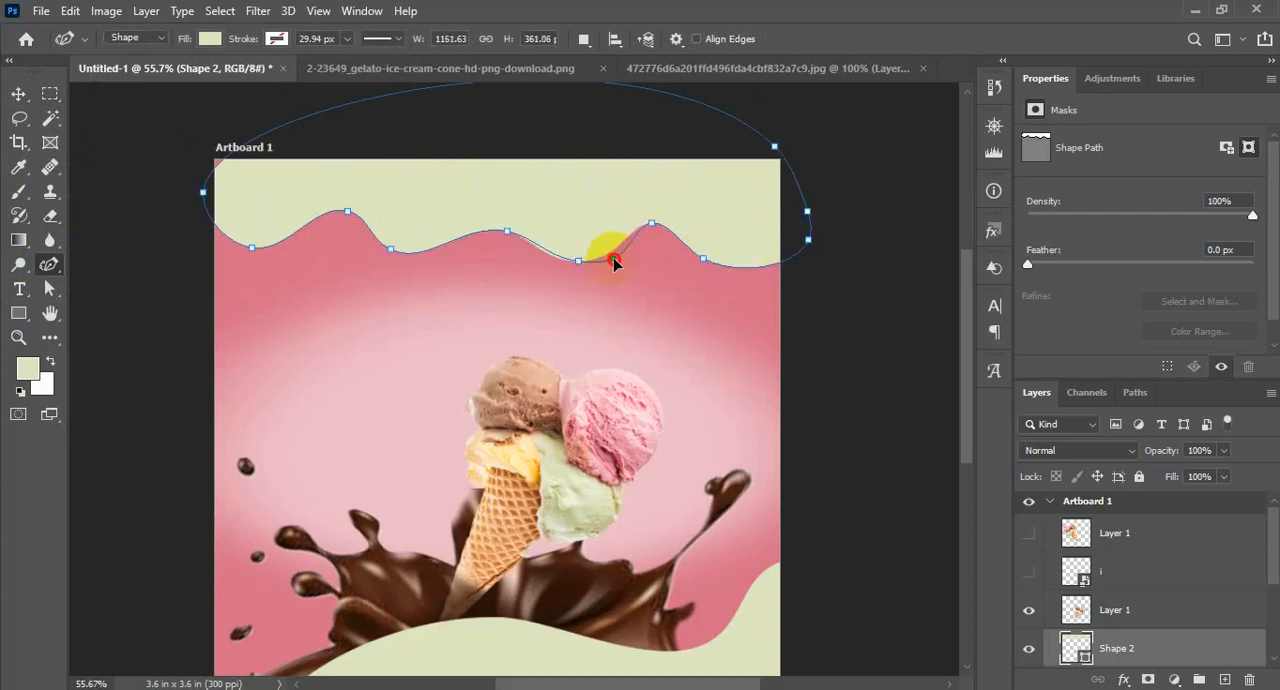
Even out the top shape's remaining waves by moving, adding and deleting anchor points along its left and middle edge
drag(235, 254, 281, 259)
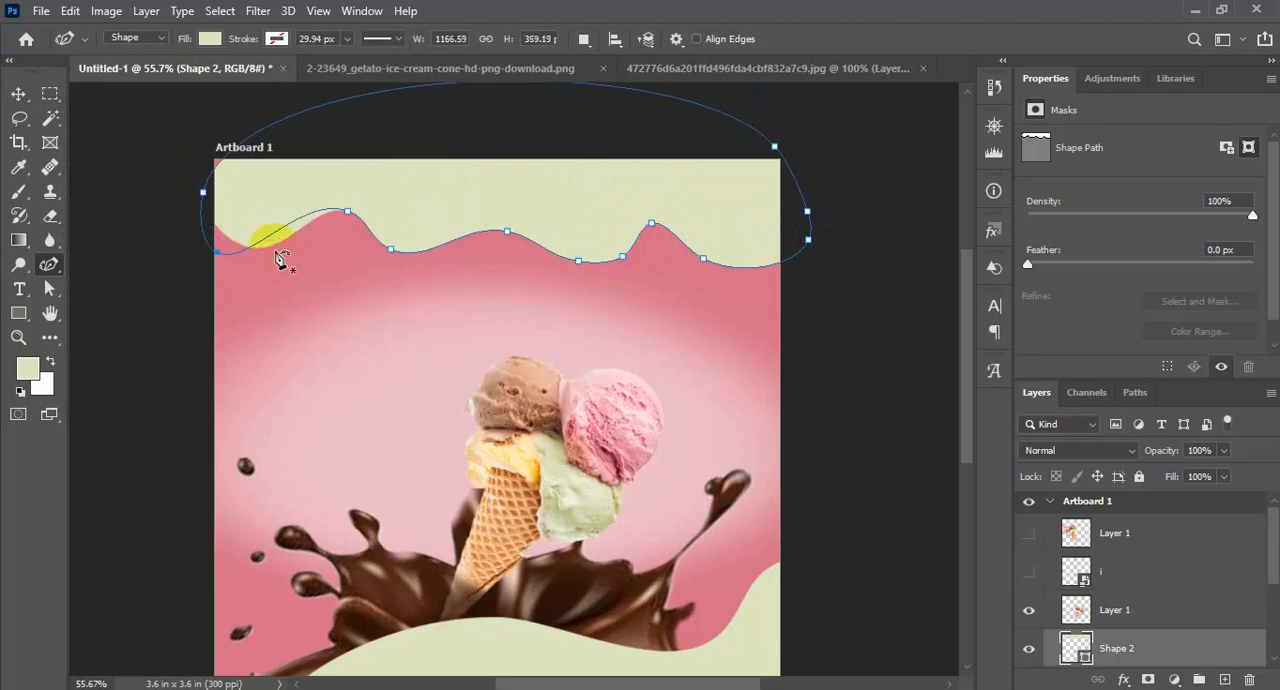
drag(470, 248, 565, 223)
click(578, 261)
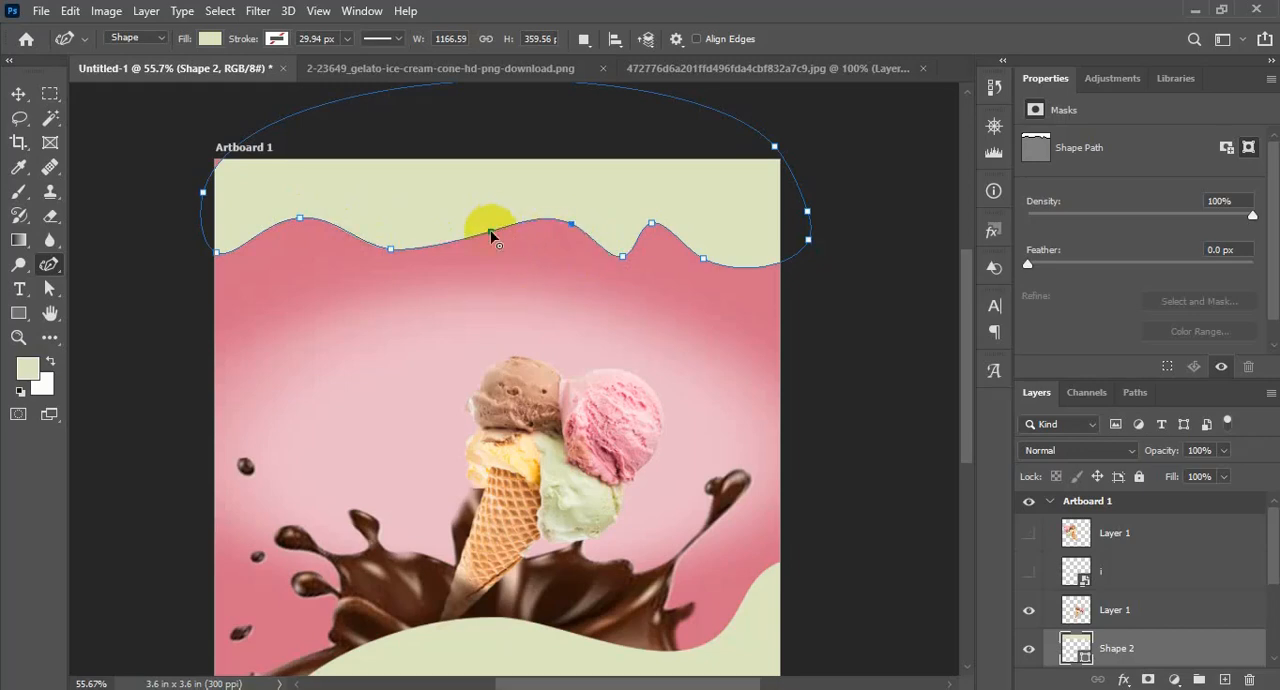
drag(495, 277, 494, 274)
click(622, 256)
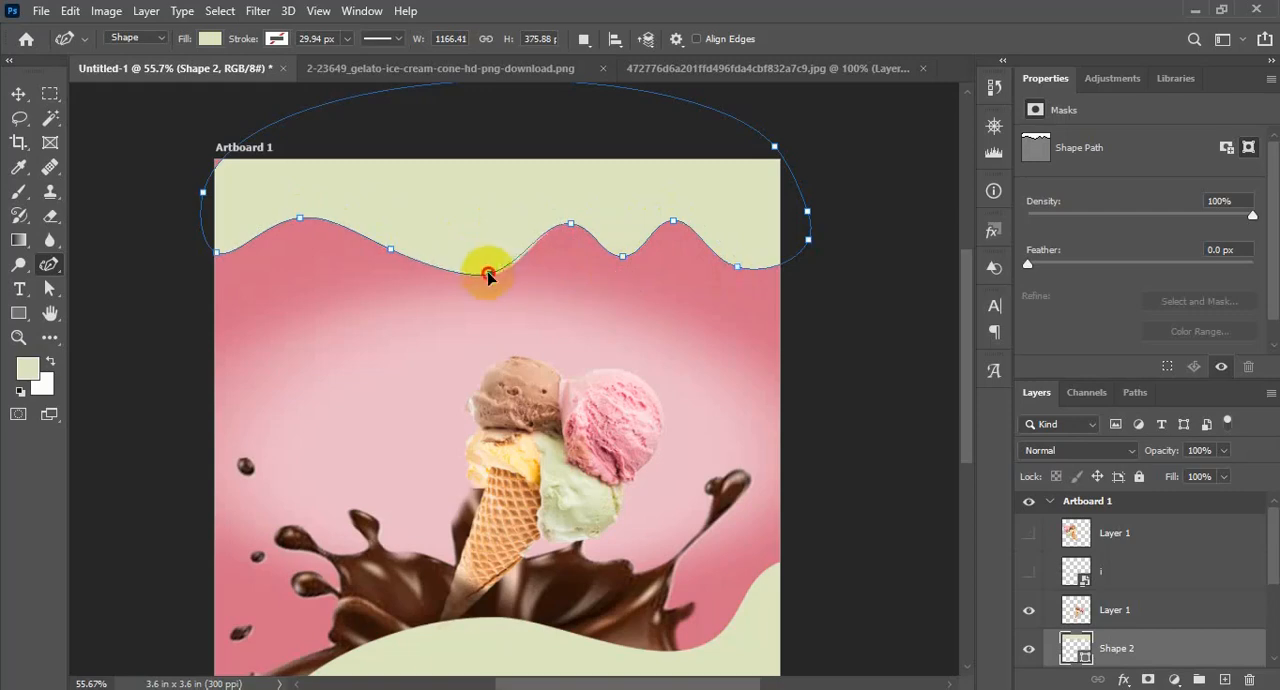
drag(487, 276, 454, 217)
click(392, 249)
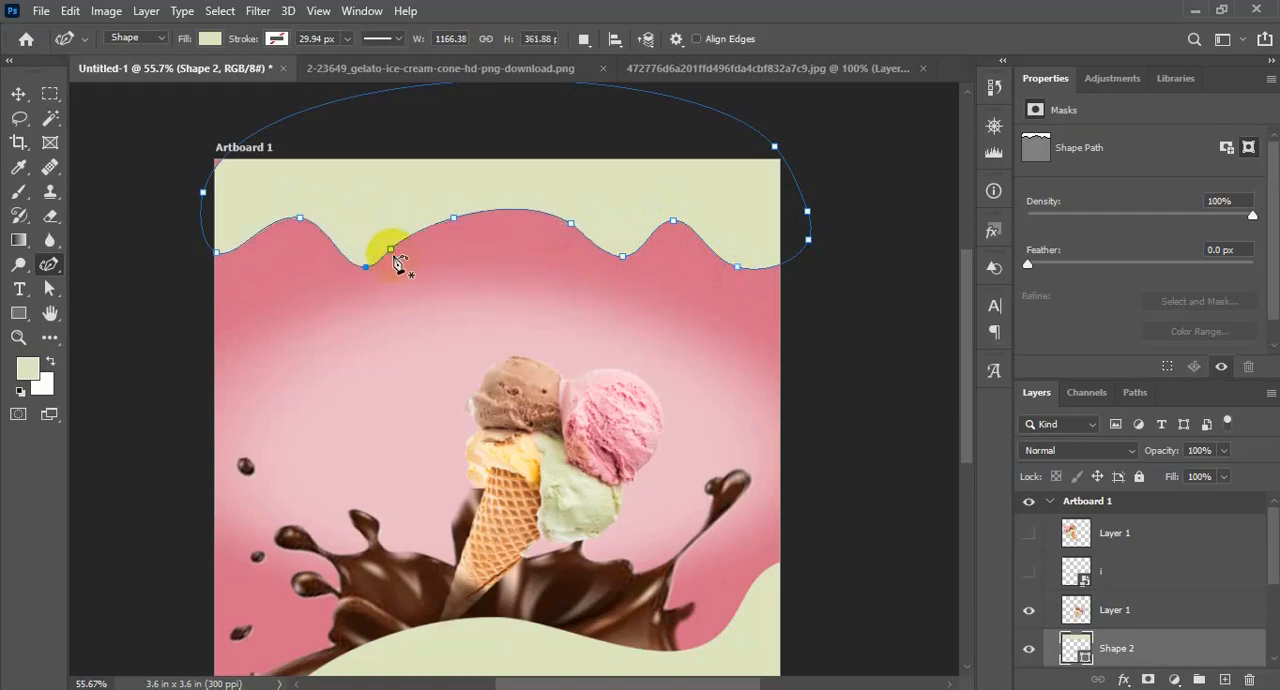
Show the hidden larger left-hand cone layer again
key(v)
scroll(500, 350, down, 2)
click(1030, 534)
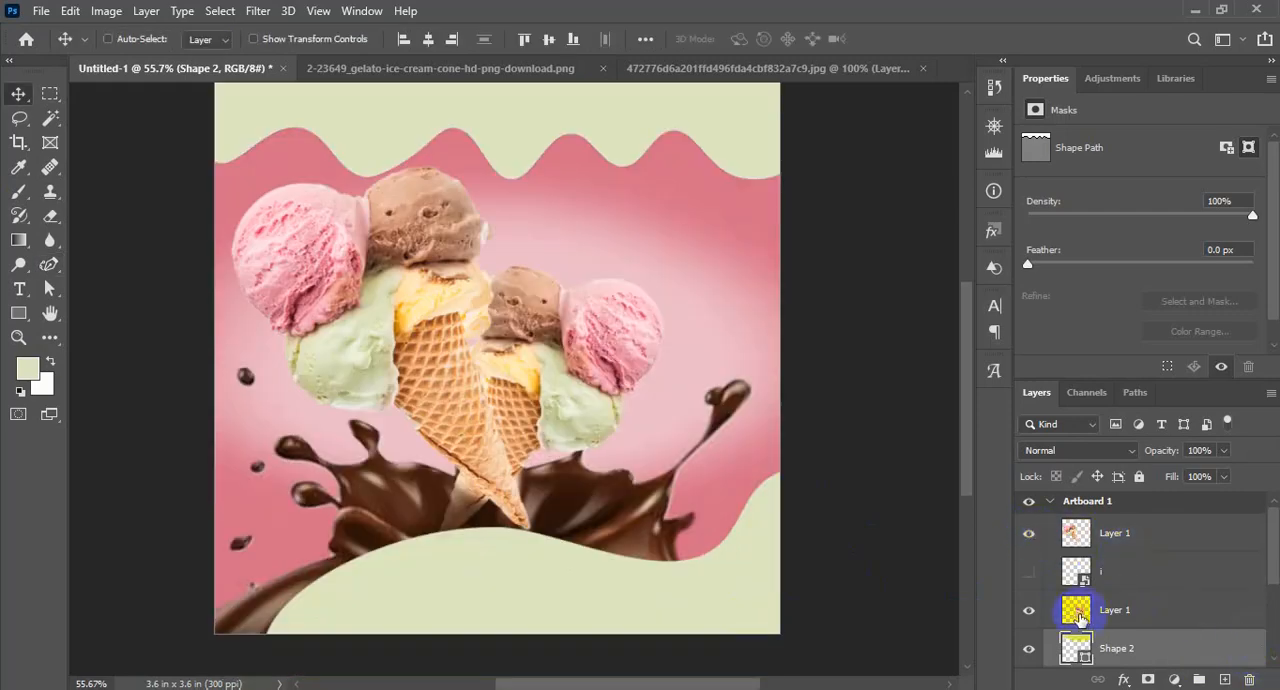
scroll(1096, 608, down, 1)
scroll(1116, 588, up, 1)
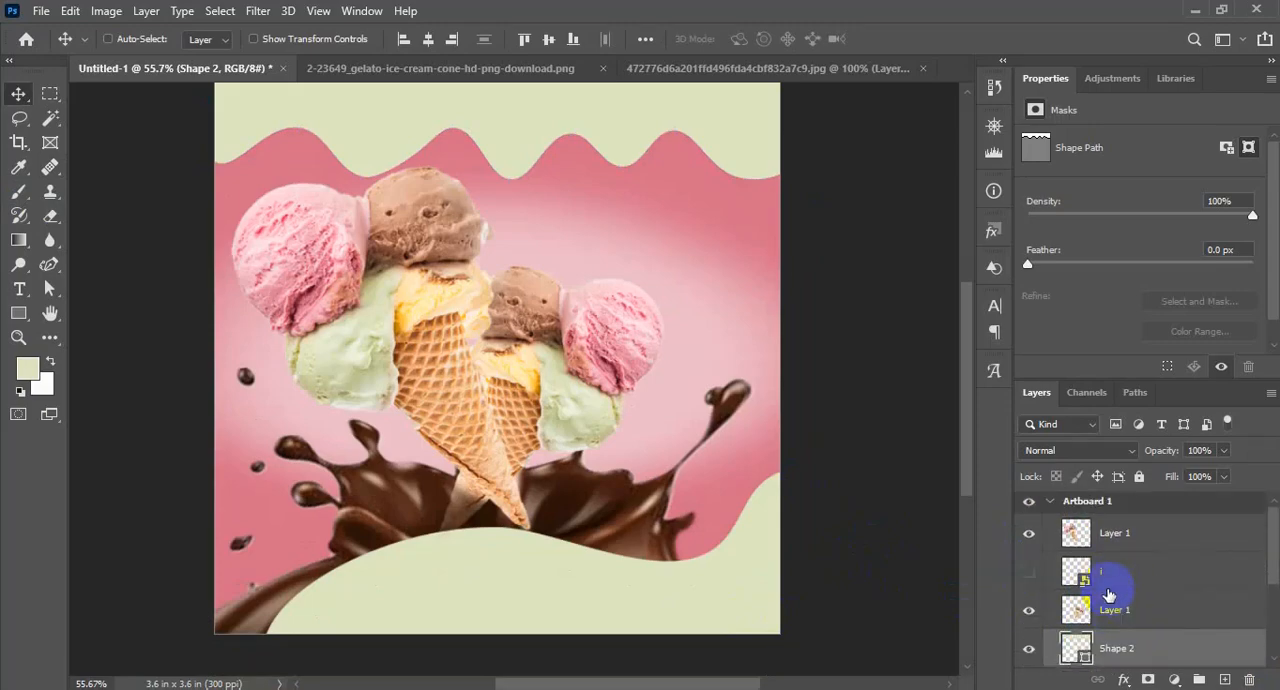
scroll(1108, 595, down, 1)
Copy "Today's Special Offer" from the Notepad document and paste it as new 8 pt text above the smaller cone
click(808, 688)
drag(922, 187, 686, 203)
key(ctrl+c)
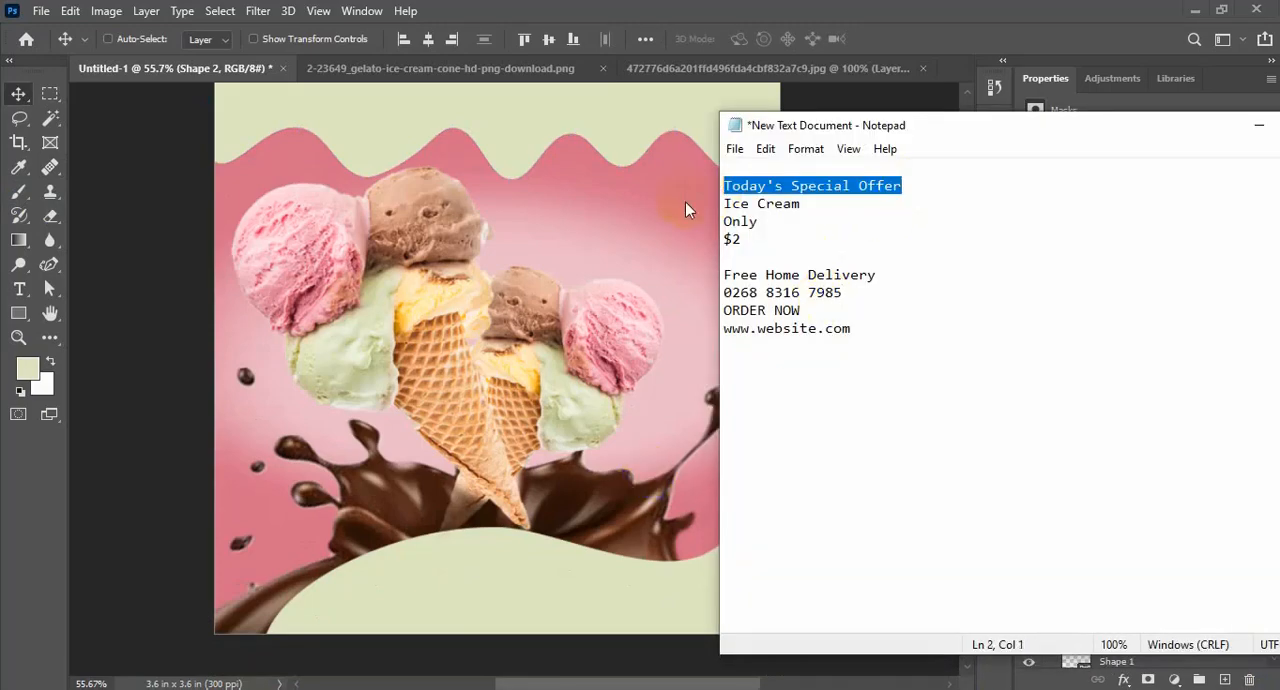
click(1258, 125)
click(19, 289)
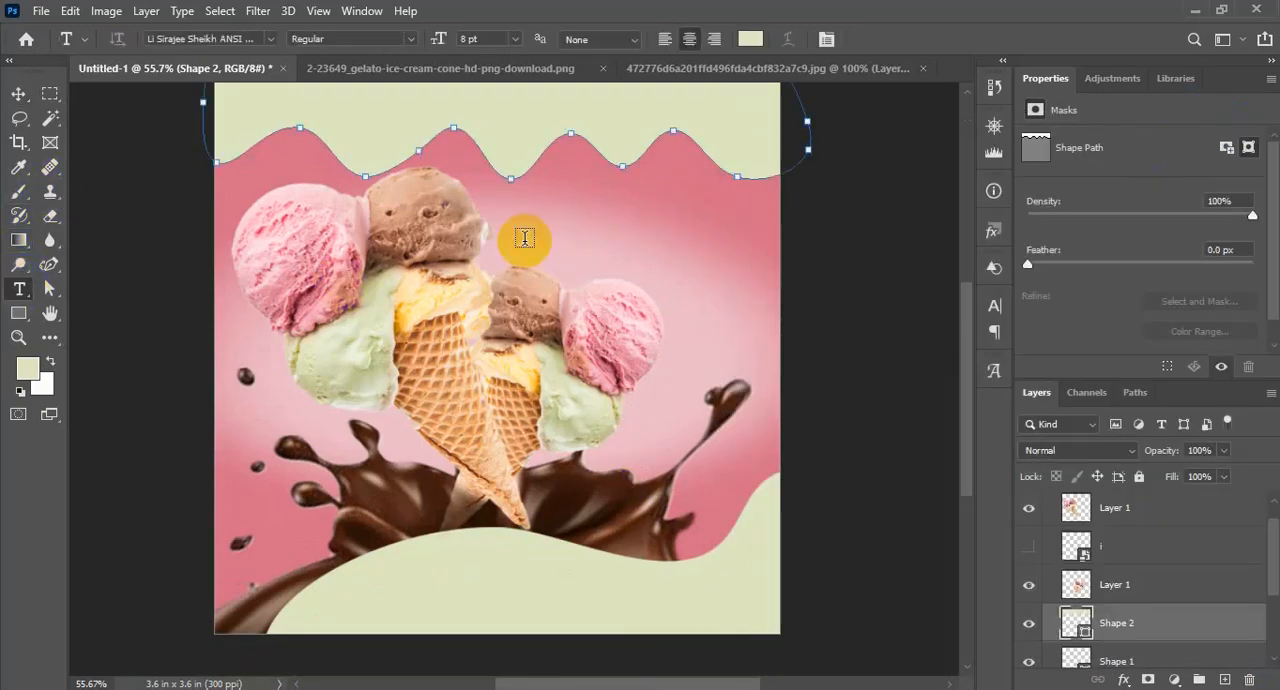
click(548, 224)
key(ctrl+v)
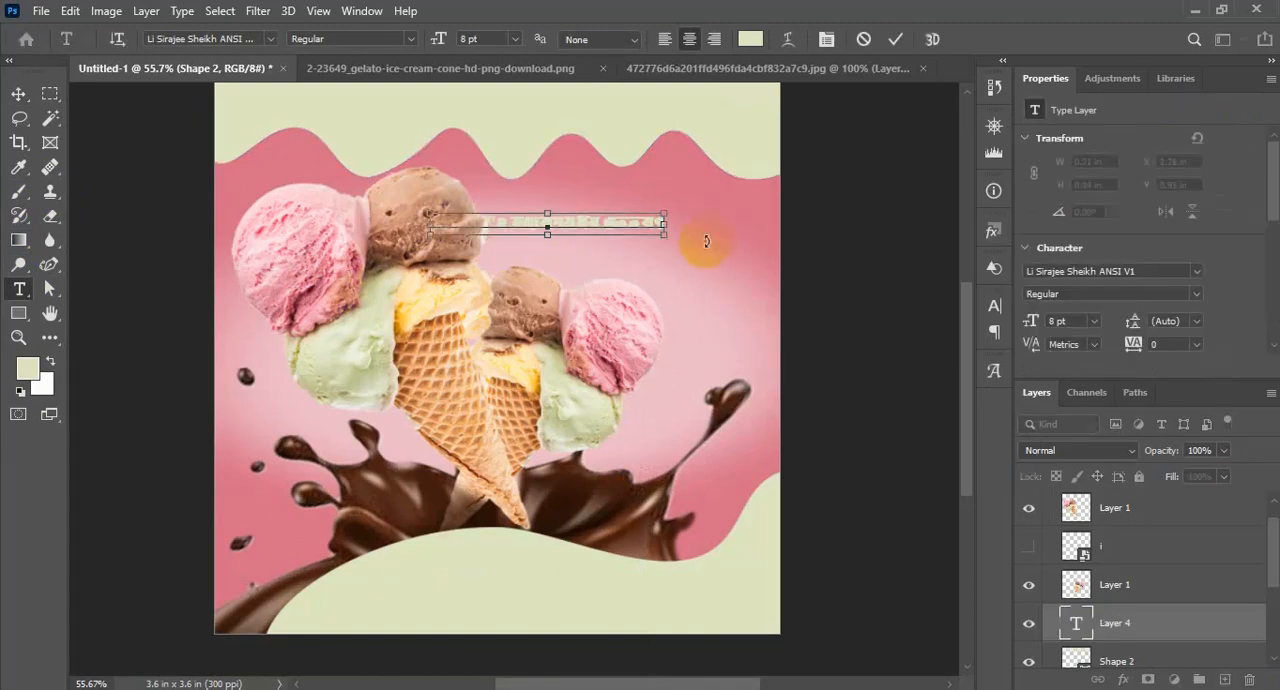
Set the whole special-offer text in the Alako font and recolor it to near-white
key(ctrl+a)
click(270, 41)
scroll(443, 214, down, 6)
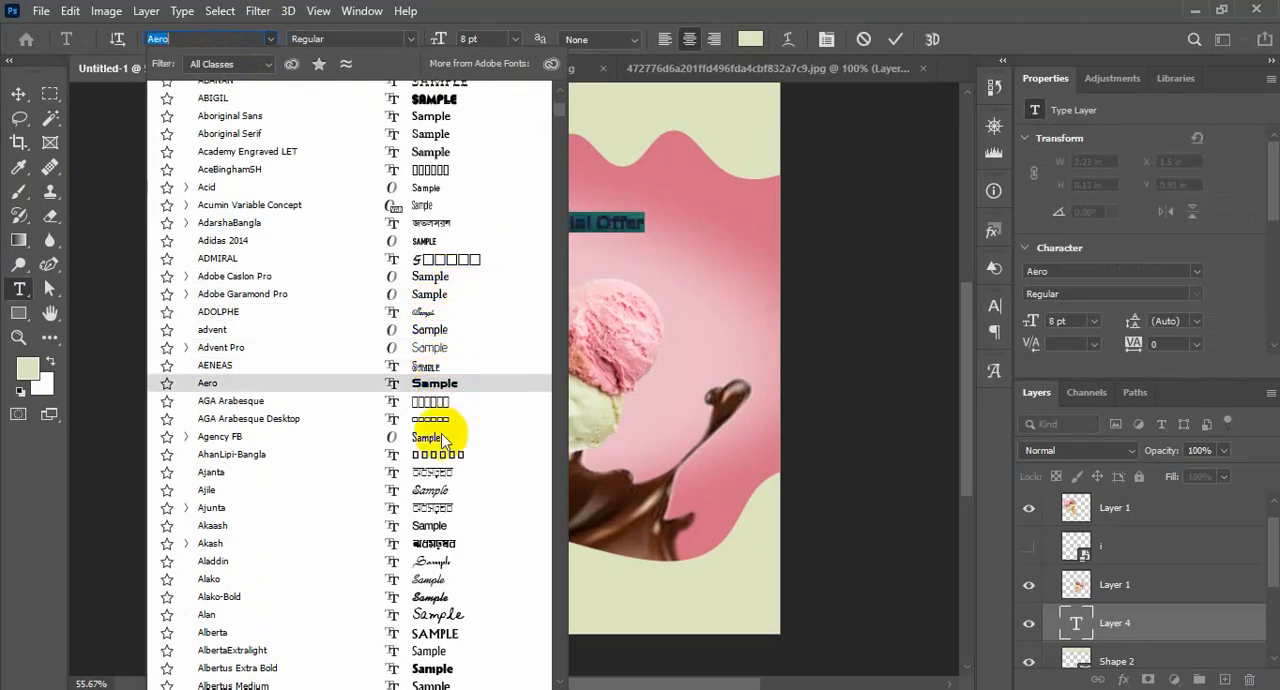
click(437, 585)
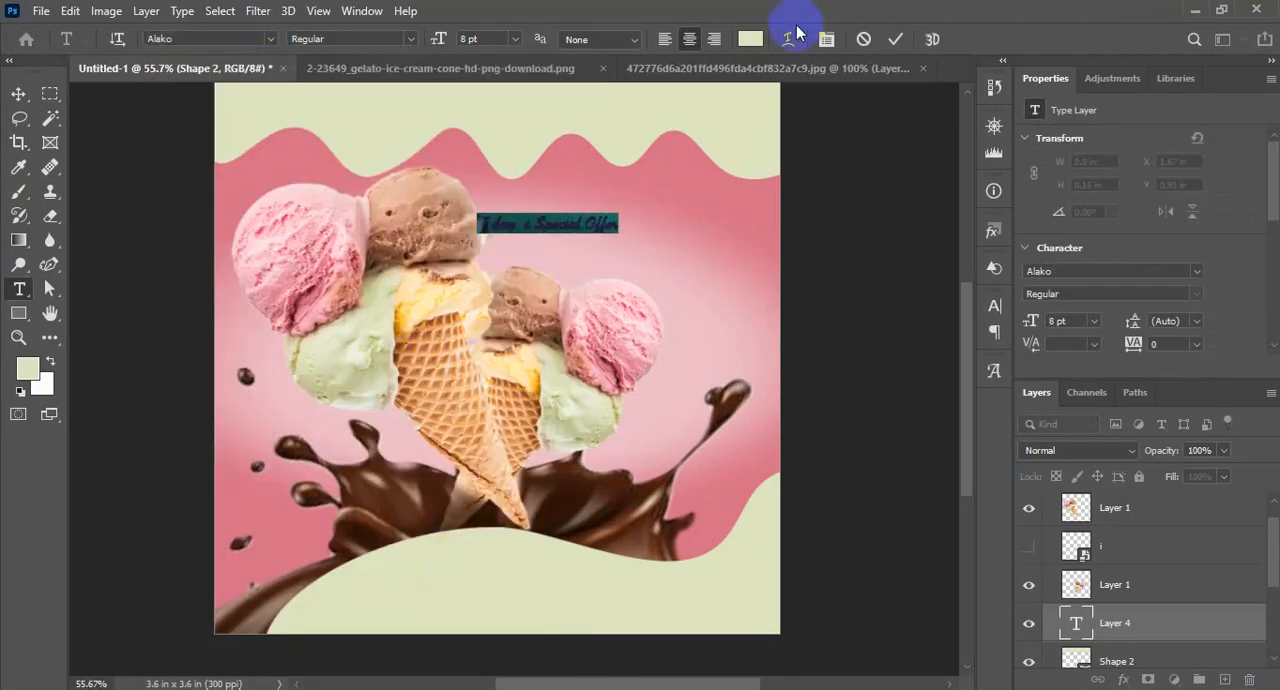
click(750, 39)
click(322, 238)
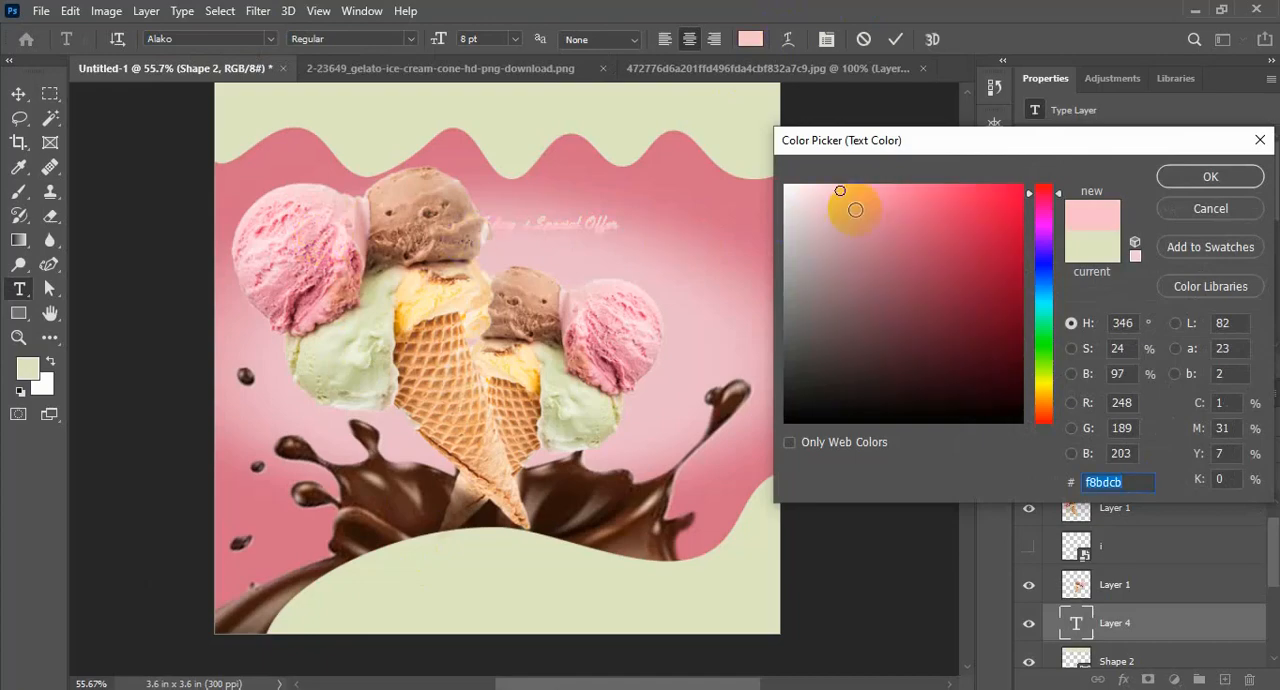
drag(852, 208, 735, 170)
click(1211, 178)
Move the special-offer text up and right, just below the wavy top border, and raise its layer above the larger cone layer
click(18, 93)
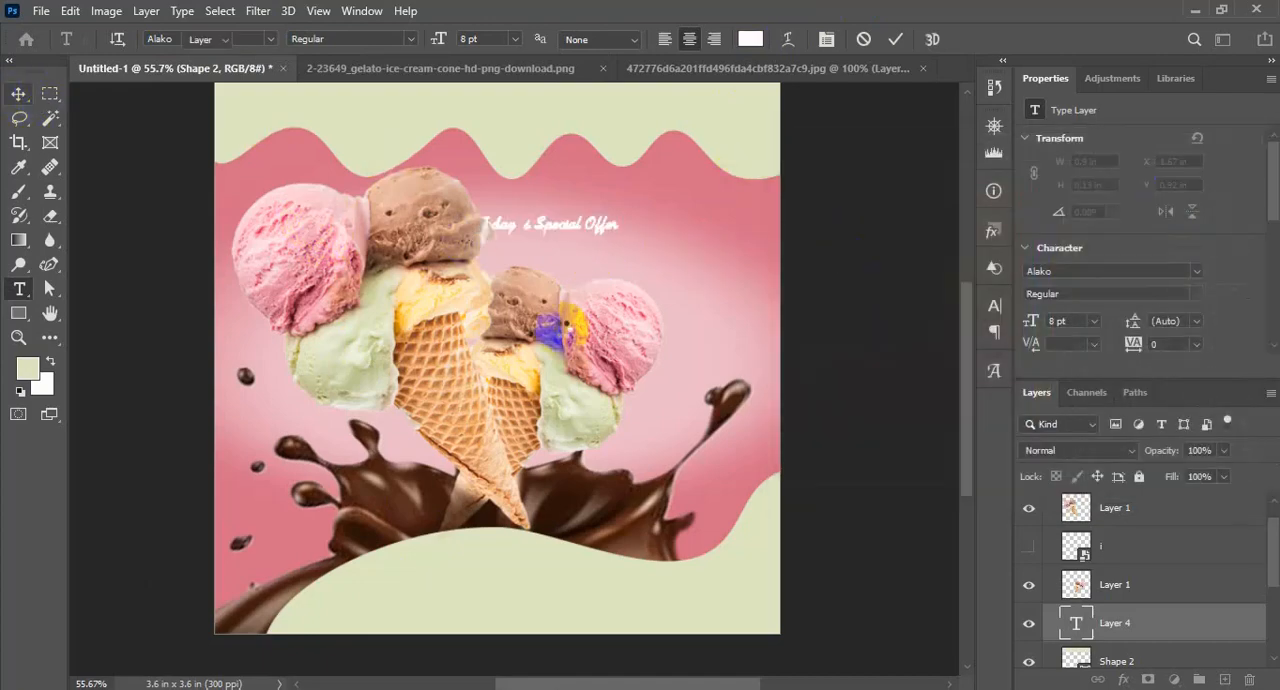
drag(700, 318, 752, 283)
drag(1152, 600, 1168, 500)
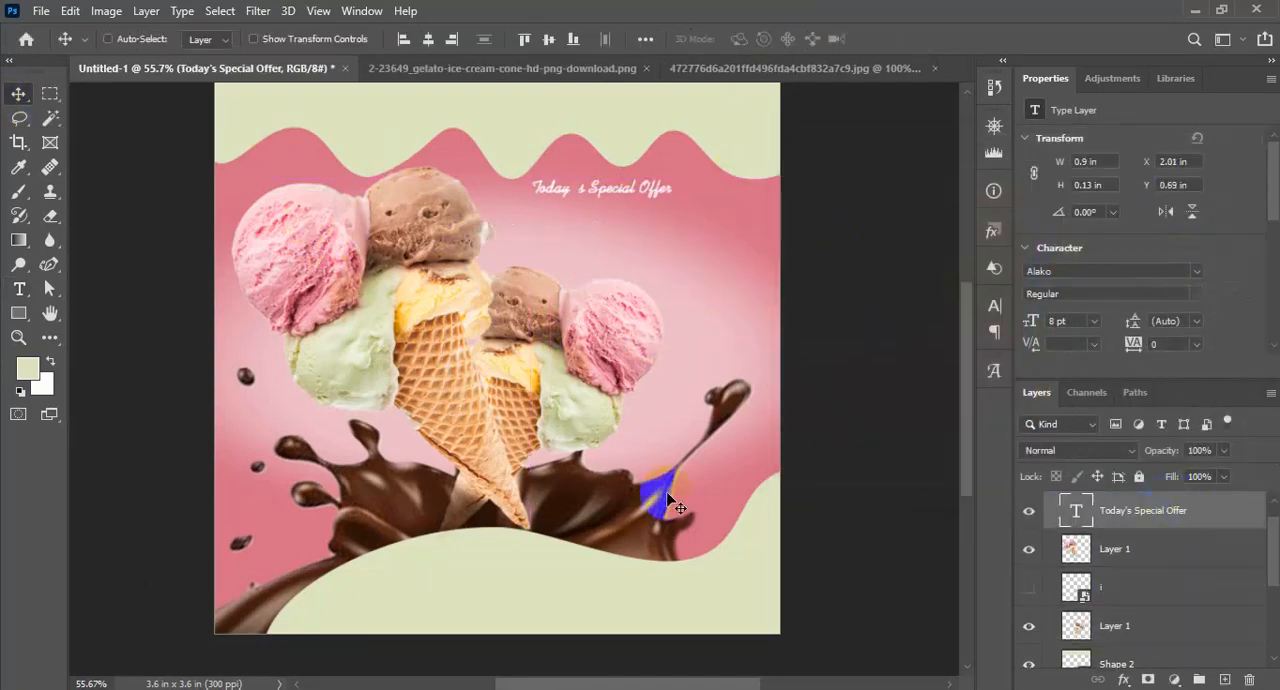
Enlarge the special-offer text to 17 pt and move it to the artboard's left side below the wavy border
key(ctrl+t)
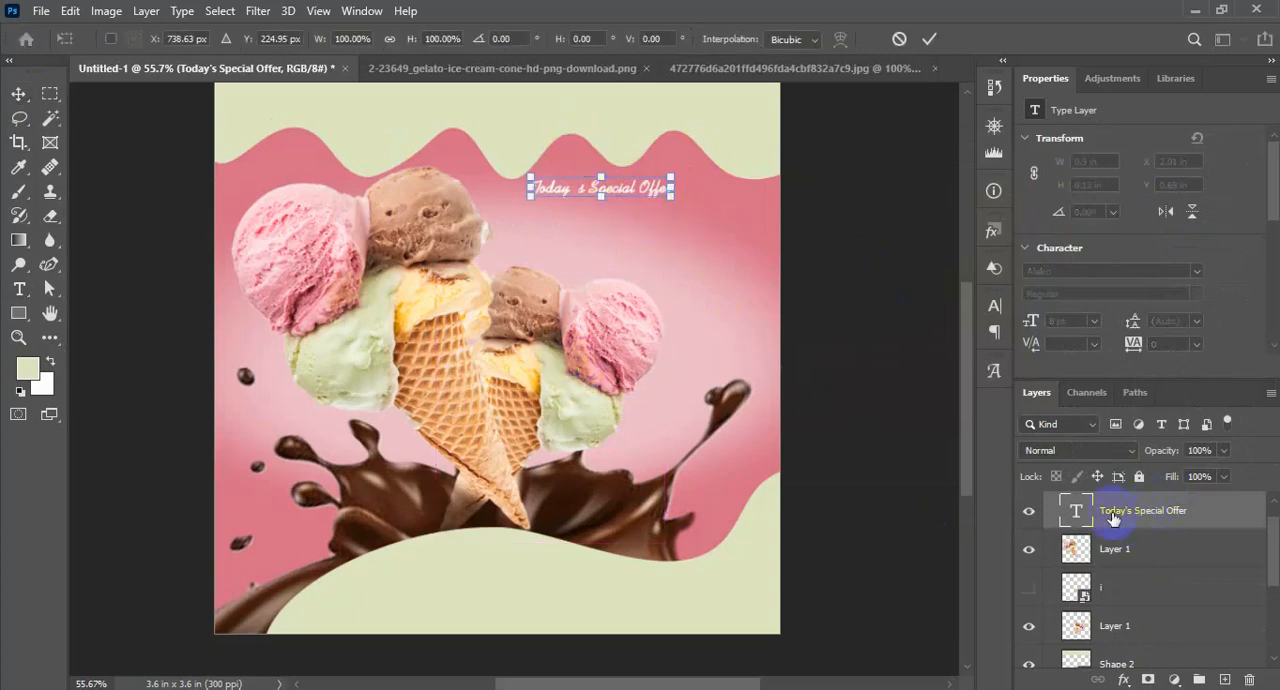
double_click(1077, 511)
click(447, 40)
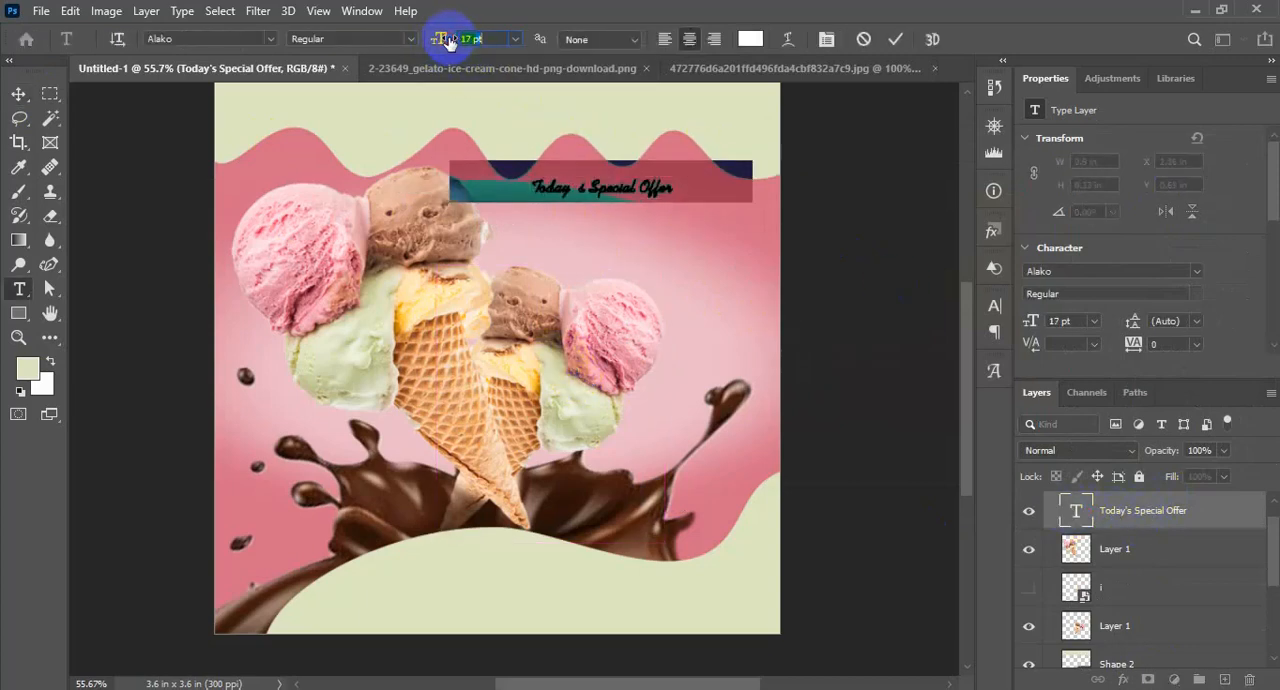
click(17, 92)
drag(648, 230, 443, 216)
Hide the larger left-hand cone layer
click(1029, 549)
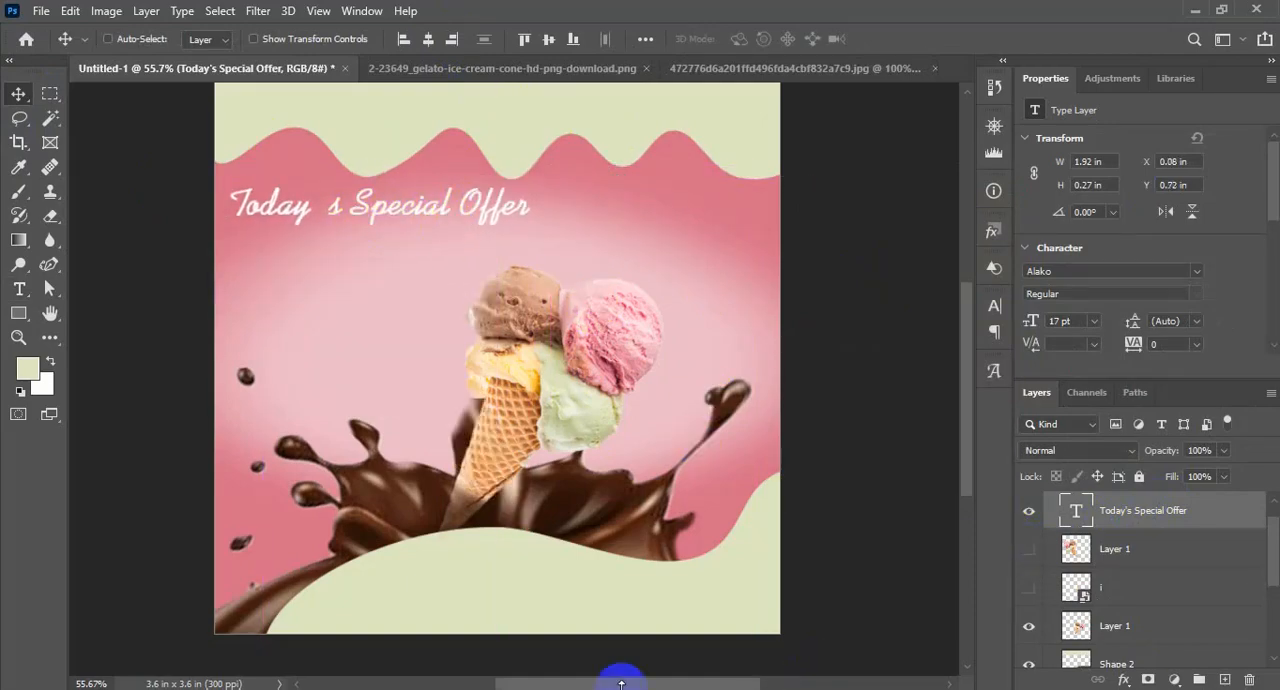
click(621, 683)
click(337, 268)
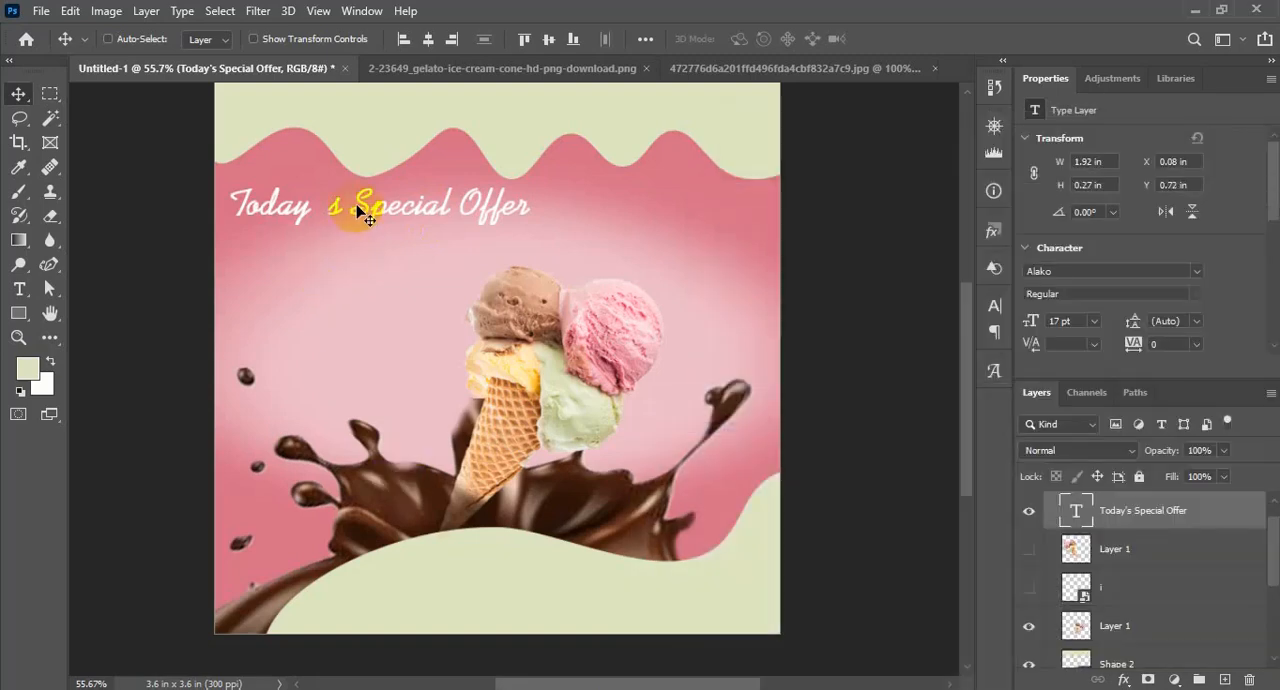
Edit the special-offer text to read "Todays Special Offer", closing the gap before the s
double_click(1082, 515)
click(352, 244)
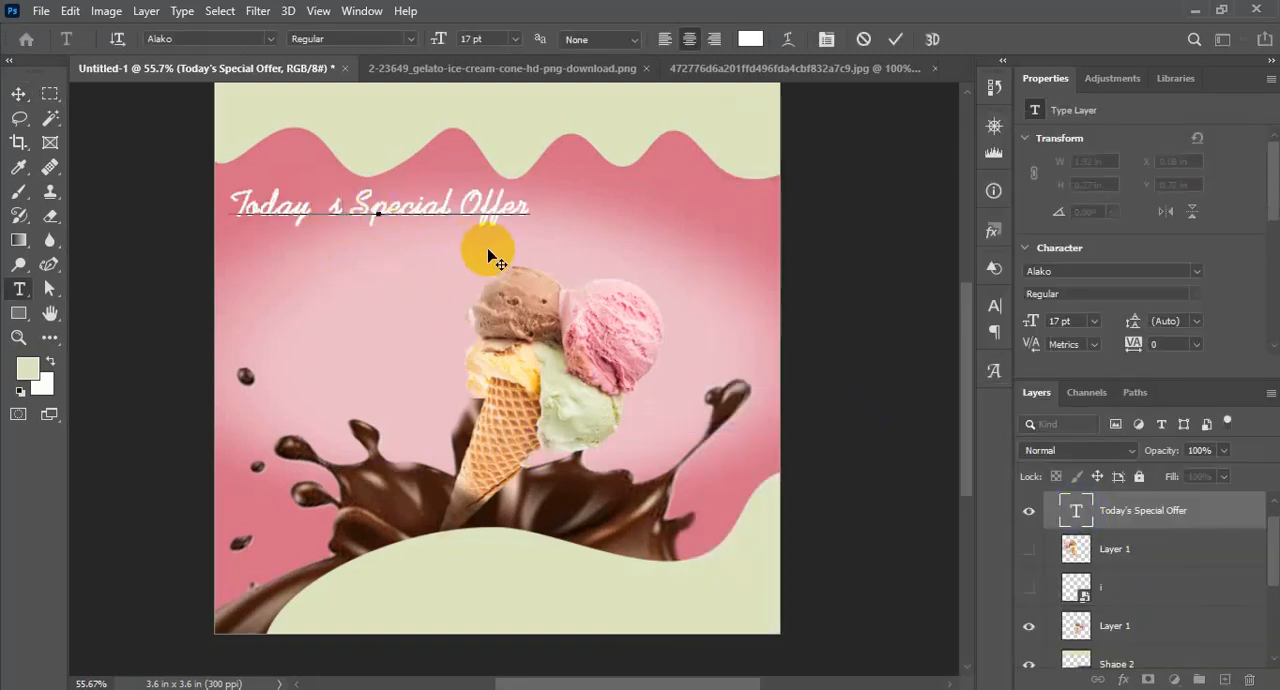
key(BackSpace)
key(BackSpace)
text(s)
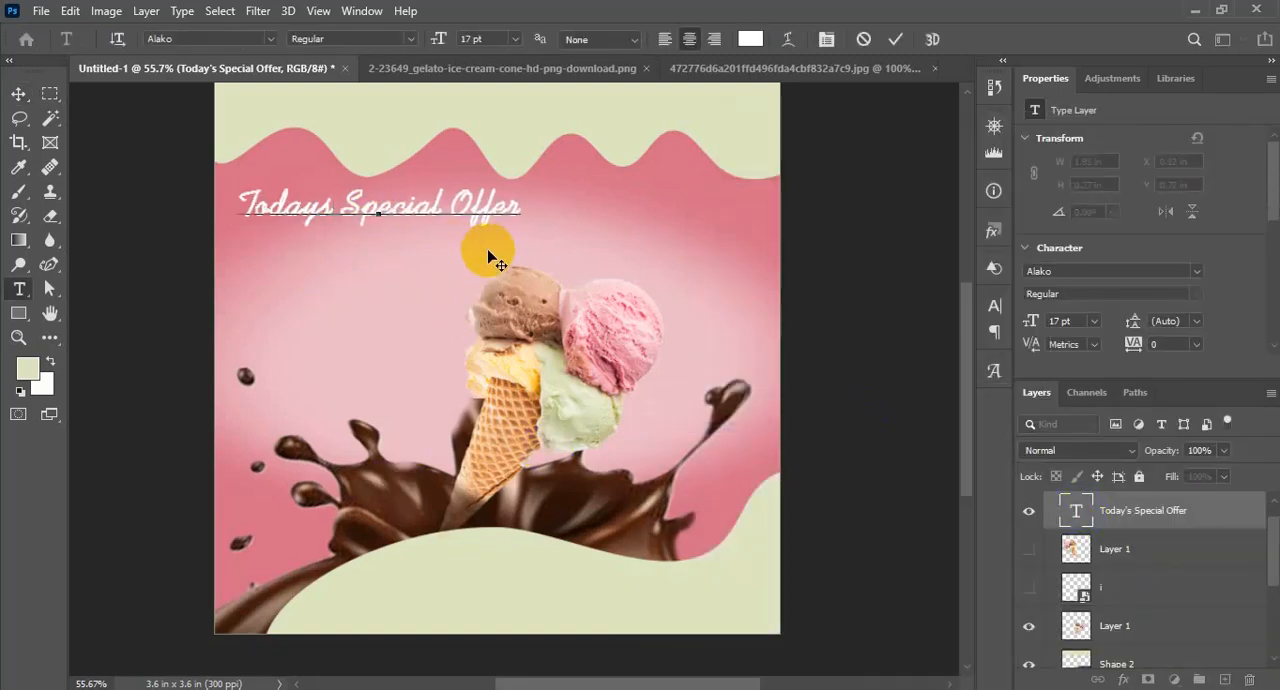
click(25, 96)
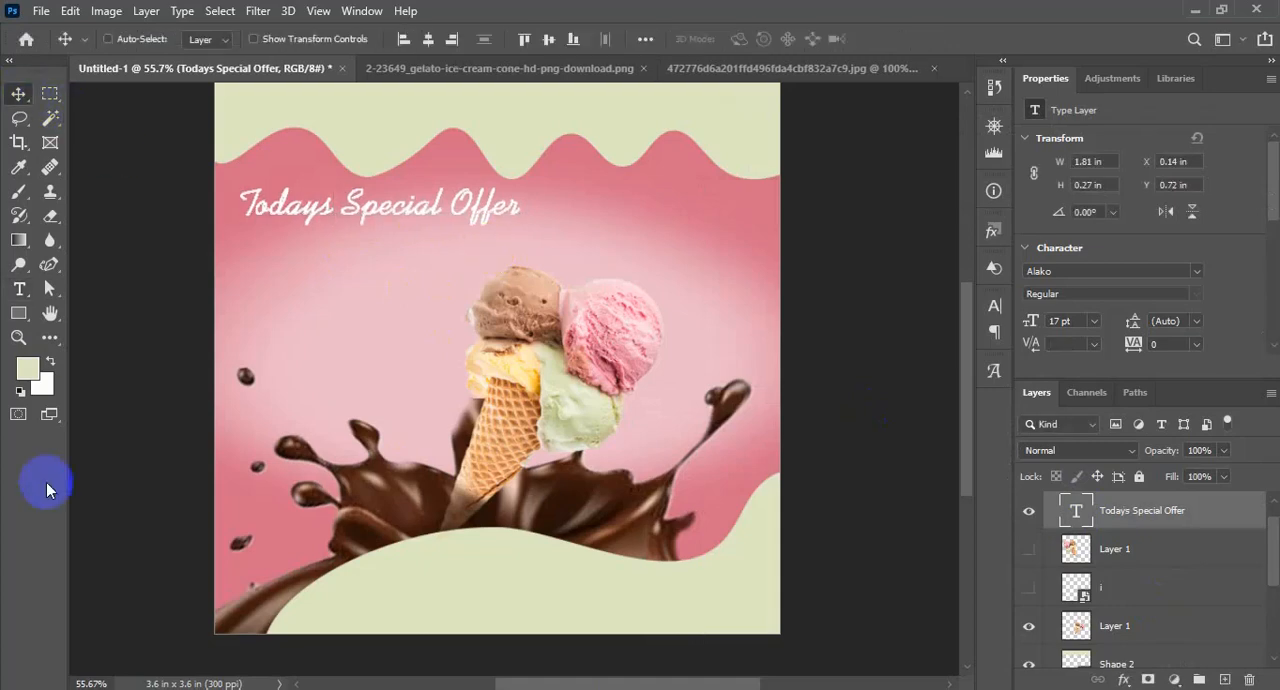
Copy "Ice Cream" from the Notepad document and paste it as a new text layer below "Todays Special Offer"
key(alt+Tab)
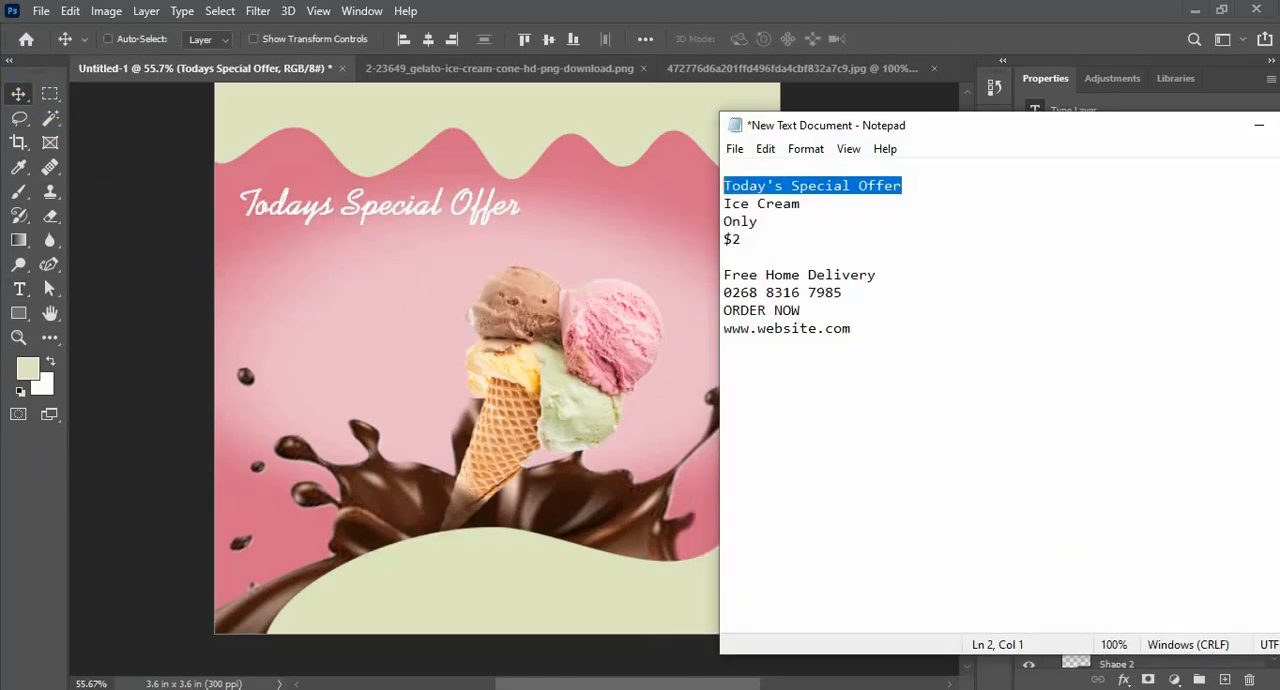
drag(805, 206, 722, 206)
key(ctrl+c)
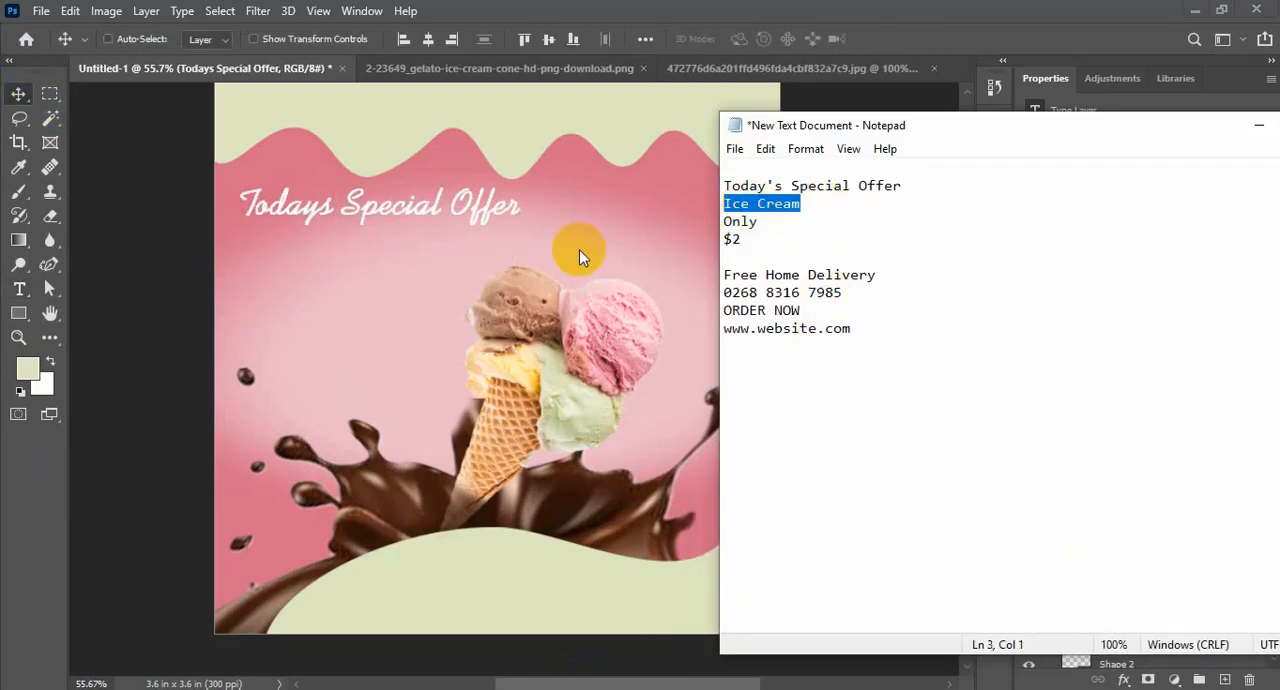
click(20, 291)
click(273, 264)
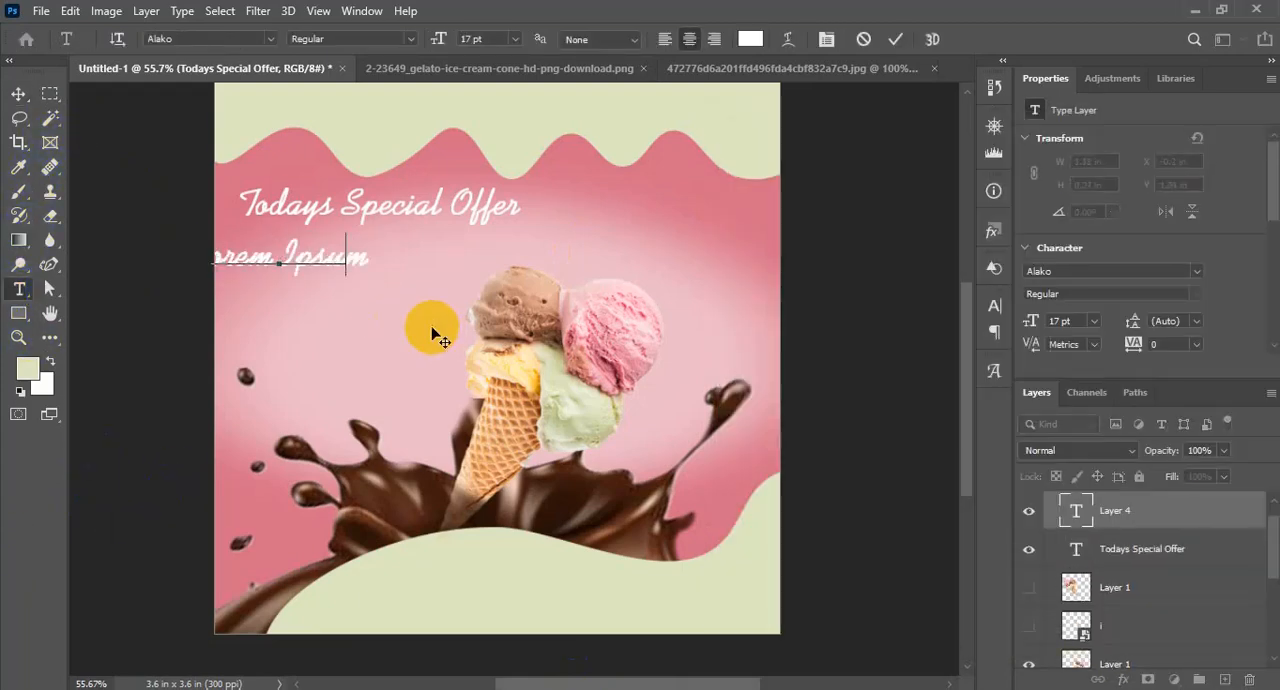
key(ctrl+v)
Try the Aero font on the "Ice Cream" text
drag(306, 349, 414, 349)
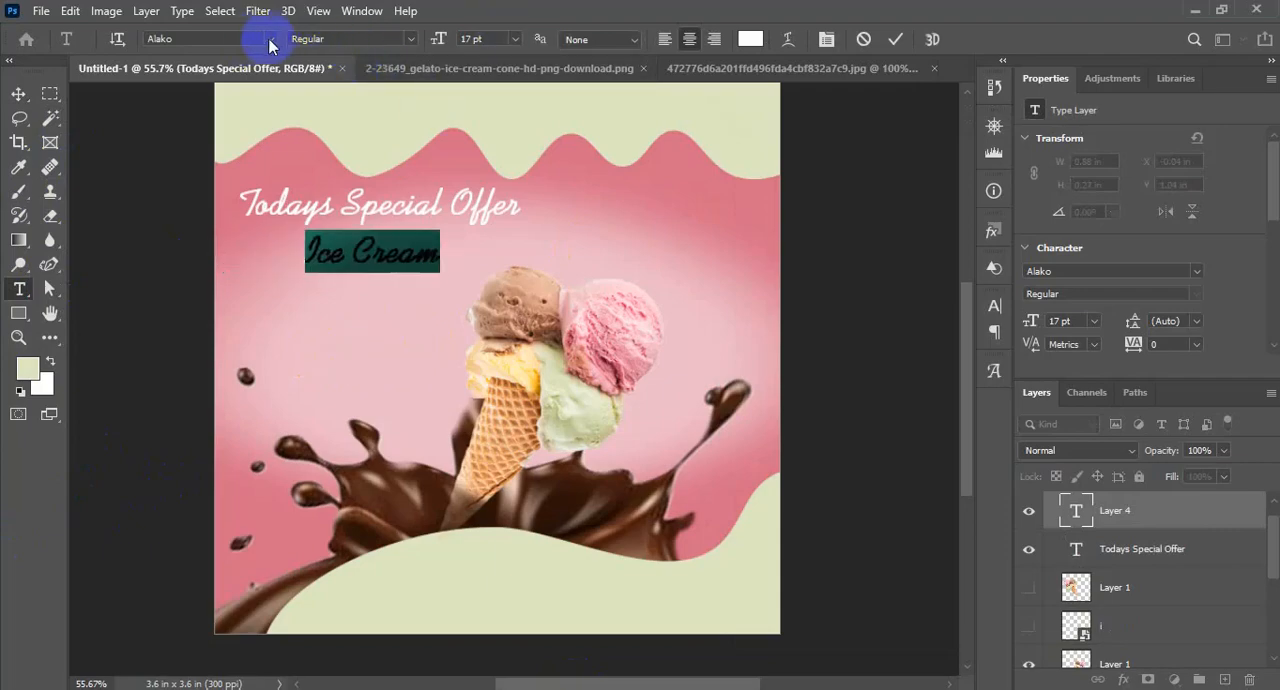
click(271, 38)
scroll(443, 337, down, 5)
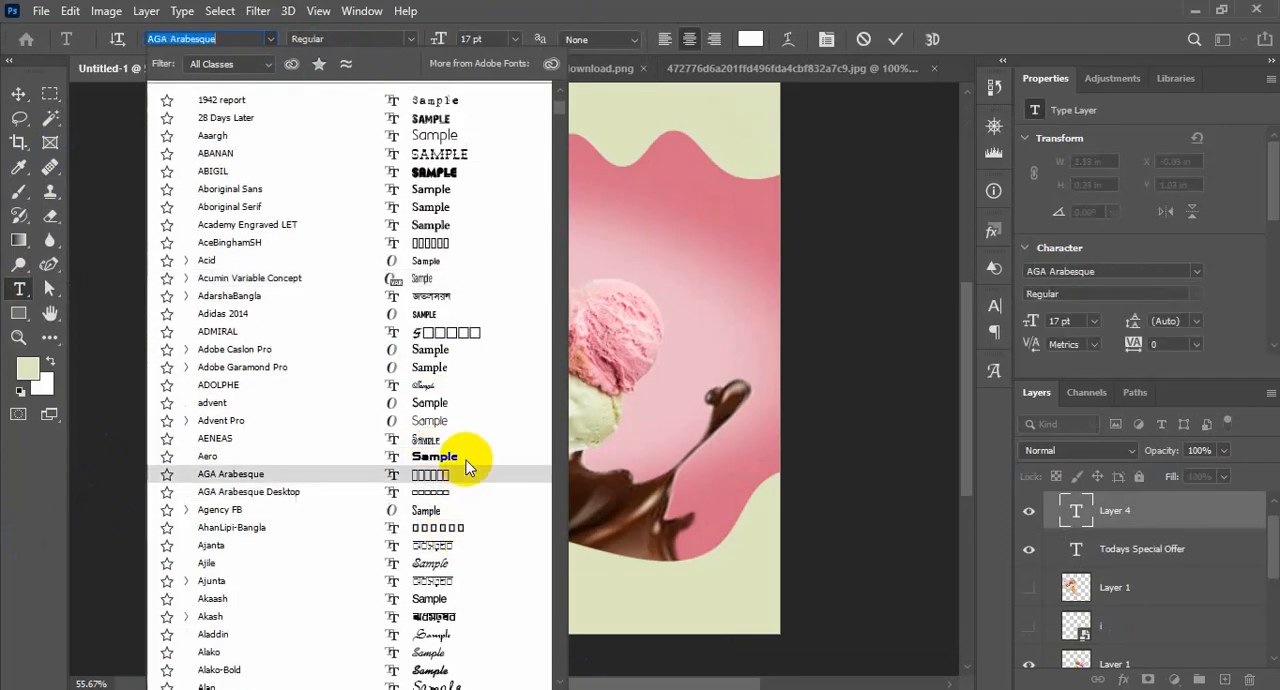
click(465, 458)
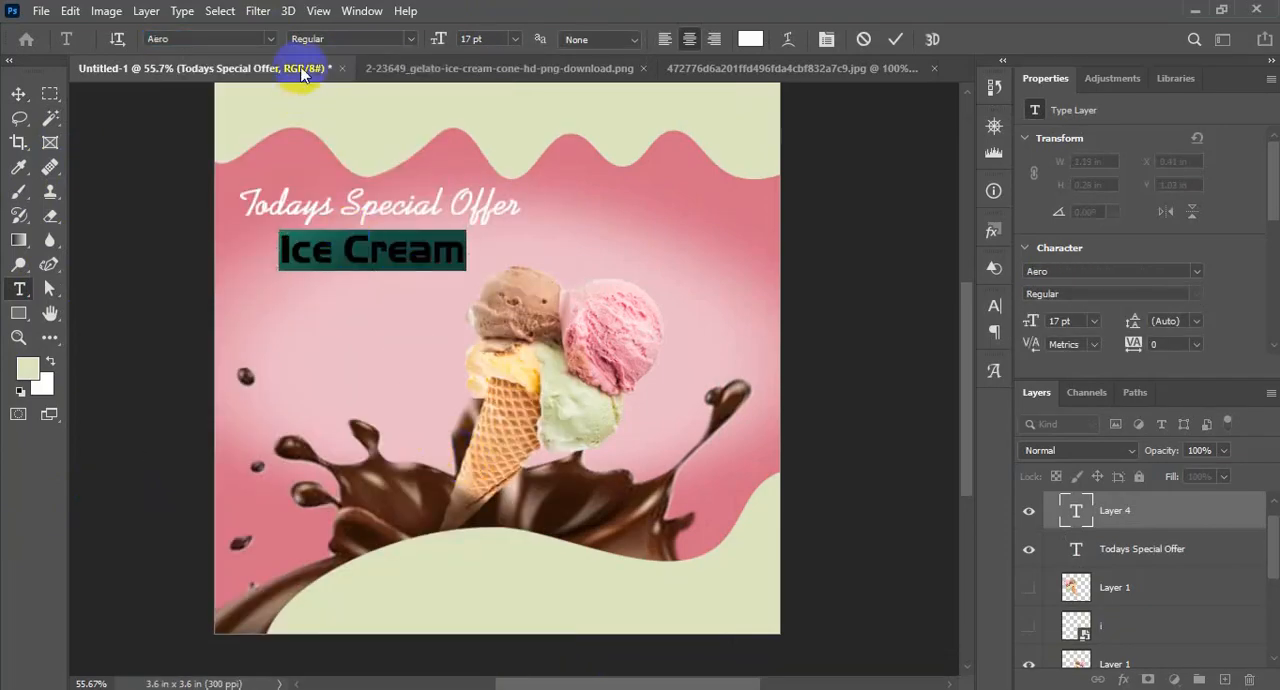
Search the font list for "li" and try the LipiChameliCon font on the "Ice Cream" text
click(269, 44)
text(li)
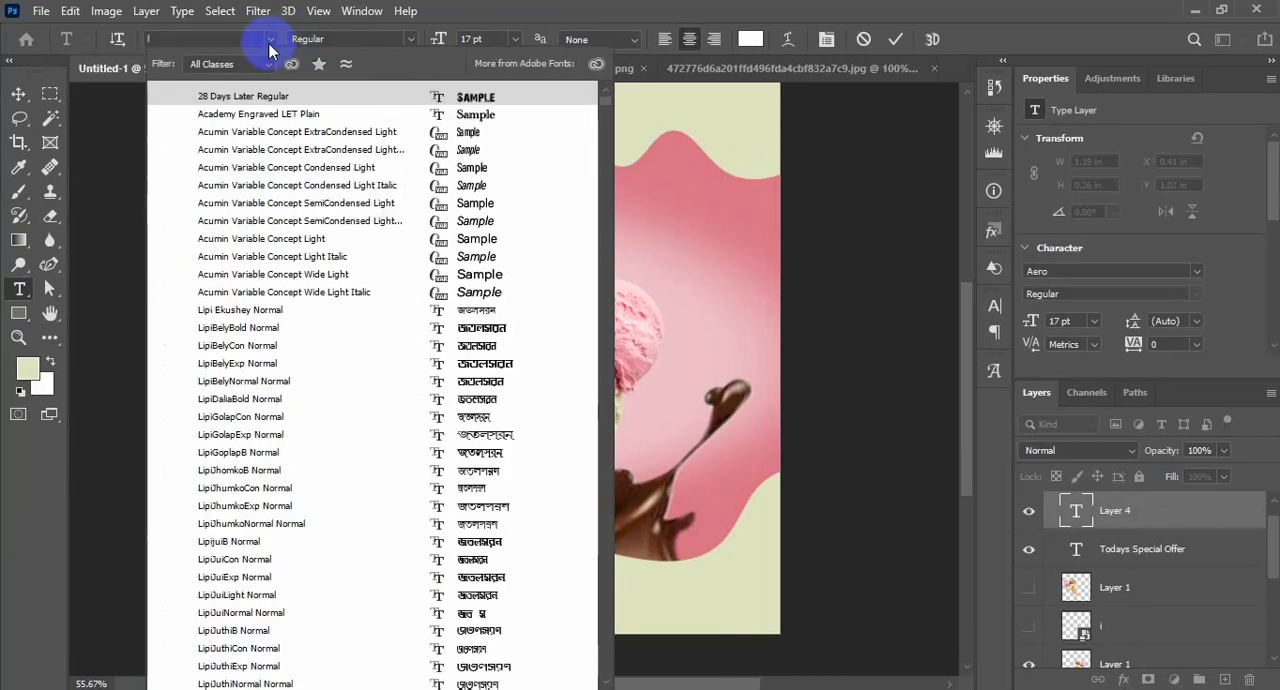
scroll(428, 595, down, 8)
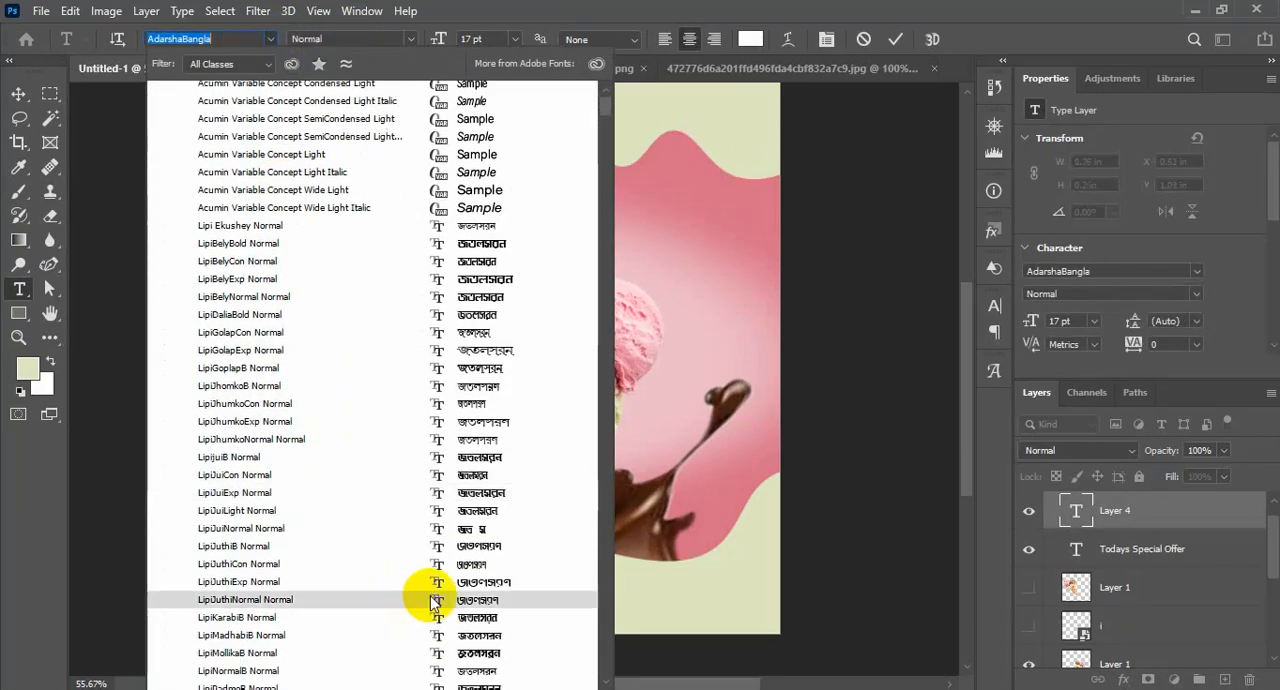
scroll(449, 620, down, 12)
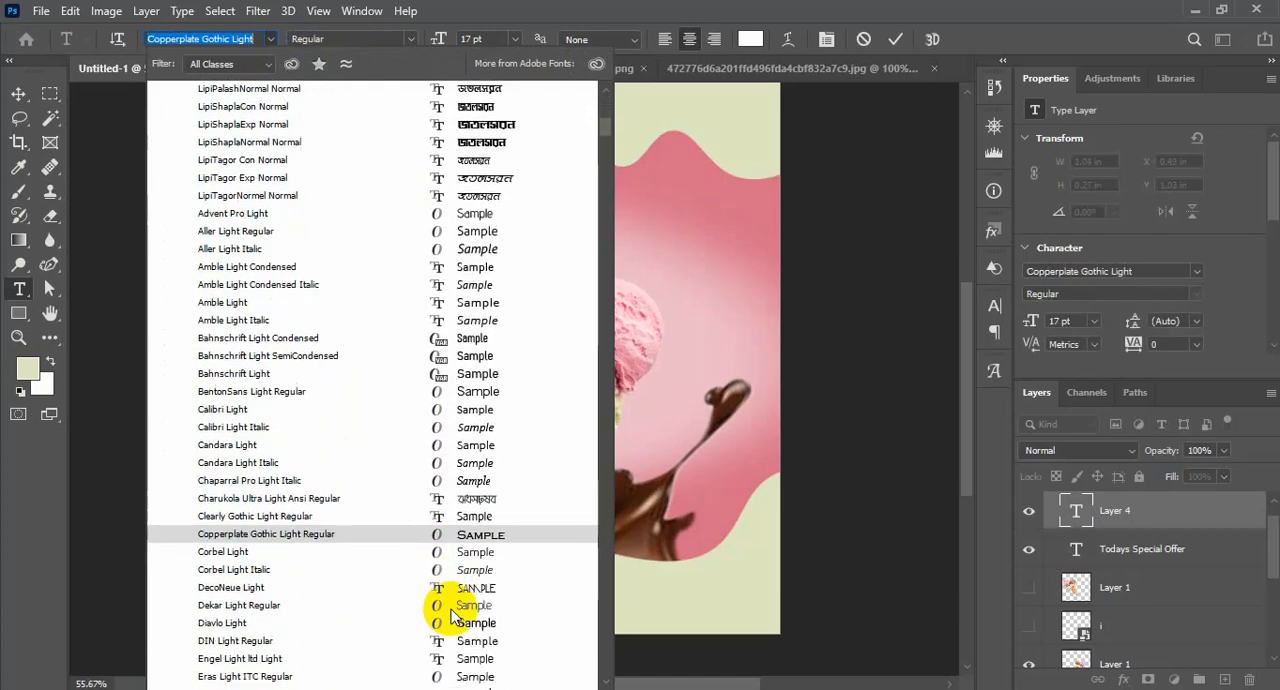
scroll(460, 600, down, 4)
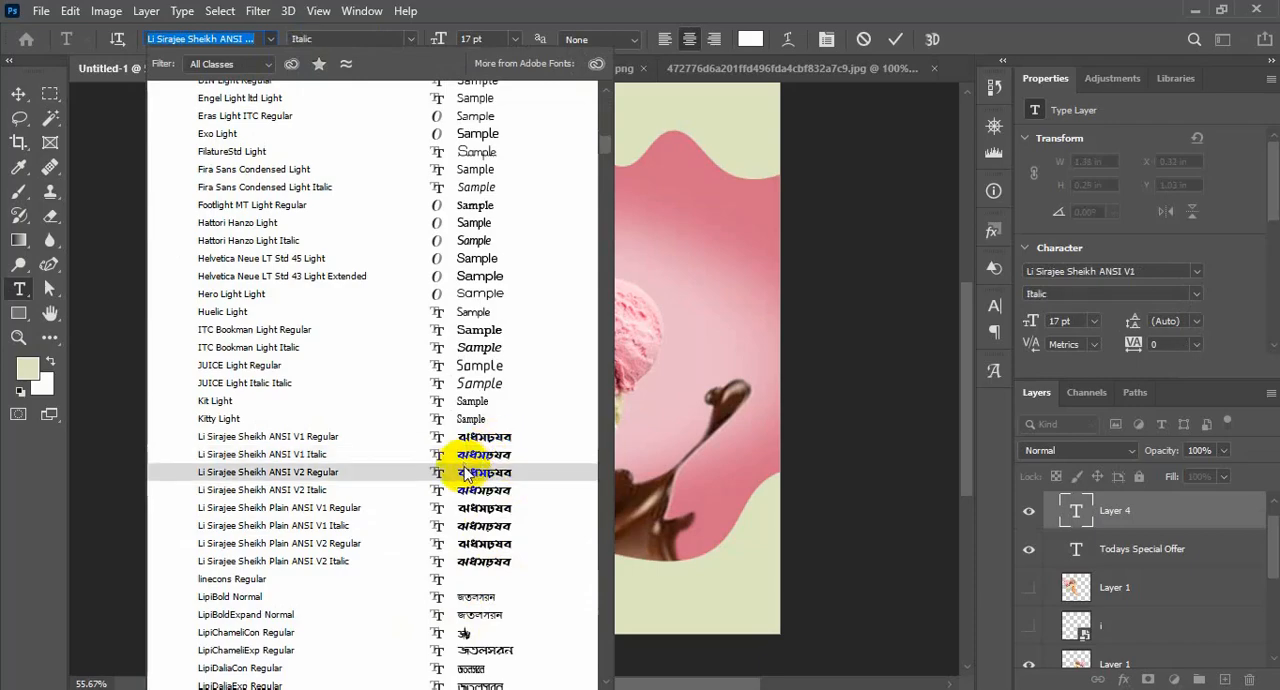
scroll(483, 465, down, 6)
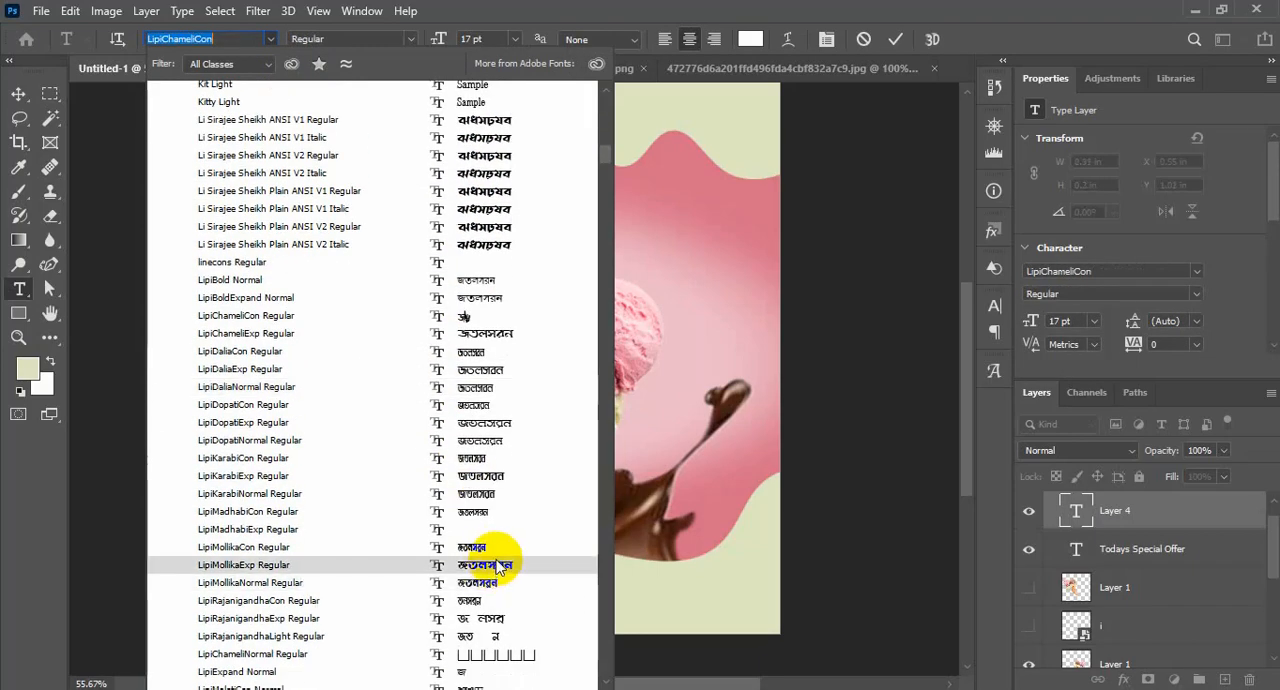
click(503, 563)
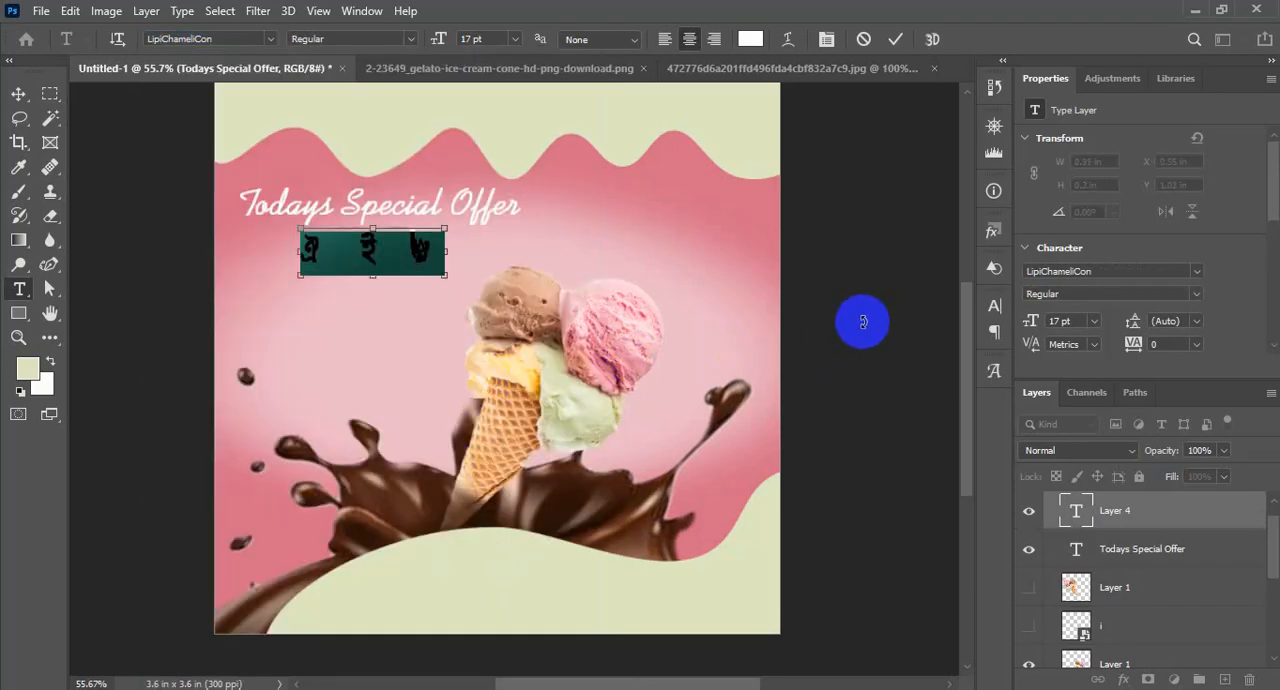
Set the "Ice Cream" text in the Alexuss Heavy Hollow font and commit it
click(994, 305)
click(882, 333)
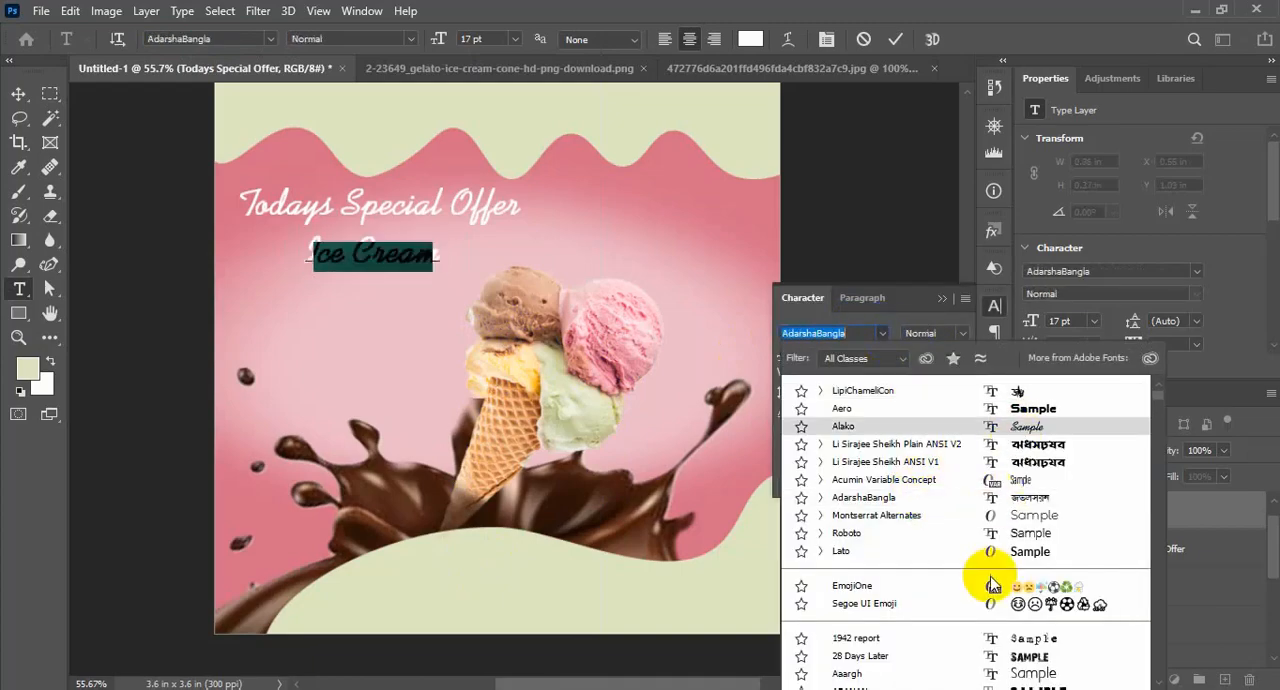
scroll(993, 585, down, 10)
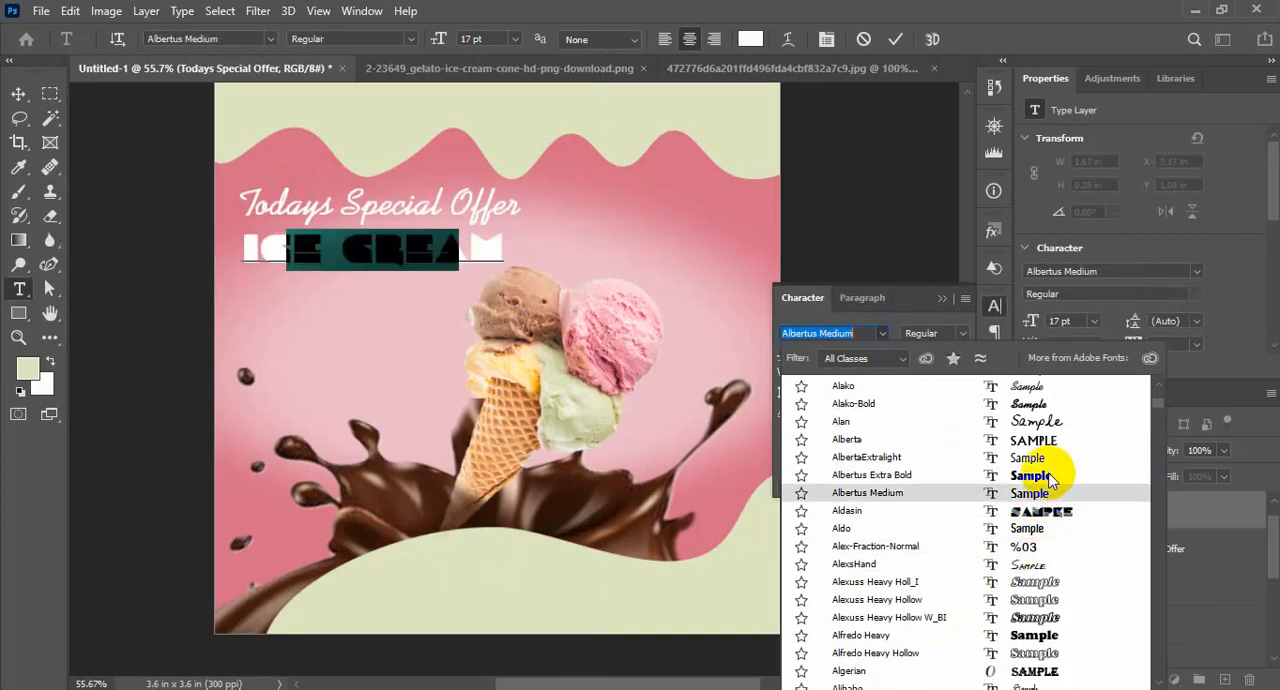
scroll(1050, 485, down, 4)
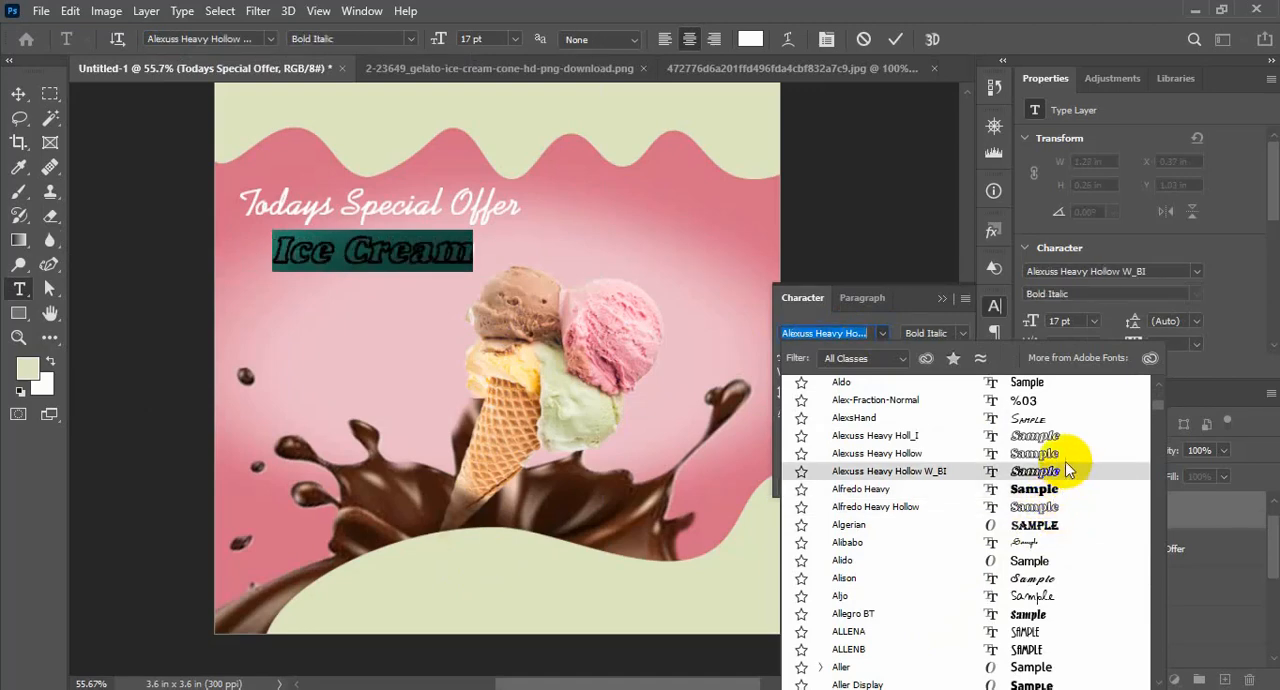
key(Escape)
click(18, 94)
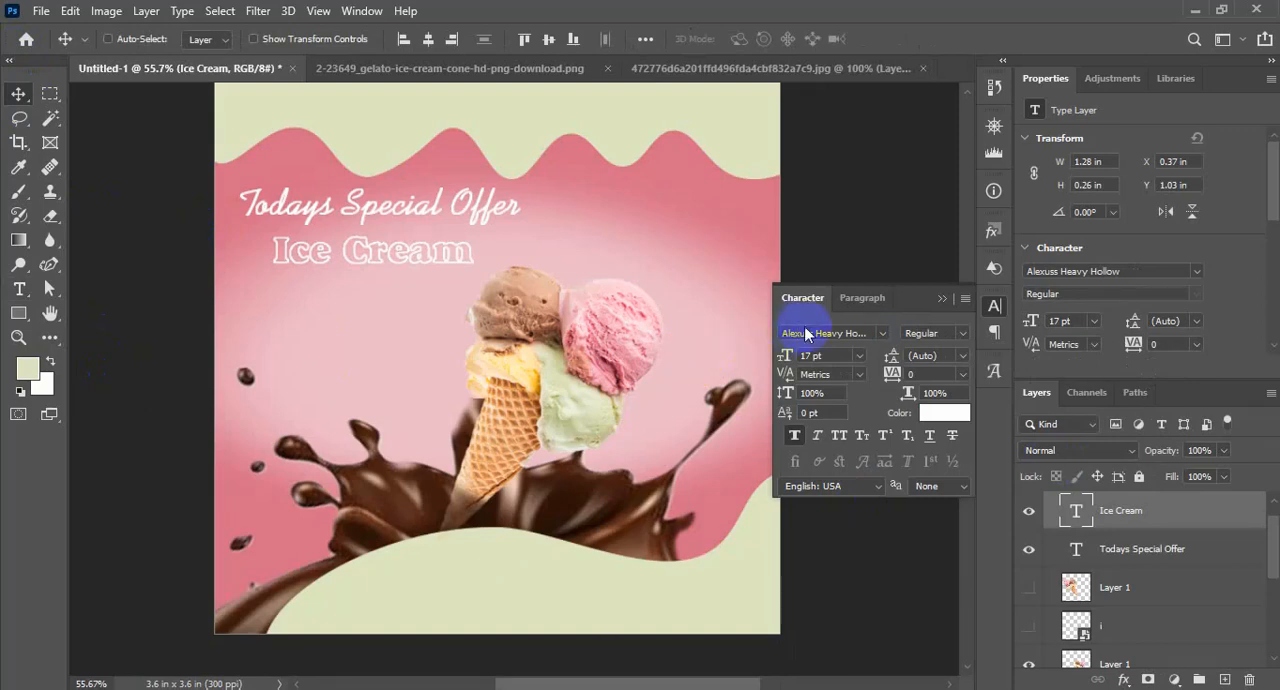
Scale up the "Ice Cream" text until it is slightly wider than "Todays Special Offer", and nudge that heading up slightly
key(ctrl+t)
drag(474, 268, 529, 269)
key(Return)
click(1086, 549)
drag(479, 208, 481, 199)
Move the wavy top border shape up by about 0.09 in to leave more room above the heading
scroll(1095, 590, up, 1)
scroll(1108, 573, down, 2)
scroll(1108, 590, down, 2)
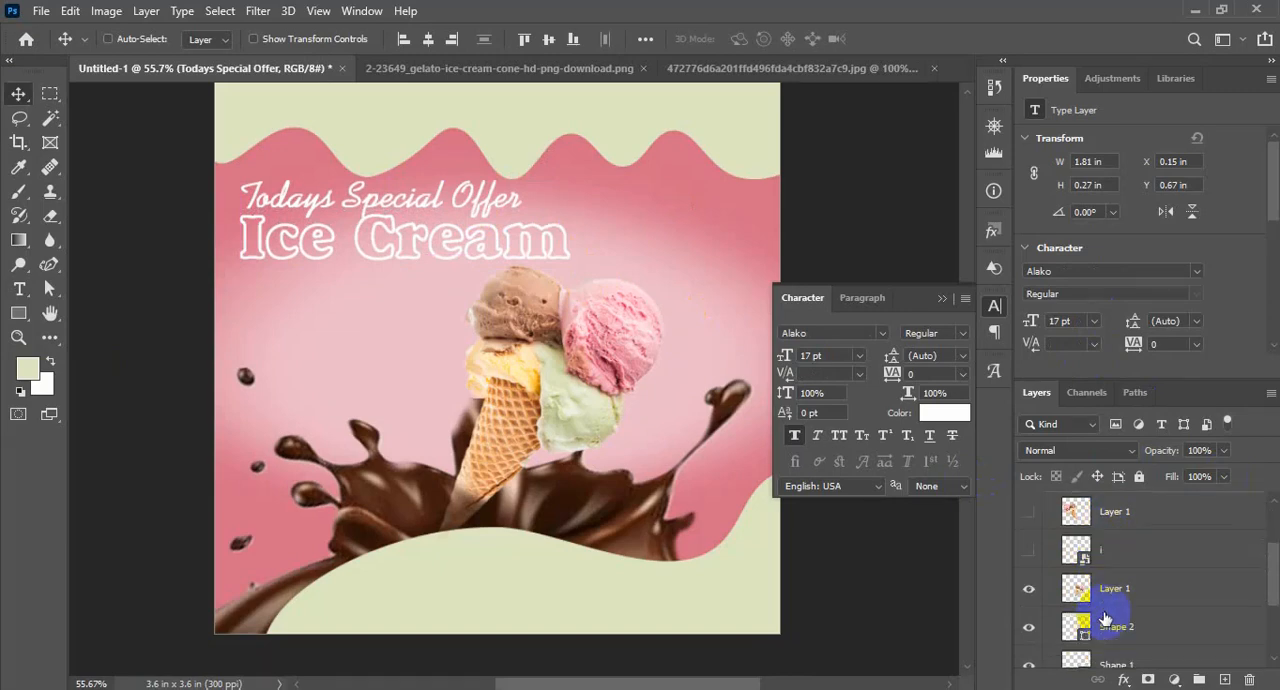
click(1110, 601)
drag(737, 149, 735, 134)
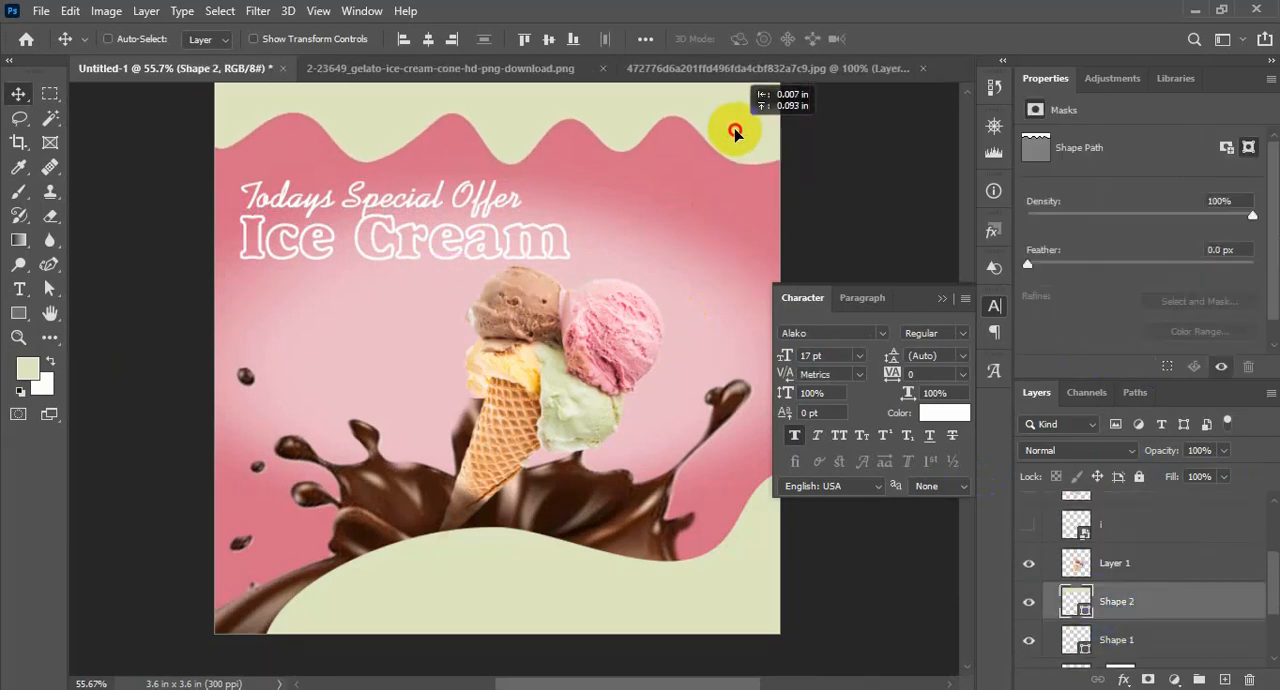
click(941, 298)
Set the horizontal scale of the "Todays Special Offer" text to 115%
scroll(1133, 546, up, 2)
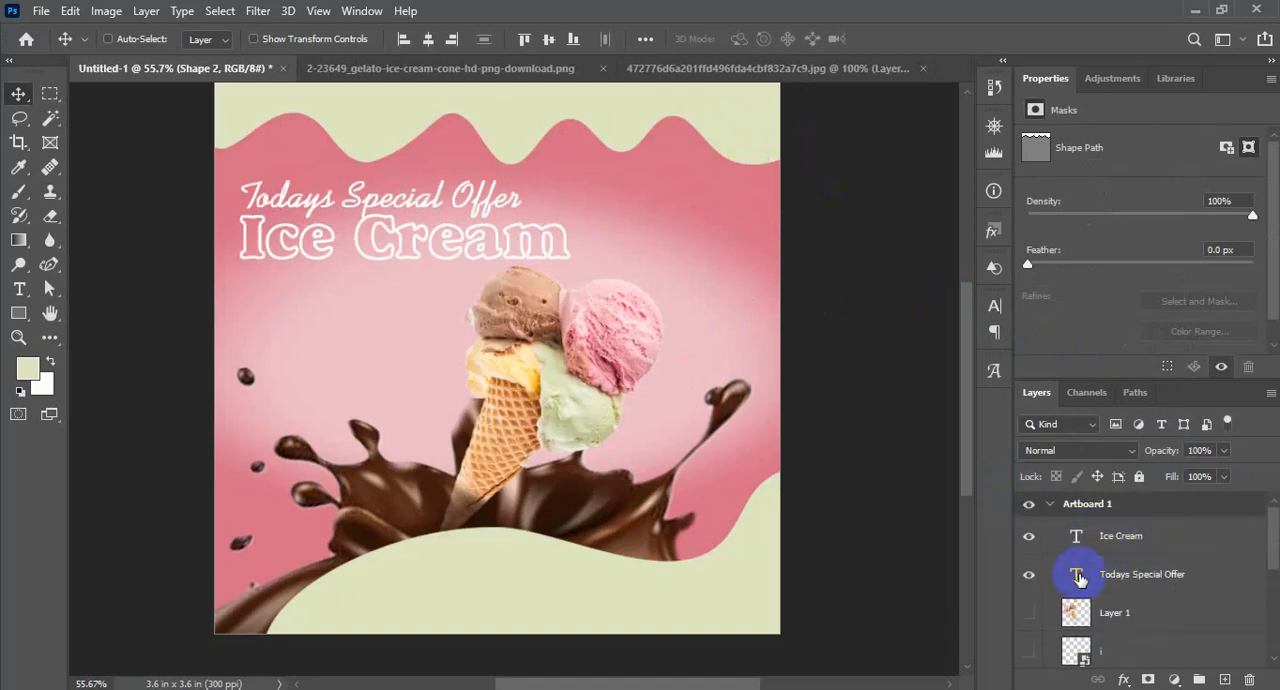
click(1077, 578)
drag(500, 208, 535, 211)
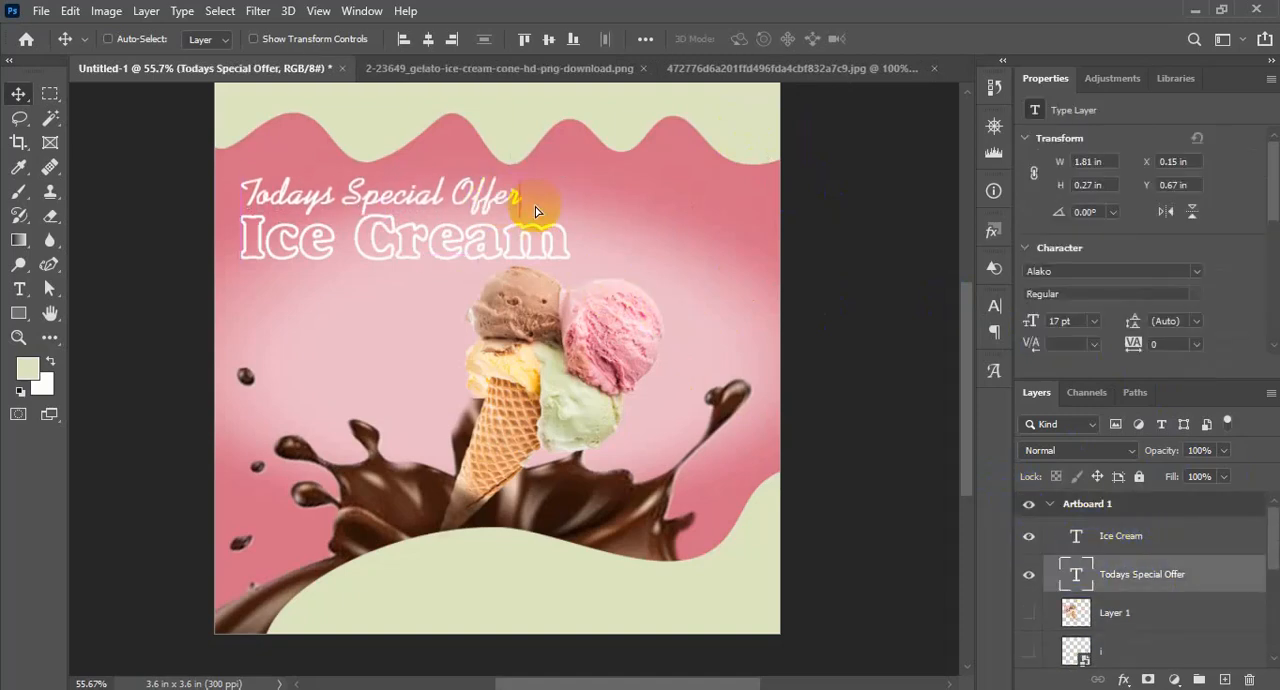
scroll(625, 266, up, 1)
double_click(1076, 574)
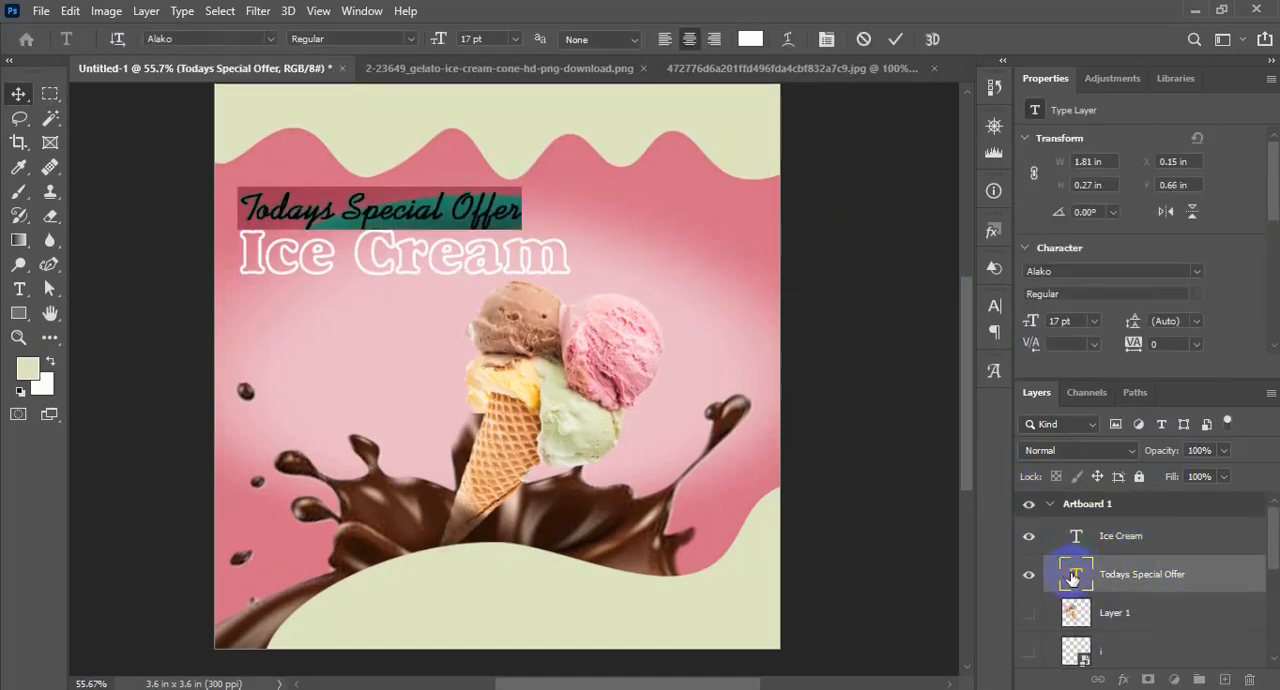
key(ctrl+t)
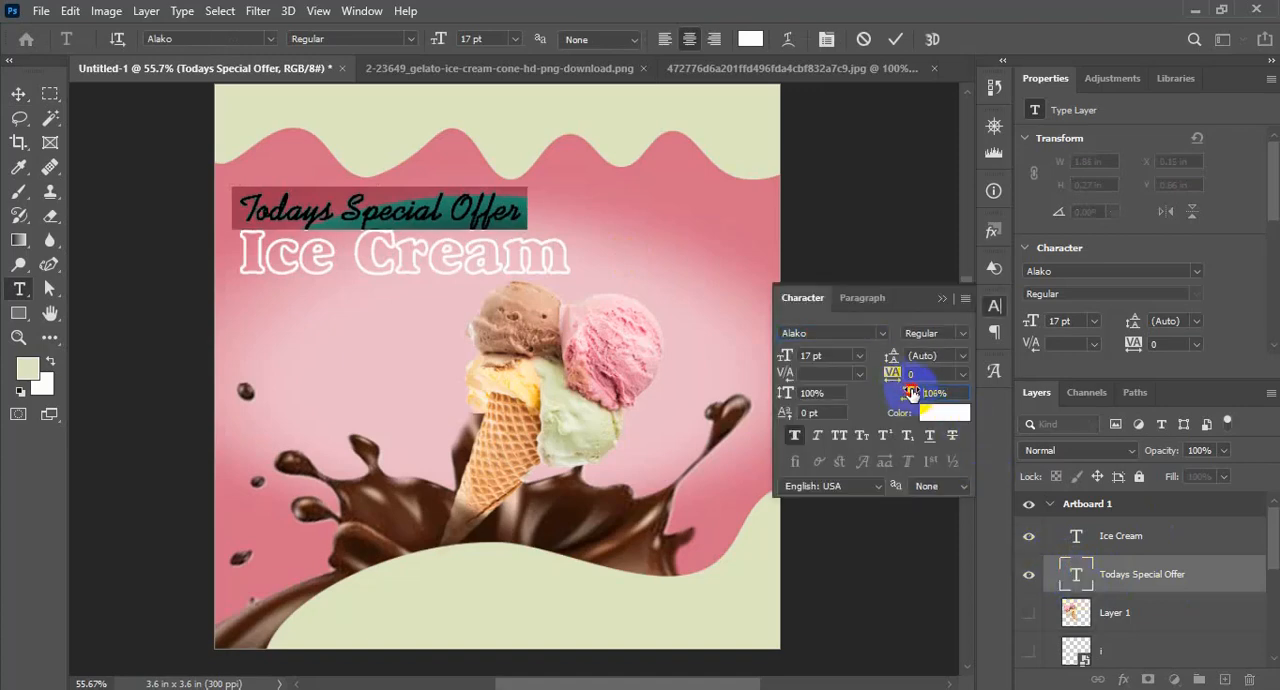
drag(911, 393, 922, 392)
key(ctrl+Return)
key(v)
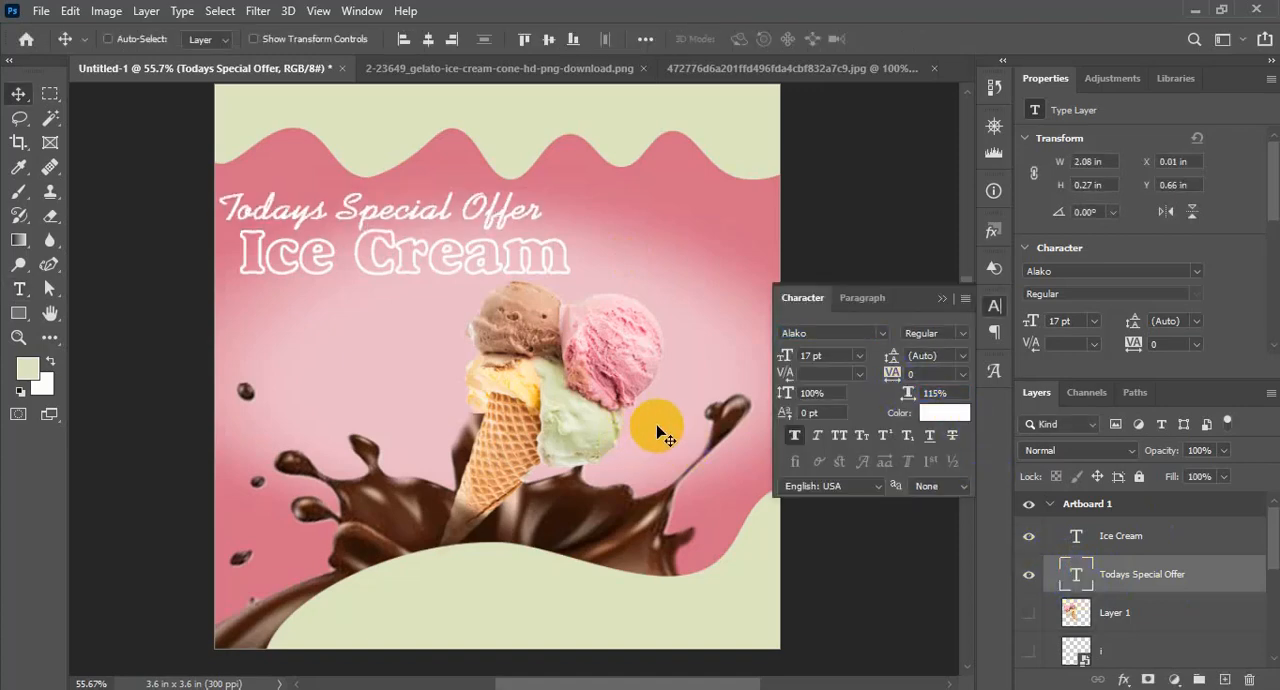
Move the "Todays Special Offer" heading right by about 0.13 in so it starts level with "Ice Cream", and close the character settings
mouse_move(515, 271)
mouse_down()
mouse_move(531, 257)
mouse_move(538, 272)
mouse_up()
drag(537, 273, 538, 273)
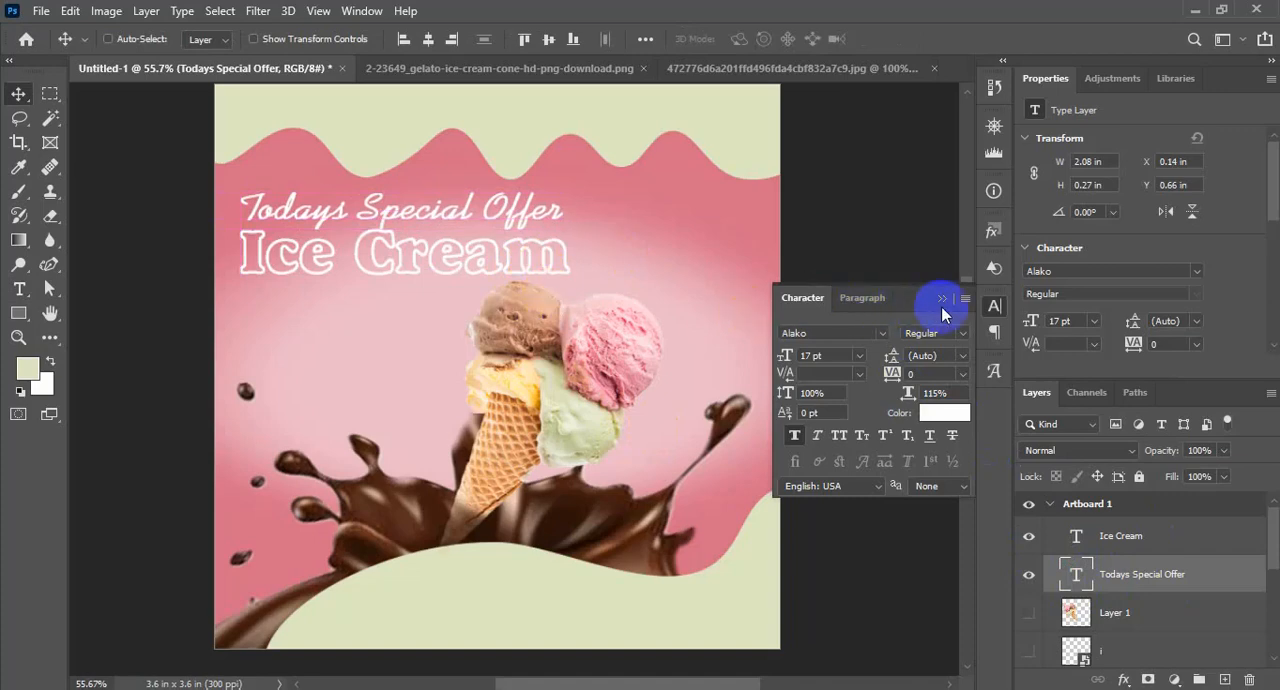
click(941, 298)
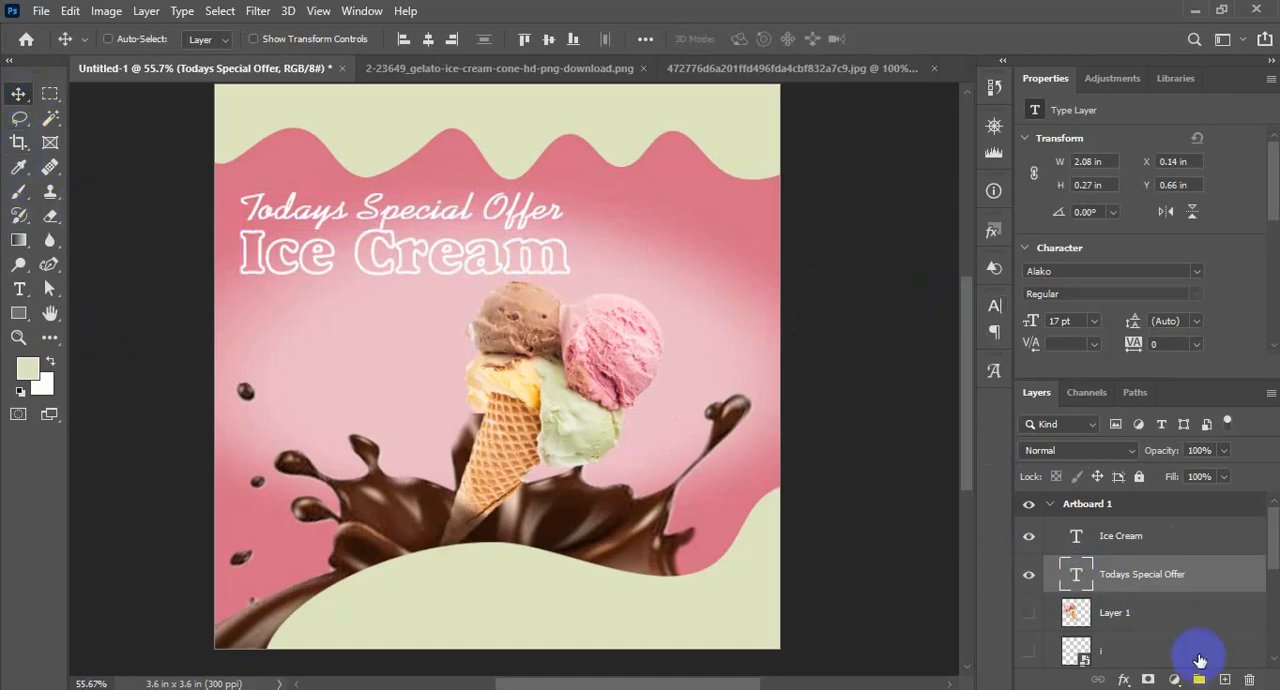
scroll(608, 449, down, 2)
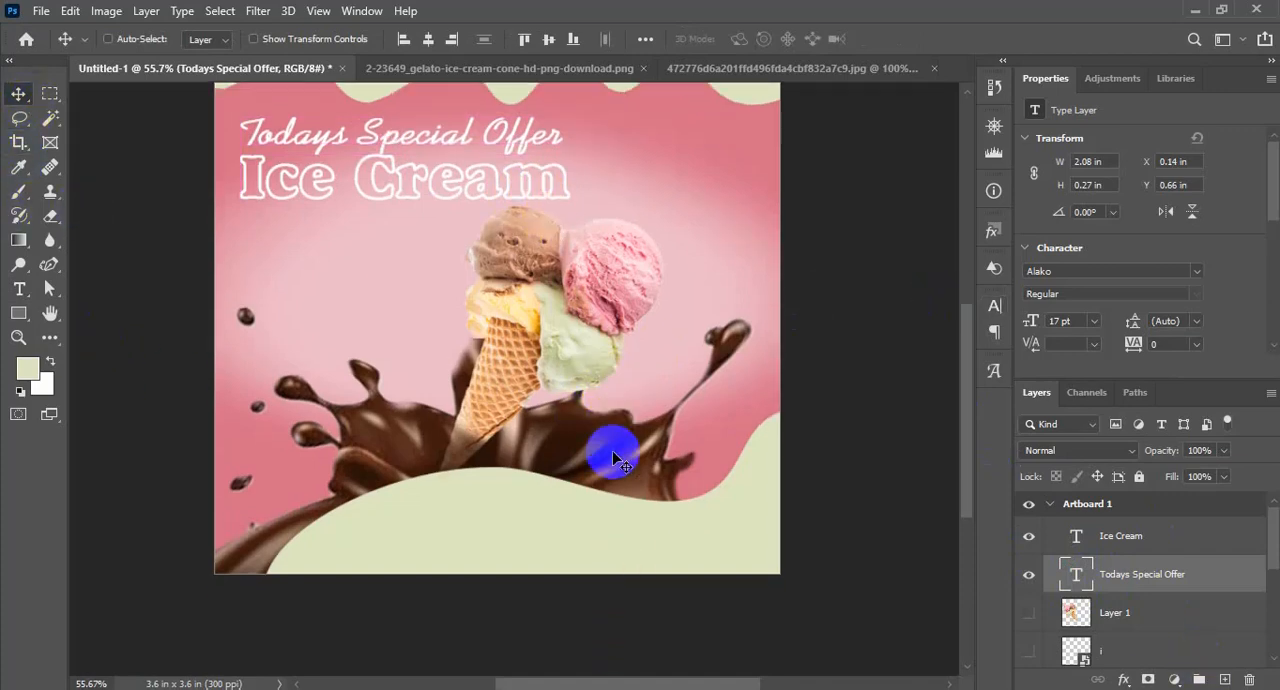
scroll(1123, 600, down, 3)
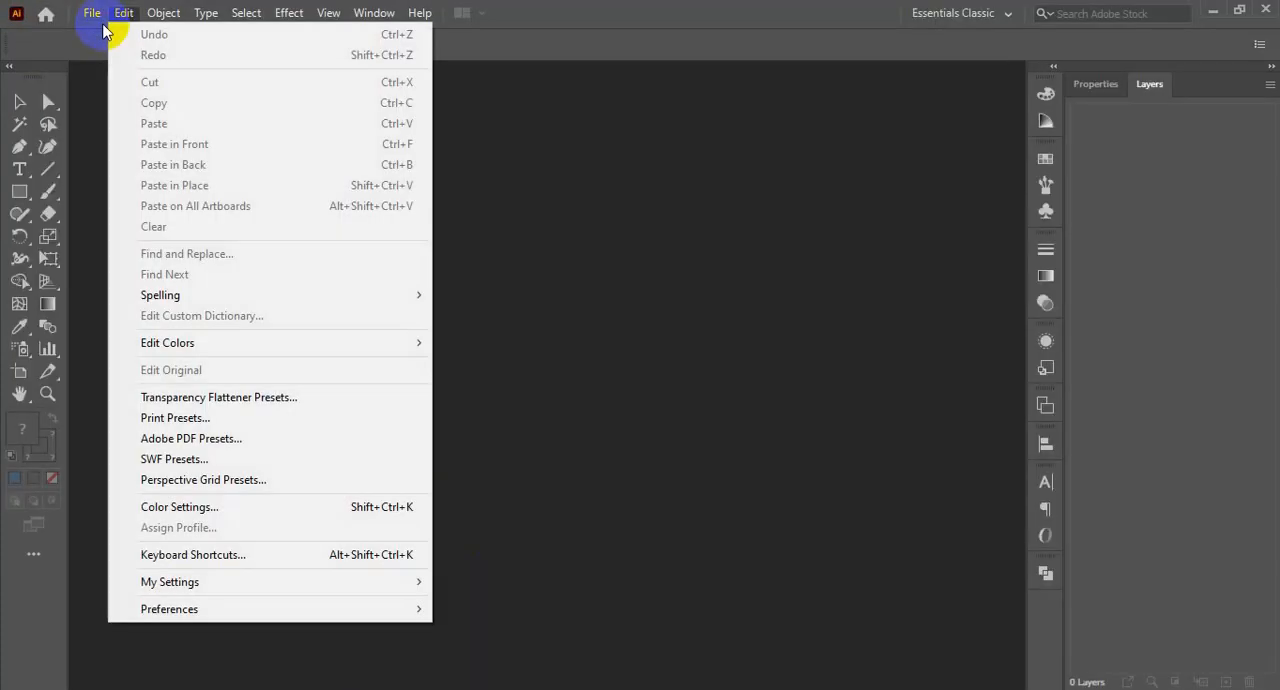
Switch to Illustrator and create a new document with one artboard
click(651, 260)
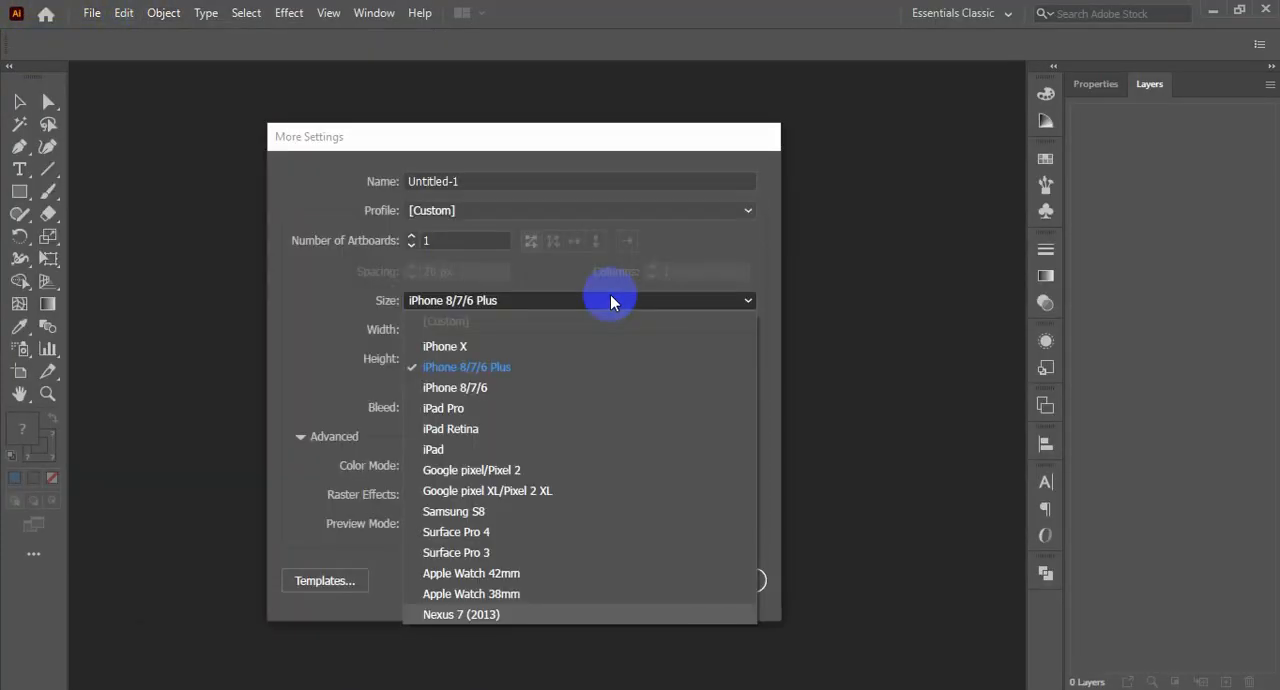
click(609, 291)
click(757, 494)
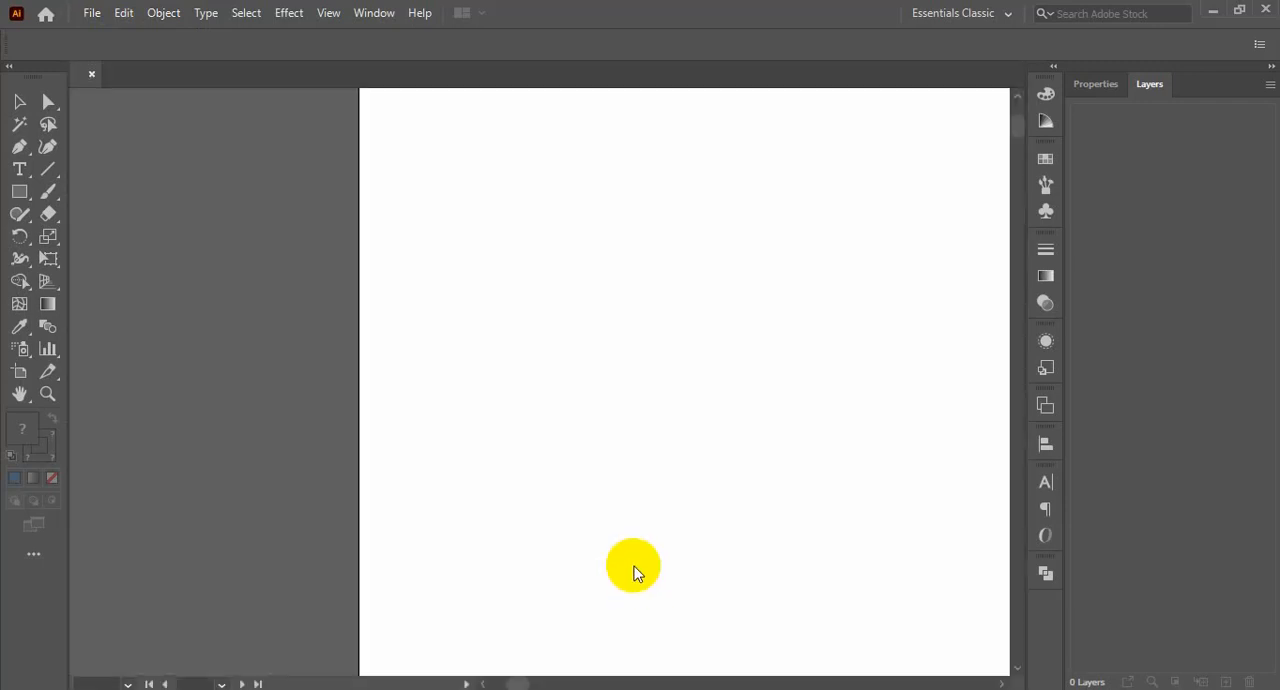
Draw an upright rounded rectangle with a white fill and black outline on the artboard
drag(662, 300, 885, 378)
mouse_move(337, 357)
mouse_down()
mouse_move(540, 357)
mouse_move(480, 335)
mouse_up()
mouse_move(456, 302)
mouse_down()
mouse_move(632, 552)
mouse_move(580, 573)
mouse_up()
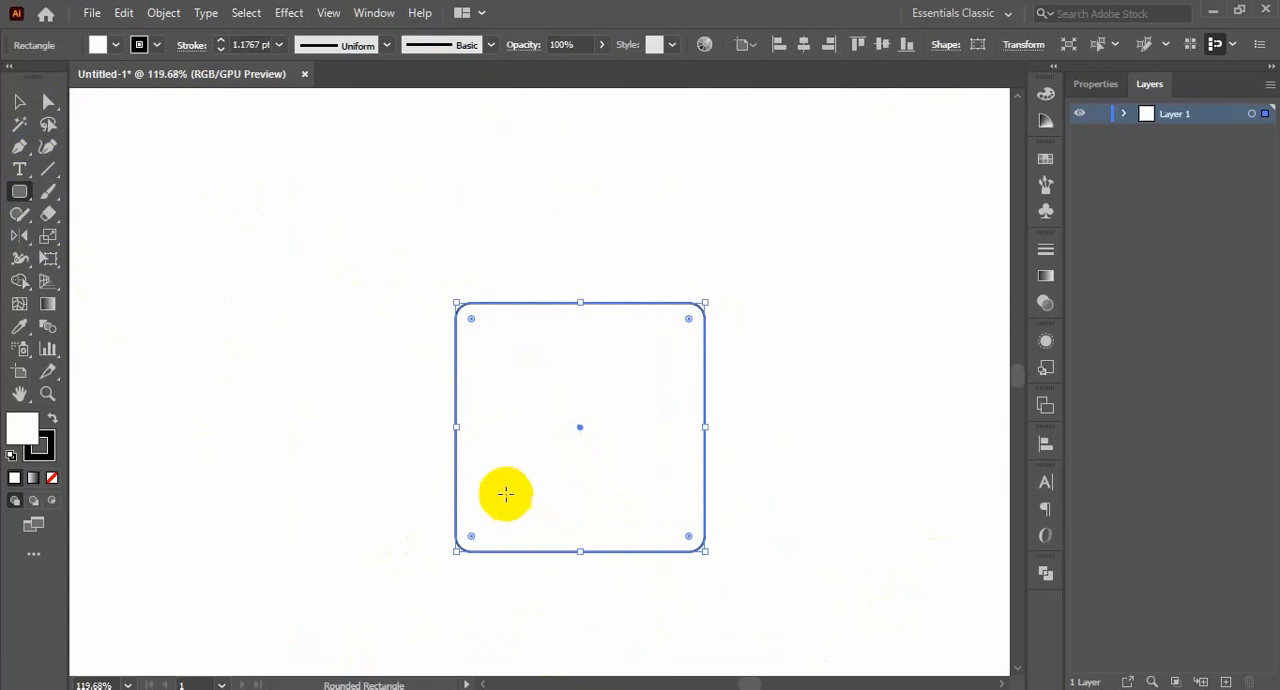
Round the rectangle's two top corners to the maximum so they form a semicircular arch
click(48, 101)
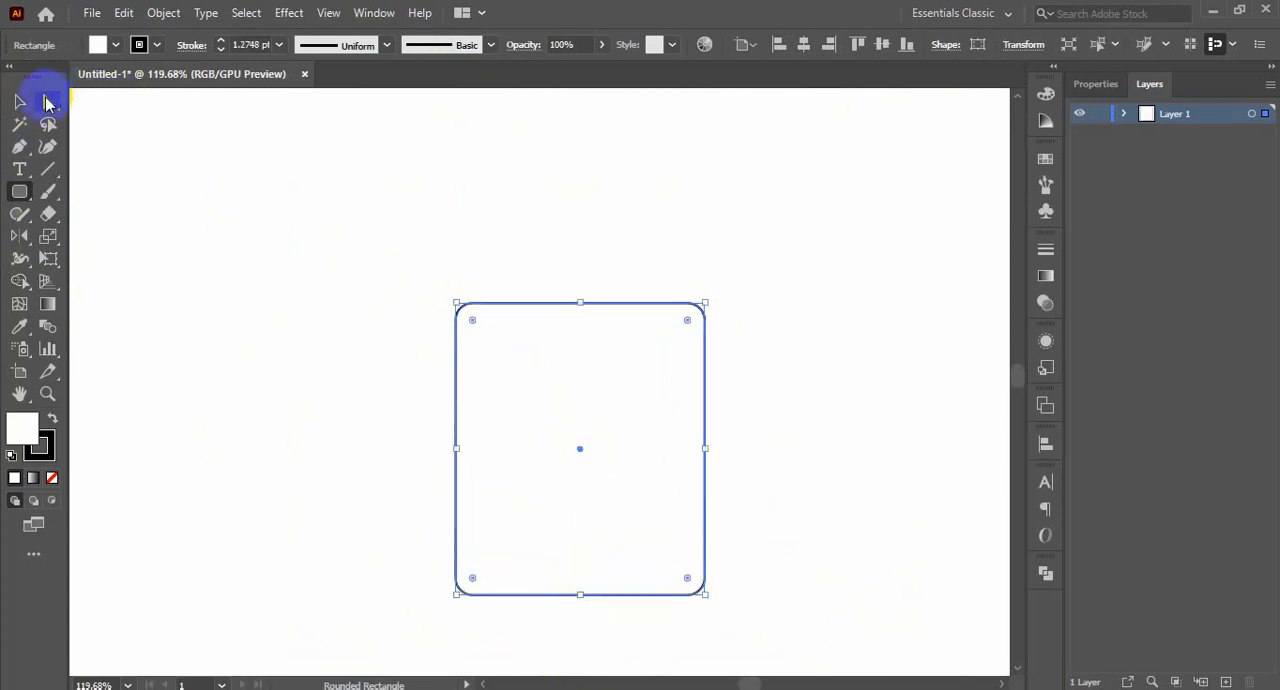
drag(400, 234, 766, 403)
drag(686, 322, 508, 525)
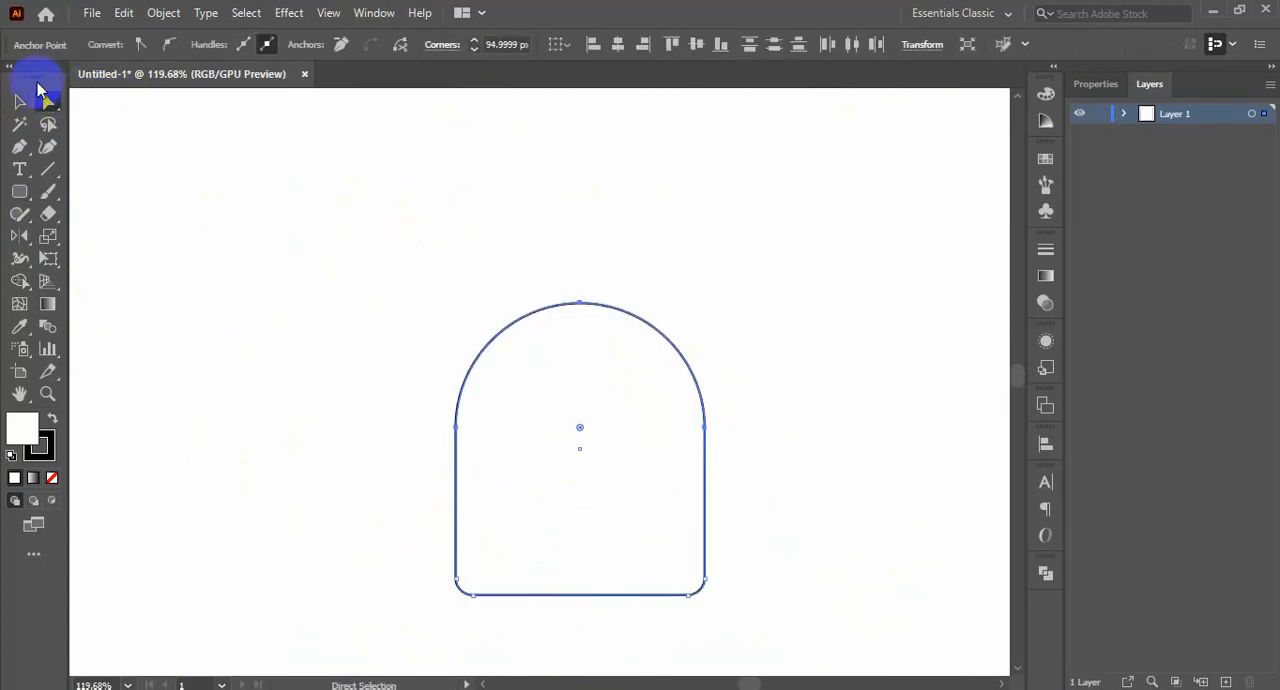
click(19, 102)
scroll(728, 516, down, 2)
click(782, 484)
click(698, 506)
drag(698, 510, 743, 569)
click(743, 569)
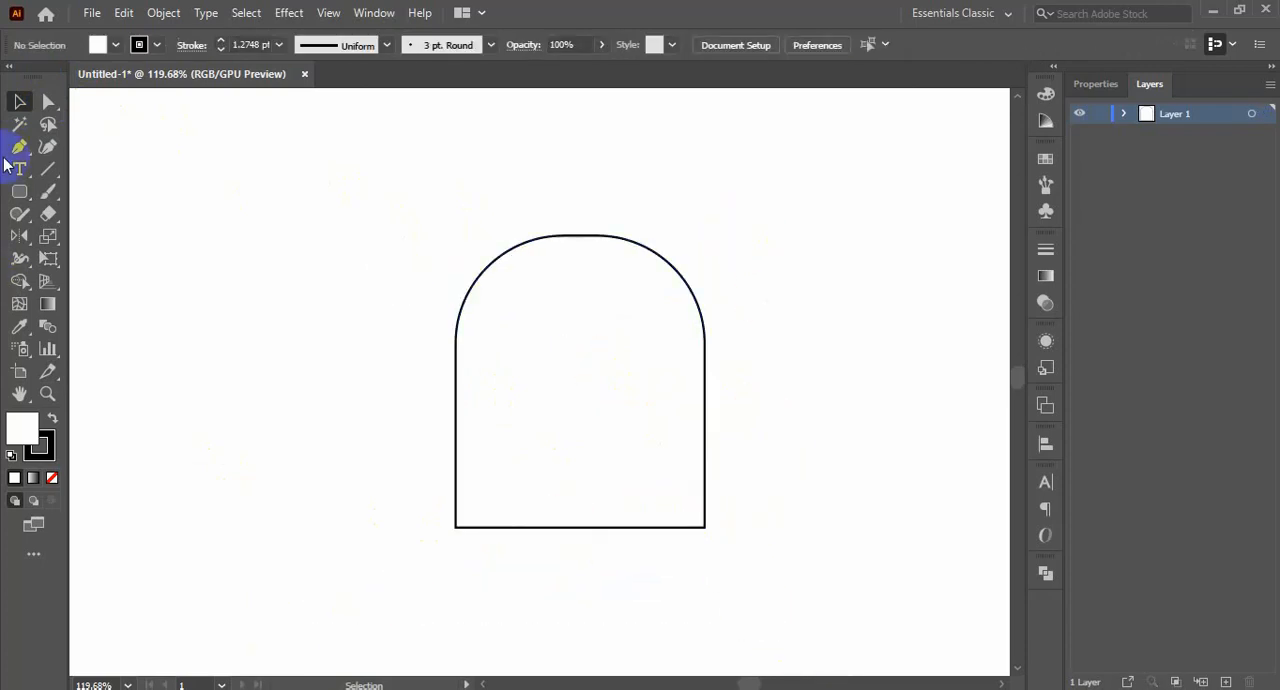
click(594, 295)
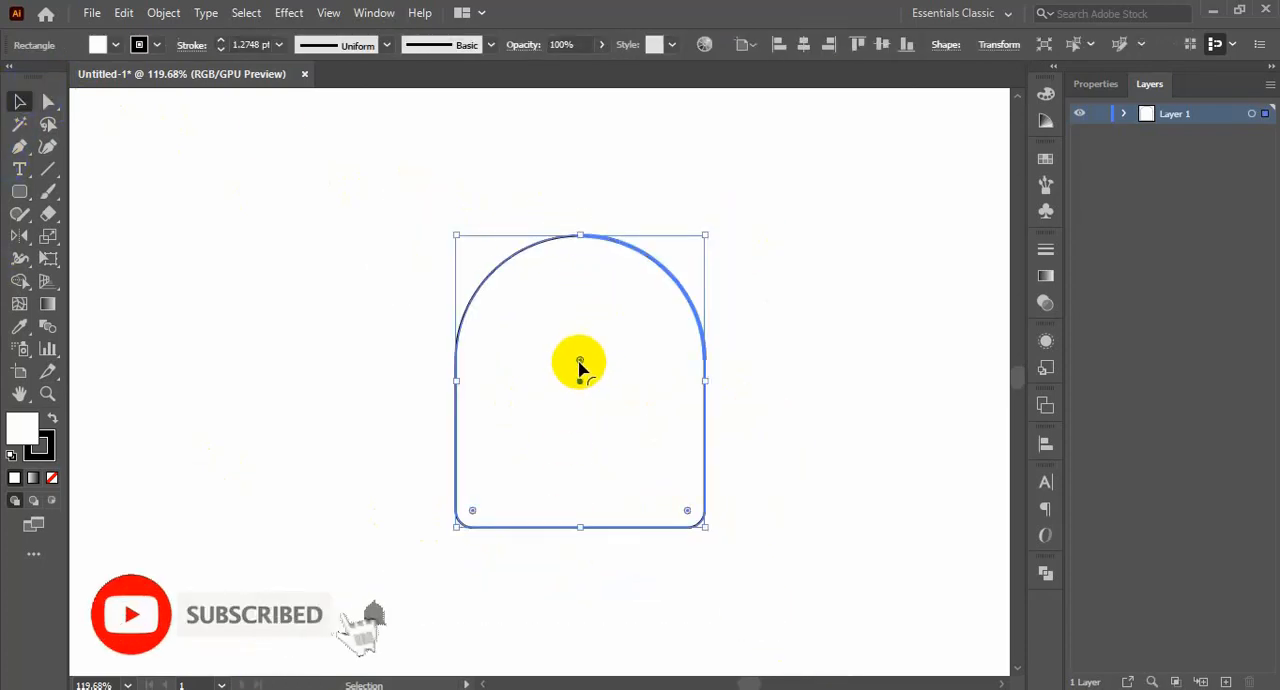
click(350, 210)
drag(351, 205, 810, 491)
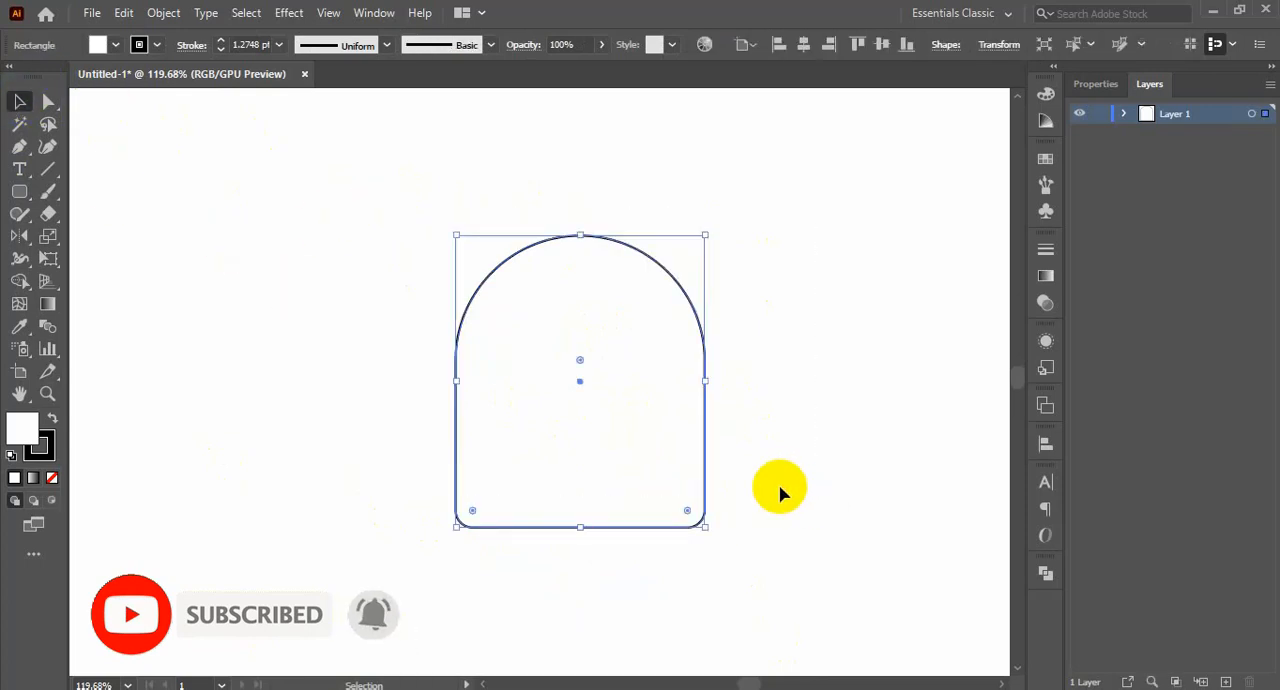
Move the arch shape up and to the right, and square off its two rounded bottom corners
drag(704, 504, 767, 462)
click(282, 232)
click(49, 103)
drag(466, 477, 872, 537)
drag(534, 469, 411, 560)
click(678, 553)
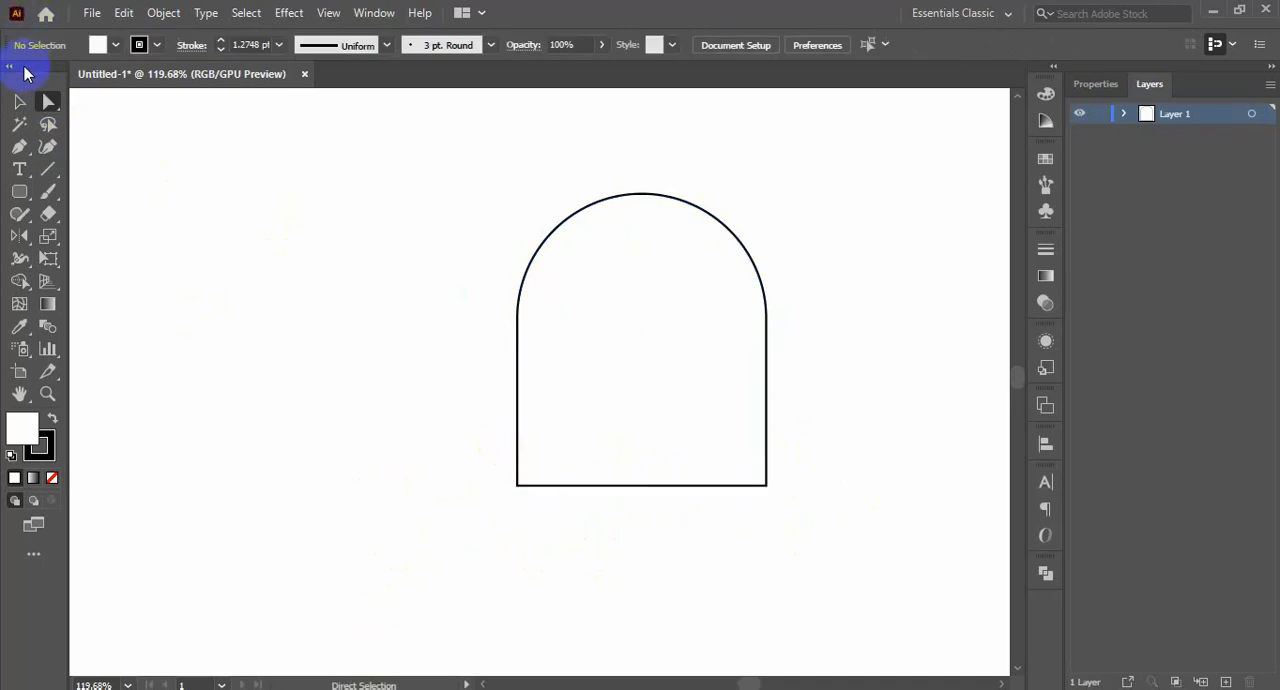
Rotate the arch shape clockwise so that it leans to the right
click(704, 206)
drag(773, 185, 803, 252)
click(826, 332)
click(705, 519)
Reflect a copy of the tilted arch across a vertical axis through its lowest corner
click(18, 240)
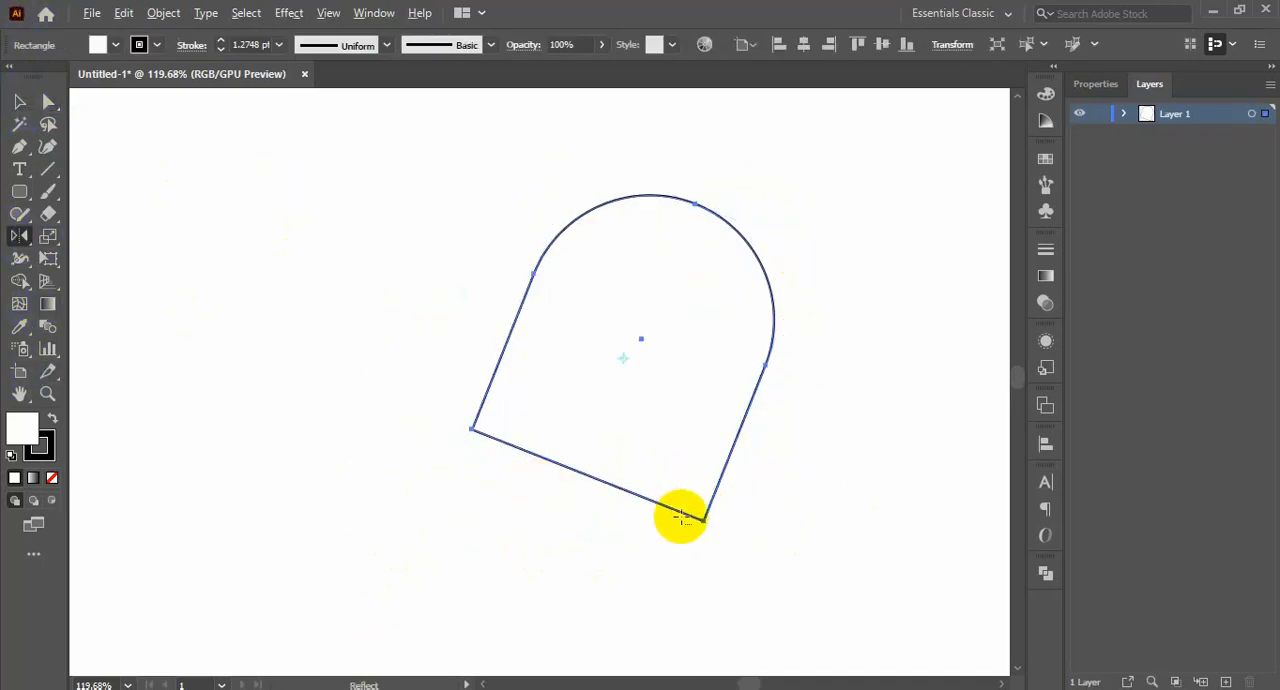
alt+click(705, 519)
click(91, 601)
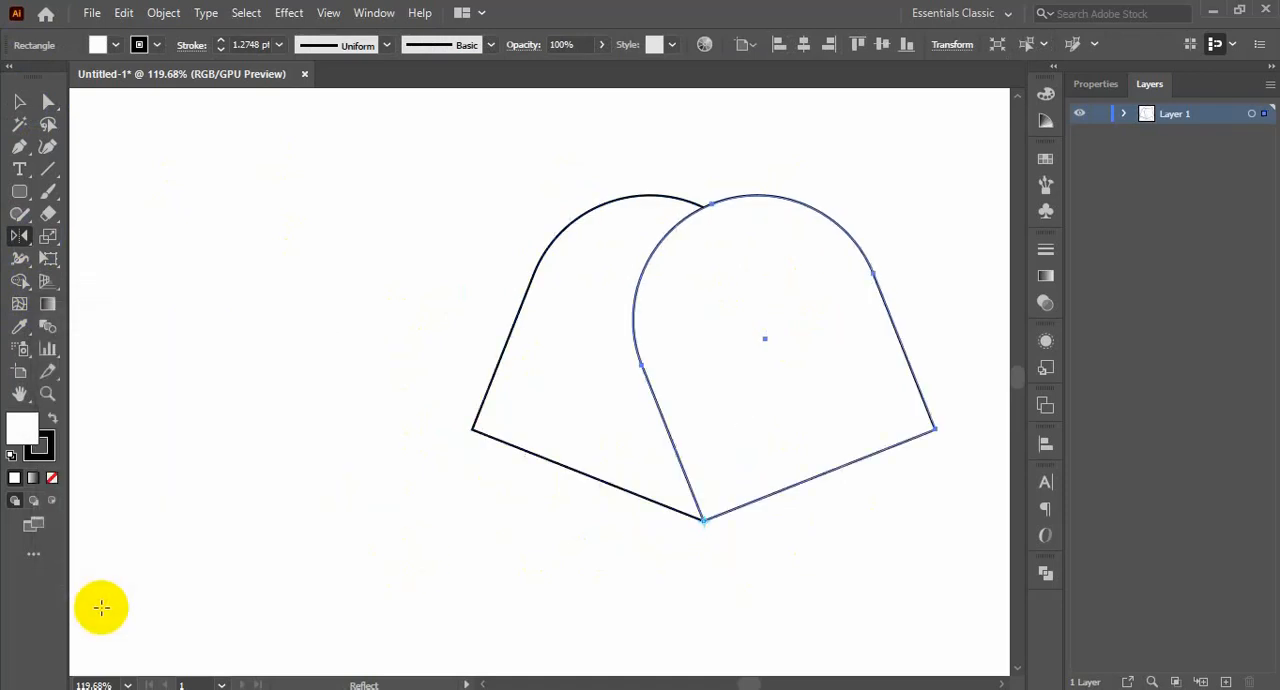
Remove the fill from both arch shapes, leaving only their black outlines
click(18, 101)
drag(208, 220, 795, 590)
click(52, 477)
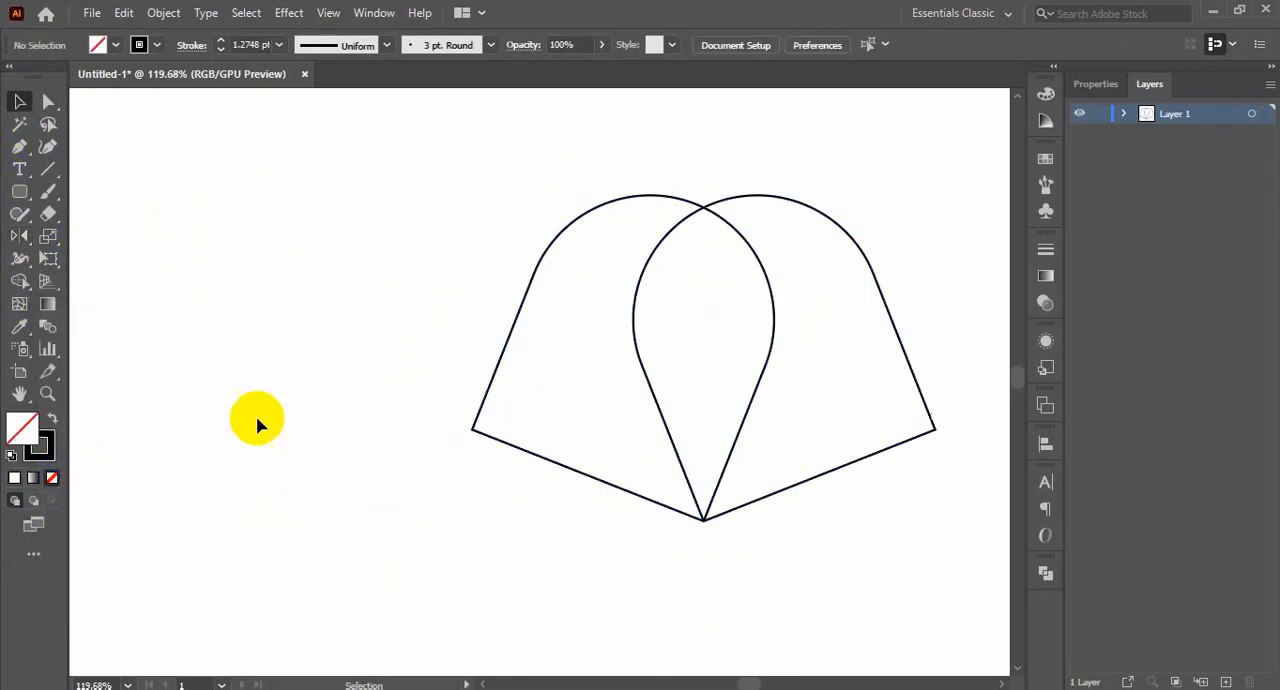
Align the two arches on their horizontal centers, try lowering the left-leaning one, and undo that move
drag(257, 421, 783, 560)
click(740, 44)
click(611, 104)
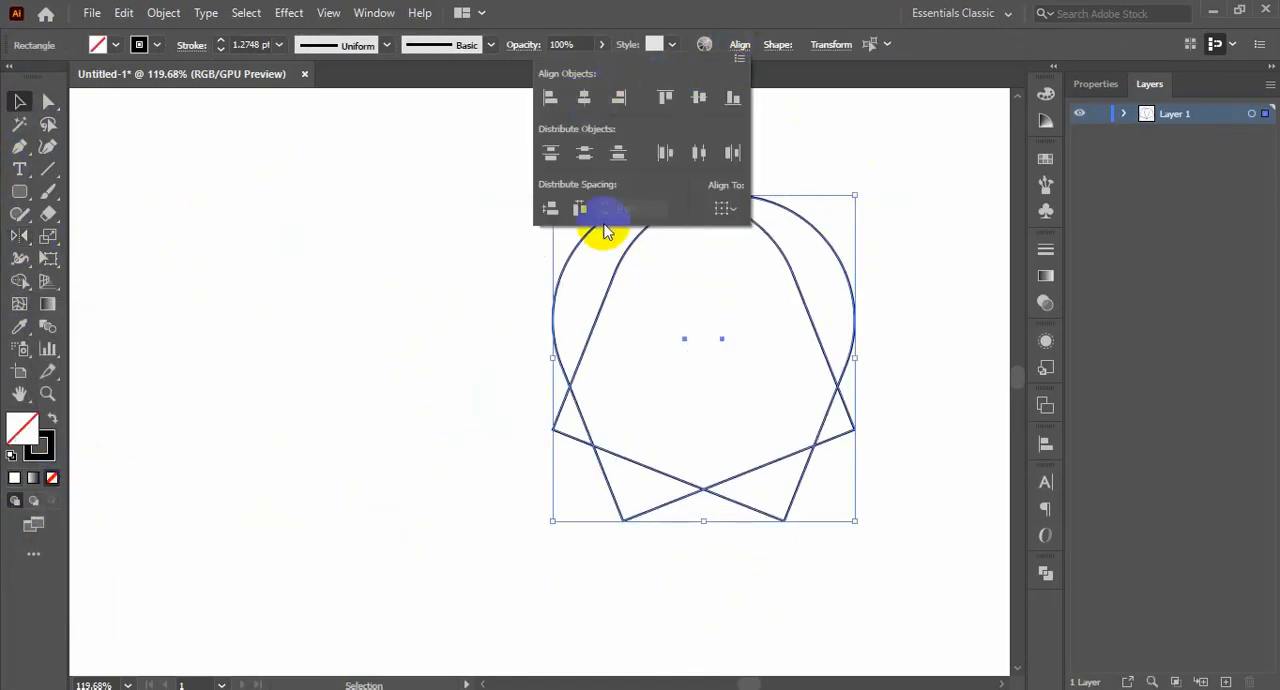
click(860, 534)
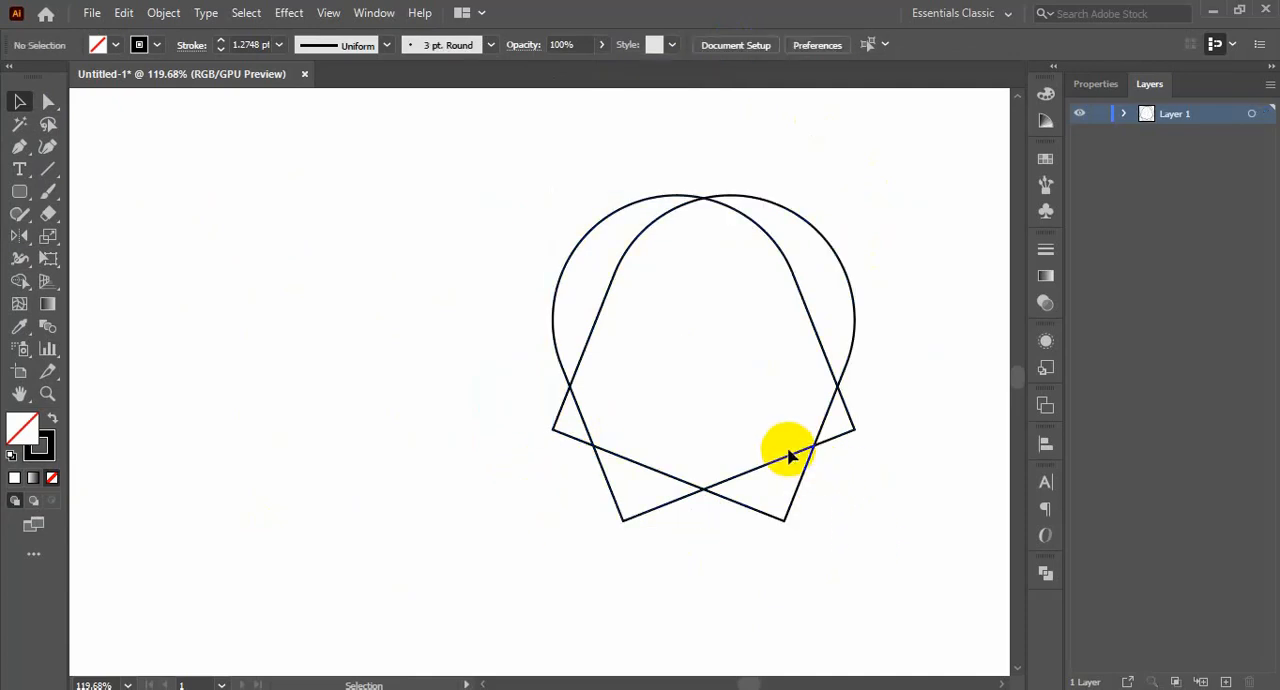
drag(754, 470, 754, 530)
click(880, 559)
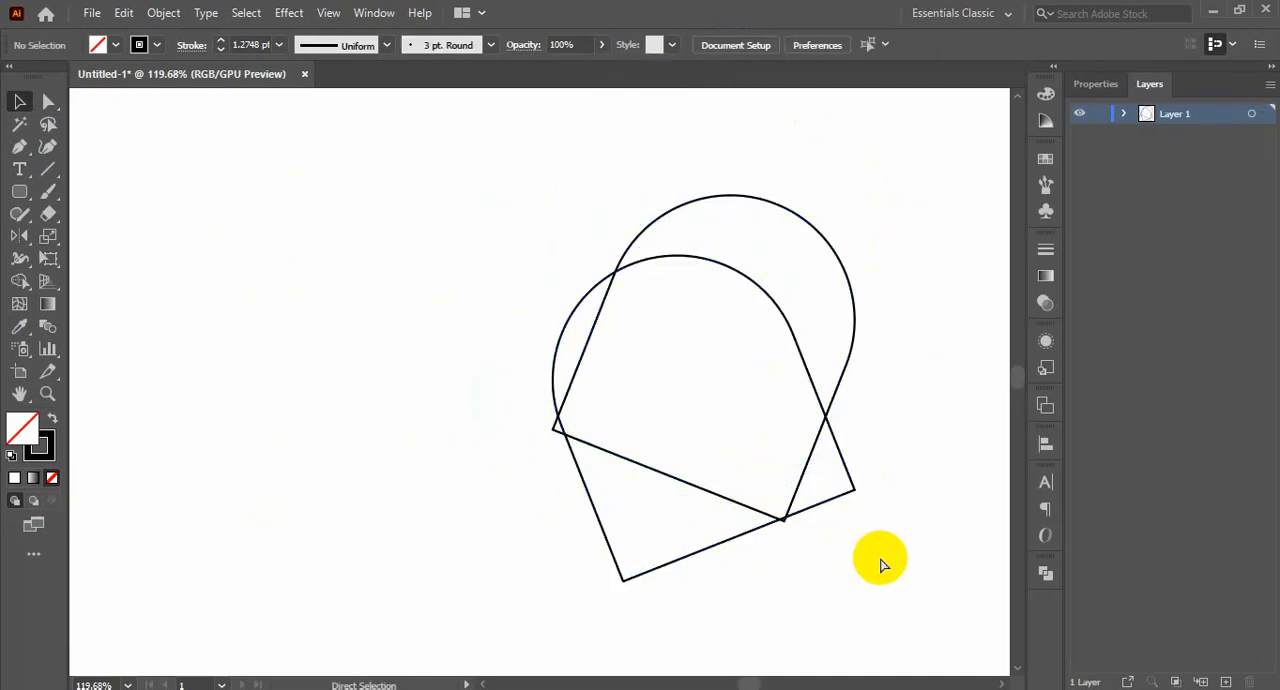
key(ctrl+z)
Lengthen the left-leaning arch by stretching its base outward, and delete the right-leaning arch
drag(743, 477, 777, 580)
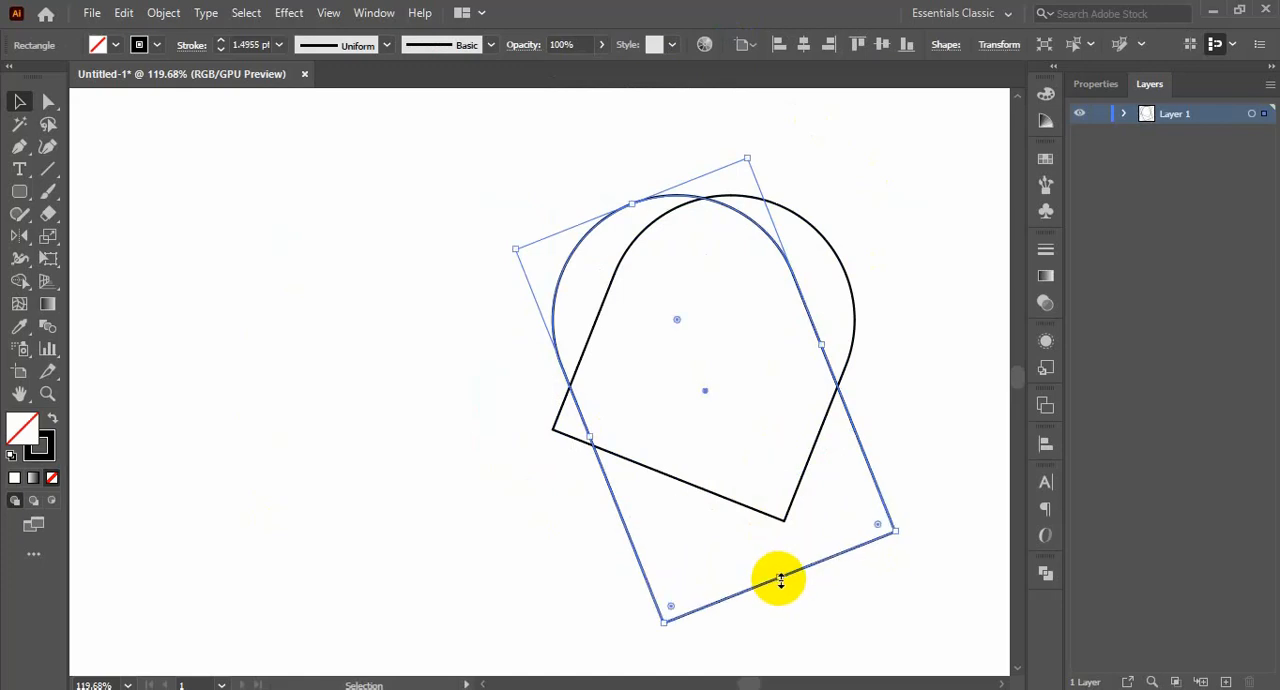
click(855, 345)
key(Delete)
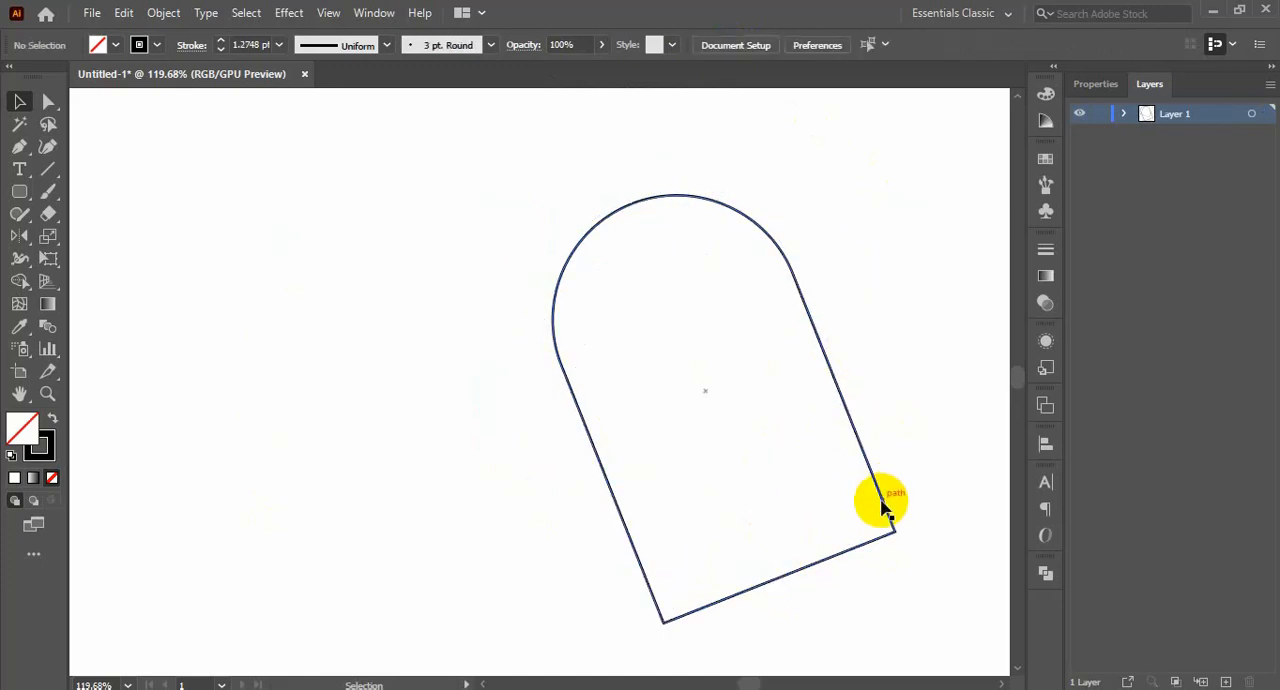
Move the lengthened arch to the left and reflect a copy across a vertical axis through the right corner of its base
drag(886, 509, 586, 451)
click(19, 237)
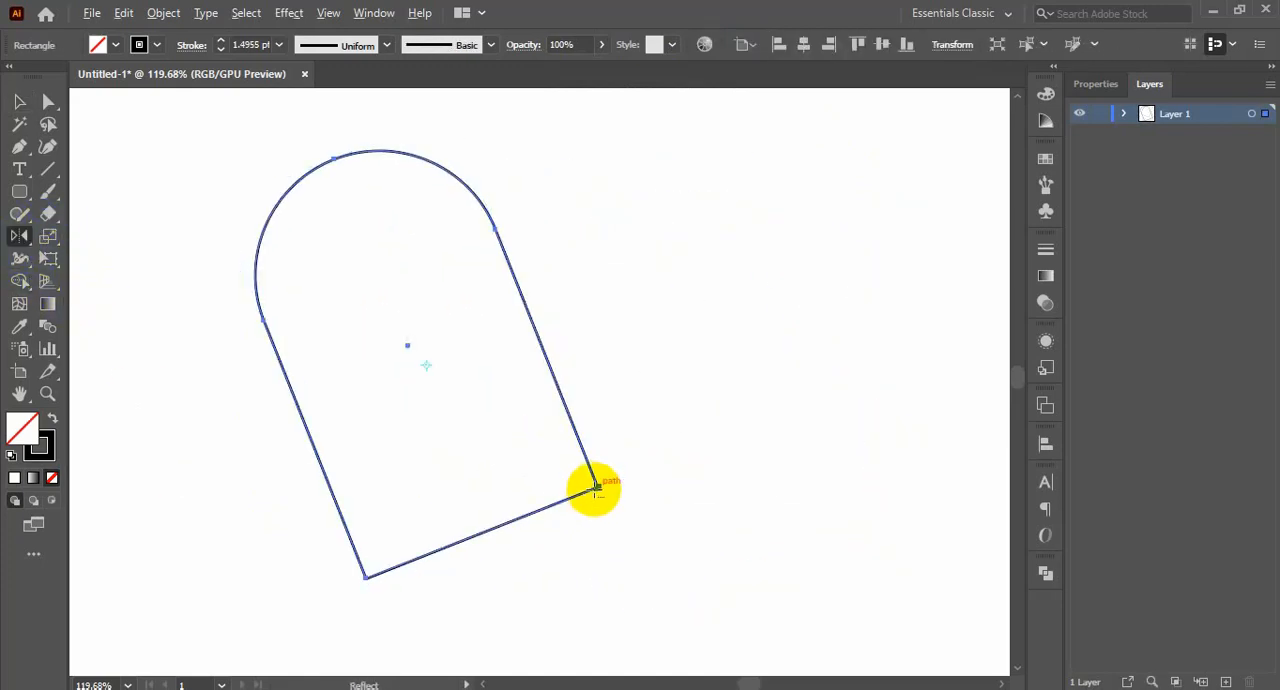
alt+click(595, 486)
click(101, 601)
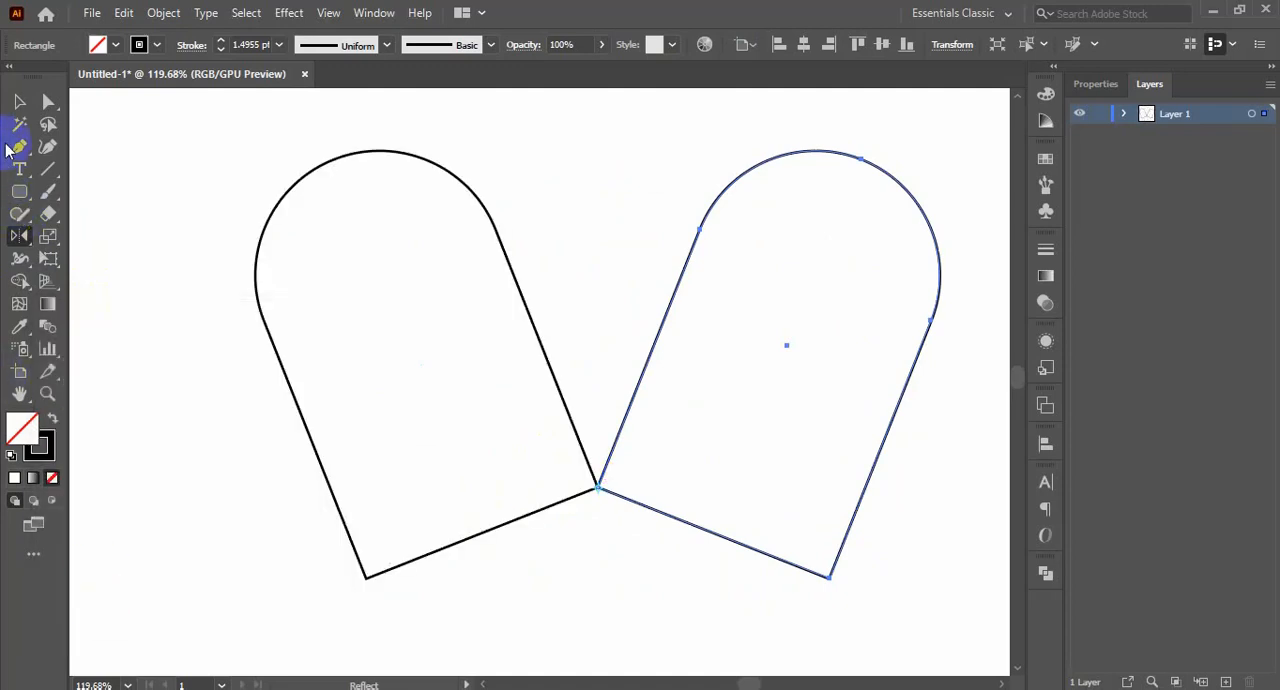
Align both arches on their horizontal centers, and shift the right-leaning one right until their rounded tops form a heart's upper lobes
click(19, 101)
drag(880, 373, 423, 451)
click(739, 45)
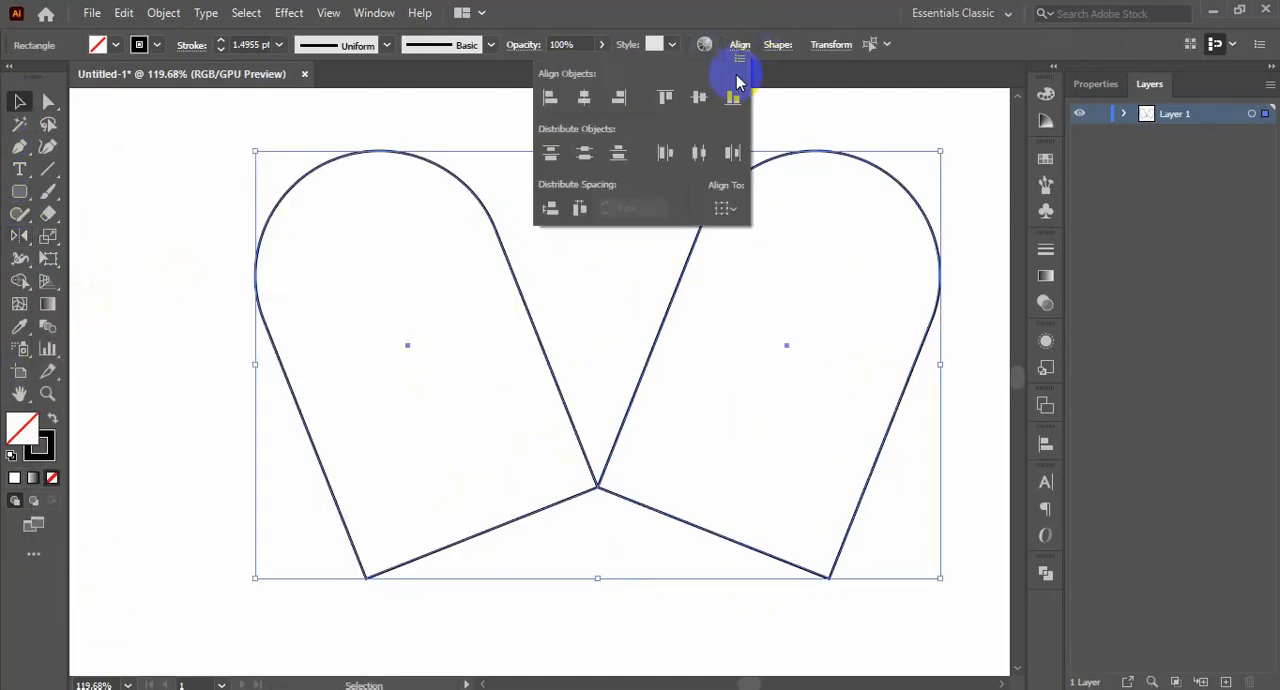
click(585, 98)
click(829, 443)
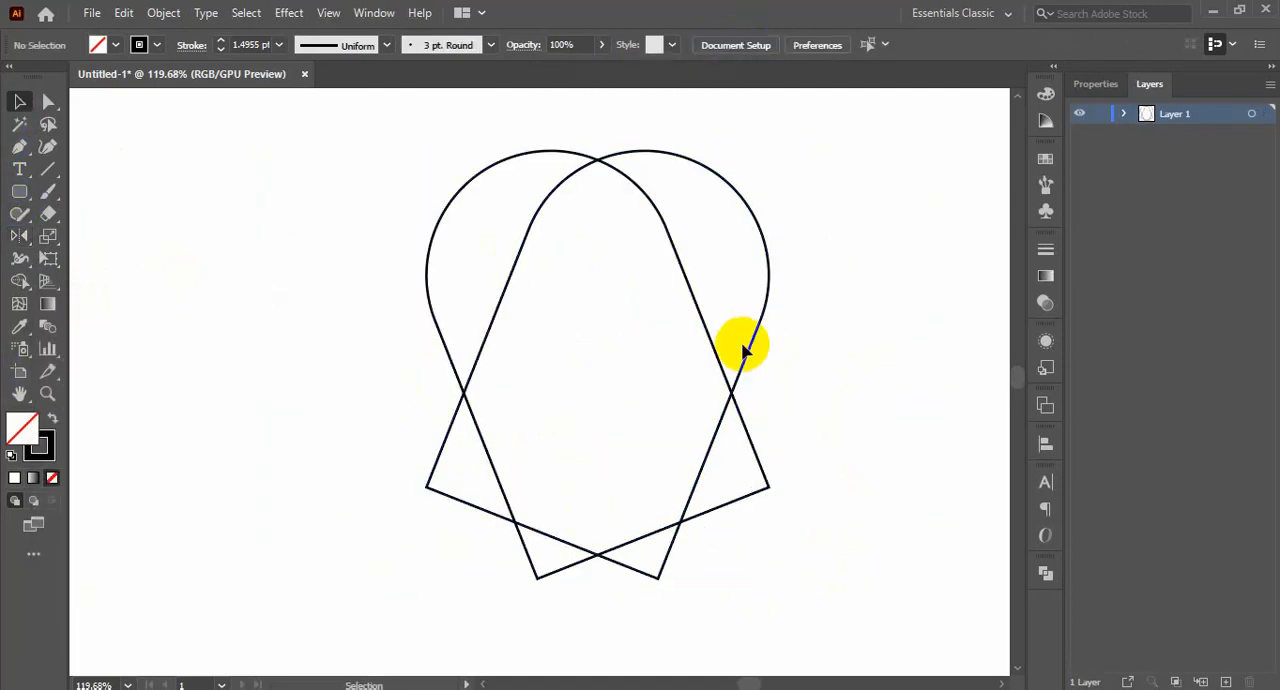
click(751, 344)
drag(751, 344, 862, 357)
click(882, 393)
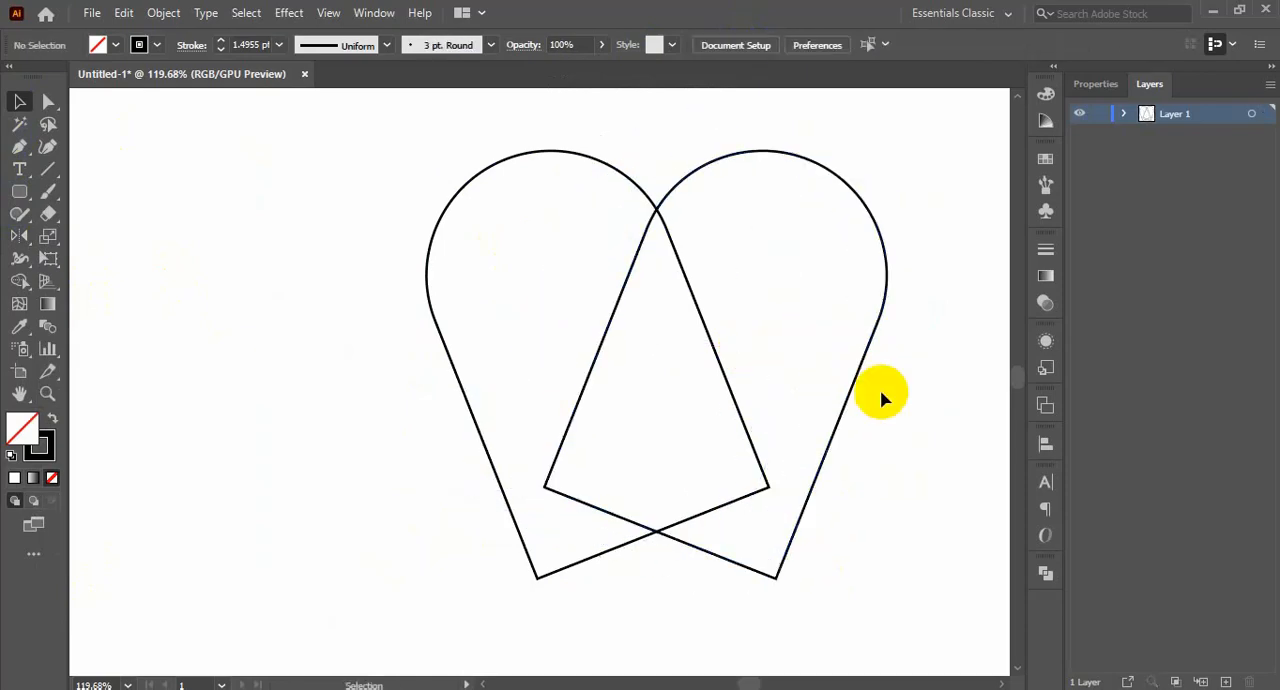
Merge all regions of the two overlapping arches into a single outline with the Shape Builder tool
drag(906, 281, 333, 604)
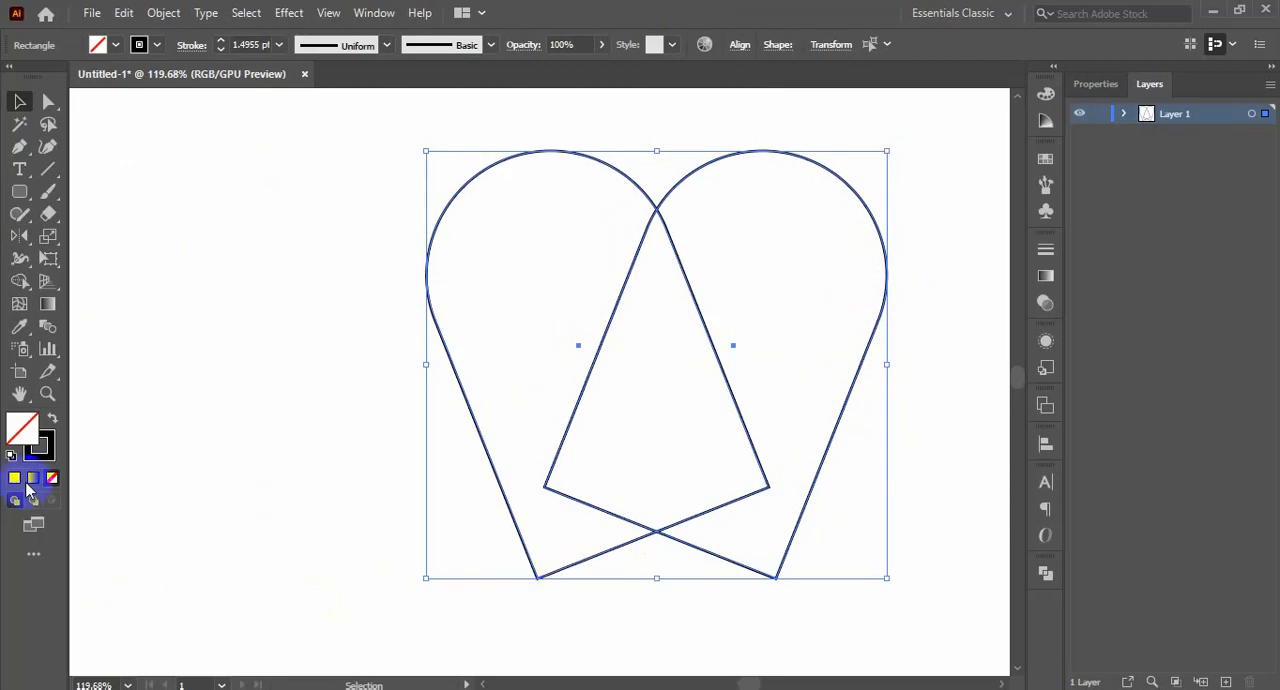
click(24, 286)
drag(757, 366, 553, 413)
key(ctrl+z)
mouse_move(643, 449)
mouse_down()
mouse_move(611, 349)
mouse_move(540, 400)
mouse_up()
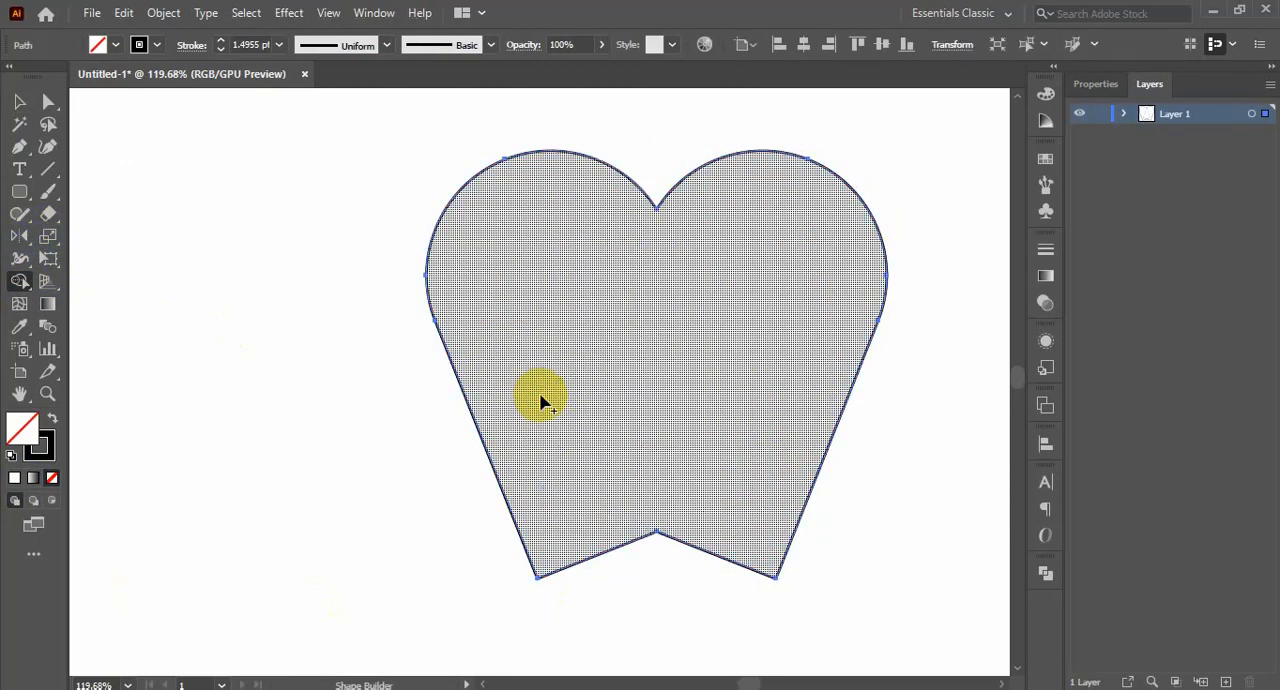
key(v)
click(296, 383)
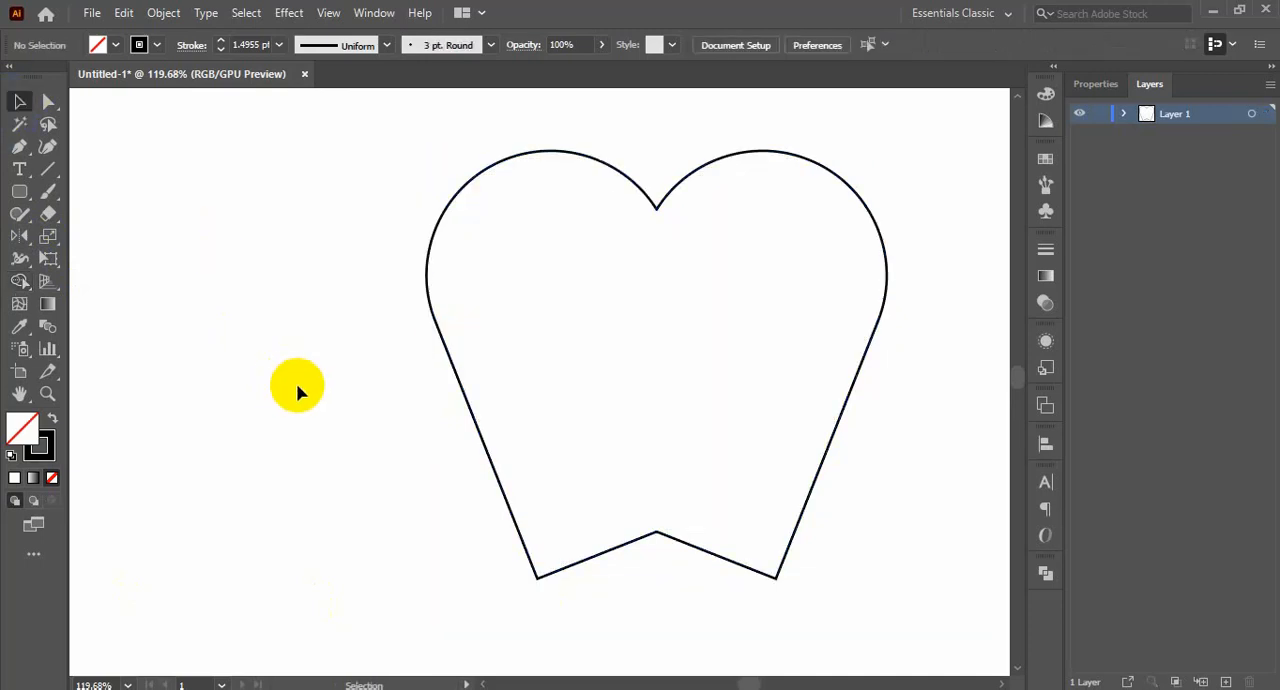
Delete the middle anchor point of the merged shape's bottom notch, leaving the path open at the base
drag(883, 554, 686, 440)
drag(538, 512, 554, 574)
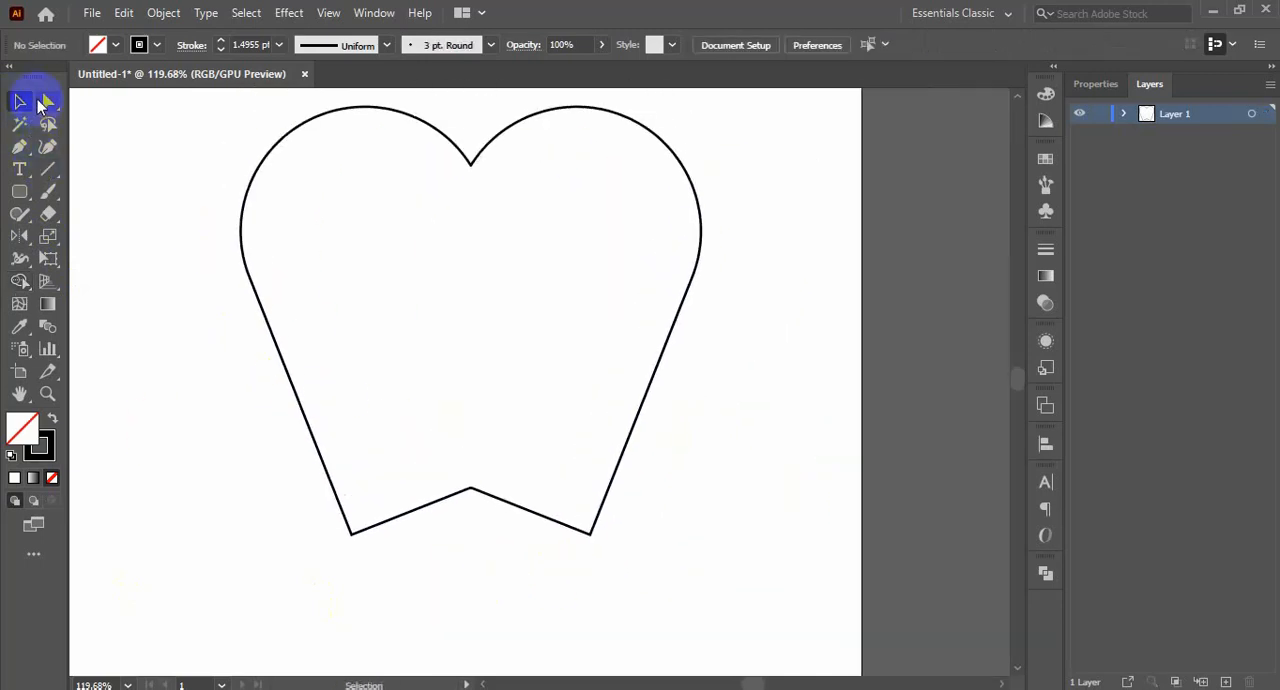
click(46, 101)
drag(459, 453, 491, 546)
key(Delete)
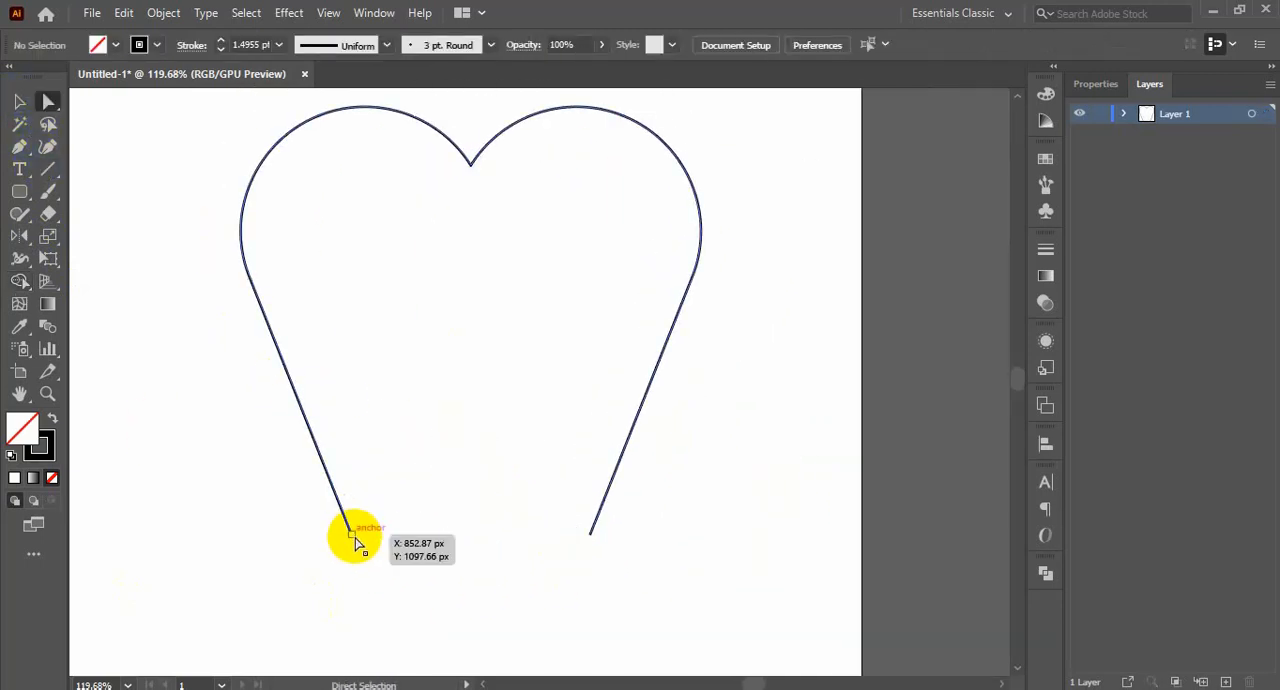
Move the two open bottom endpoints together at the center to form the heart's lower tip
drag(351, 536, 440, 533)
drag(591, 540, 471, 534)
key(ctrl+shift+a)
click(504, 608)
scroll(506, 612, up, 1)
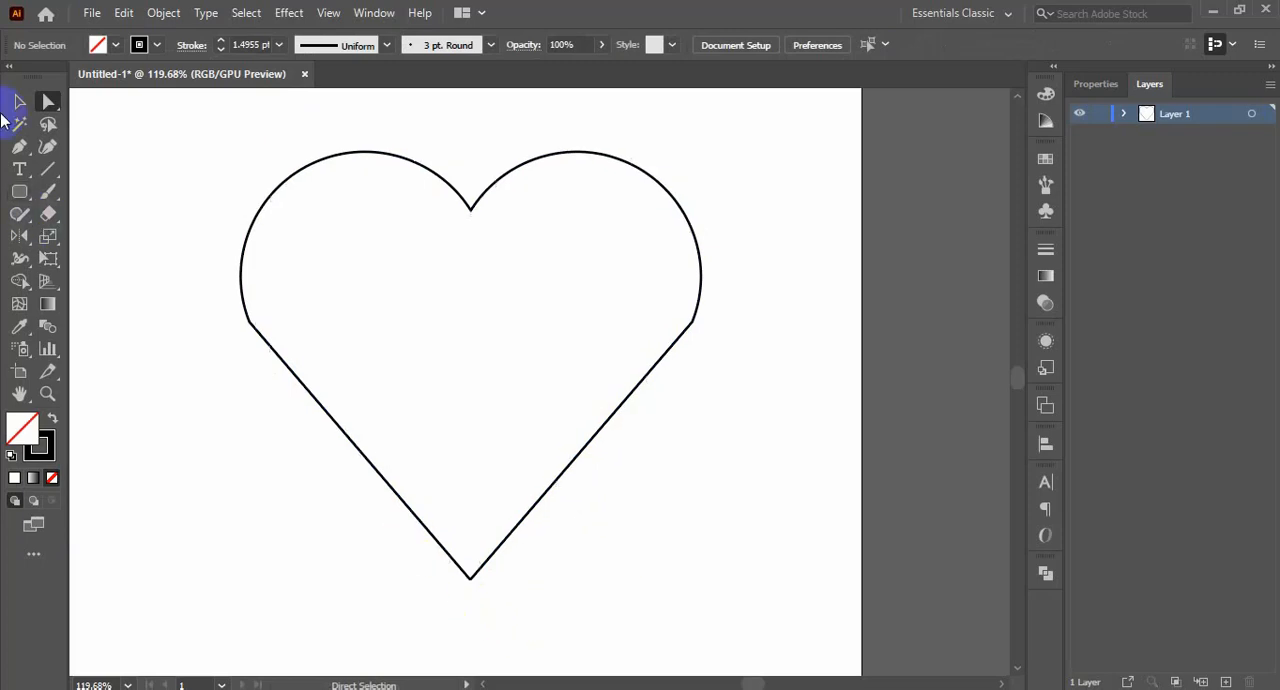
Select the whole heart outline and join its open ends into a closed path
click(19, 102)
drag(148, 156, 760, 528)
key(ctrl+j)
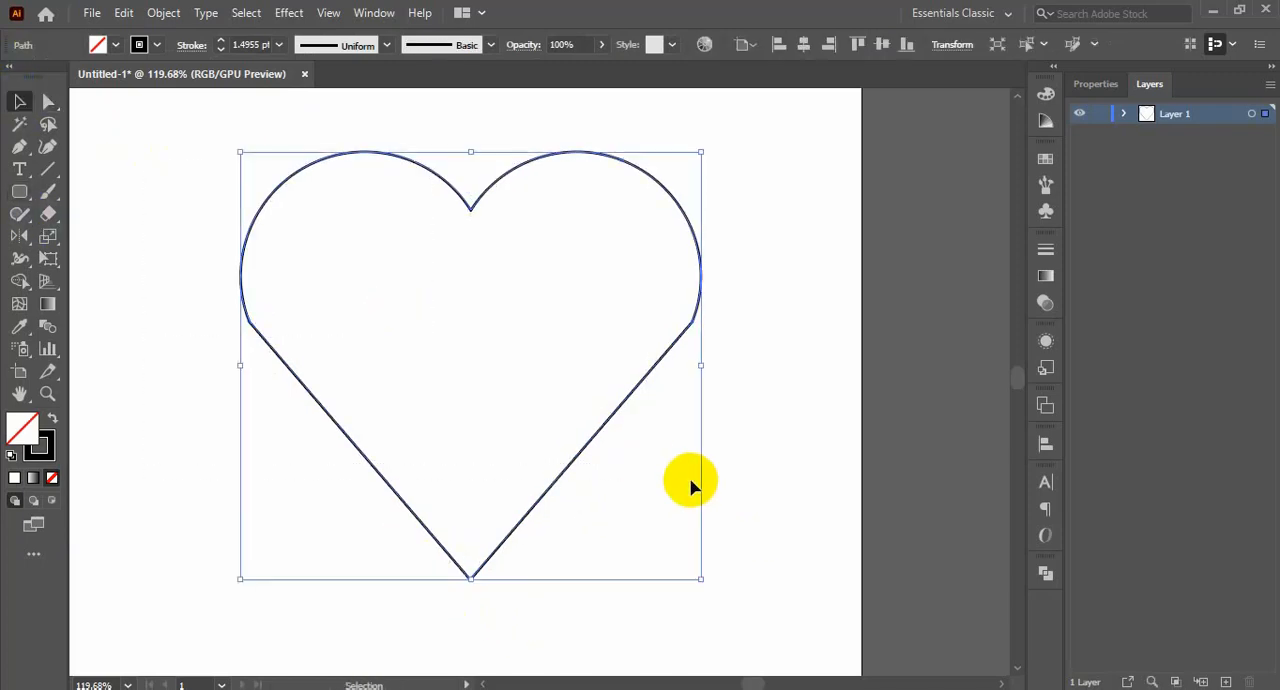
Open the Artistic_ChalkCharcoalPencil brush library for the selected heart outline
click(491, 45)
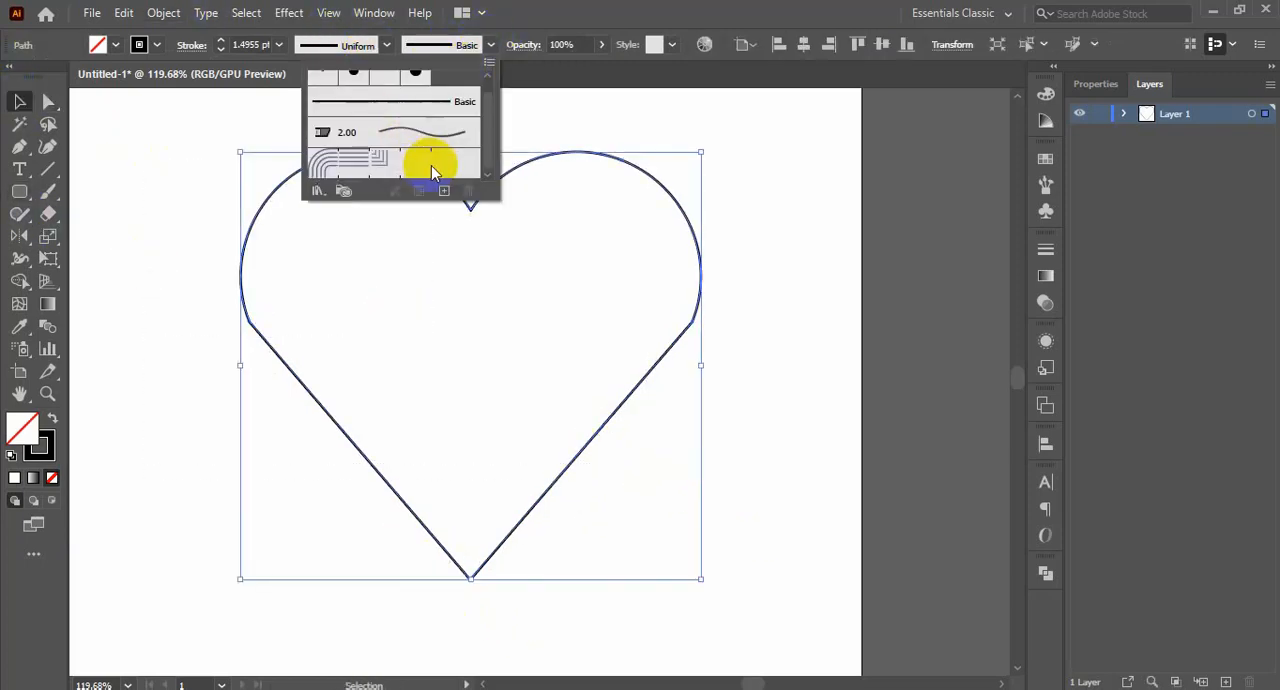
click(386, 45)
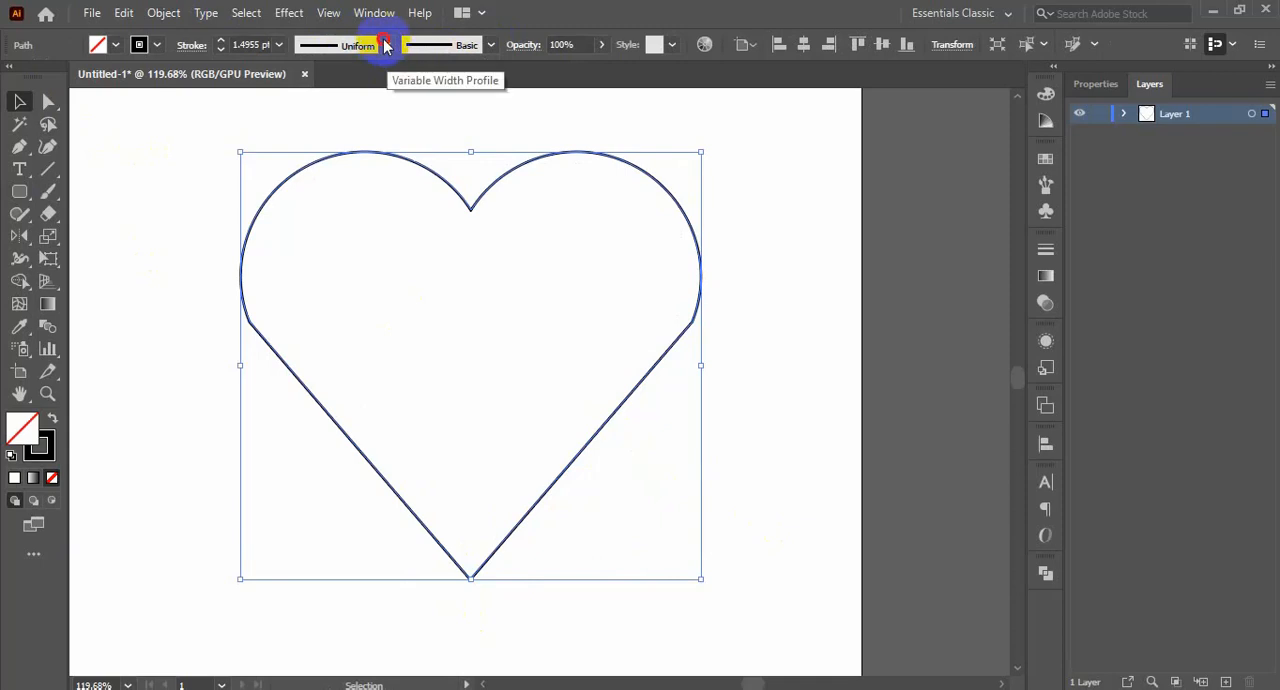
click(491, 44)
scroll(436, 156, down, 1)
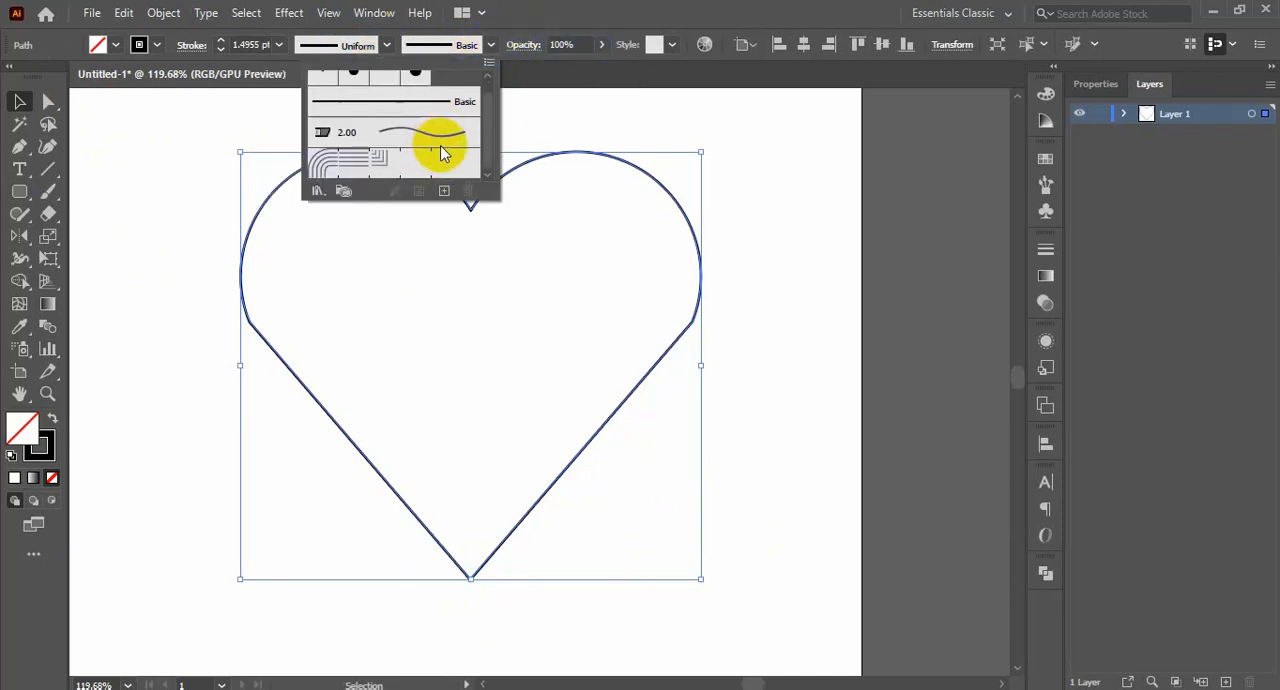
scroll(436, 150, up, 1)
click(316, 191)
mouse_move(394, 243)
click(577, 243)
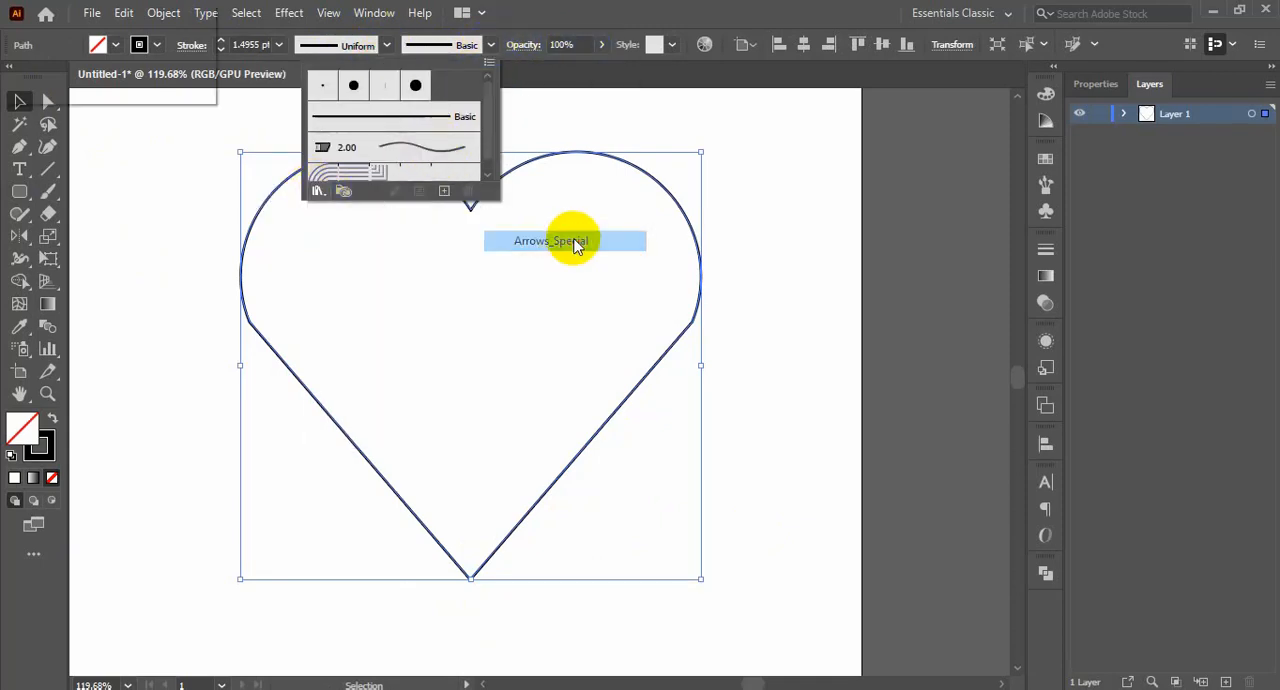
click(600, 426)
drag(663, 452, 663, 605)
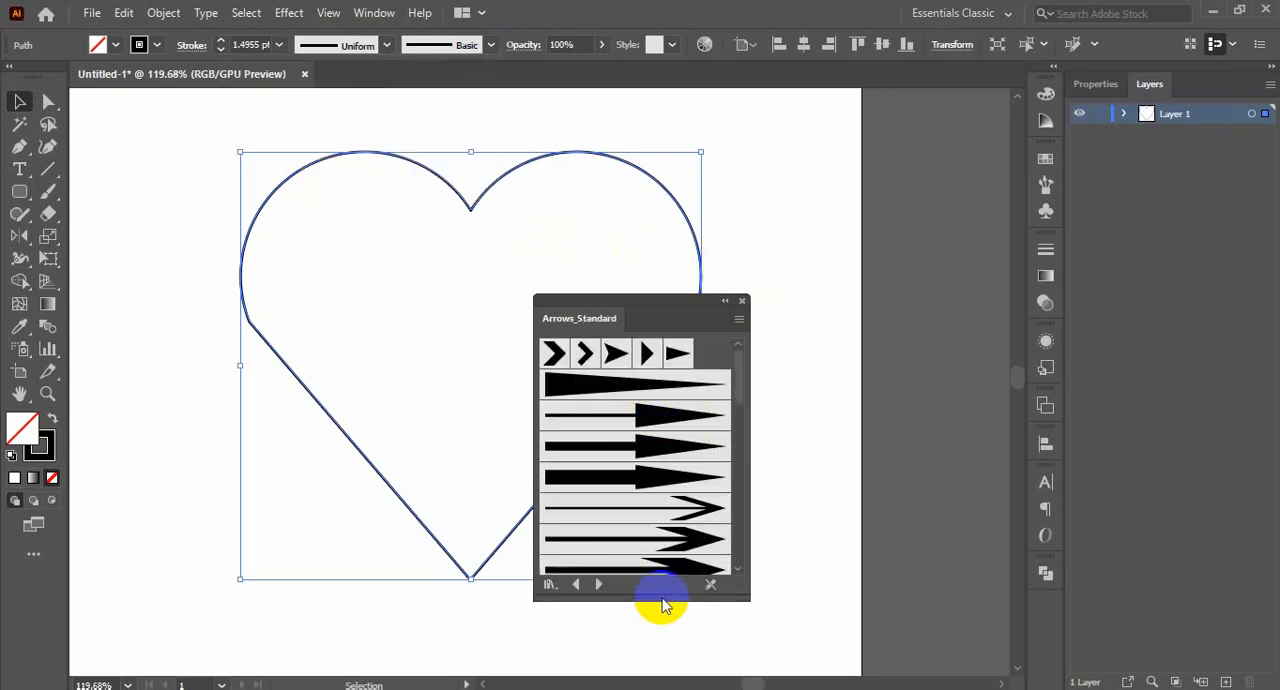
click(598, 584)
Try several chalk brushes on the heart outline, apply the Charcoal - Varied brush, and close the brush library
click(646, 452)
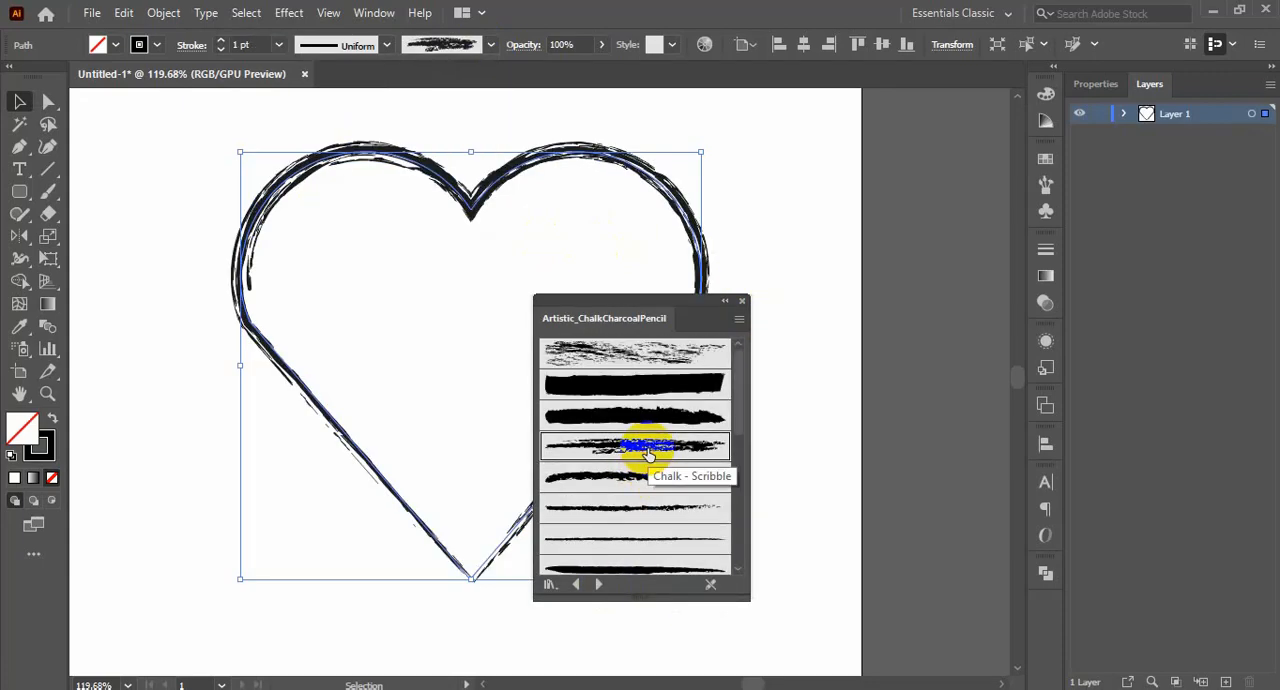
click(662, 353)
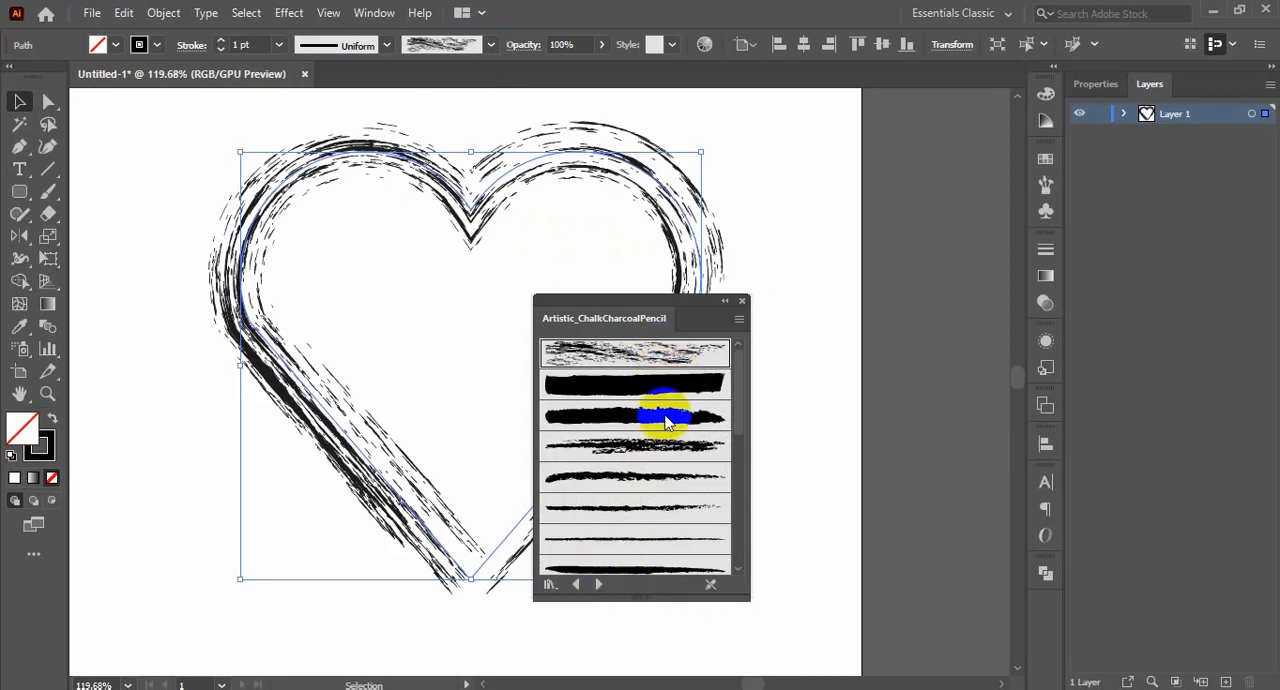
drag(627, 302, 772, 195)
drag(800, 491, 794, 621)
click(769, 563)
scroll(790, 530, down, 3)
click(755, 575)
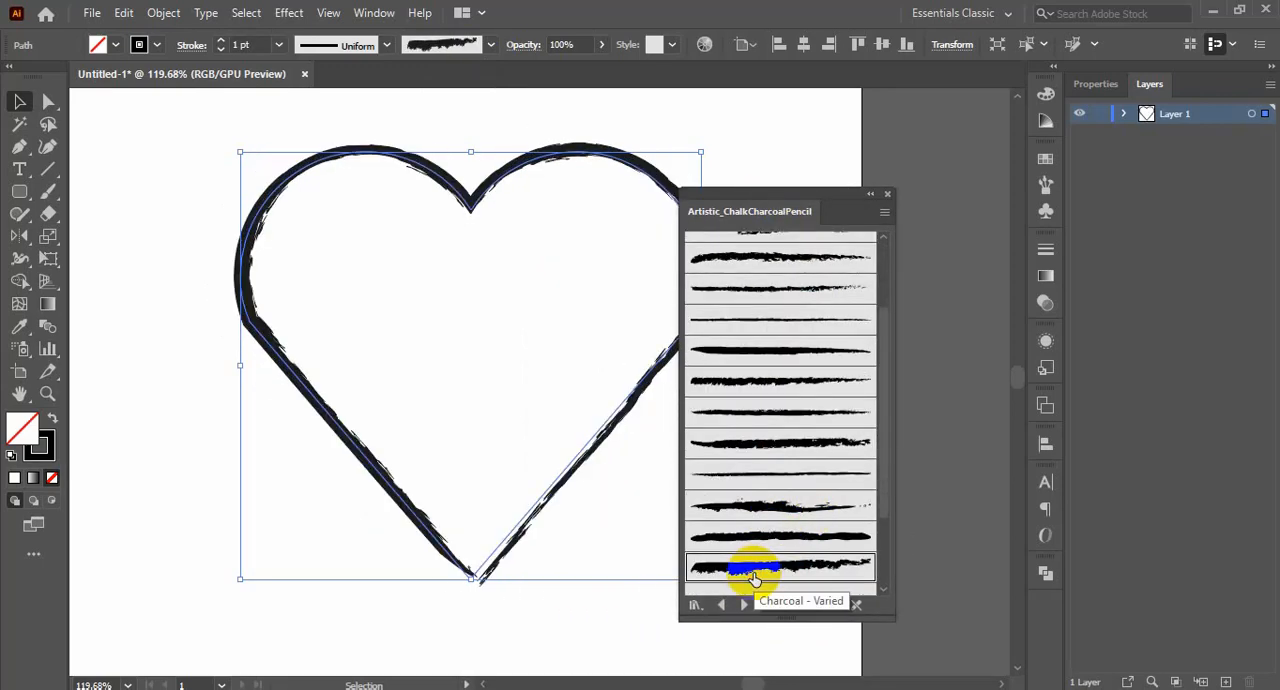
drag(814, 188, 884, 120)
click(969, 125)
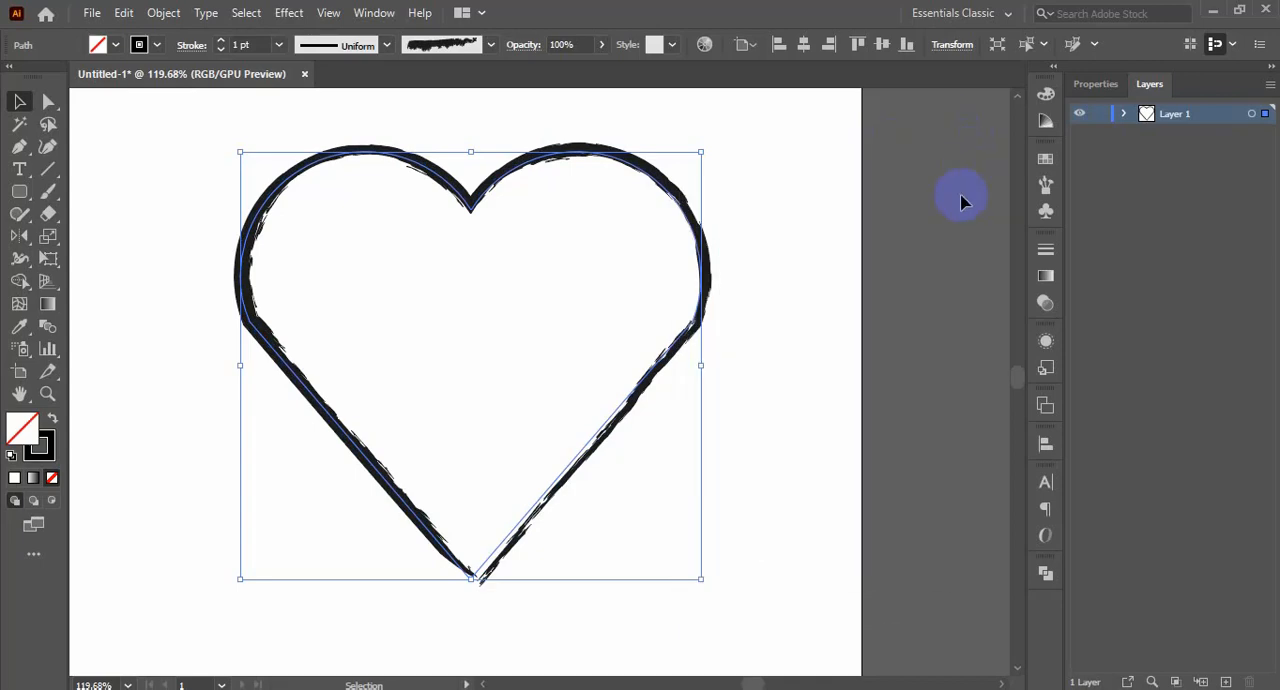
Change the heart outline's stroke color to light gray CCCCCC and deselect it
click(782, 237)
drag(782, 237, 397, 637)
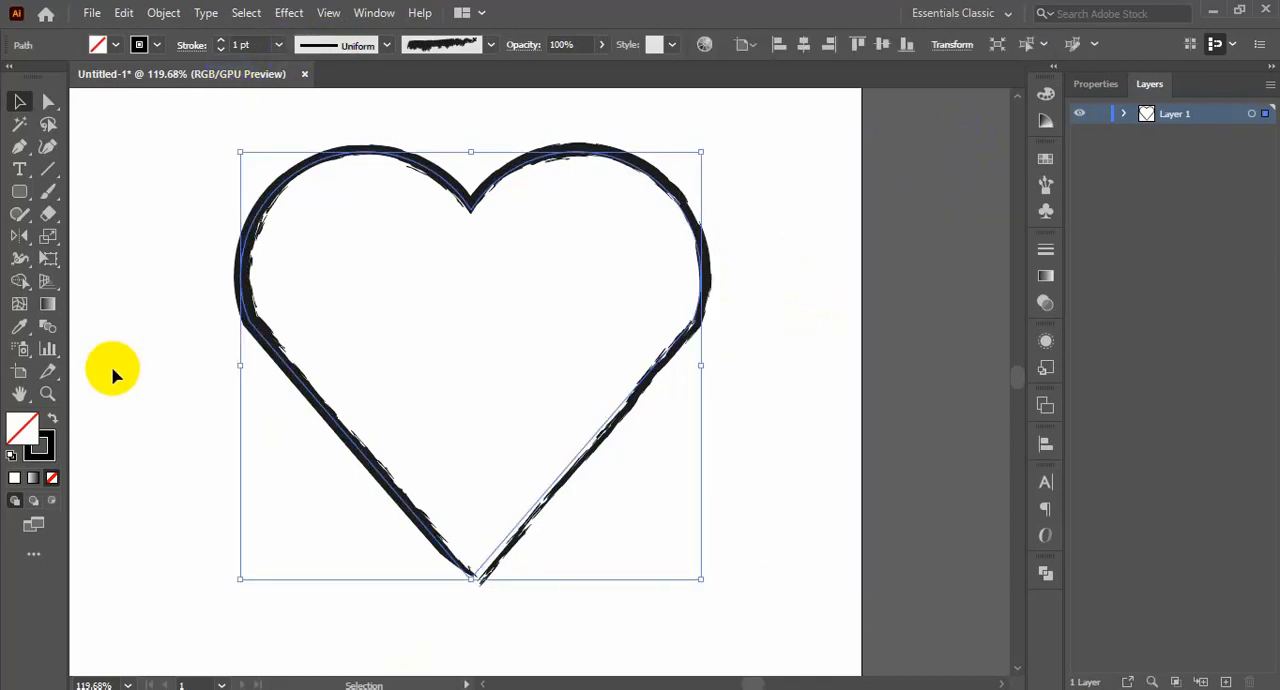
click(40, 446)
click(139, 44)
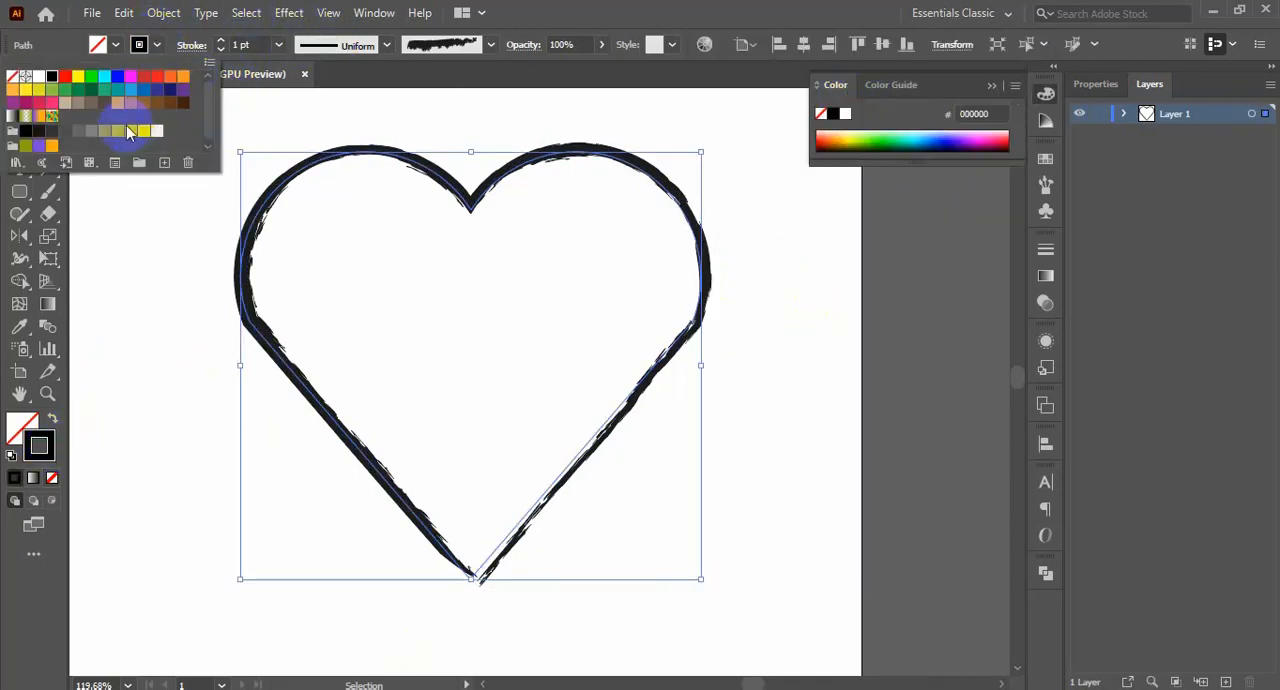
click(128, 133)
click(770, 365)
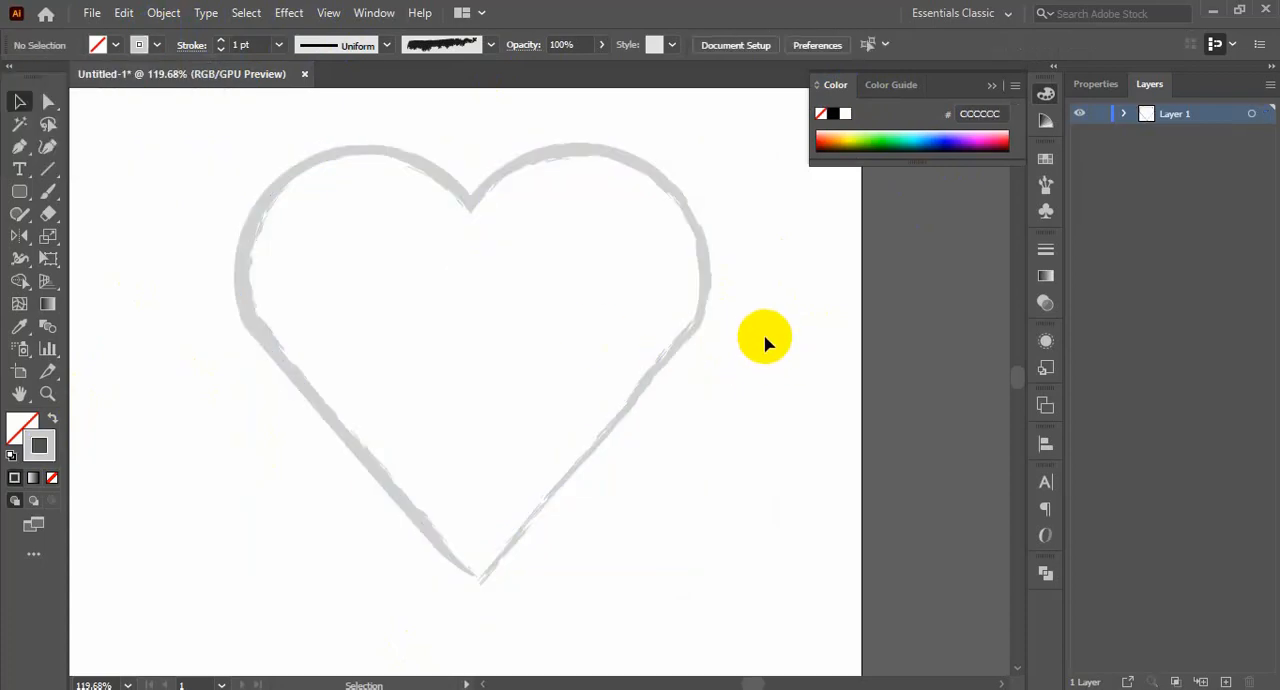
Place the heart into the Photoshop design between the title and the chocolate splash, scaled to about 12% and rotated about -21°
click(400, 495)
drag(366, 451, 178, 689)
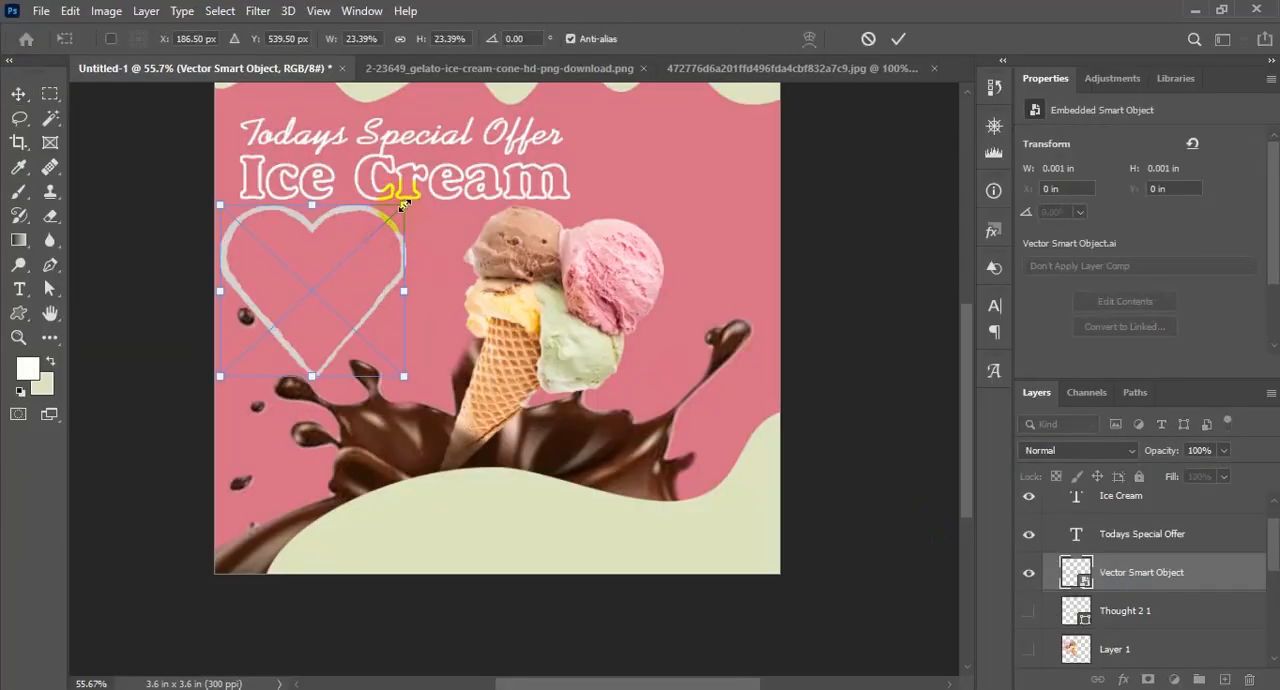
drag(403, 205, 299, 271)
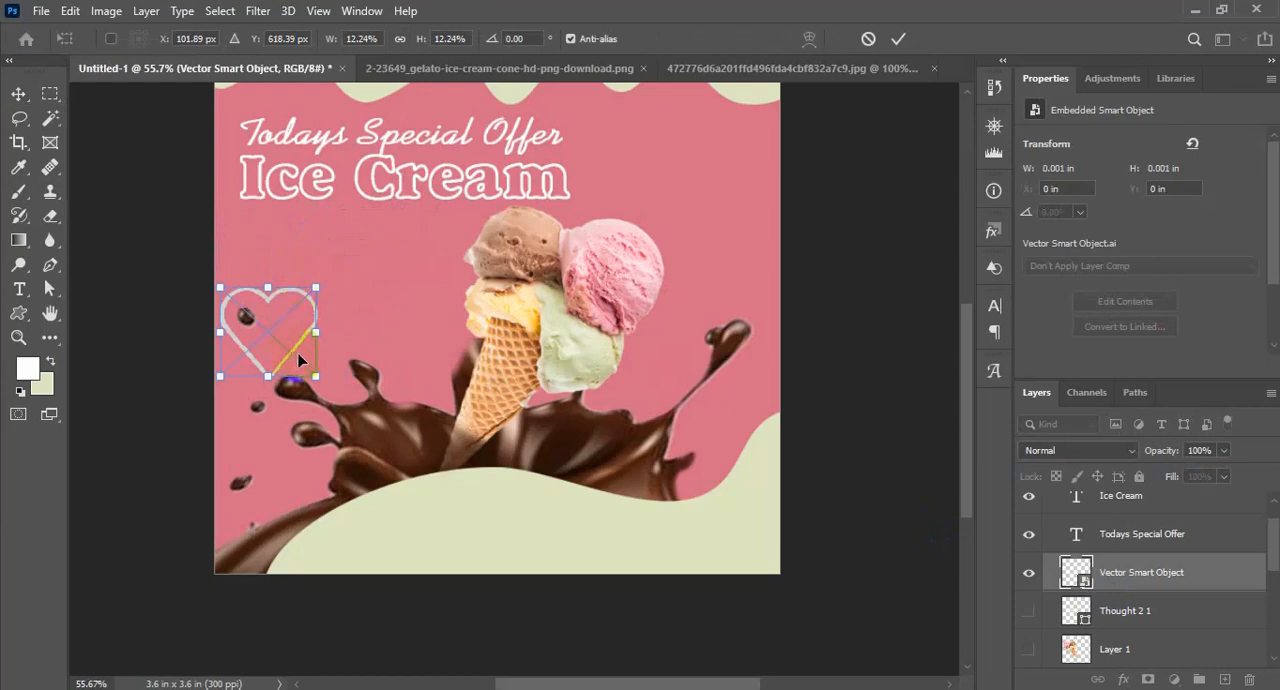
drag(299, 360, 405, 297)
drag(446, 226, 420, 214)
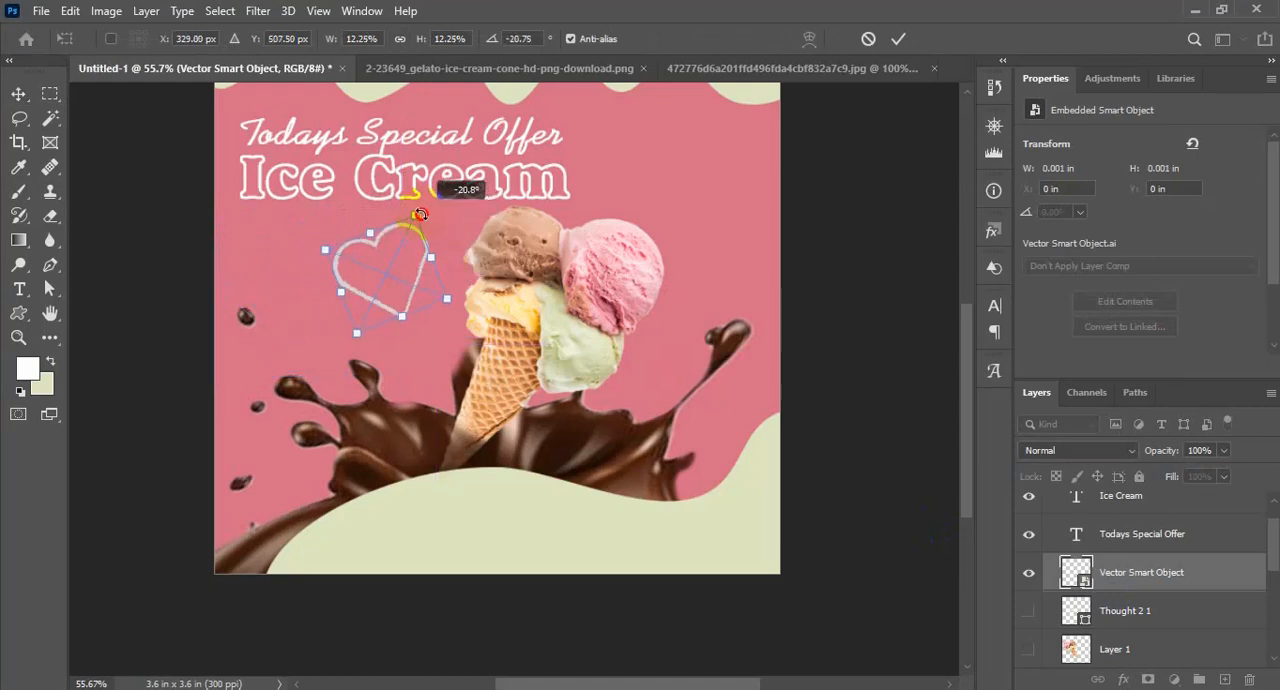
key(Return)
Switch back to Illustrator, select the heart outline and activate the Direct Selection tool
scroll(543, 348, up, 8)
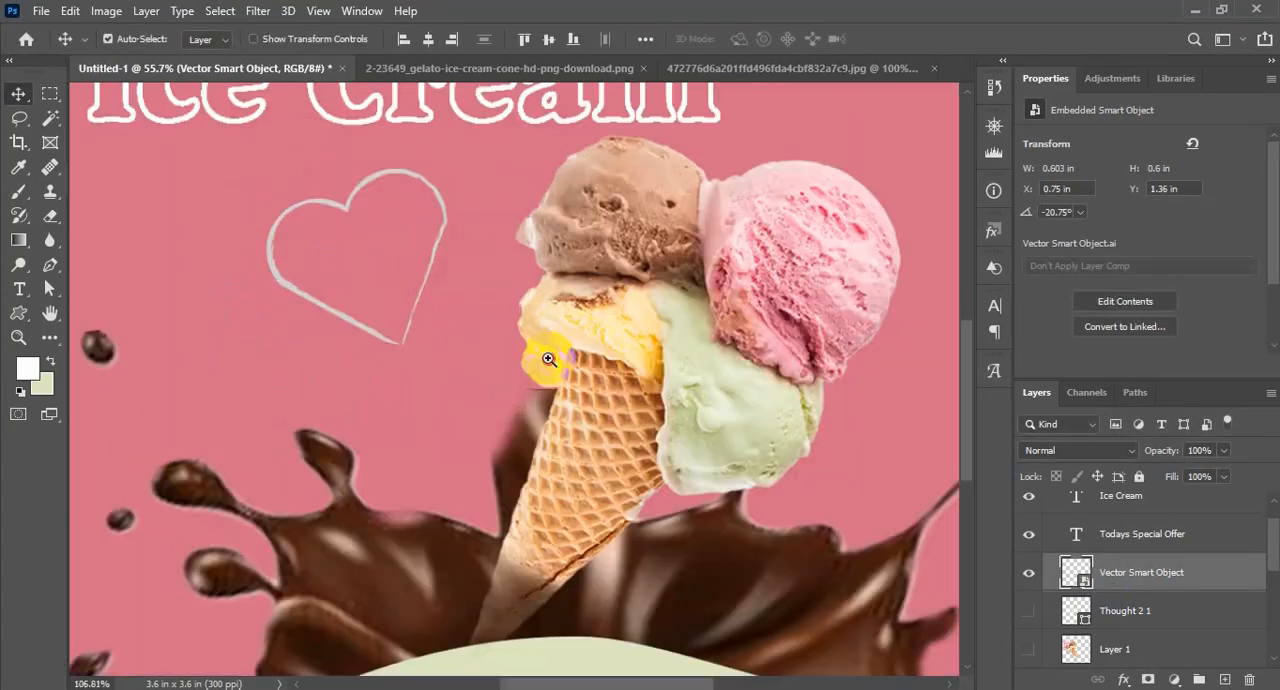
drag(504, 334, 518, 376)
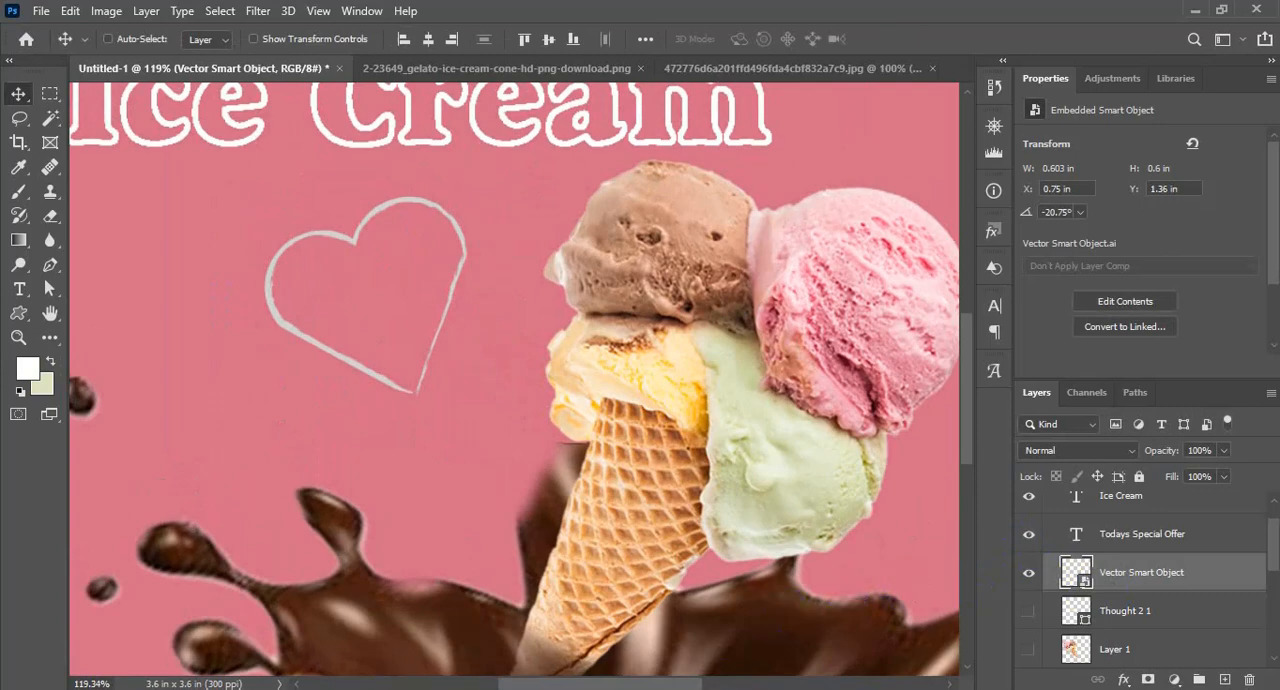
click(594, 687)
click(793, 601)
click(582, 459)
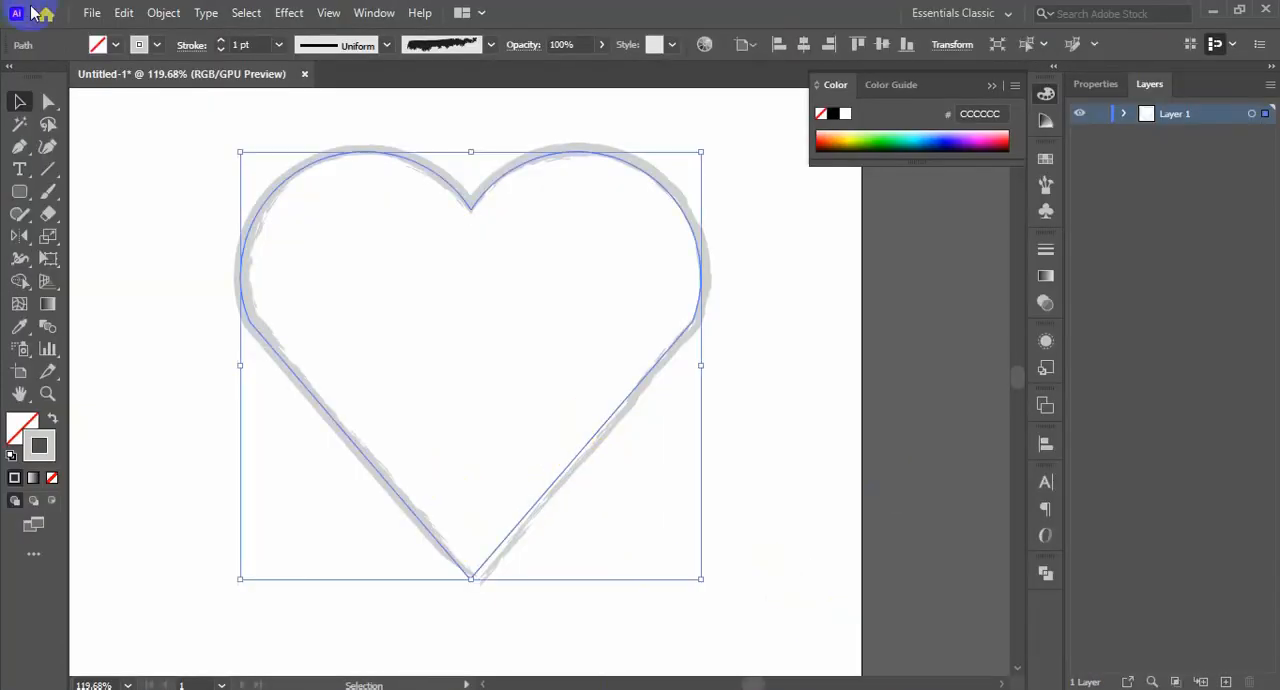
click(46, 101)
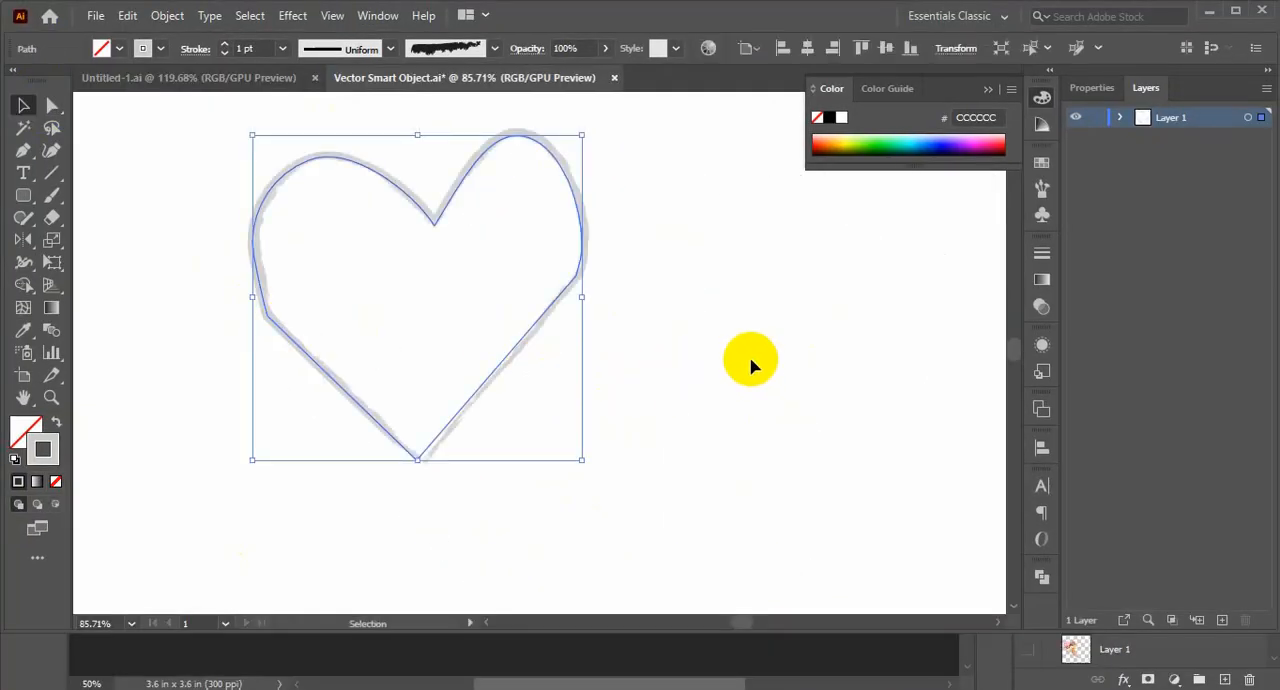
Set the heart smart object's stroke weight to 5 pt, save it, and return to the Photoshop design
click(224, 44)
click(224, 44)
click(224, 44)
click(224, 44)
click(755, 380)
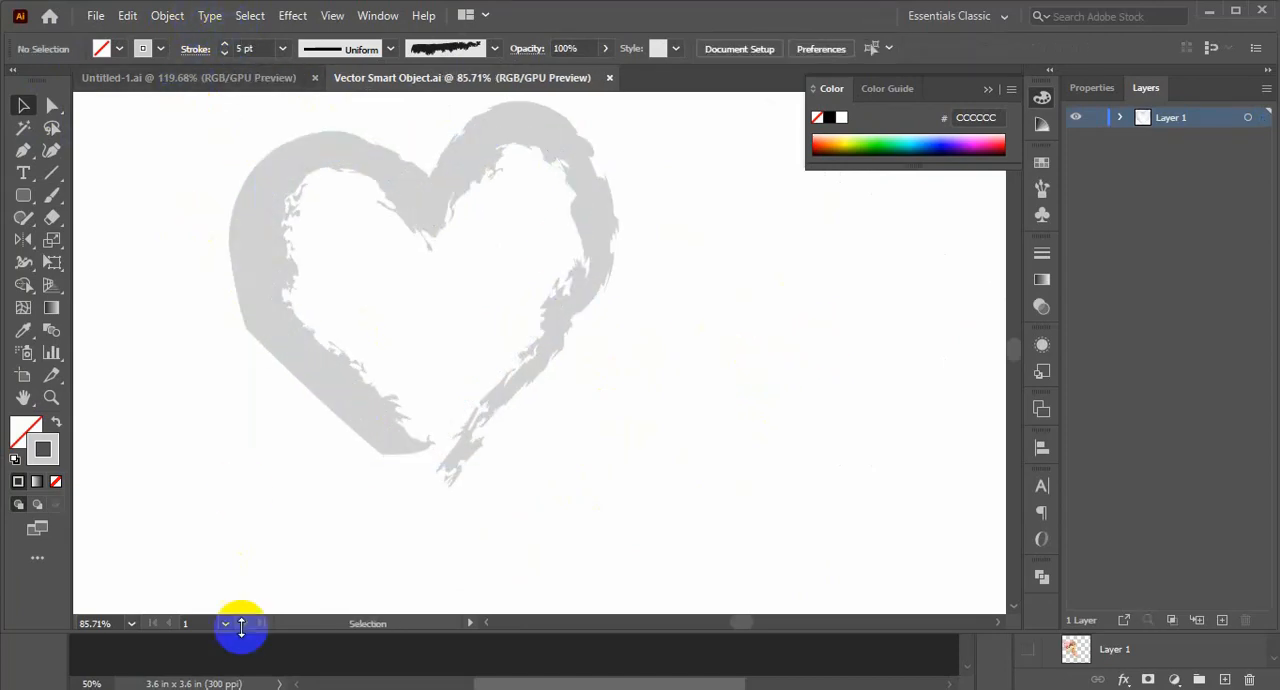
click(240, 687)
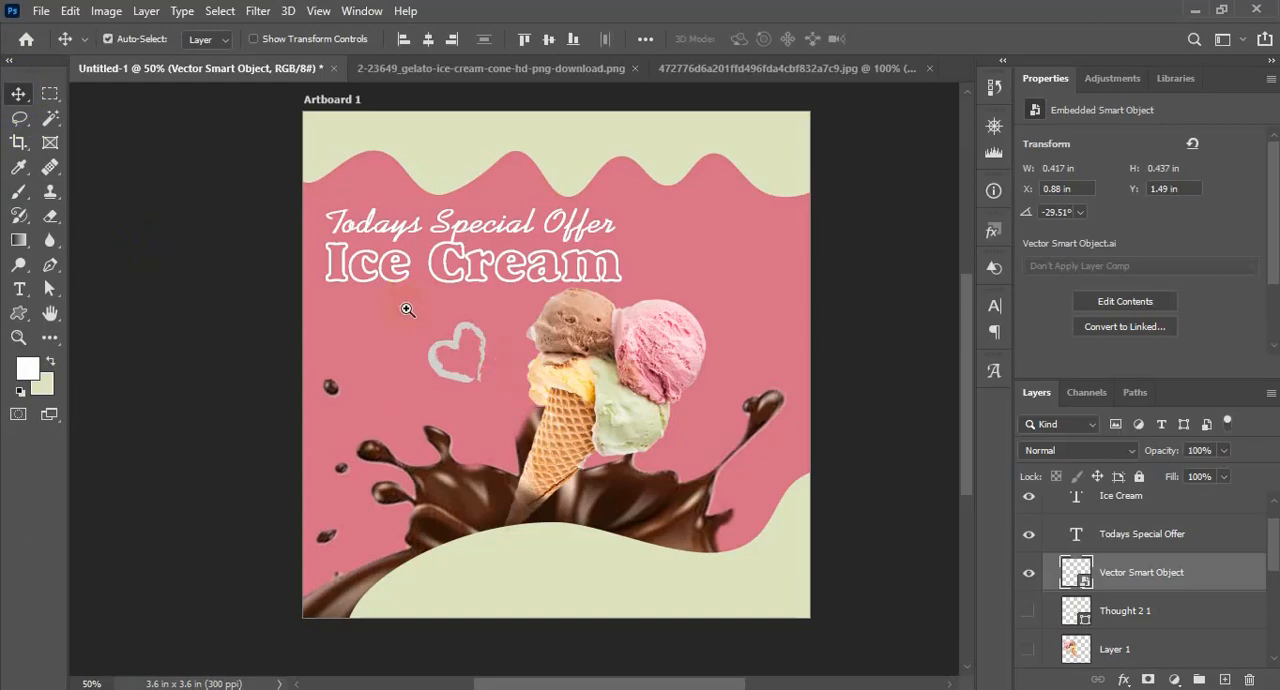
Add the price text "$2" on the pink background beside the heart
drag(407, 310, 449, 351)
click(21, 292)
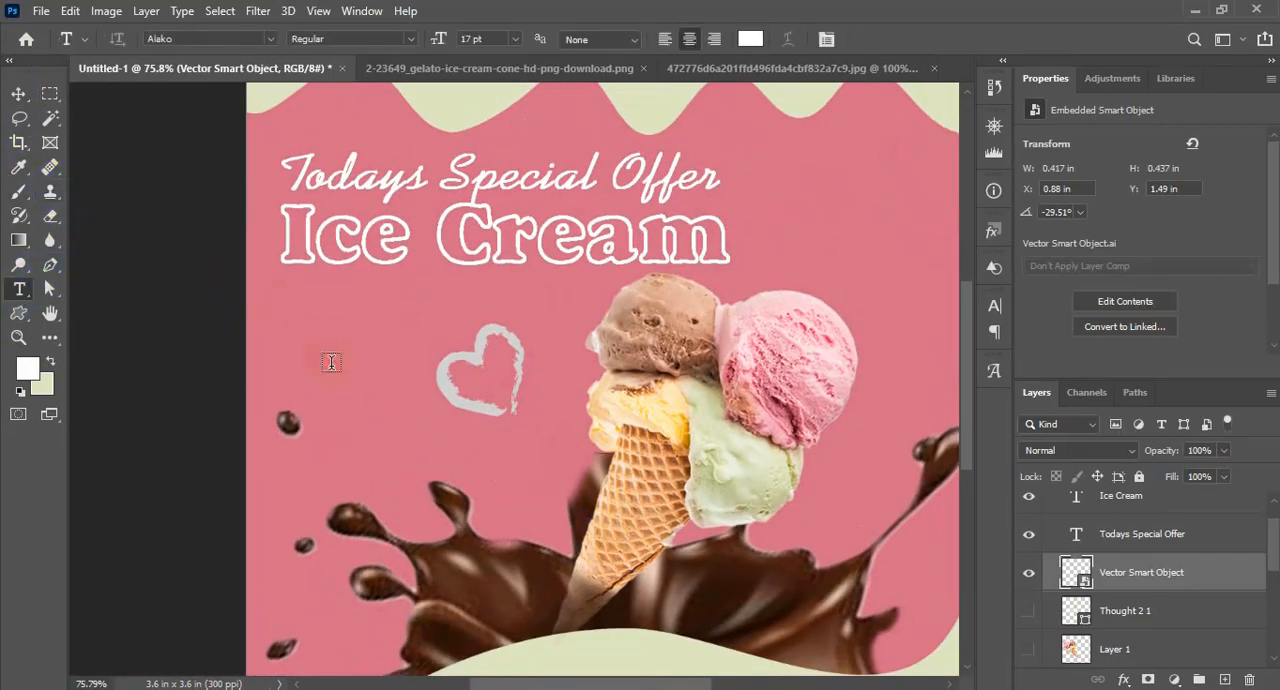
click(330, 363)
text(S)
Change the font of the whole "$2" text to Aero
key(ctrl+a)
click(472, 38)
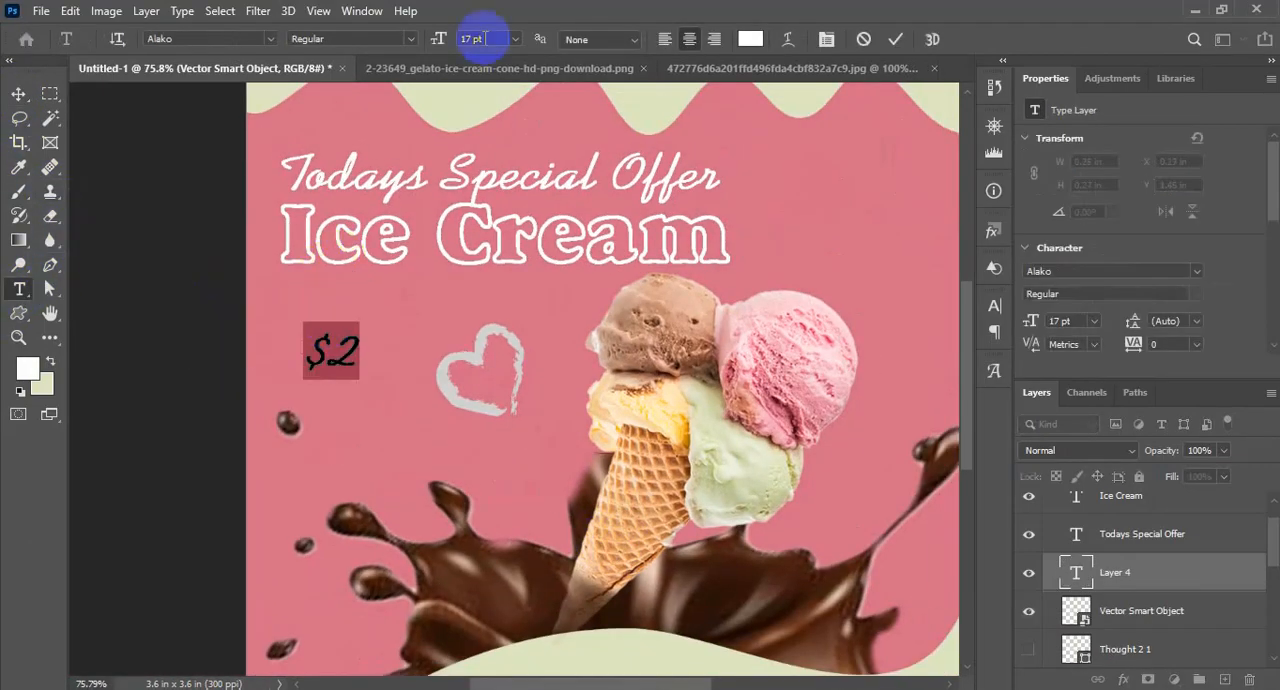
click(270, 39)
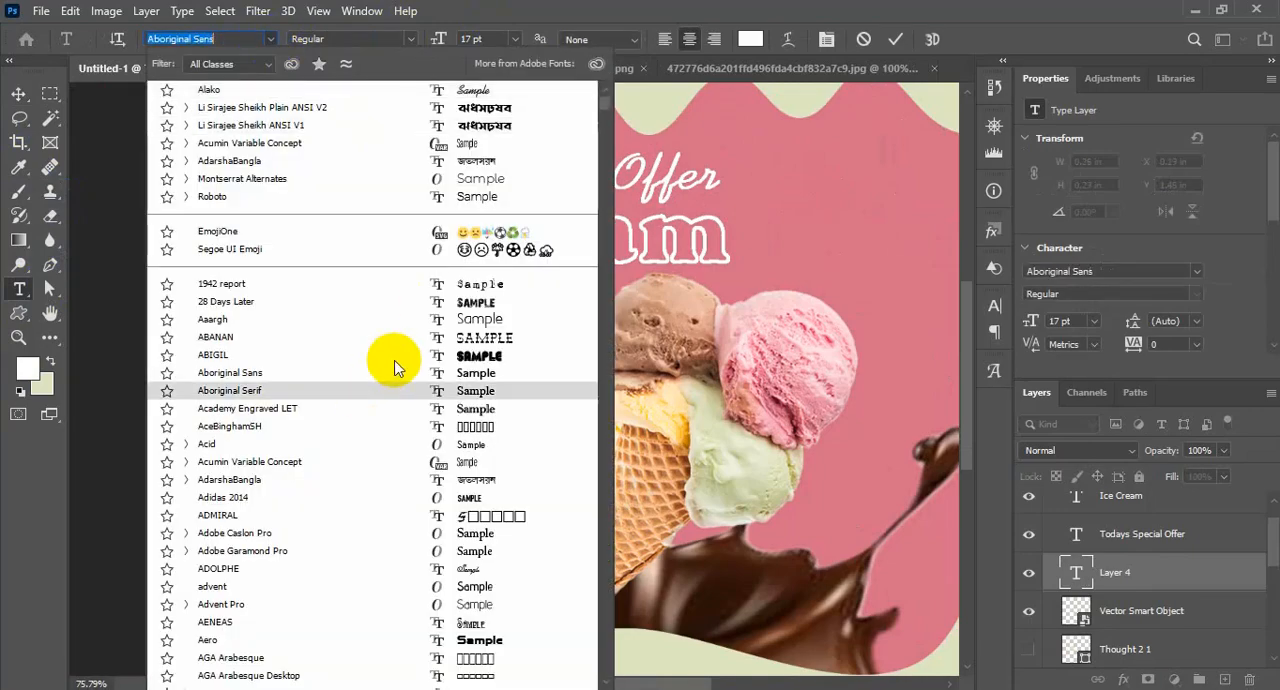
scroll(485, 550, down, 2)
scroll(485, 550, down, 3)
click(483, 557)
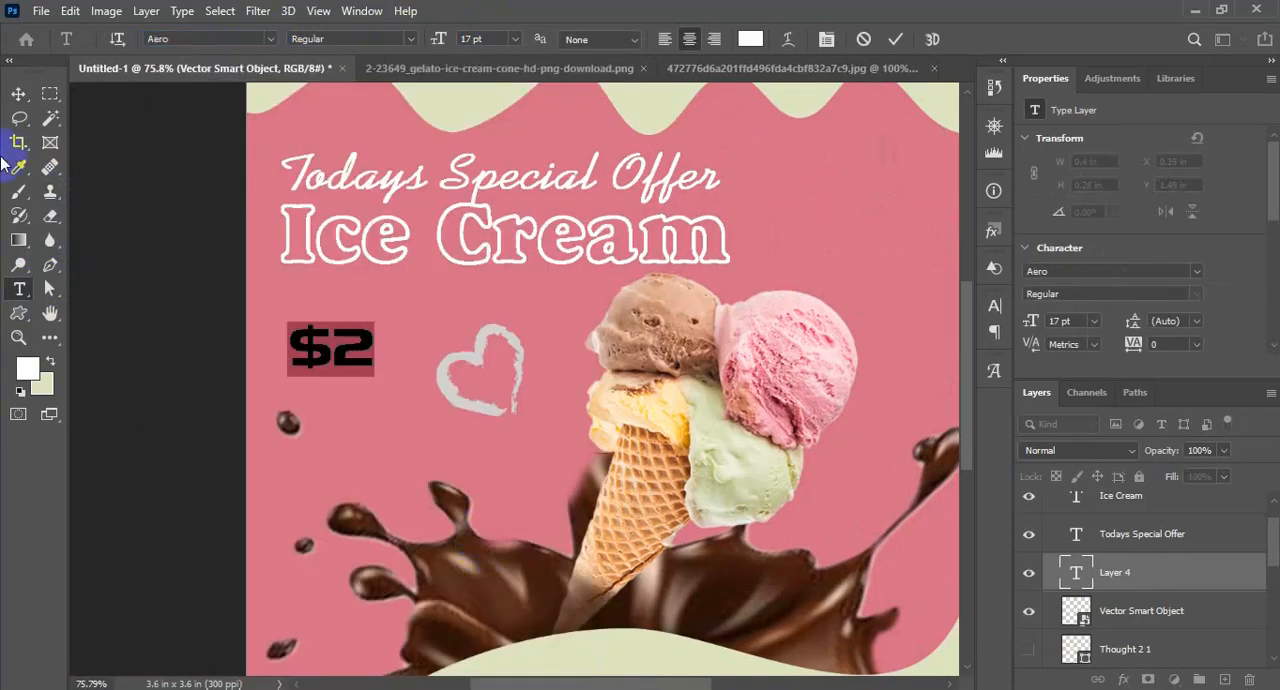
Move the "$2" text inside the heart and scale it down to about 0.18 by 0.11 in
click(19, 95)
drag(324, 360, 477, 384)
drag(482, 325, 589, 397)
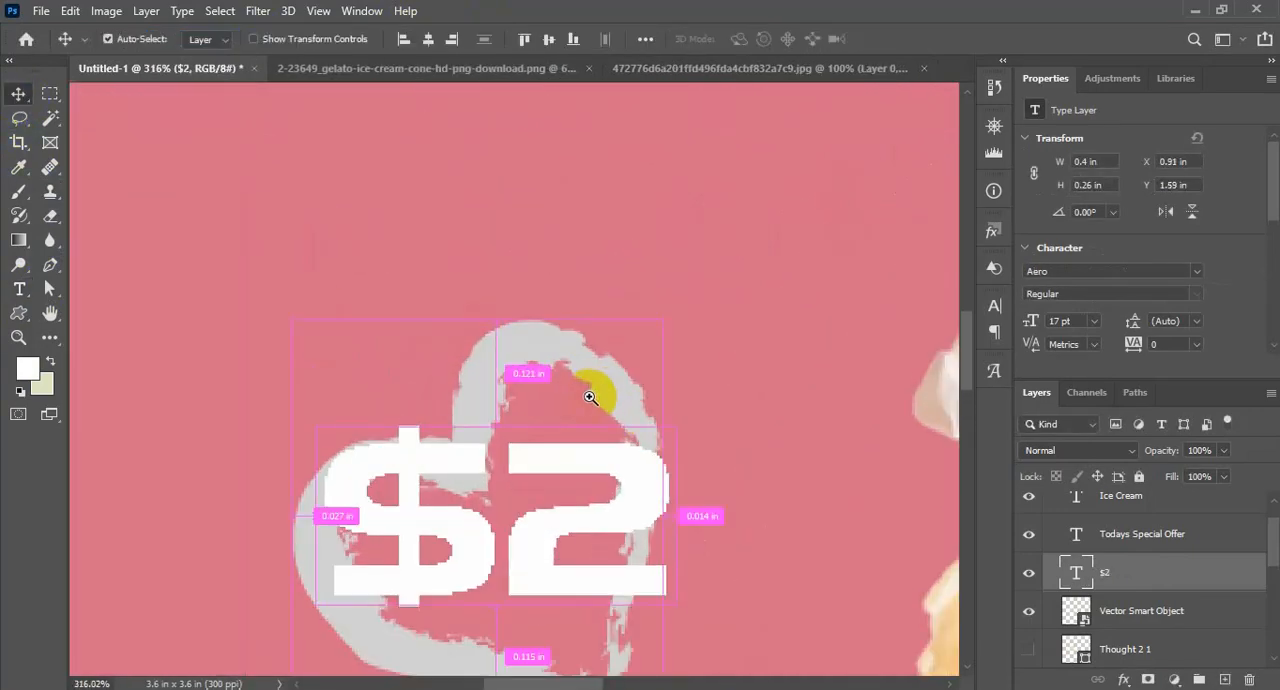
key(ctrl+t)
drag(655, 425, 573, 478)
double_click(540, 541)
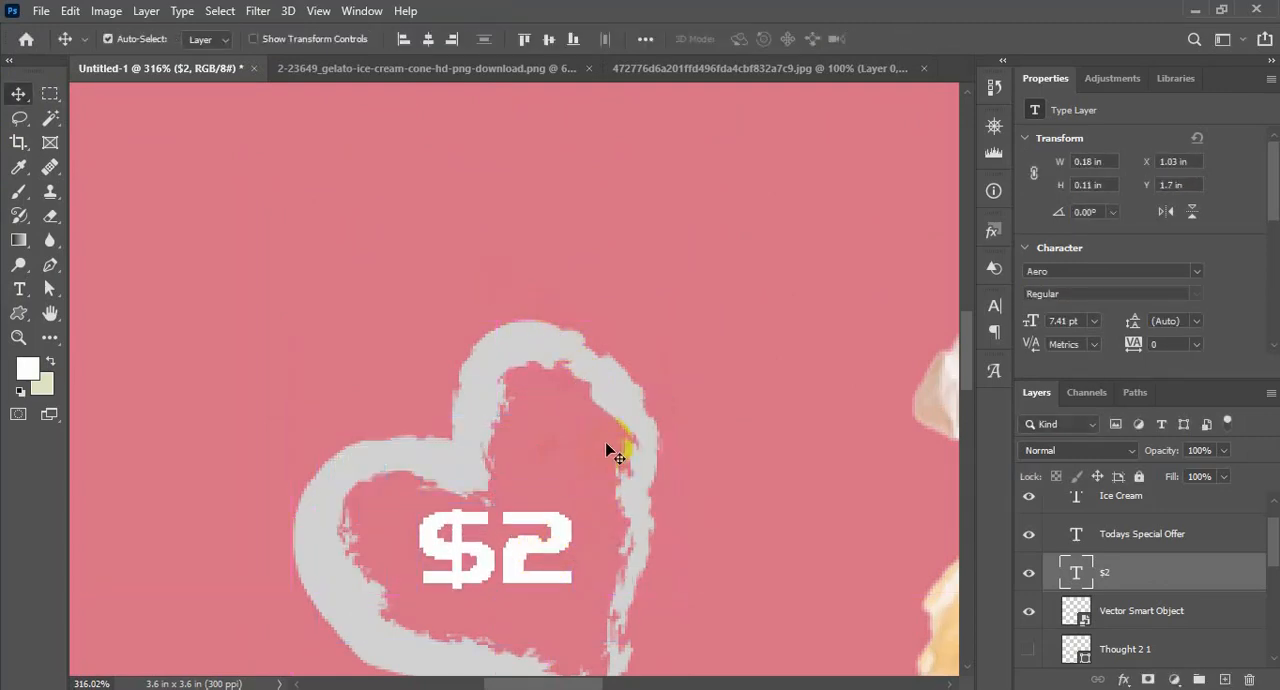
Draw a rounded rectangle of about 270 by 88 px on the pale green wave below the chocolate splash
key(ctrl+minus)
key(ctrl+minus)
key(ctrl+minus)
key(ctrl+minus)
key(ctrl+minus)
drag(762, 513, 653, 446)
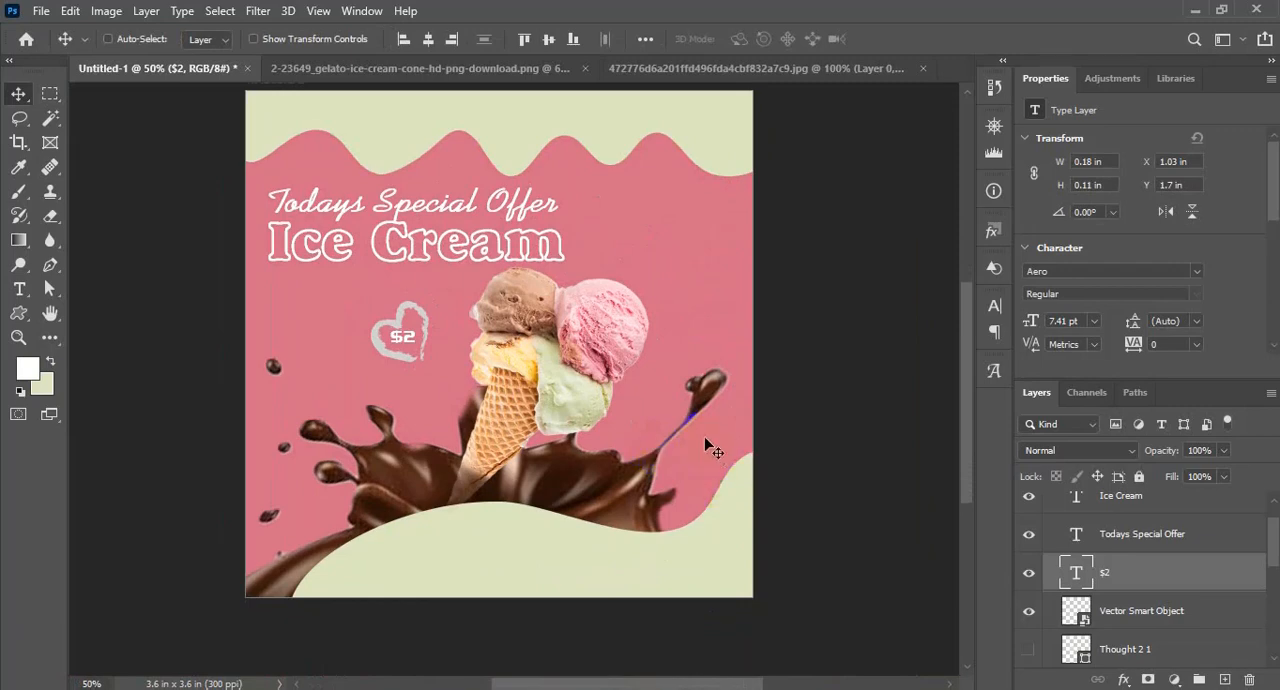
click(491, 505)
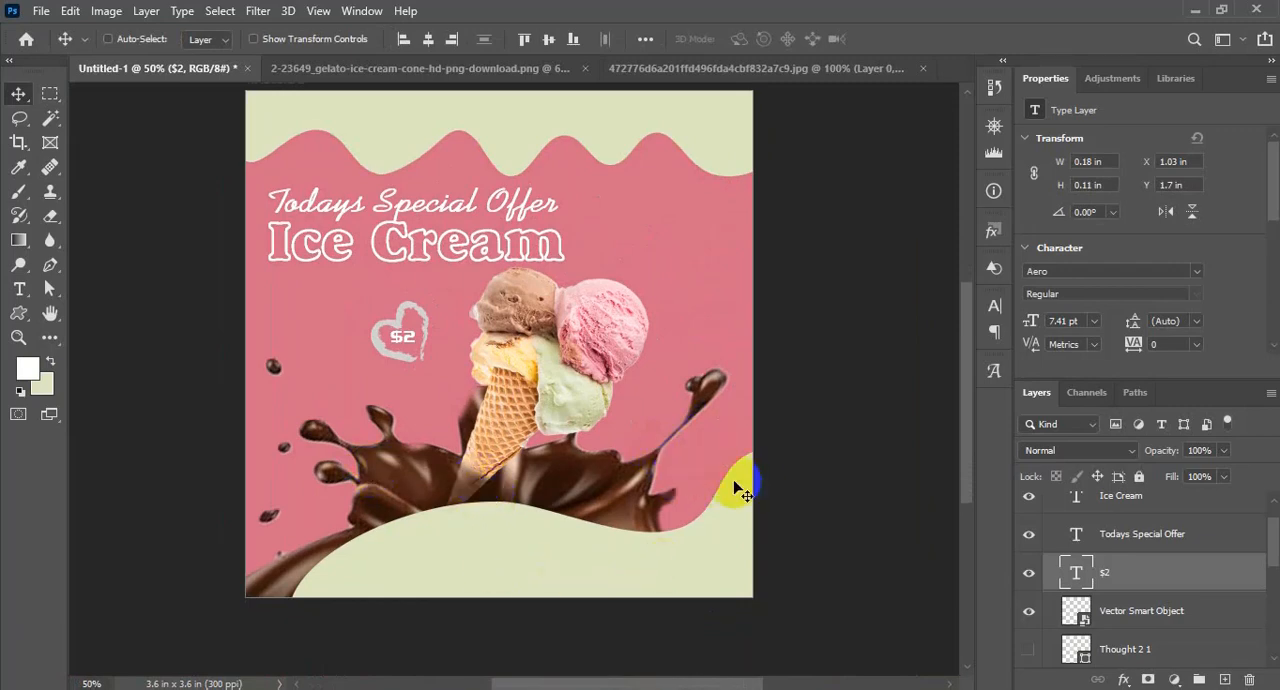
scroll(735, 490, down, 1)
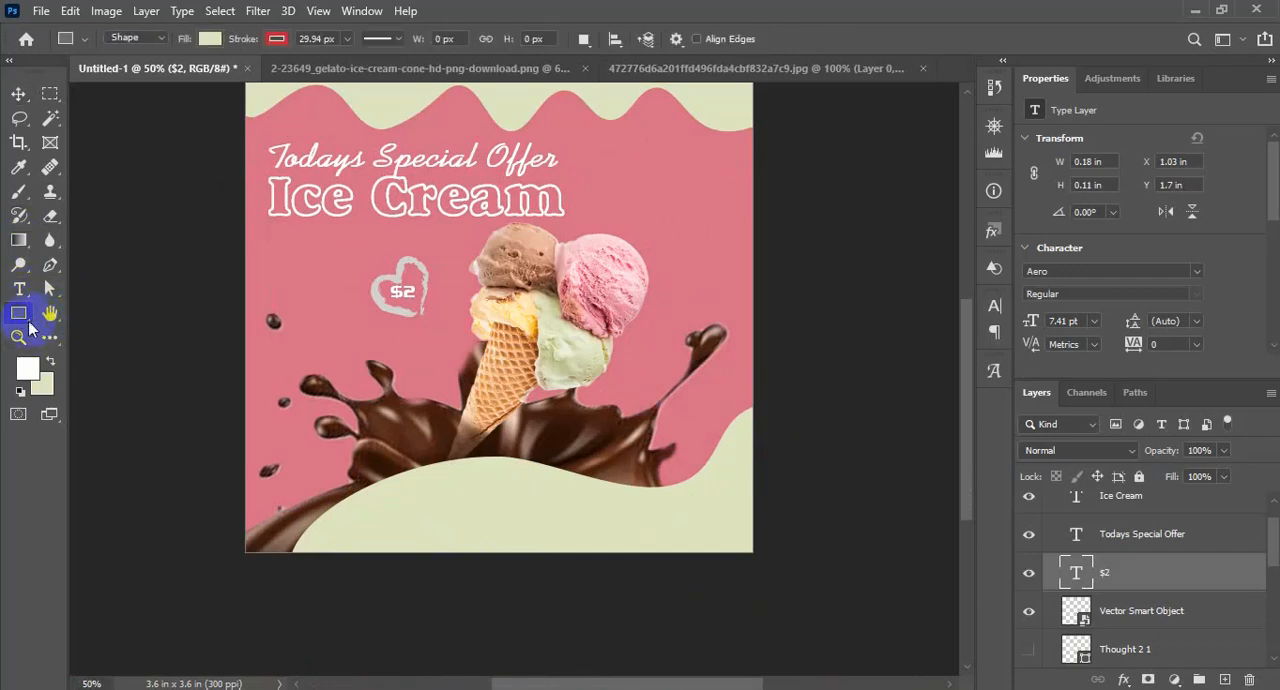
right_click(22, 318)
click(90, 314)
drag(415, 490, 551, 532)
Fill the rounded rectangle with the background's pink and remove its stroke
click(277, 40)
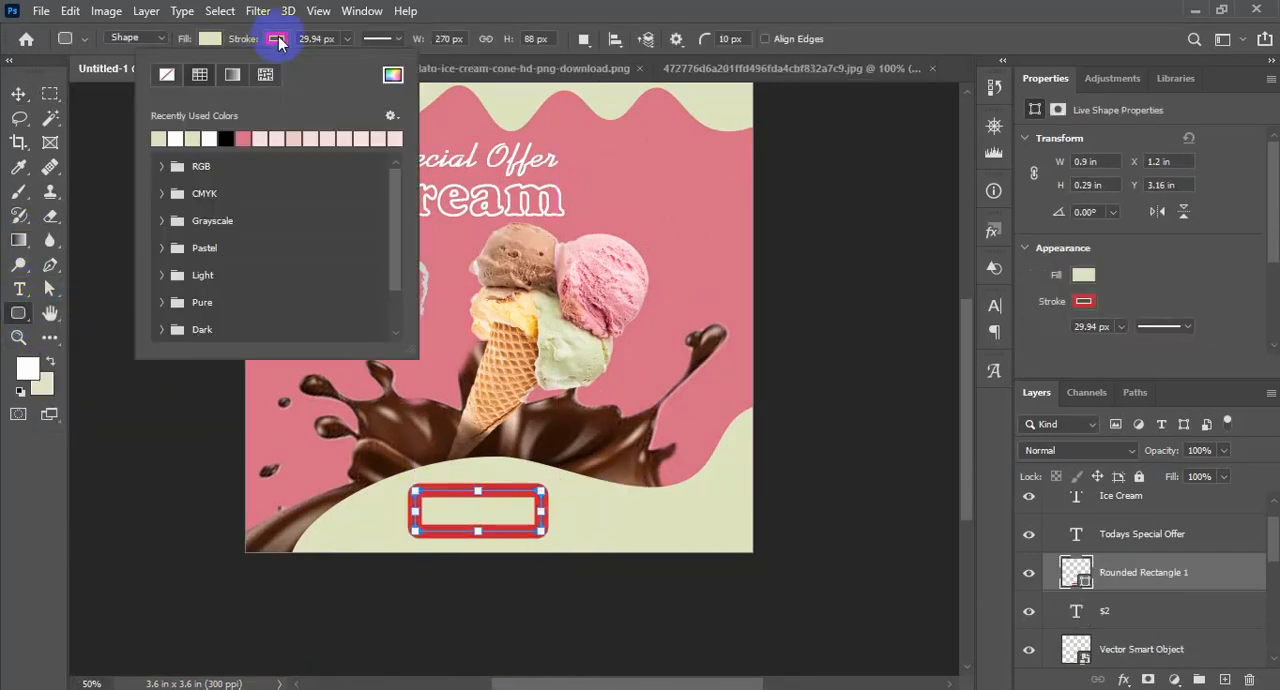
click(199, 133)
click(243, 140)
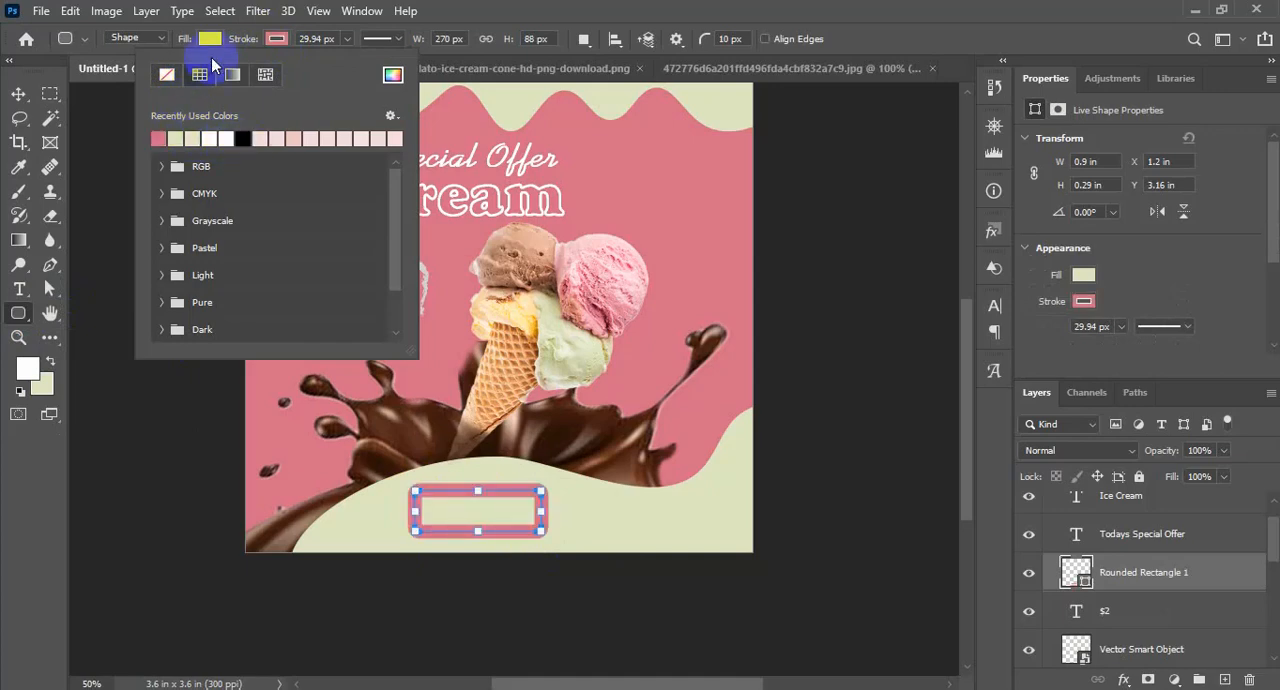
click(210, 38)
click(96, 140)
click(276, 40)
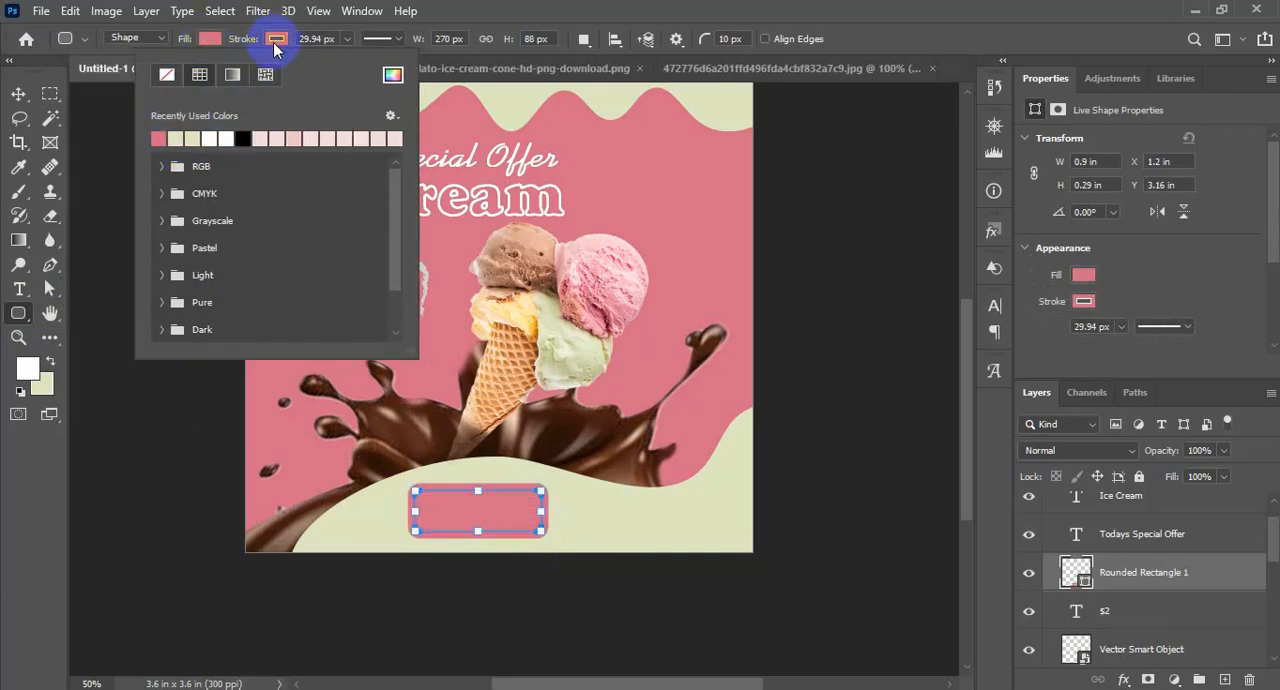
click(168, 76)
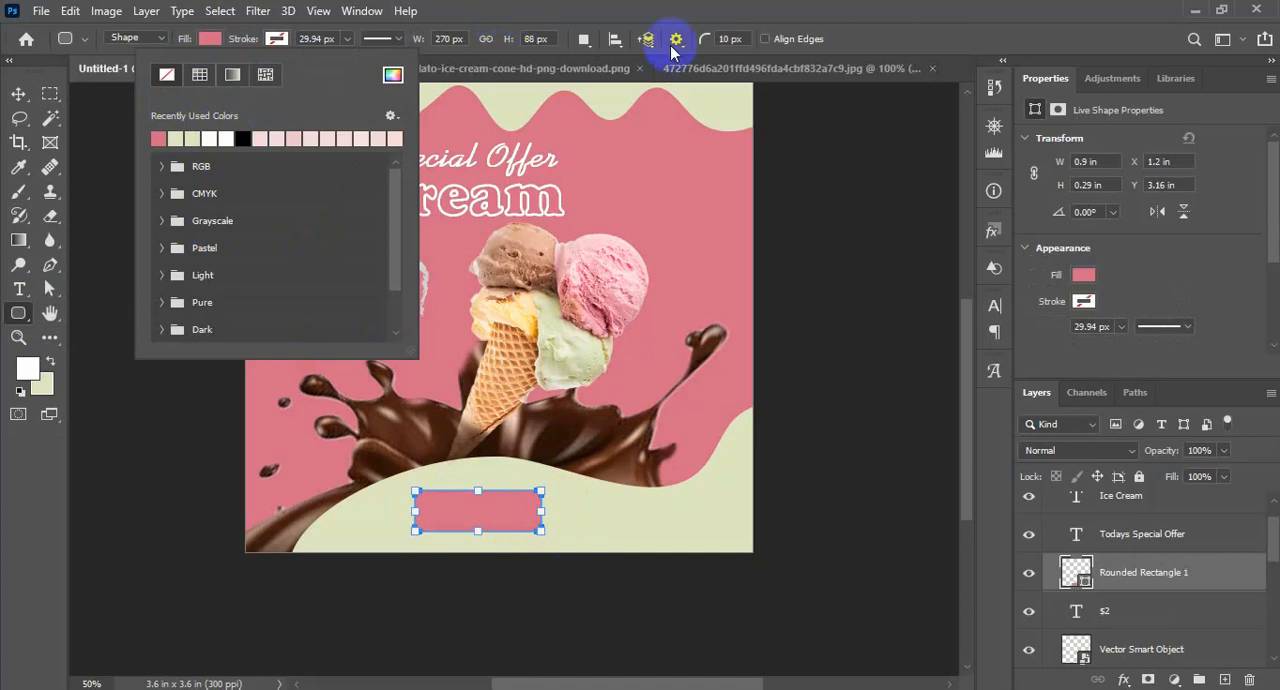
Set all four corner radii of the rounded rectangle to 44 px
scroll(1177, 330, down, 2)
click(1067, 318)
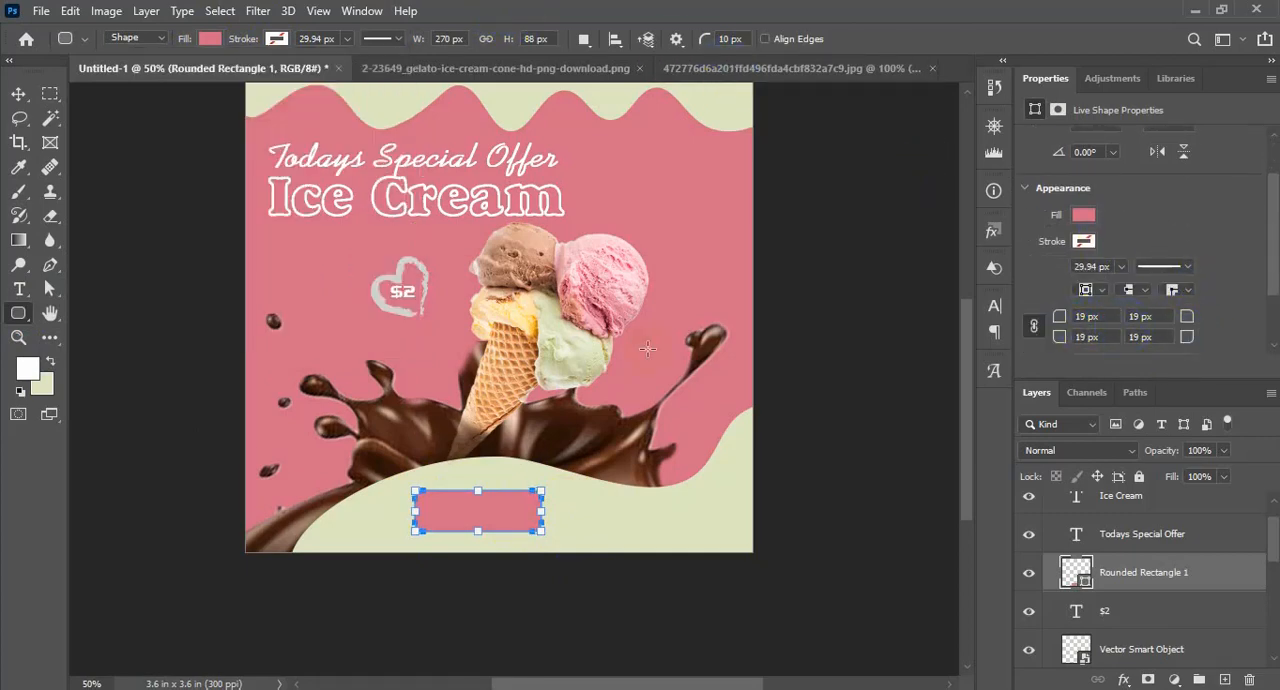
click(18, 93)
click(1113, 303)
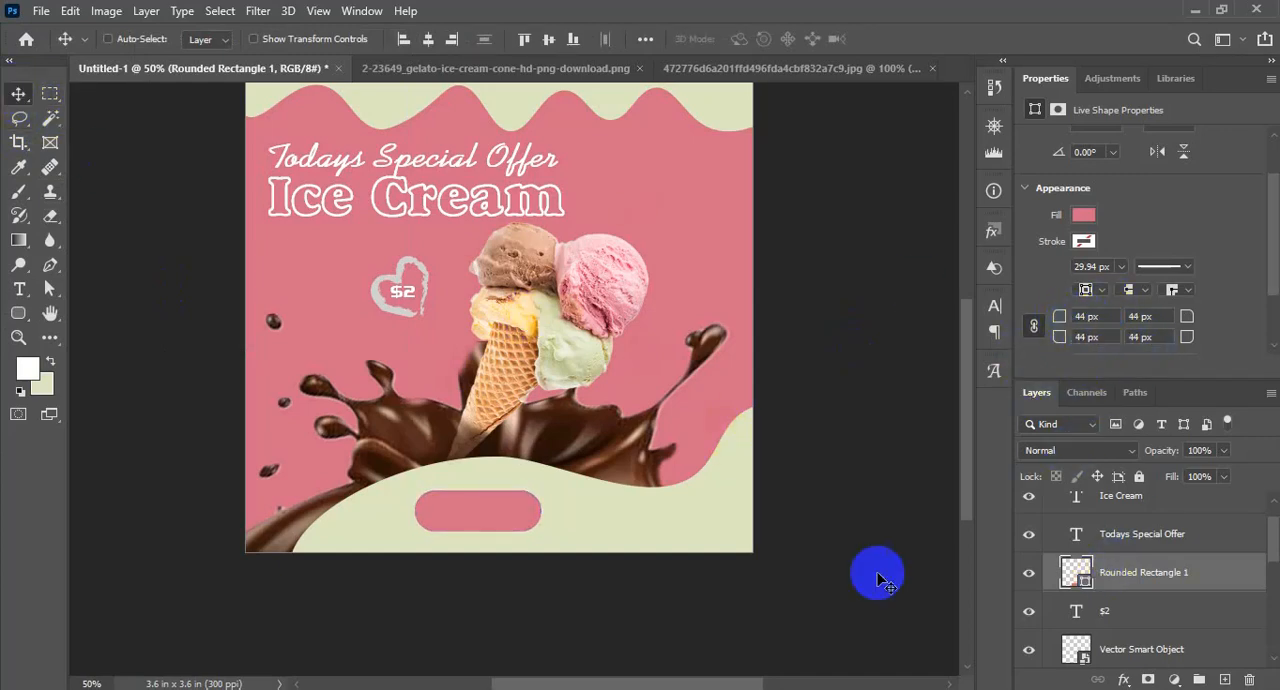
Copy the "ORDER NOW" line from the Notepad text document and return to the Photoshop design
scroll(486, 491, up, 3)
scroll(543, 534, down, 3)
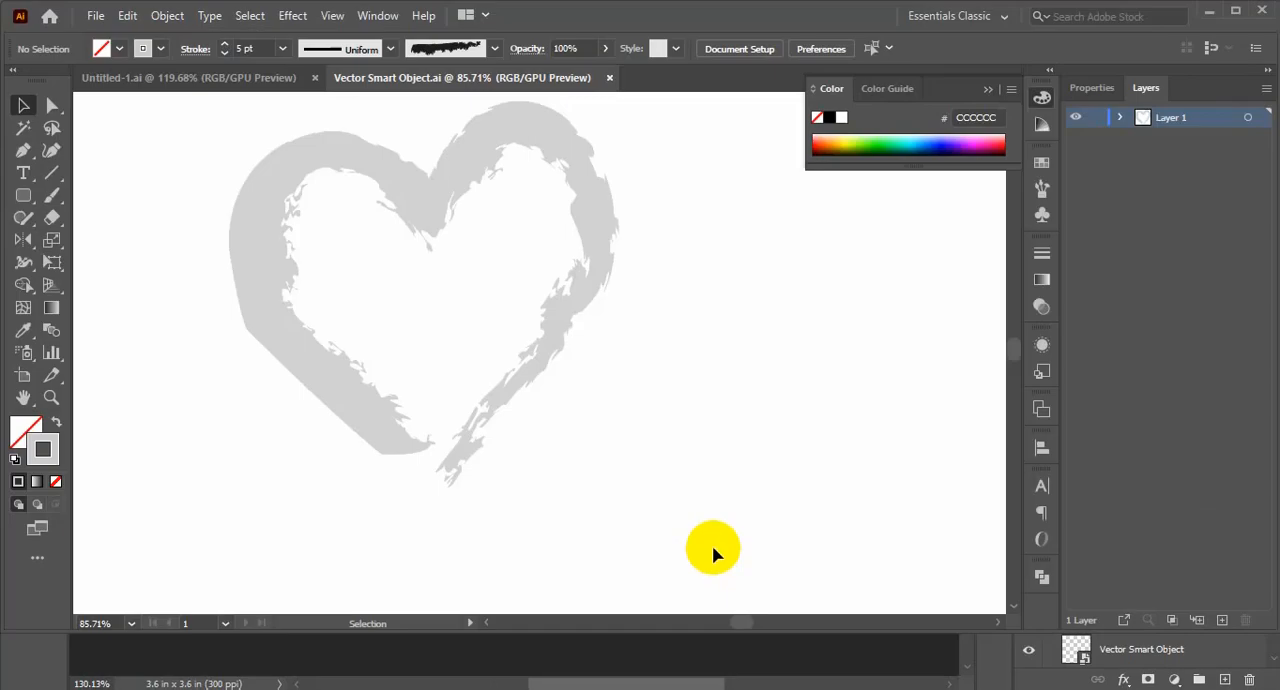
key(alt+Tab)
drag(808, 309, 703, 314)
key(ctrl+c)
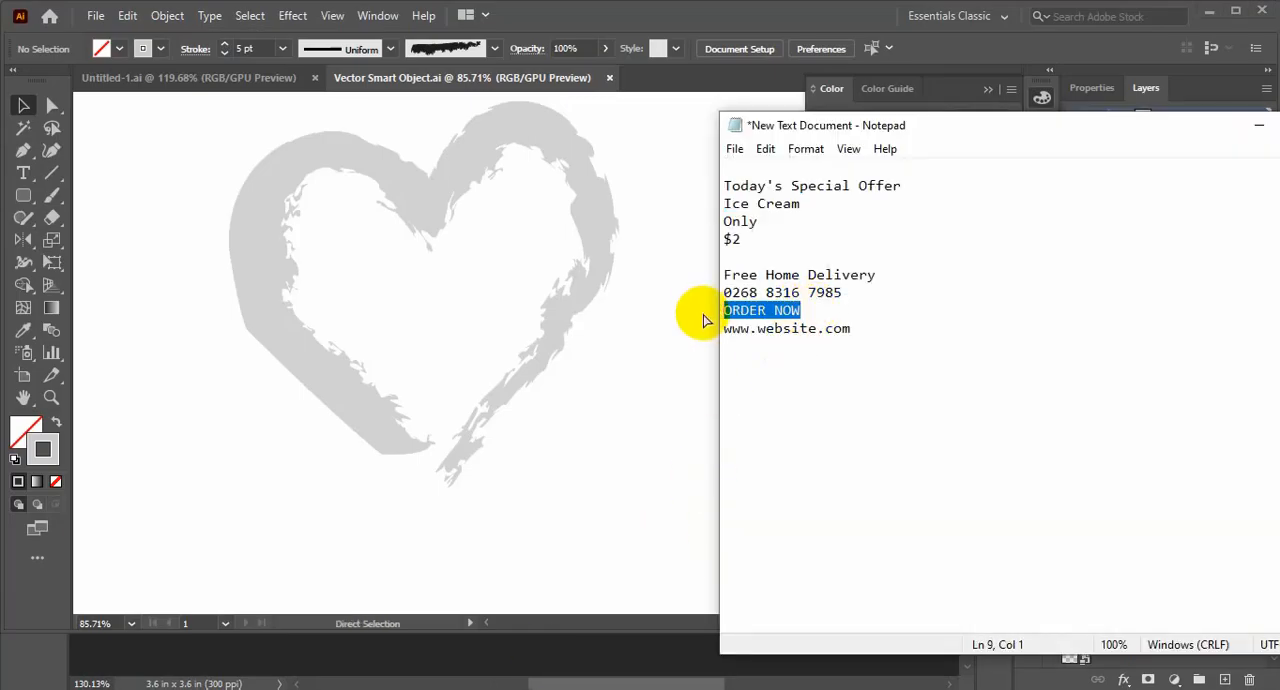
click(710, 322)
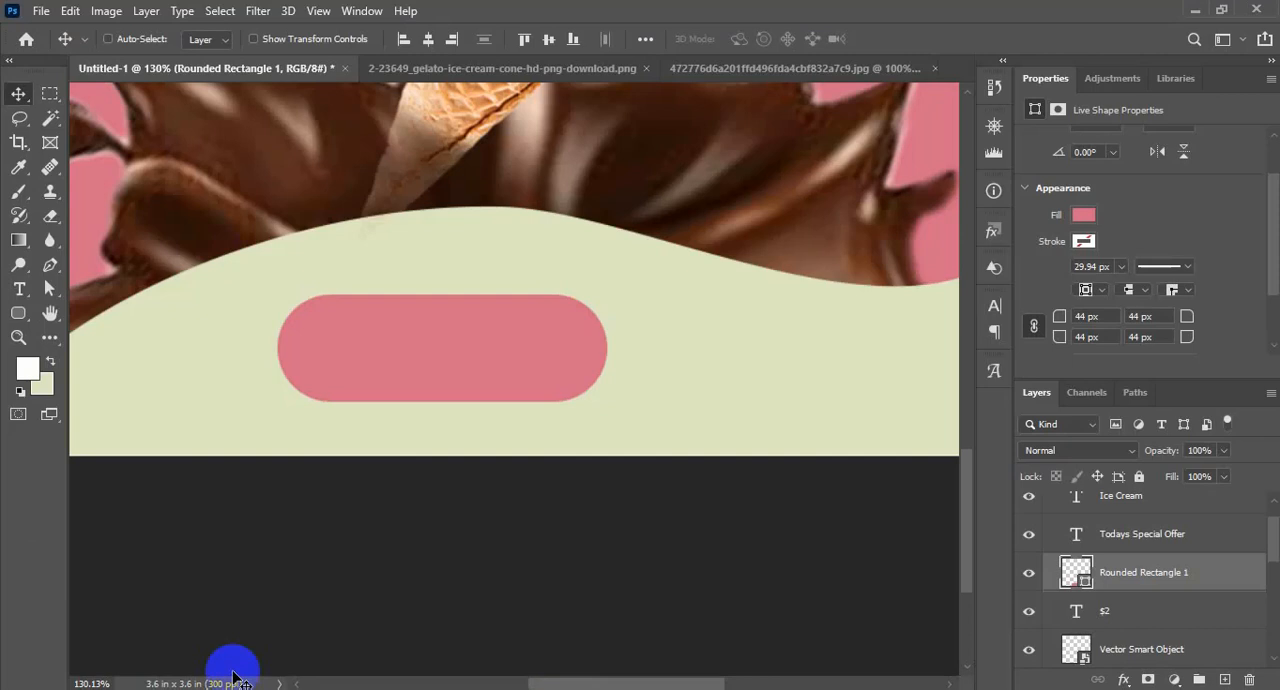
click(229, 665)
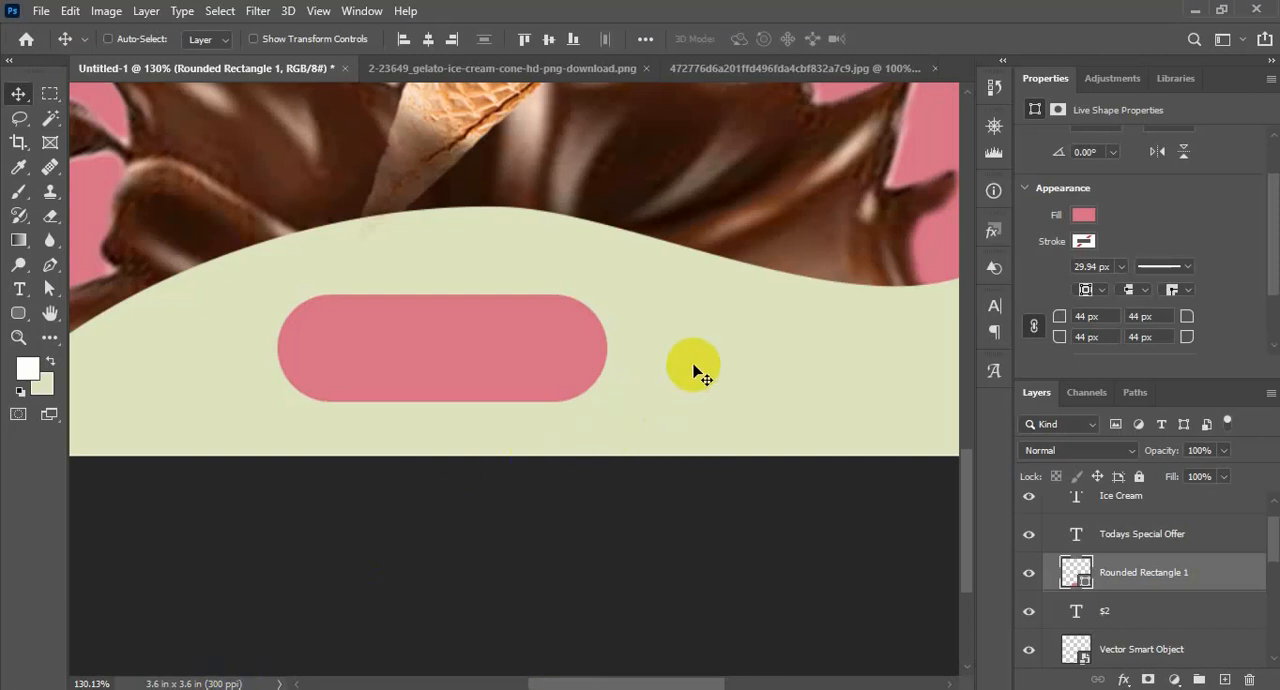
Add the text "ORDER NOW" in 11 pt Aero and place it over the pink pill-shaped button
click(20, 290)
click(750, 367)
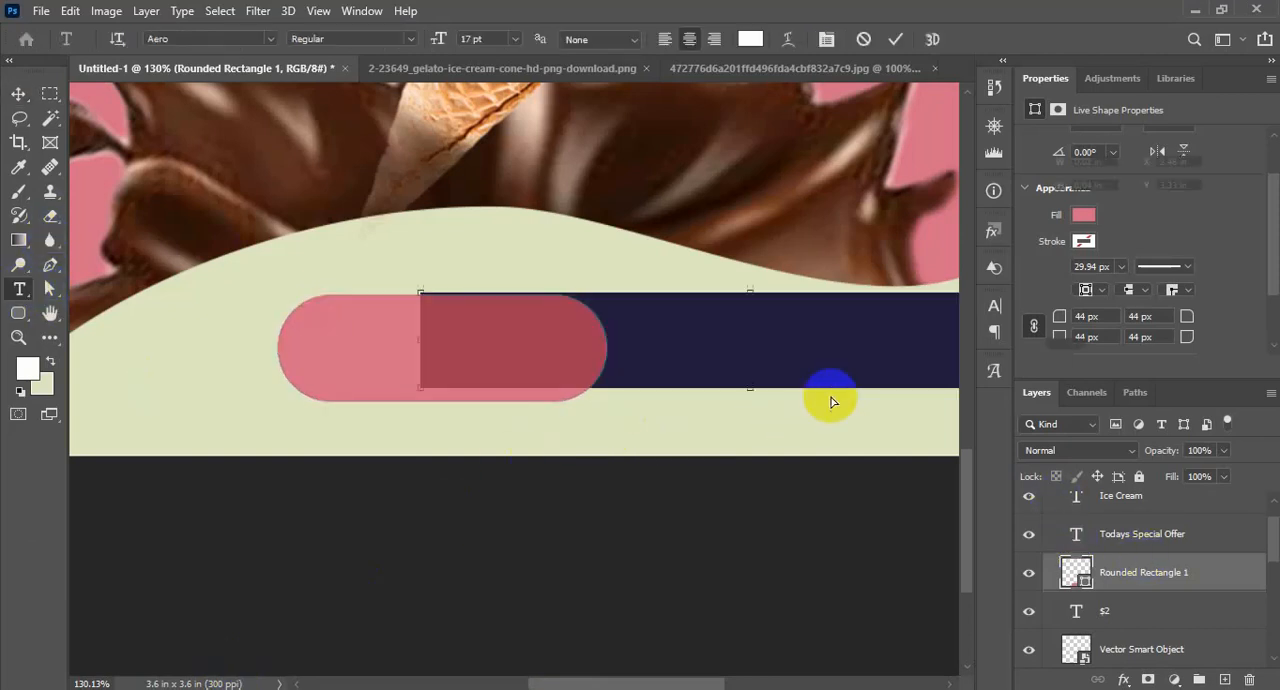
key(ctrl+v)
key(ctrl+a)
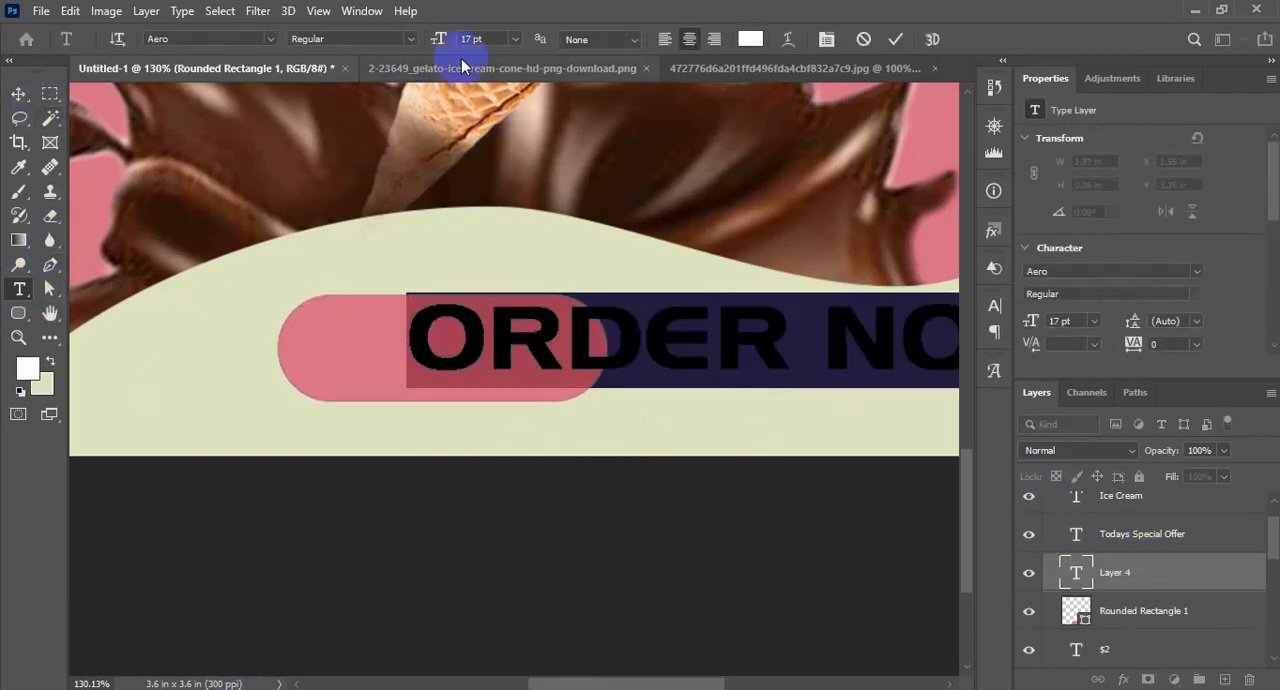
drag(446, 37, 439, 40)
drag(621, 466, 369, 467)
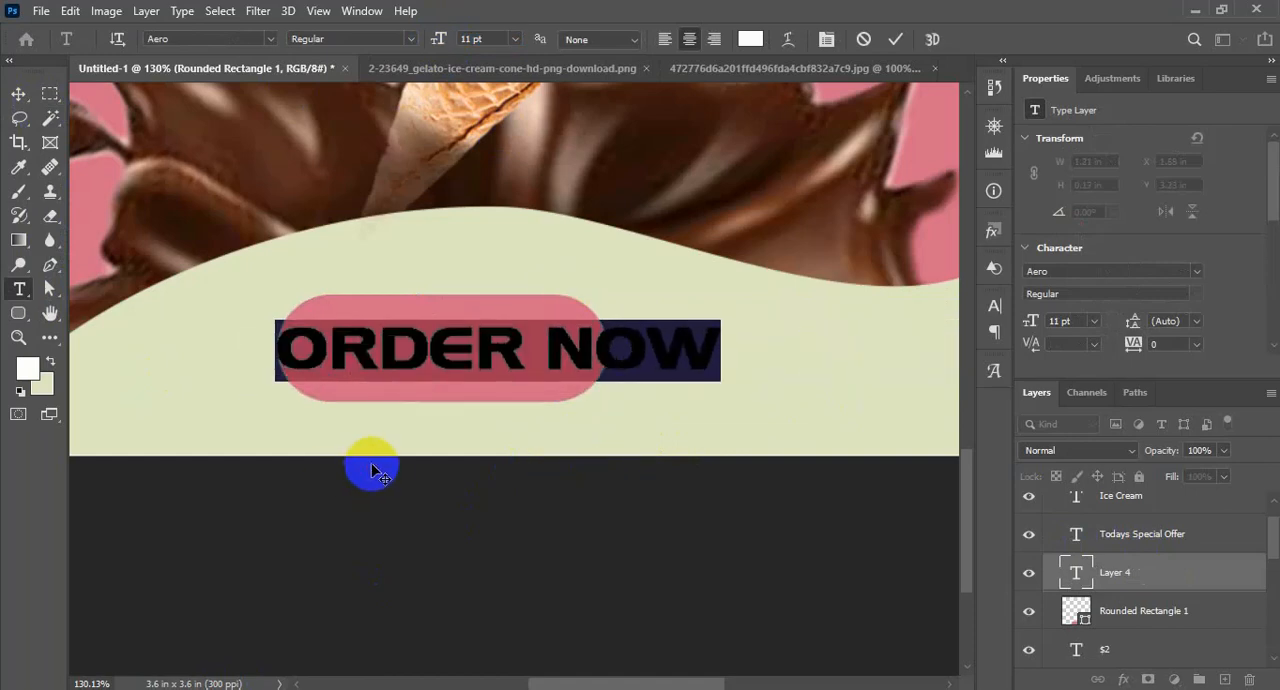
click(22, 94)
drag(503, 346, 498, 326)
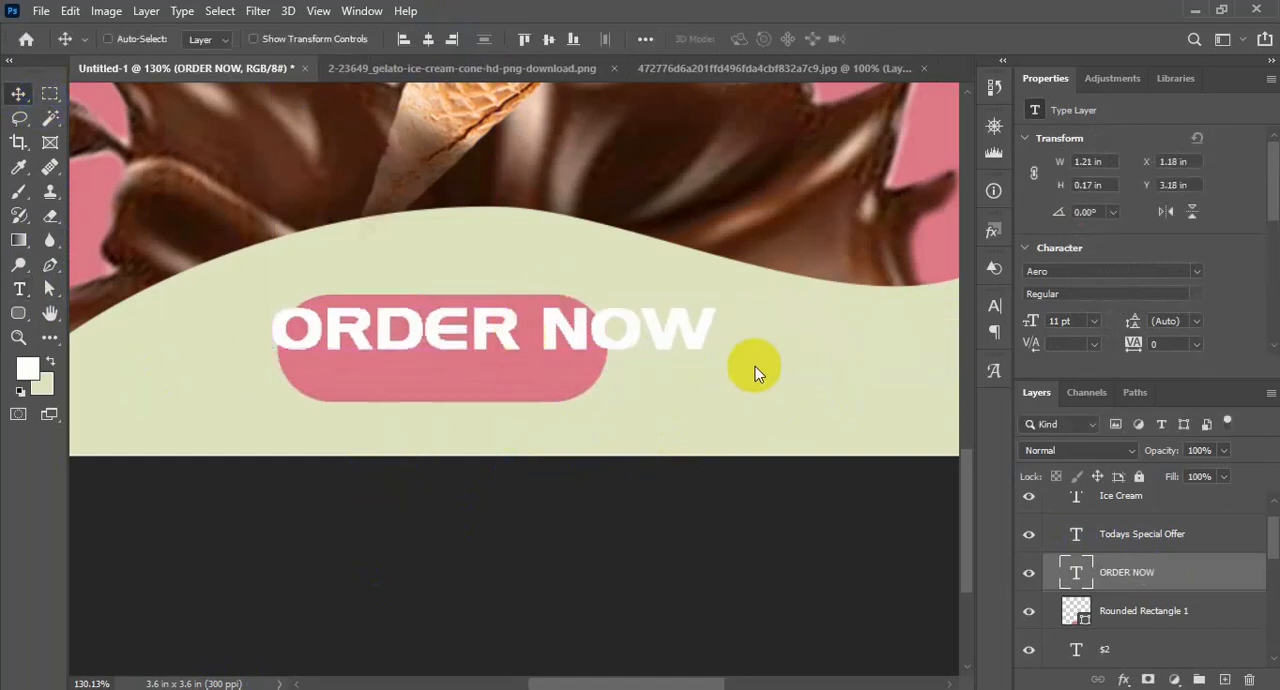
Set the size of the "ORDER NOW" text to 9 pt
double_click(1078, 572)
drag(447, 39, 428, 38)
drag(518, 455, 496, 463)
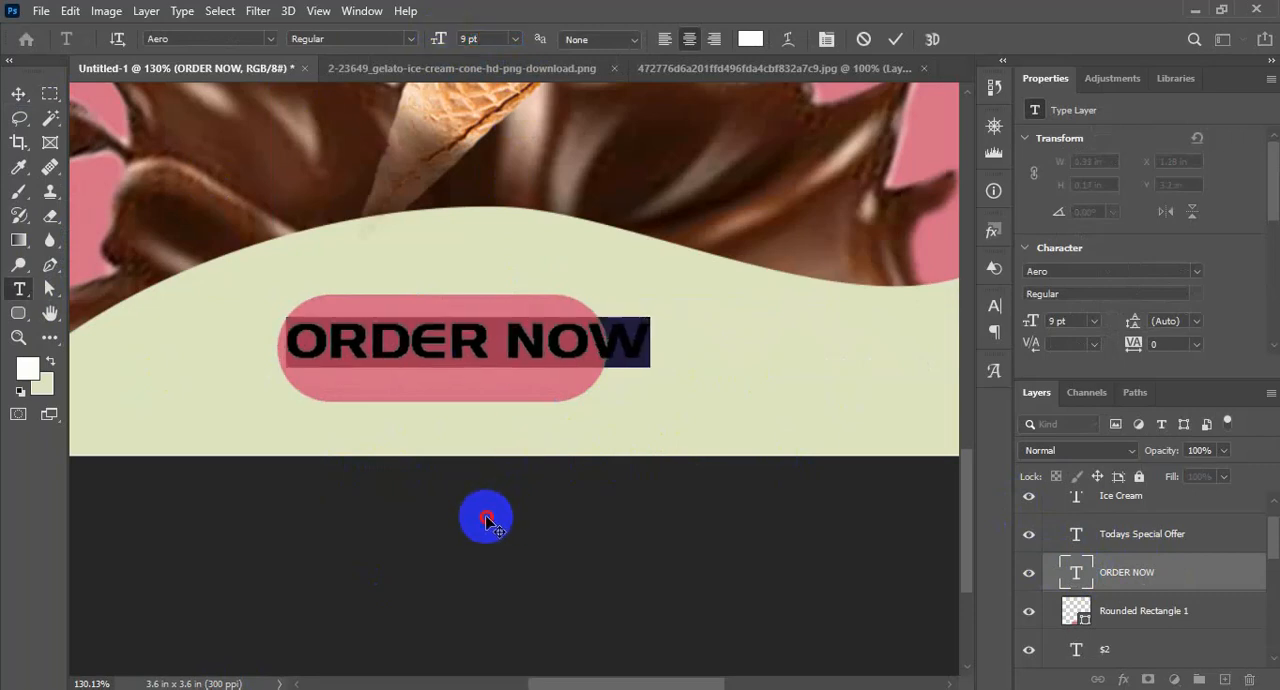
click(18, 94)
Stretch the pink rounded rectangle wider and flatten it to about 1.11 by 0.2 in around the "ORDER NOW" text
click(1083, 618)
key(ctrl+t)
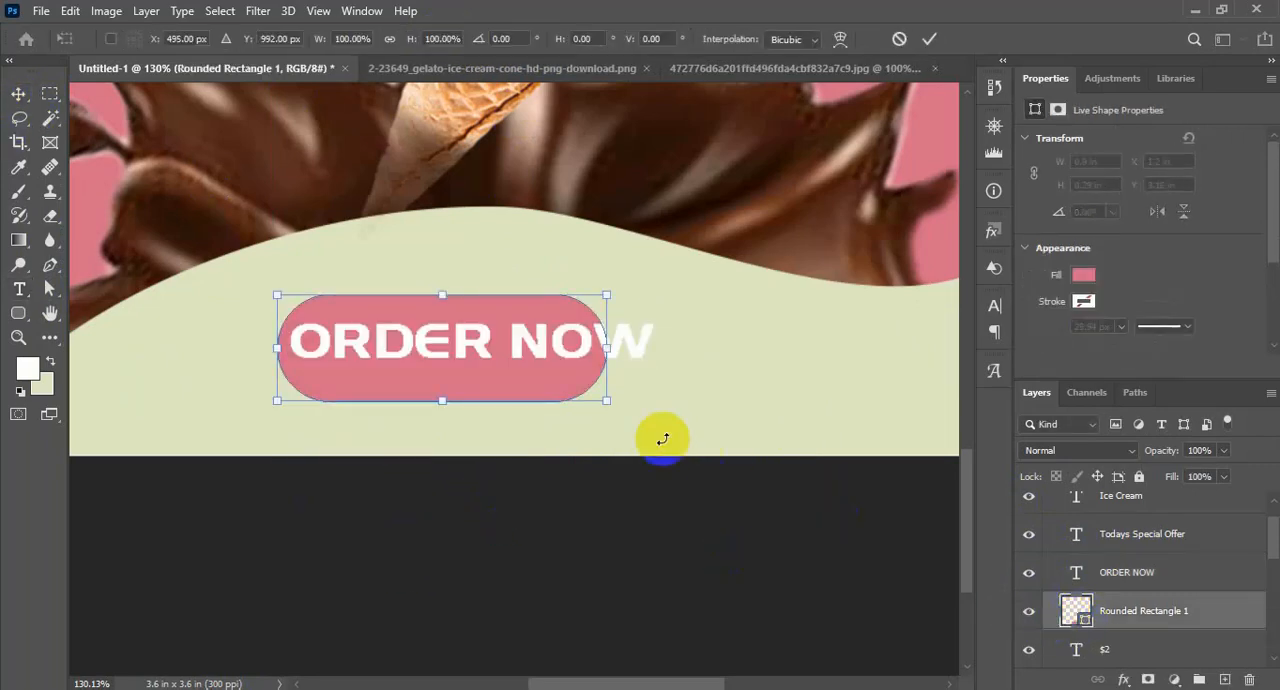
drag(607, 349, 686, 340)
drag(481, 400, 487, 378)
drag(484, 297, 574, 366)
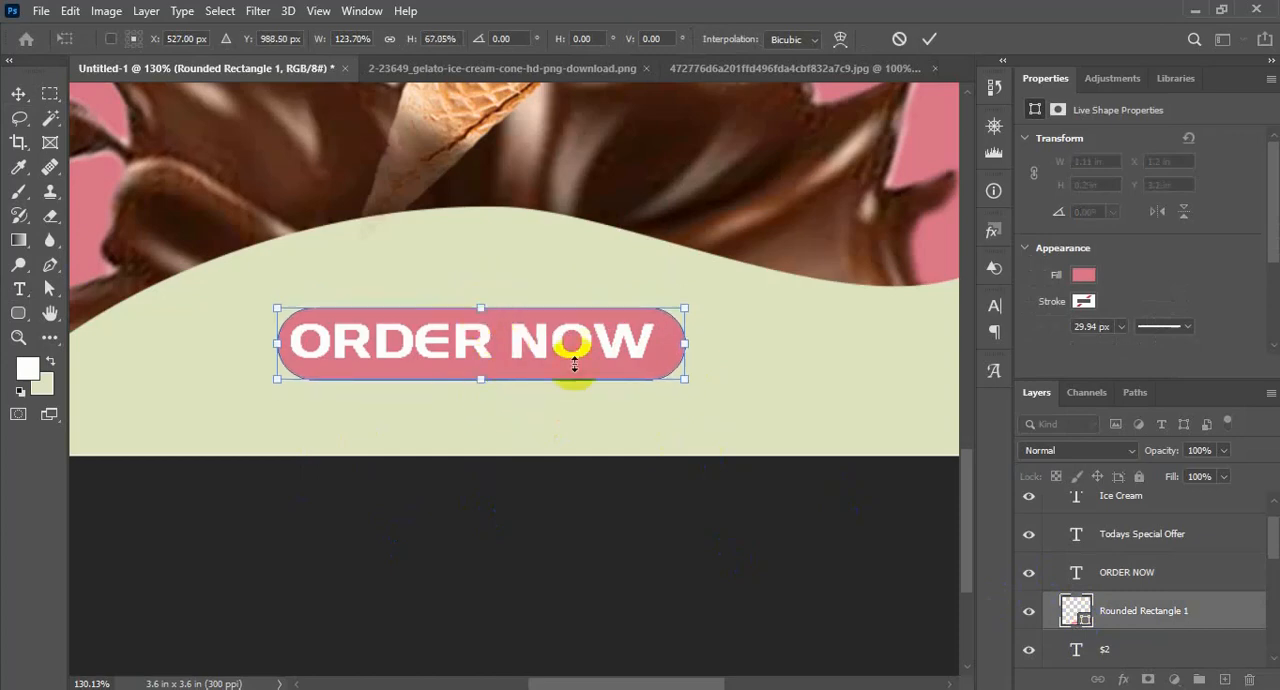
Center the "ORDER NOW" text horizontally and vertically on the pink rounded rectangle
ctrl+click(1124, 577)
click(430, 39)
click(549, 40)
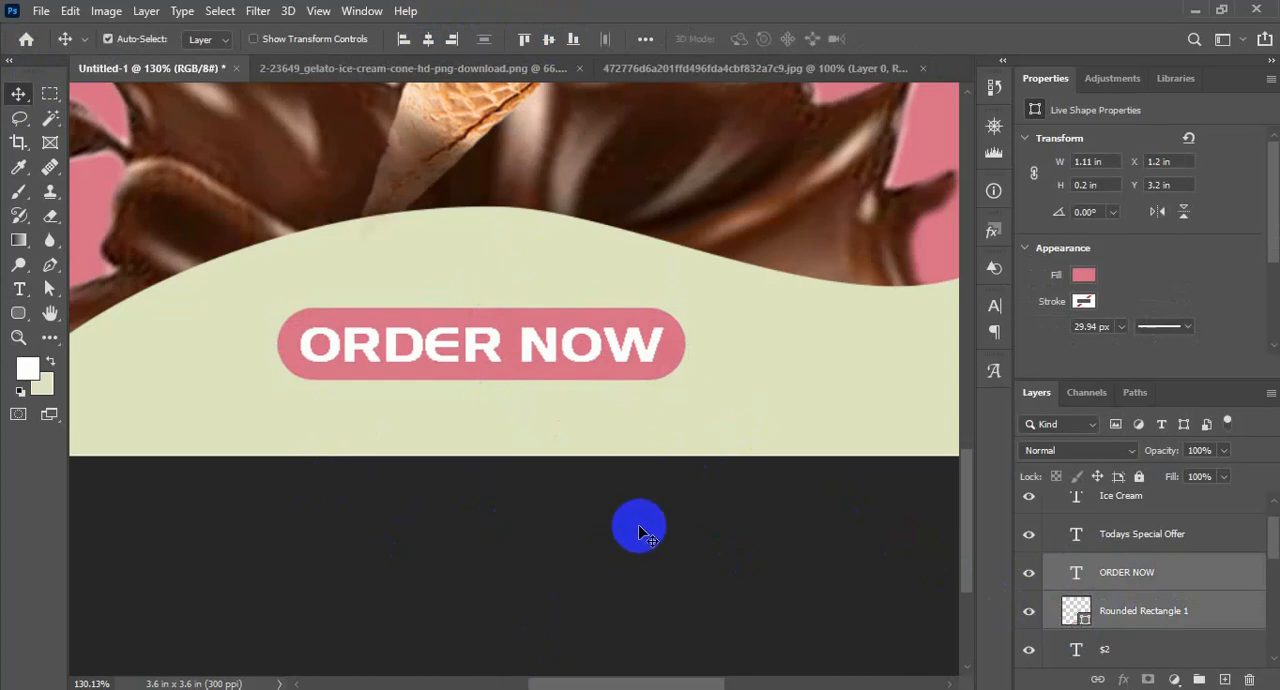
Examine the whole design and its layer stack, toggling the visibility of individual layers to identify them
key(ctrl+minus)
key(ctrl+minus)
key(ctrl+minus)
scroll(880, 407, up, 1)
scroll(1151, 594, up, 1)
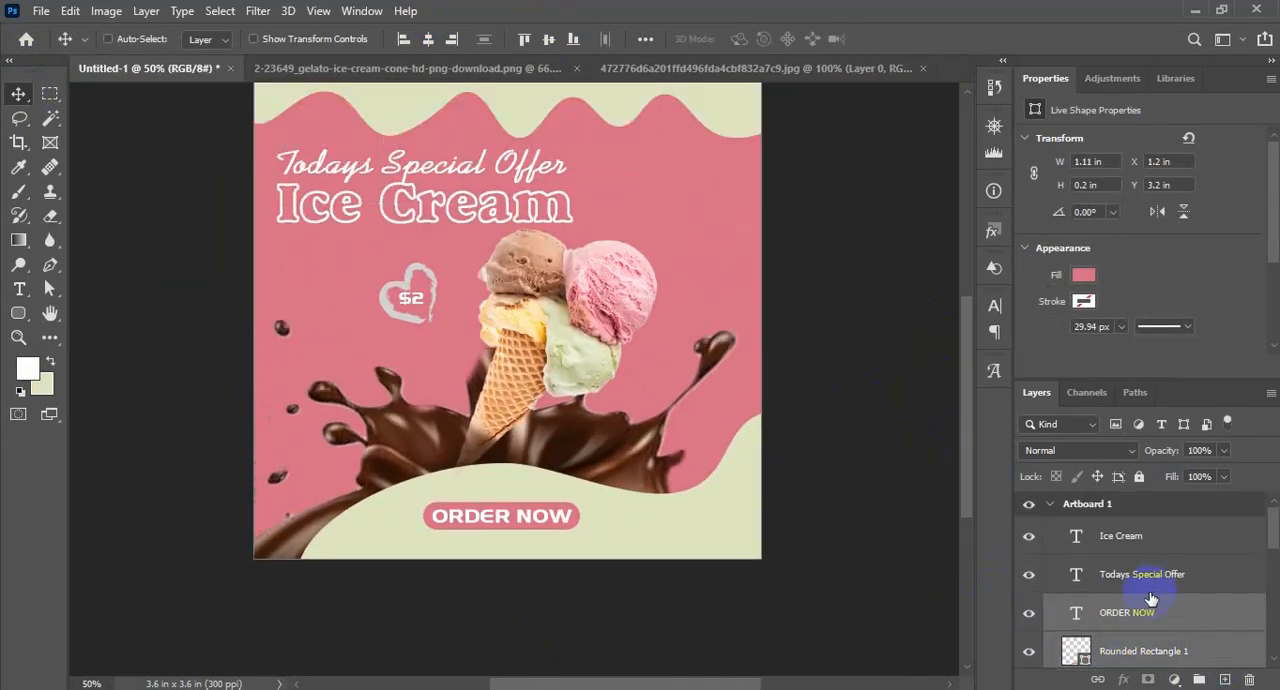
scroll(1166, 583, down, 5)
click(1134, 527)
click(1032, 532)
click(1030, 528)
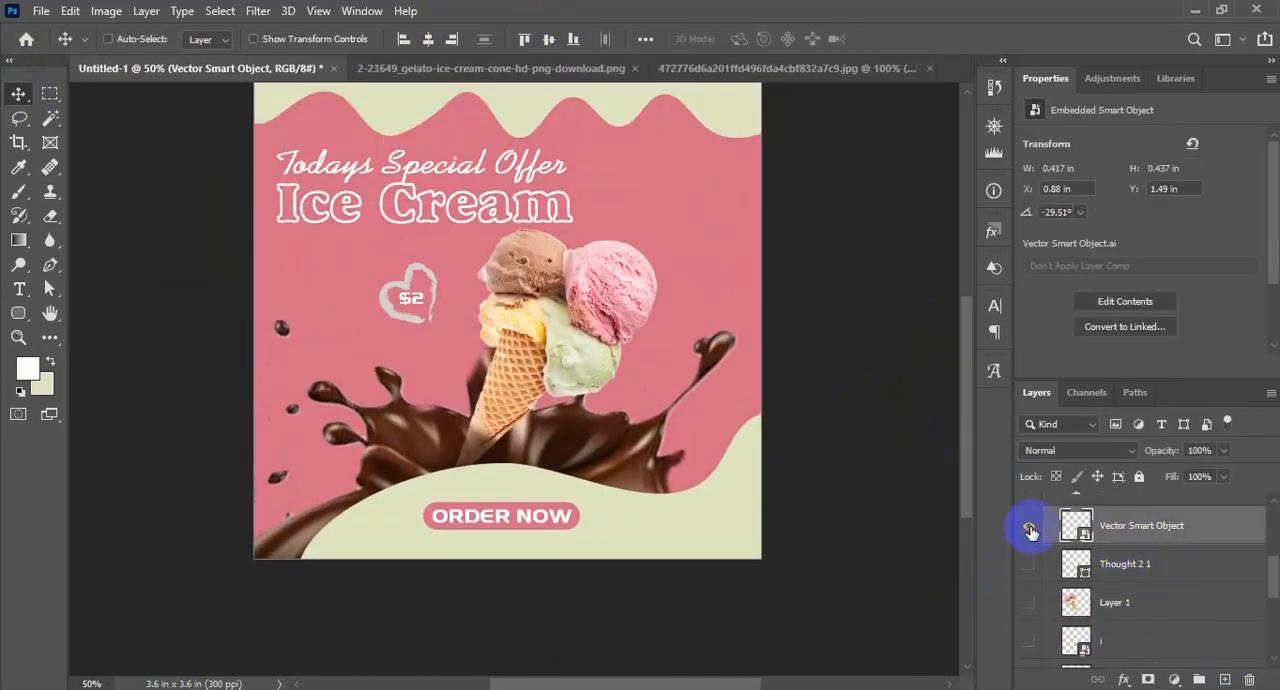
scroll(1165, 607, down, 2)
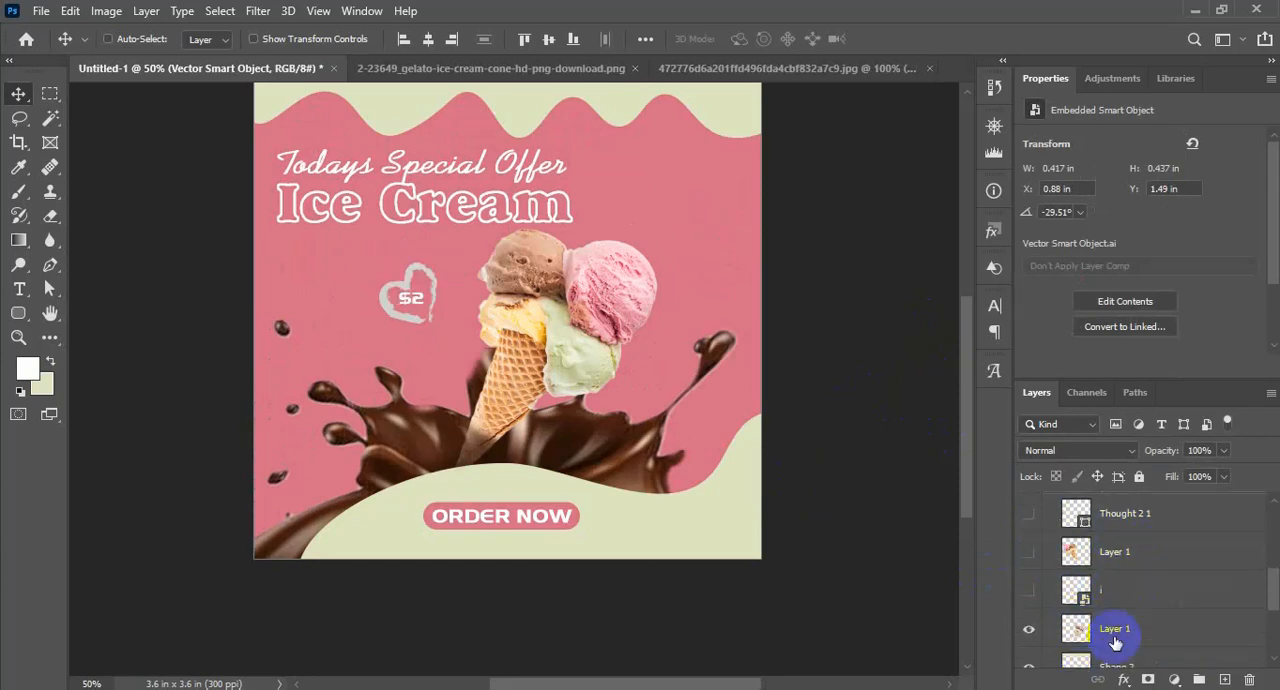
click(1028, 592)
click(1028, 592)
Enable a drop shadow on Shape 2, the pale green wave along the design's upper edge
right_click(1150, 597)
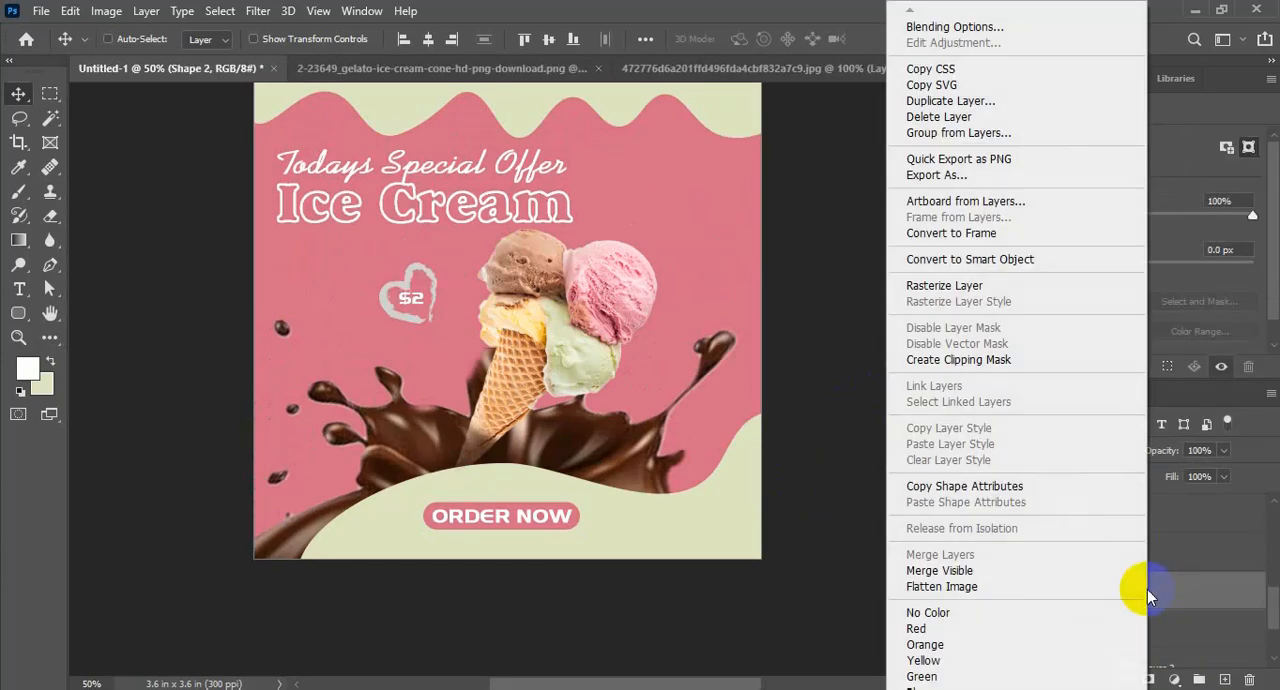
key(Escape)
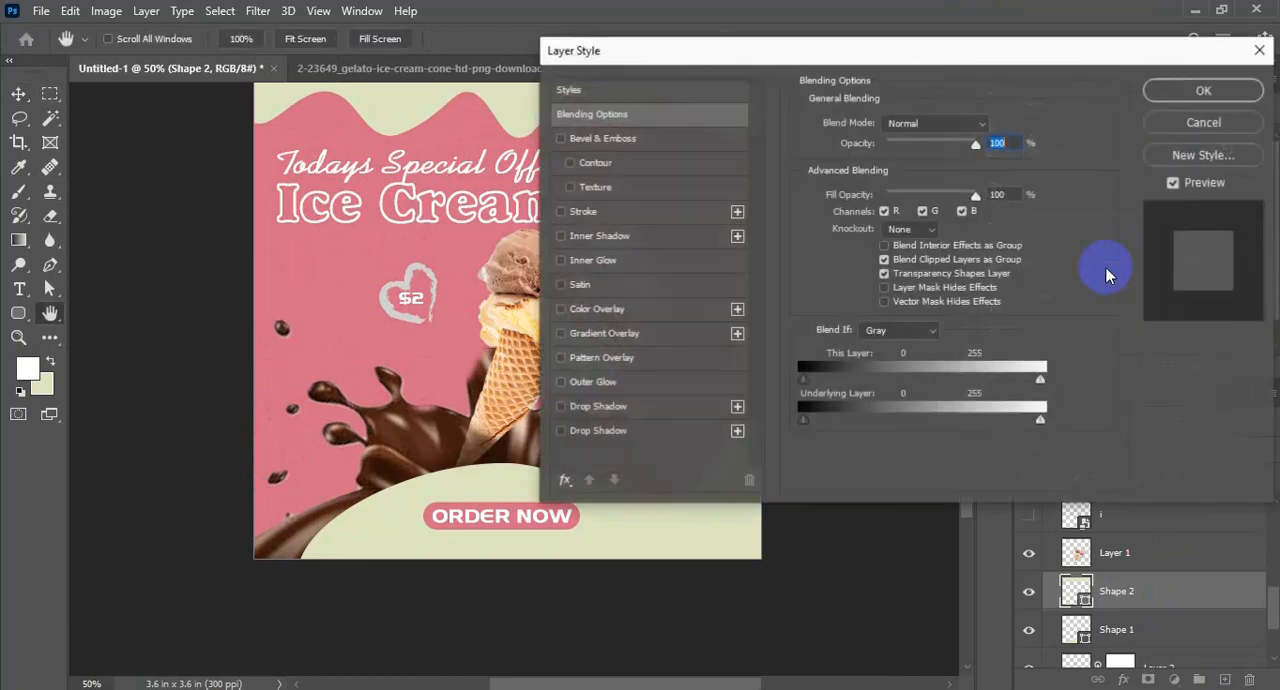
drag(740, 94, 972, 84)
click(799, 440)
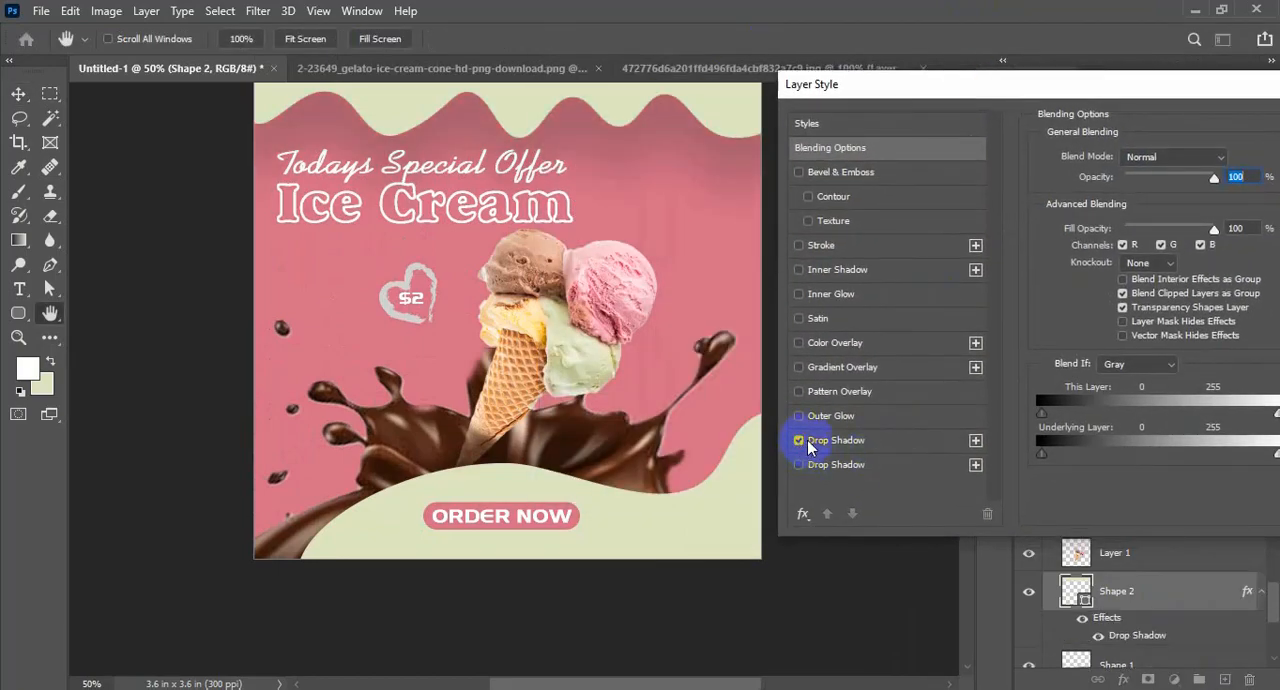
Set the upper wave's drop shadow to 23 px distance, 0% spread and 40 px size
drag(1060, 86, 897, 103)
click(751, 459)
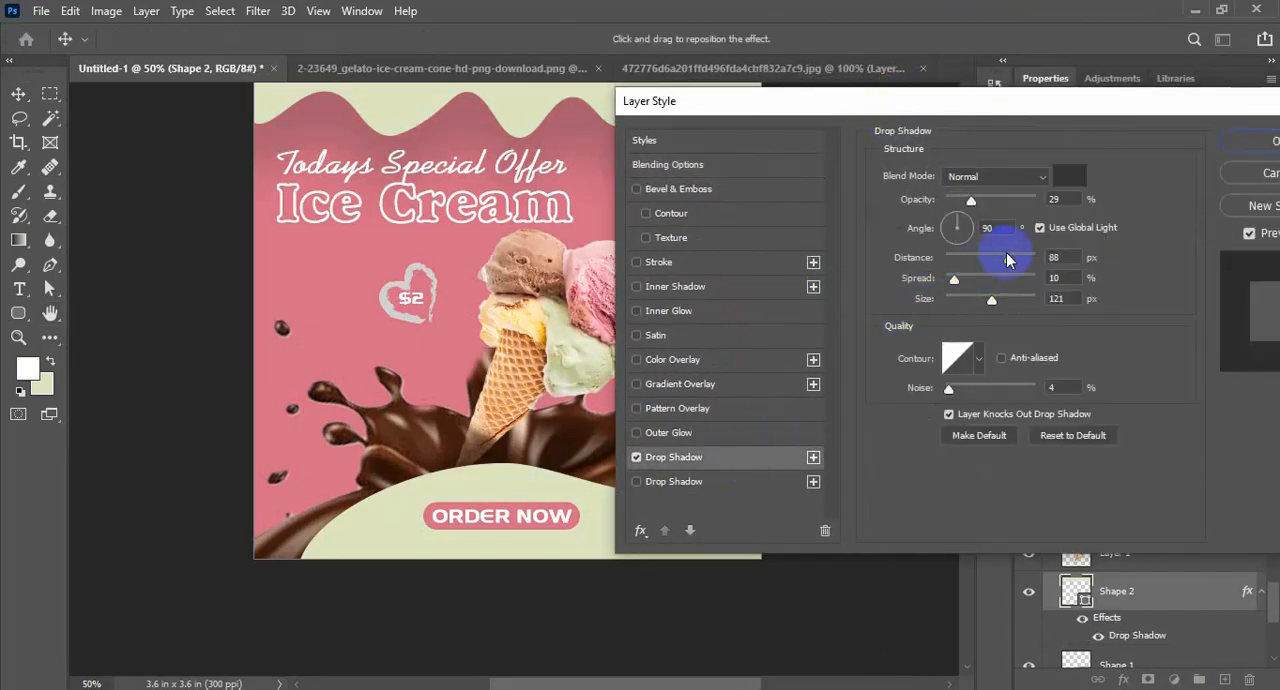
drag(1008, 258, 968, 257)
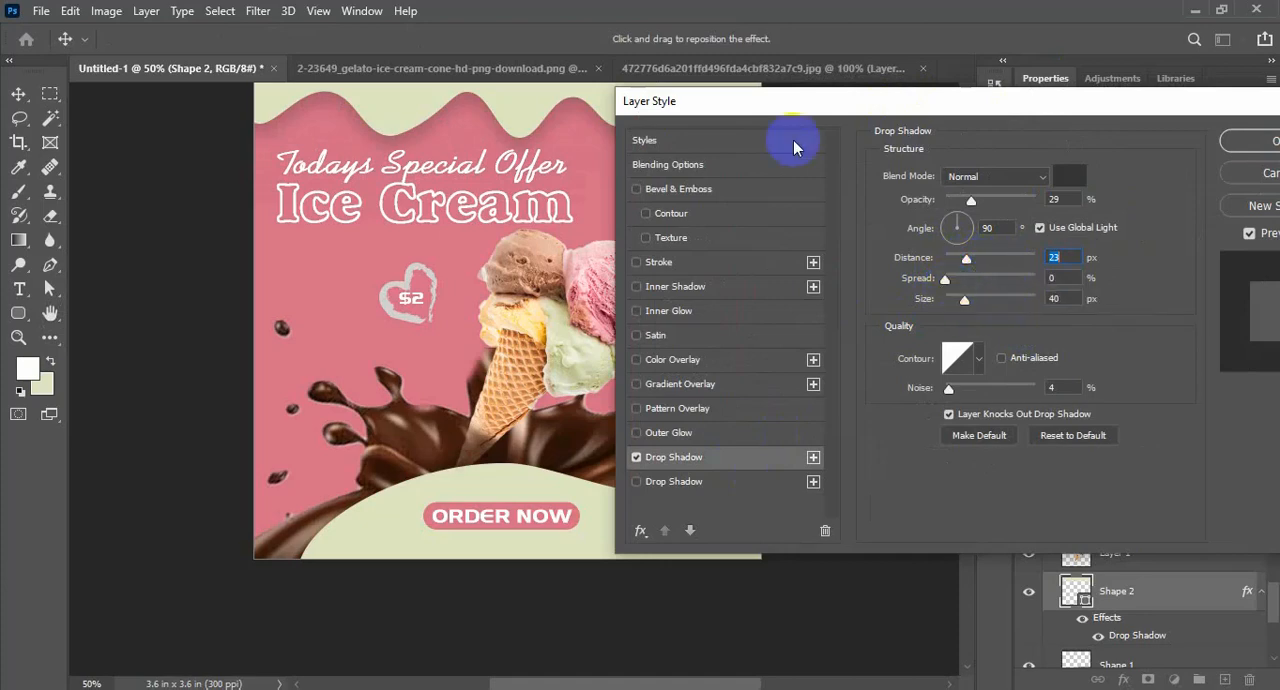
drag(778, 107, 815, 130)
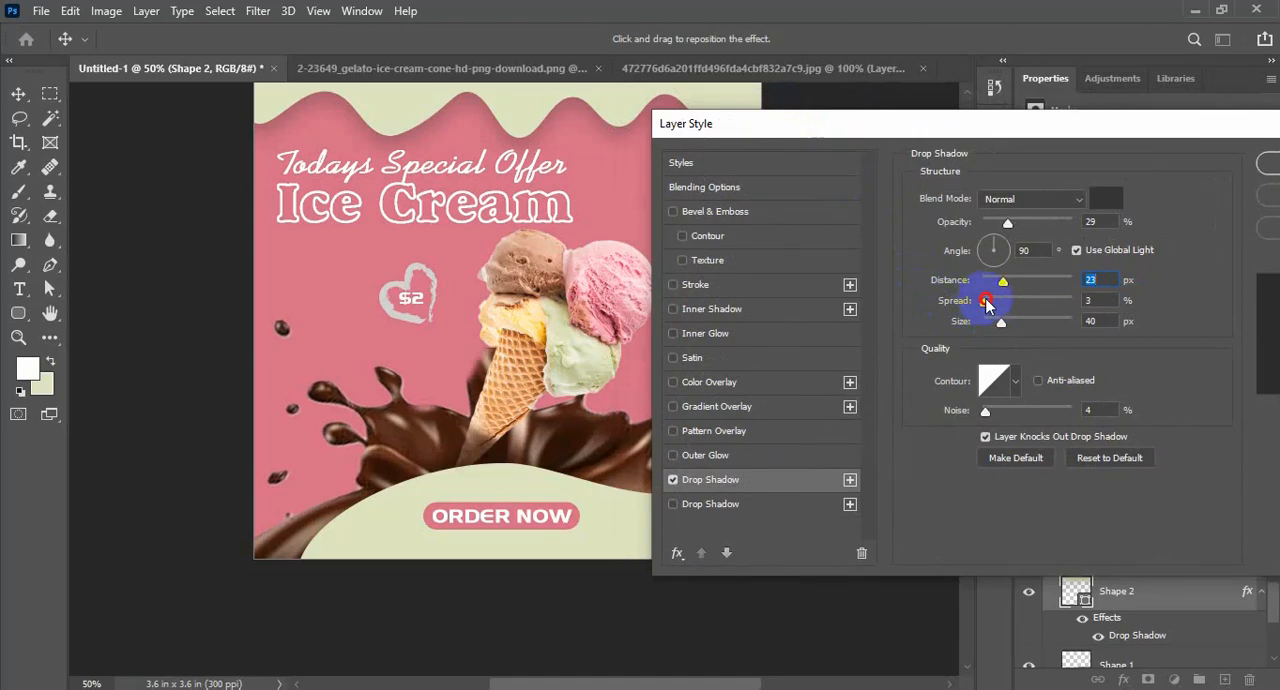
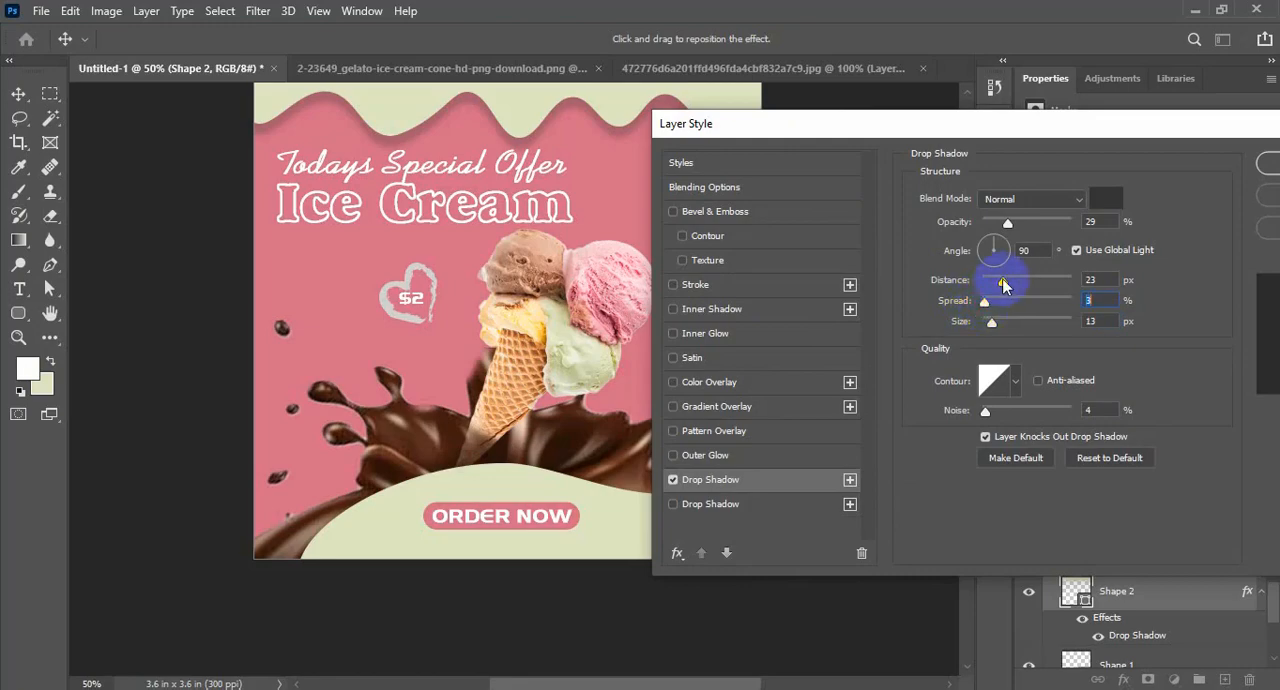
Apply the upper wave's drop shadow with 15 px distance, 3% spread and 13 px size
drag(980, 123, 634, 278)
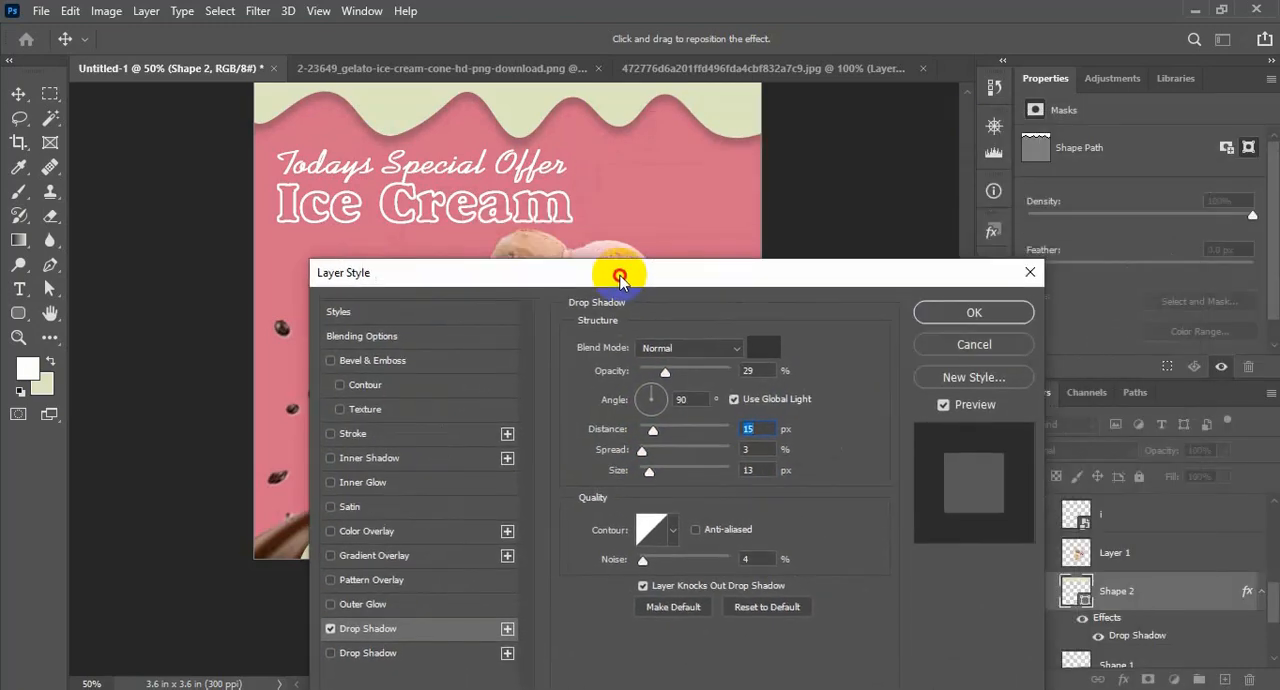
click(994, 316)
key(alt+Tab)
drag(855, 329, 714, 326)
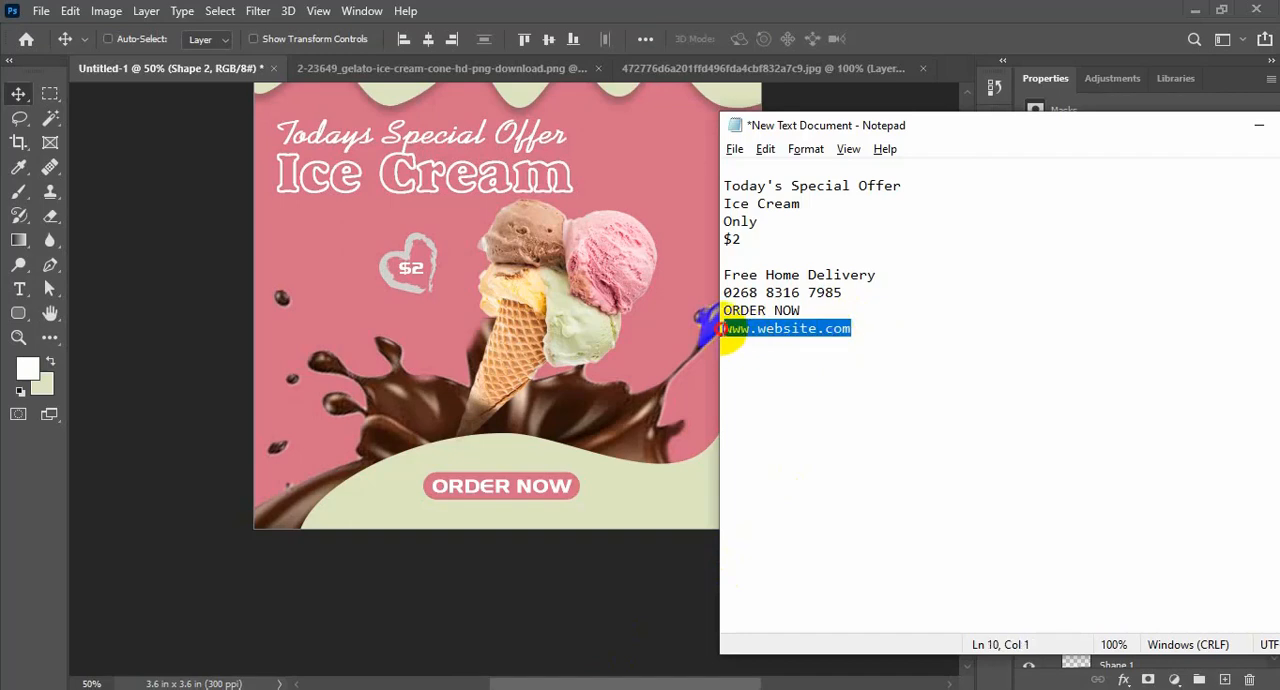
click(1259, 125)
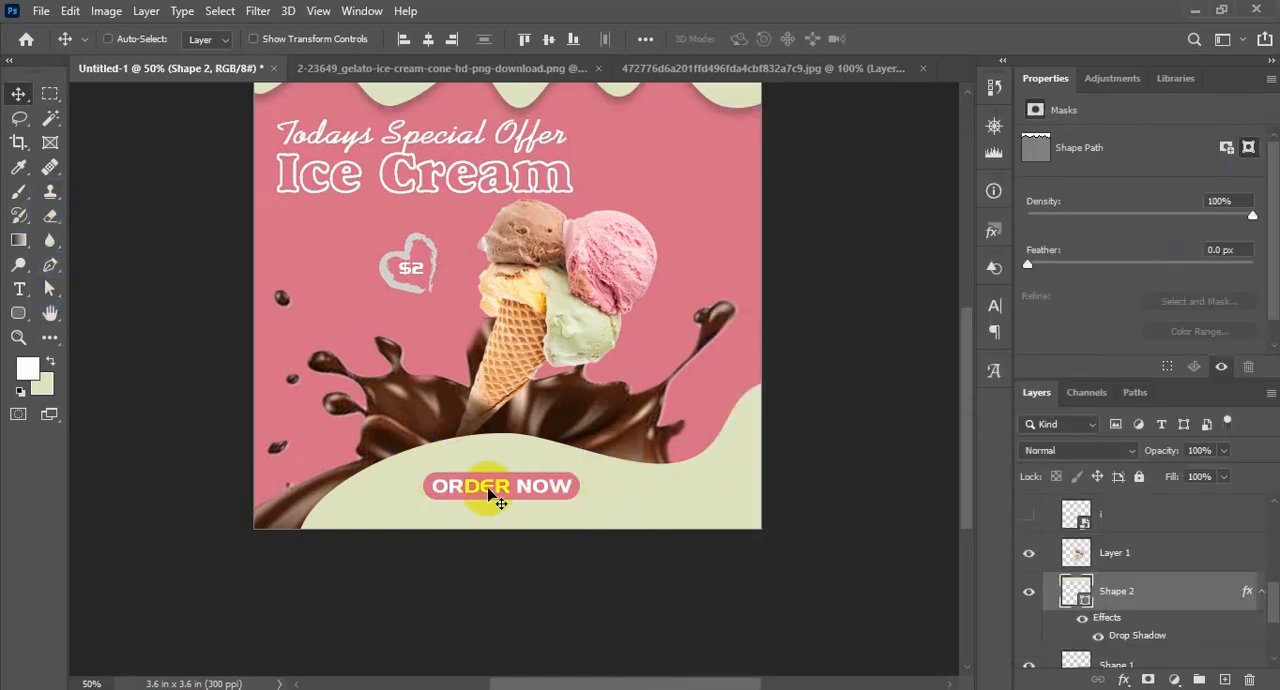
drag(486, 487, 490, 465)
scroll(1128, 590, up, 5)
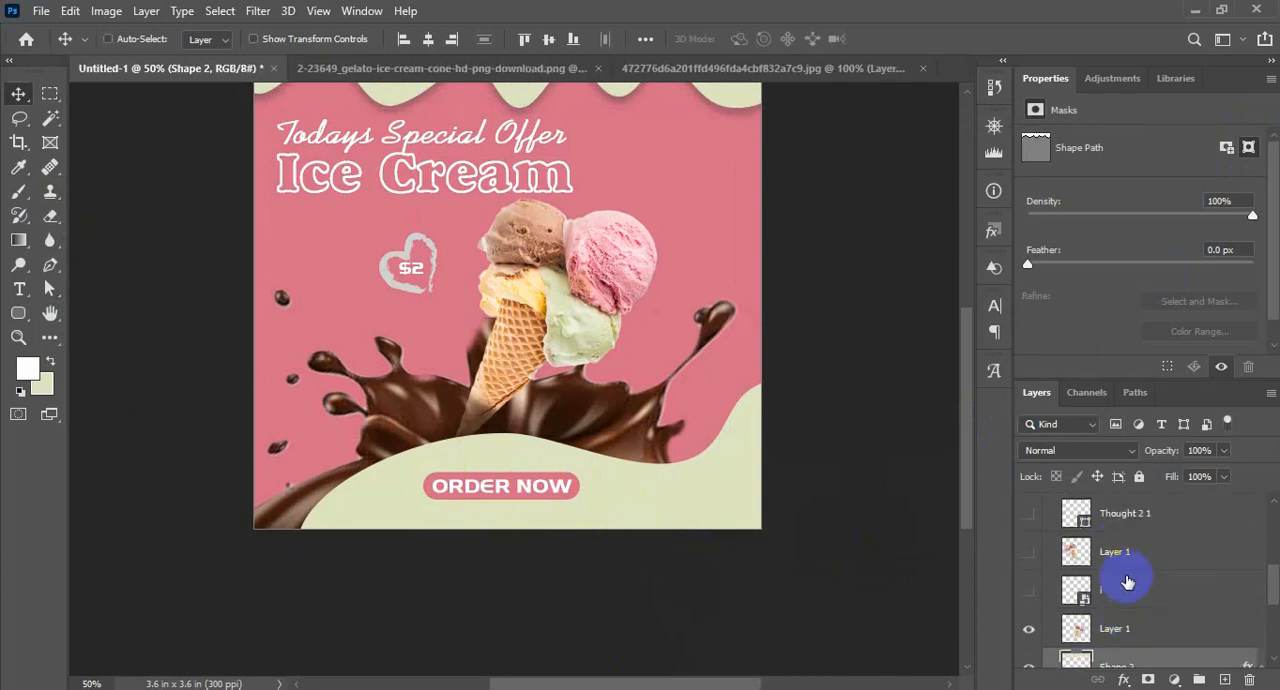
scroll(1130, 620, up, 1)
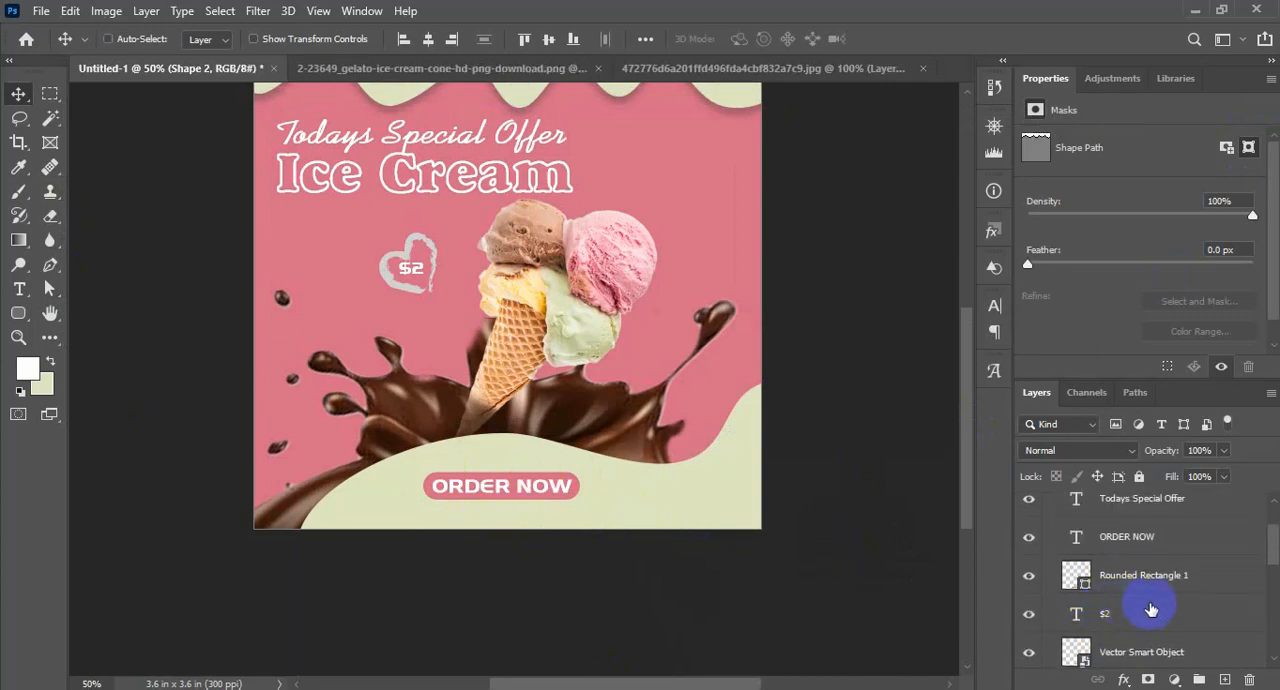
click(1076, 541)
drag(1076, 541, 1225, 679)
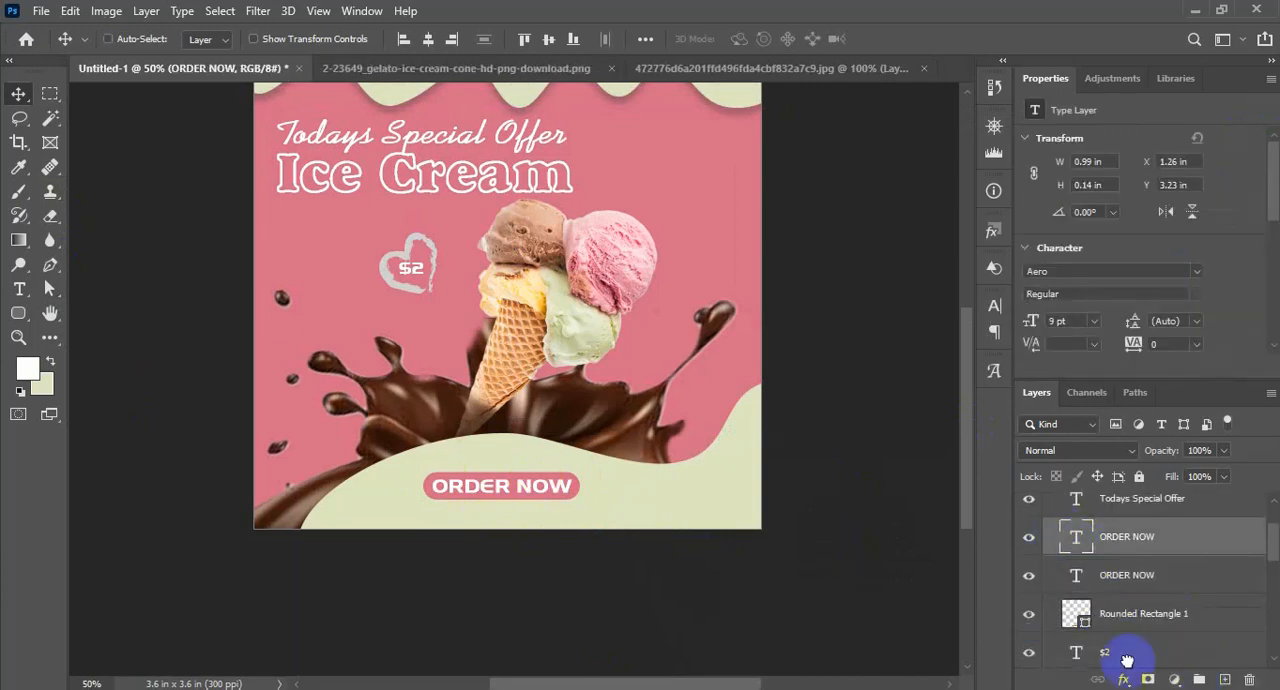
drag(525, 490, 527, 515)
double_click(528, 516)
text(www.website.com)
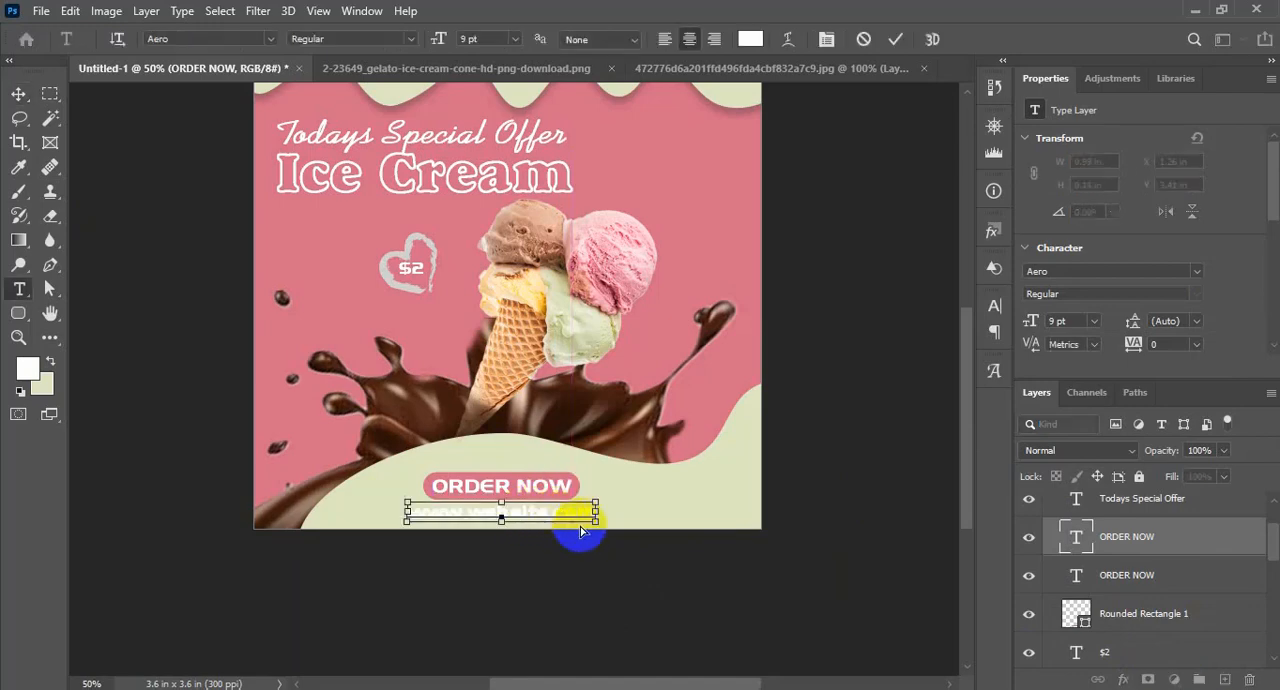
key(ctrl+a)
click(745, 40)
click(623, 228)
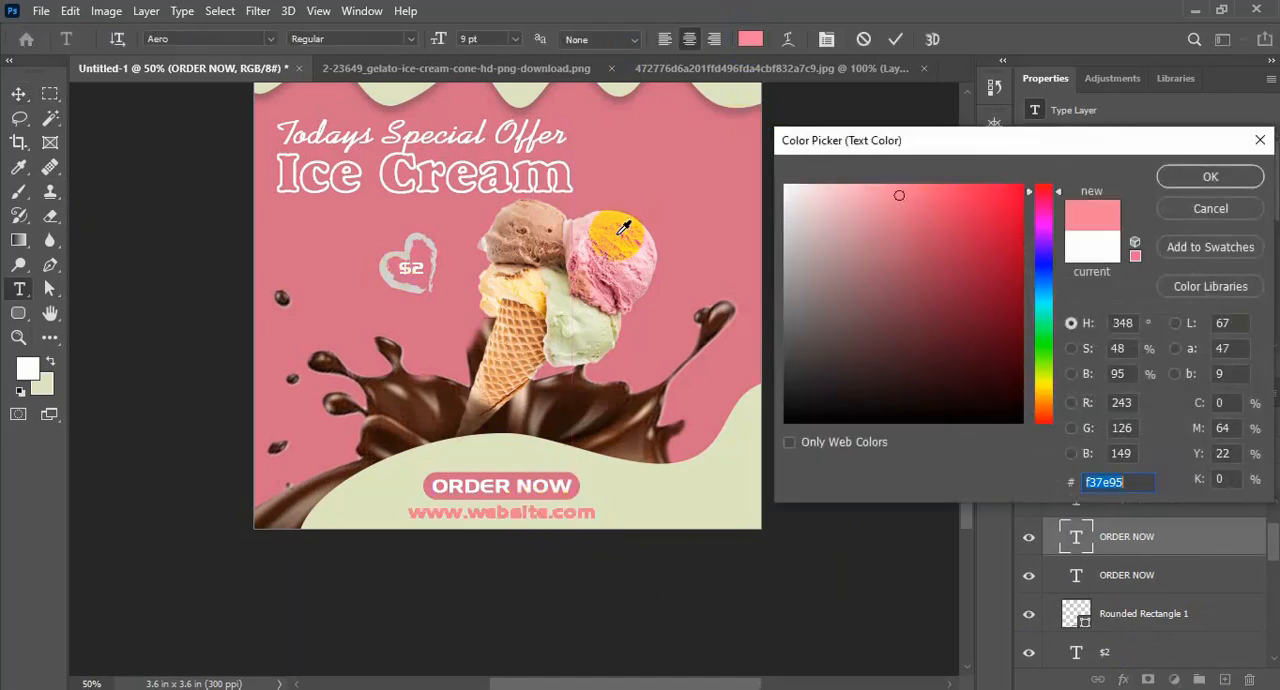
click(551, 226)
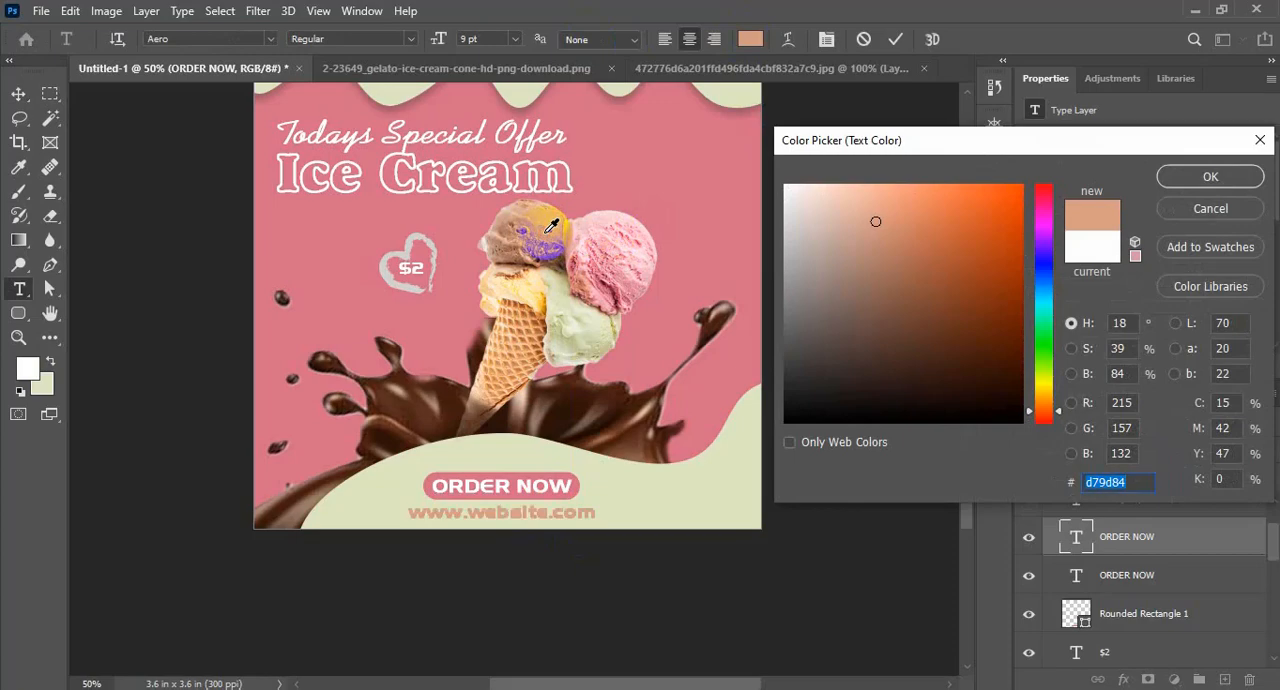
click(400, 387)
click(1210, 176)
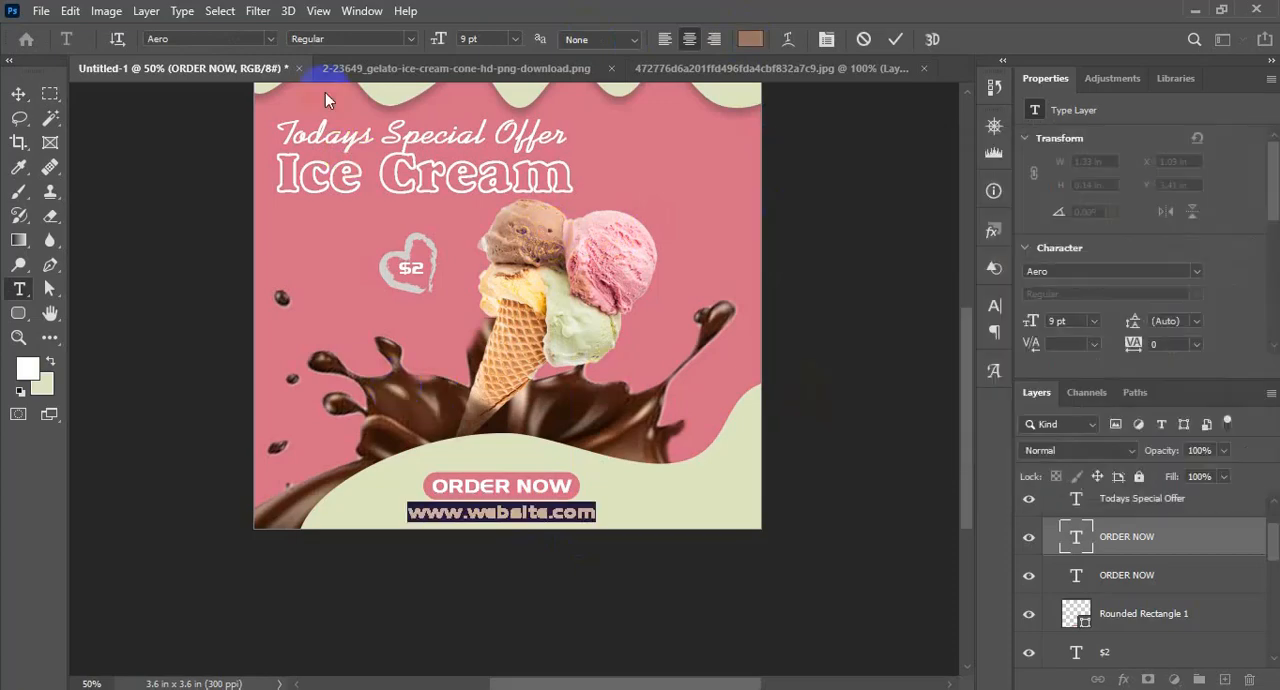
click(270, 39)
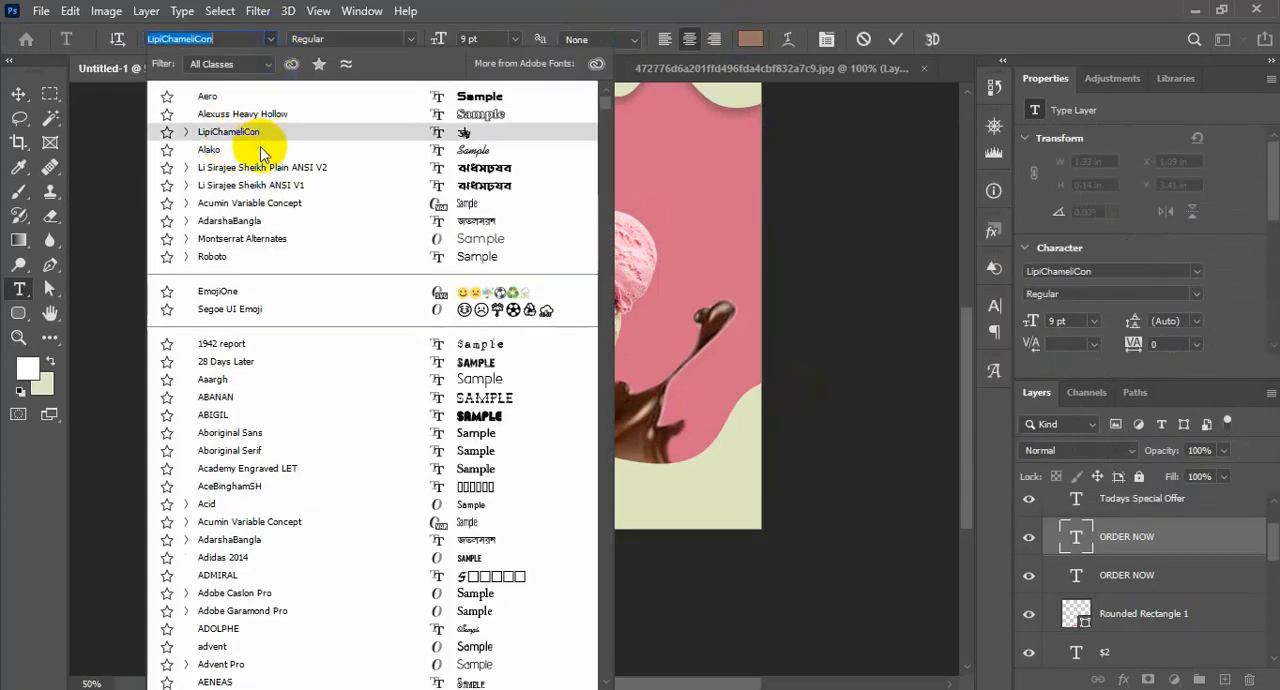
text(robo)
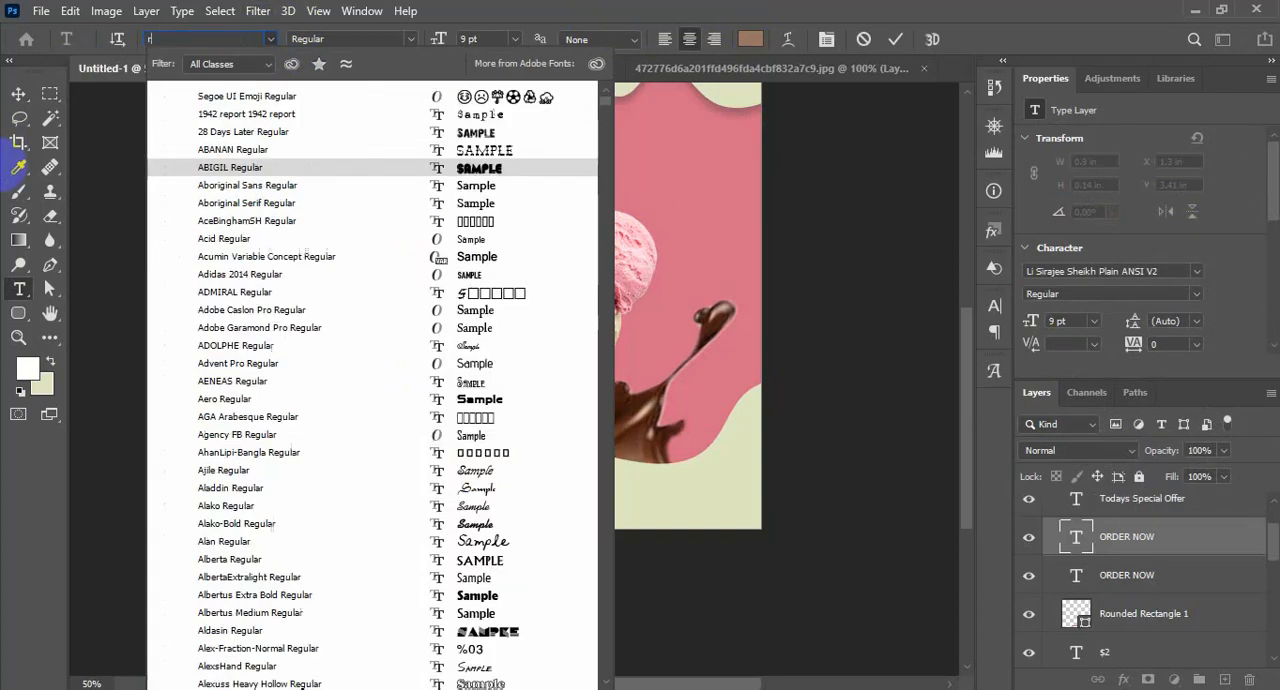
click(212, 168)
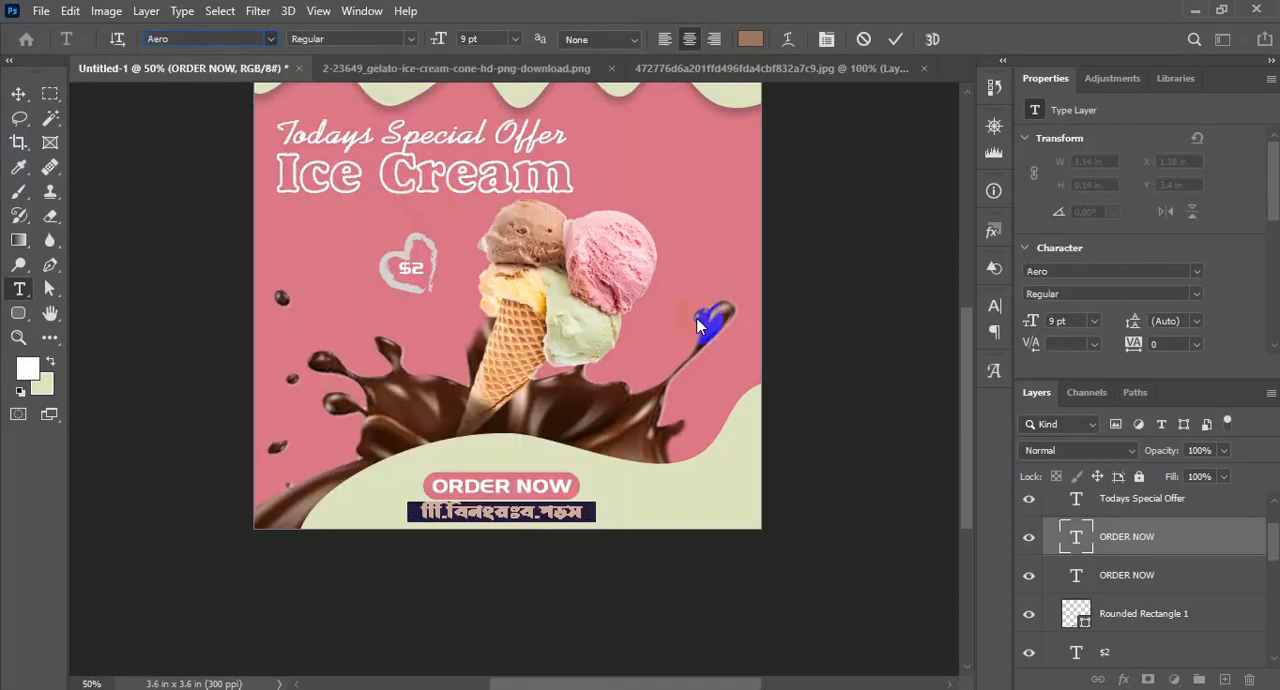
click(19, 93)
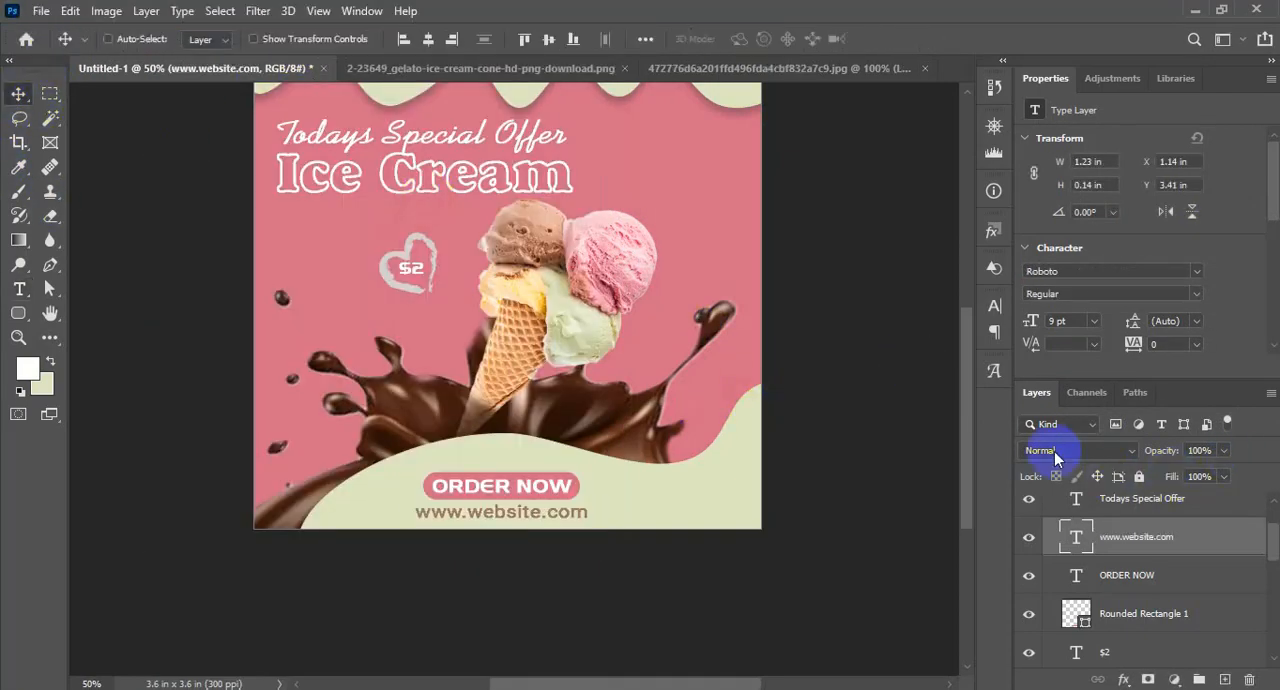
double_click(1087, 541)
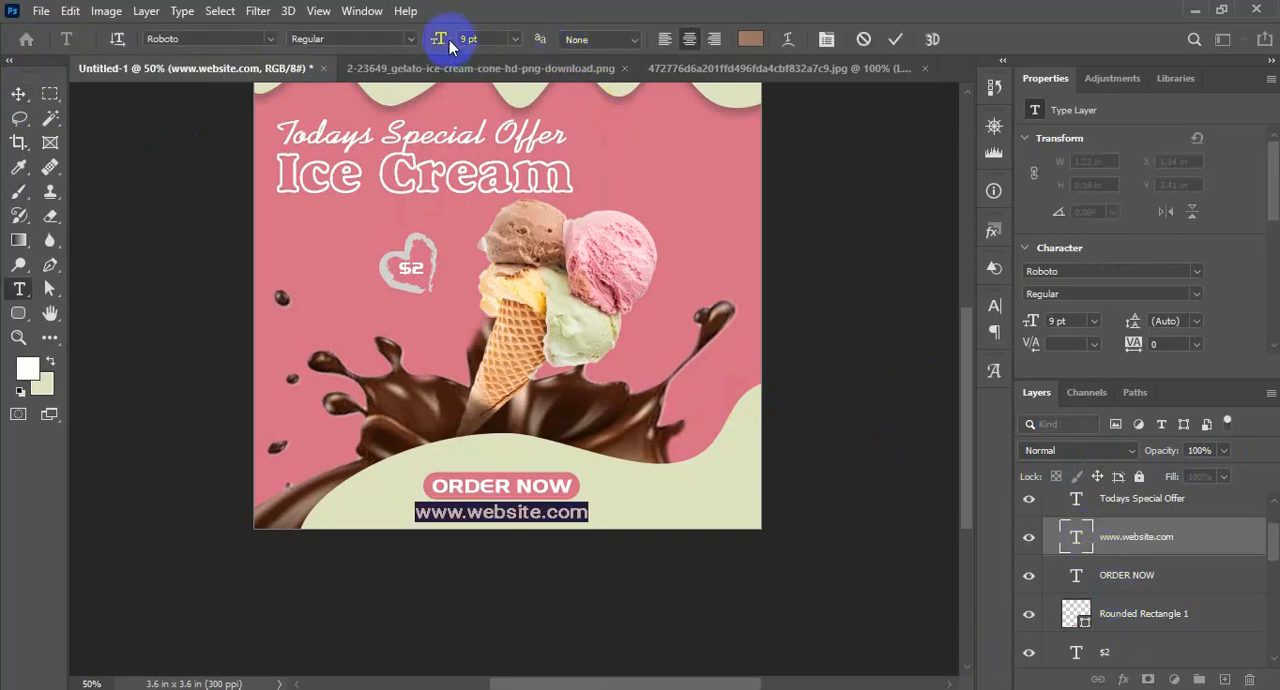
drag(443, 42, 445, 40)
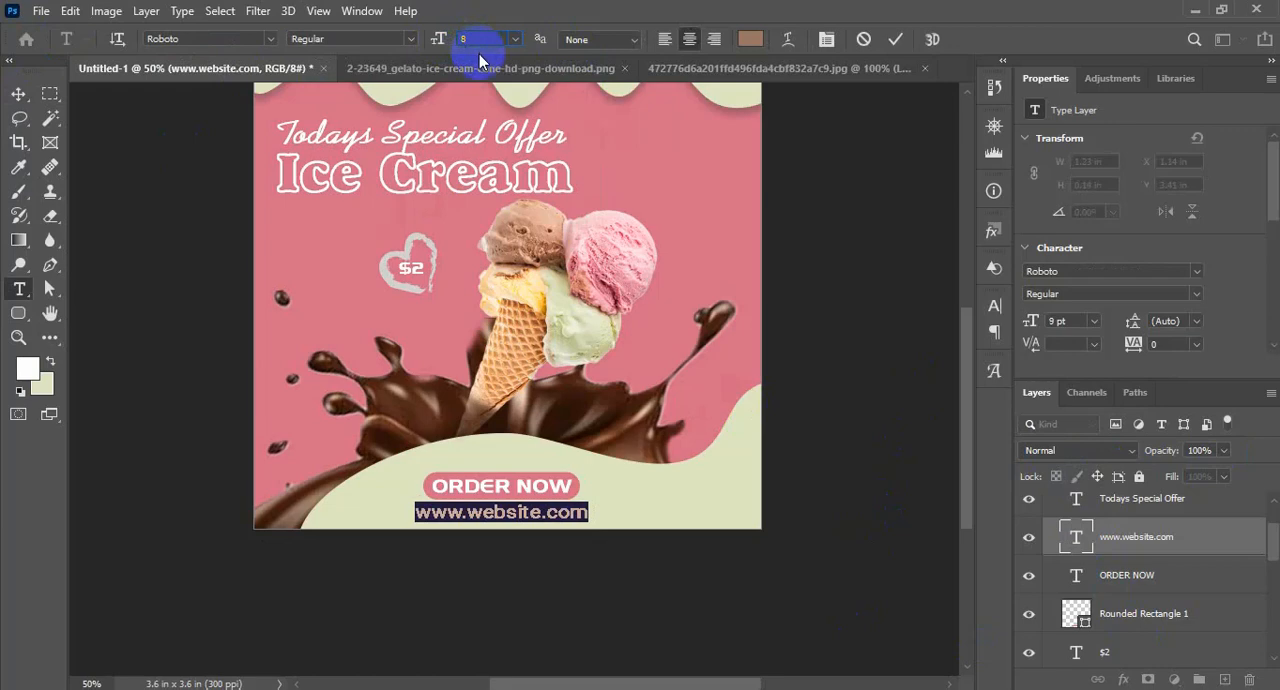
click(18, 95)
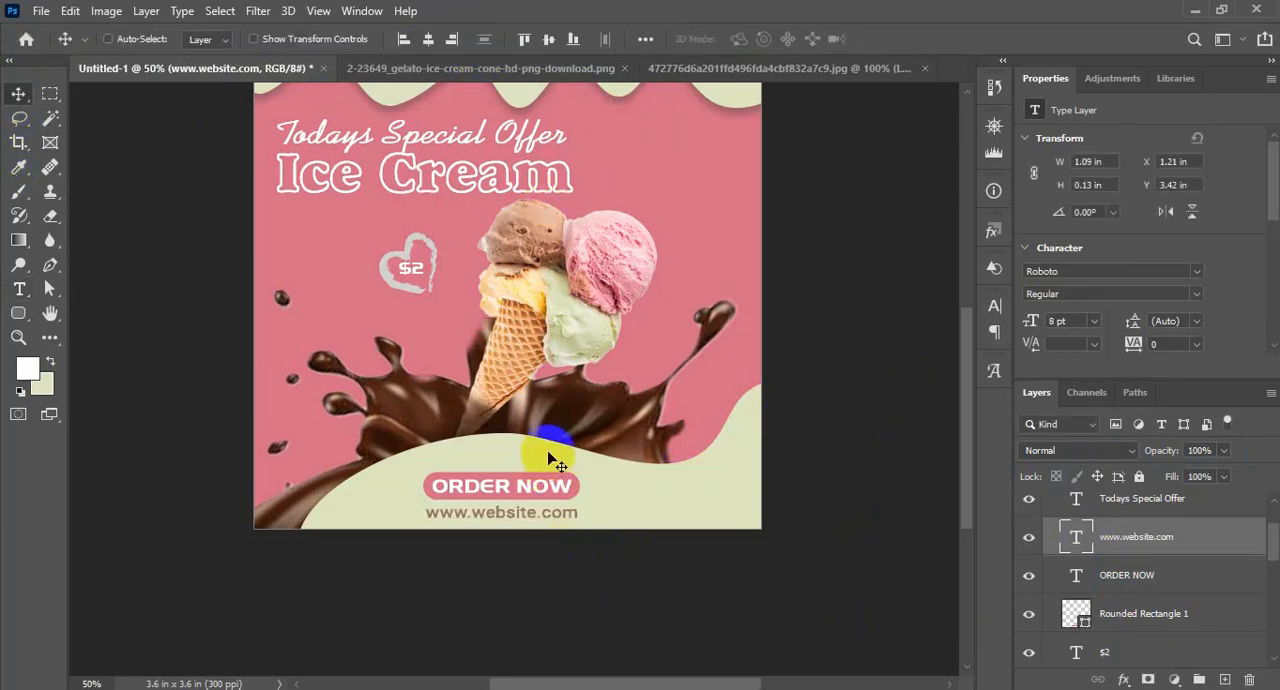
Switch to Notepad and copy the "Free Home Delivery" line
drag(737, 483, 424, 544)
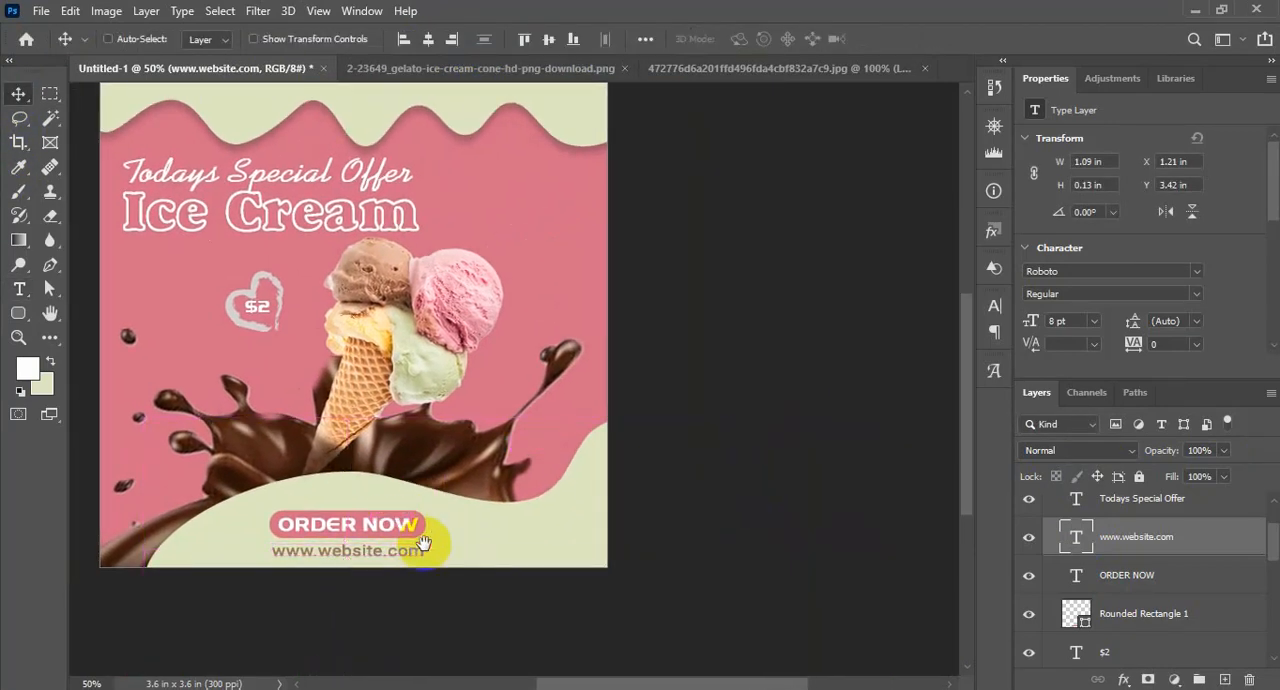
key(alt+Tab)
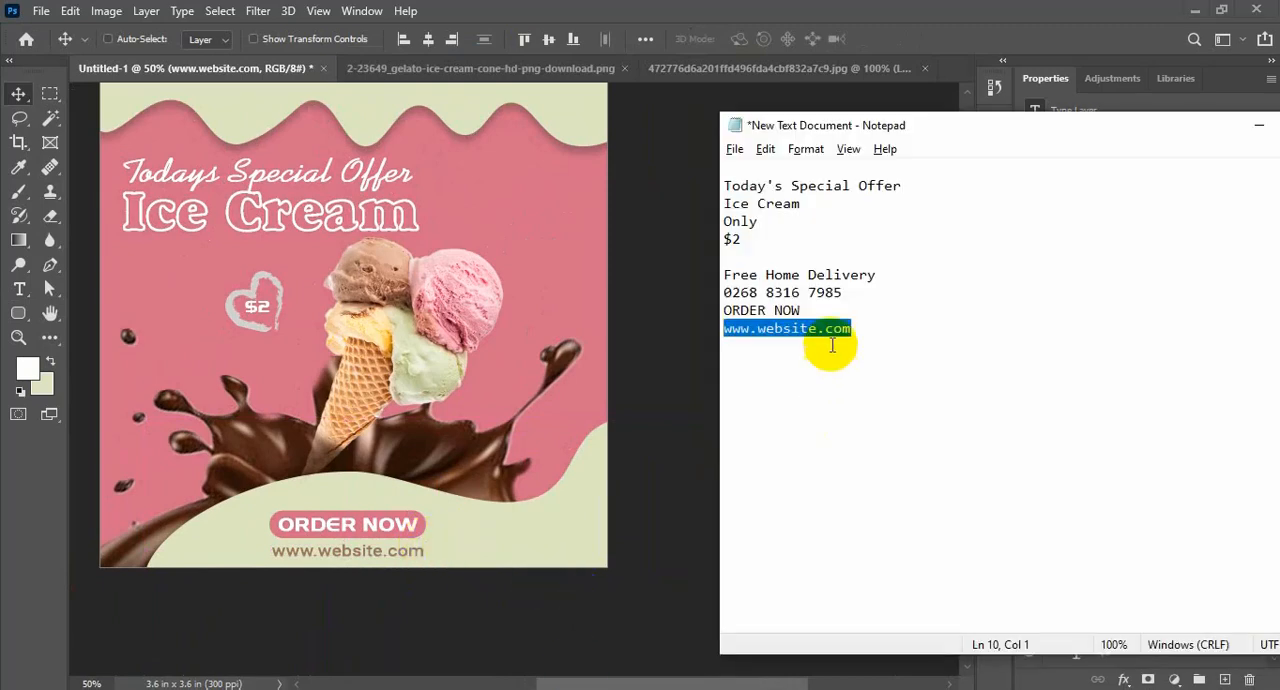
drag(886, 275, 722, 277)
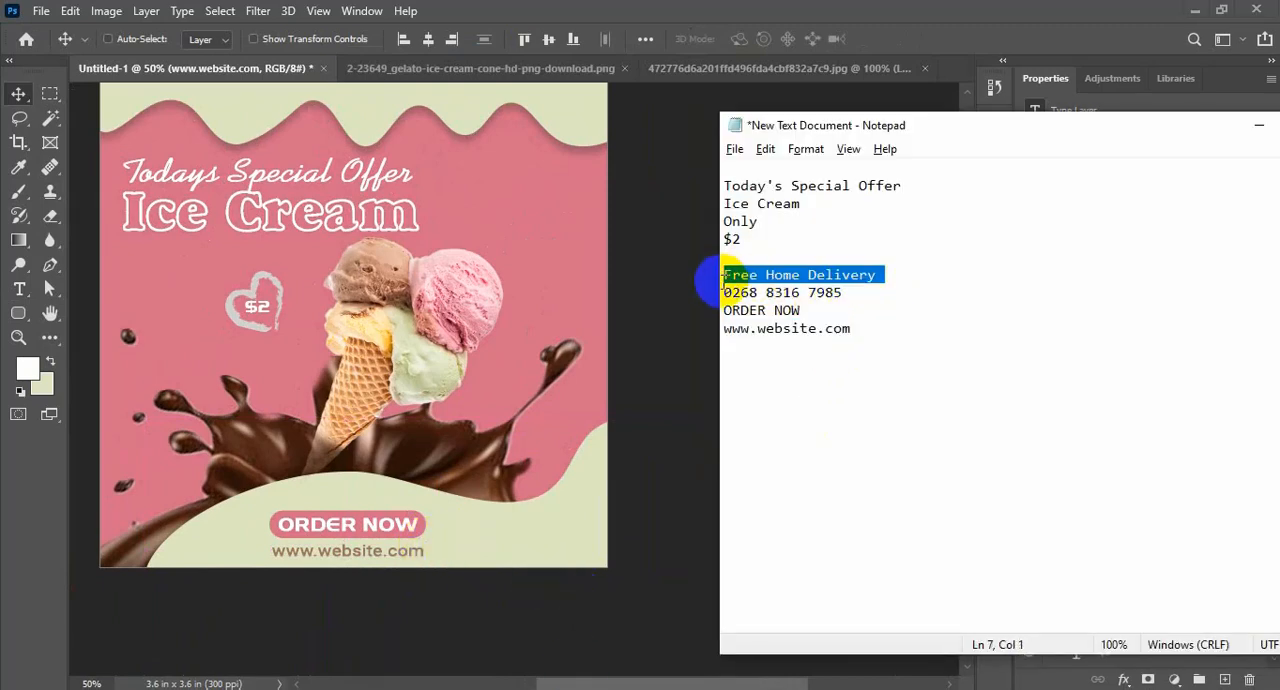
Return to Photoshop and add a "Free Home Delivery" text line beside the end of the "Ice Cream" heading
click(19, 93)
scroll(535, 440, up, 4)
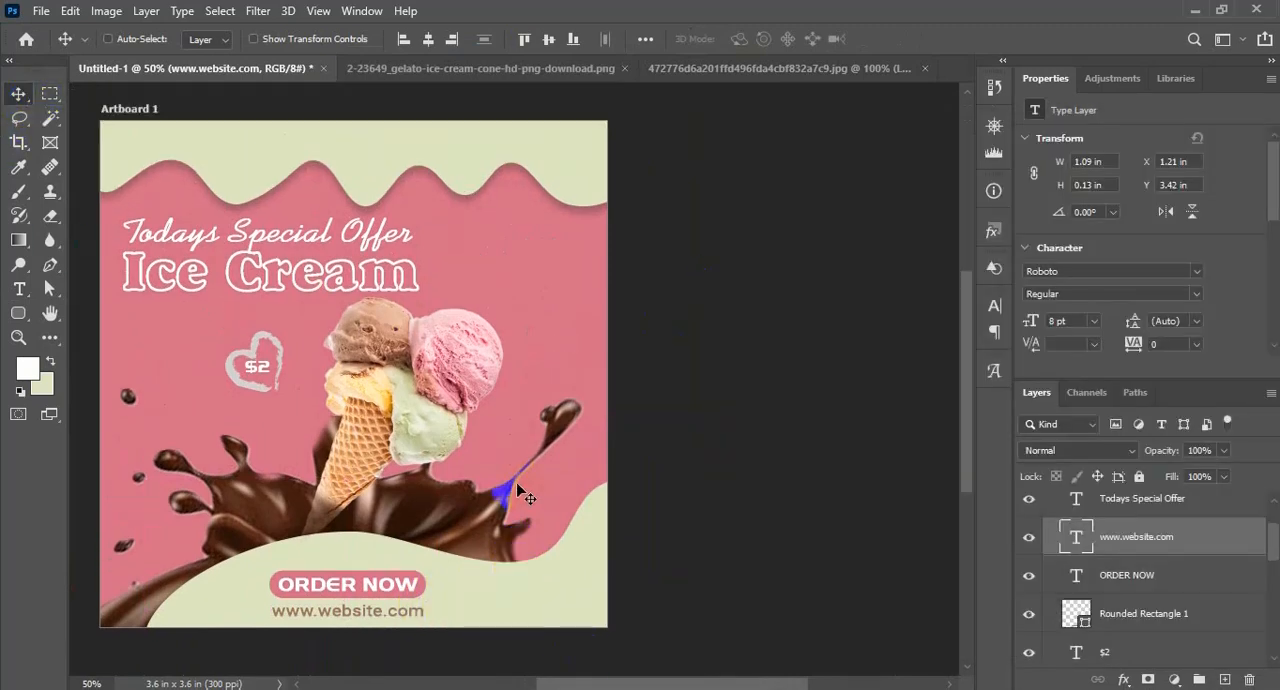
scroll(506, 486, down, 1)
click(19, 290)
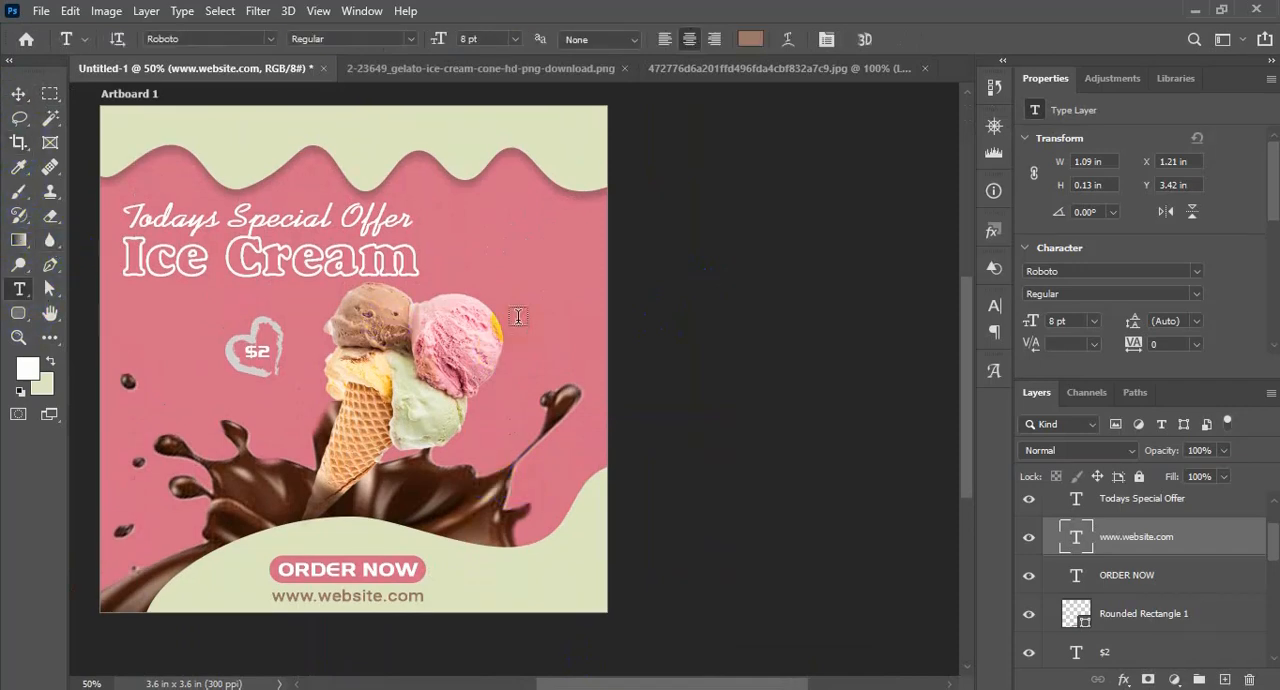
click(498, 258)
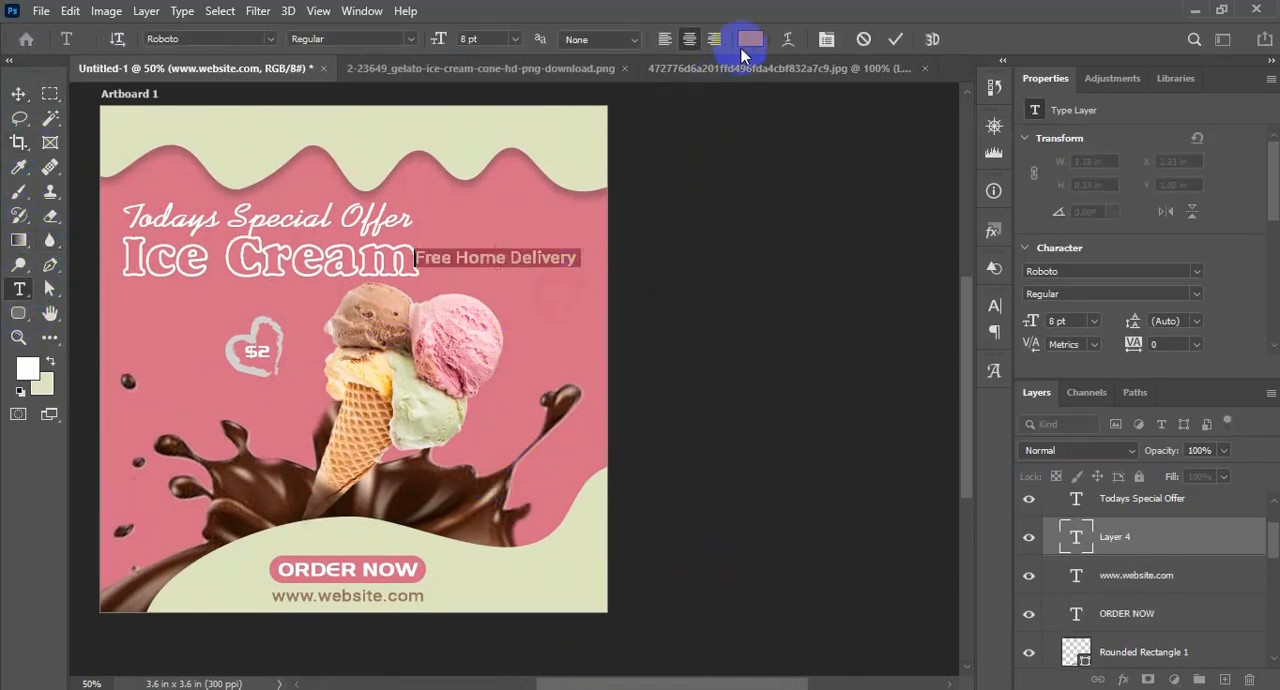
Set the "Free Home Delivery" text color to white, sampled from the "Ice Cream" heading
click(750, 39)
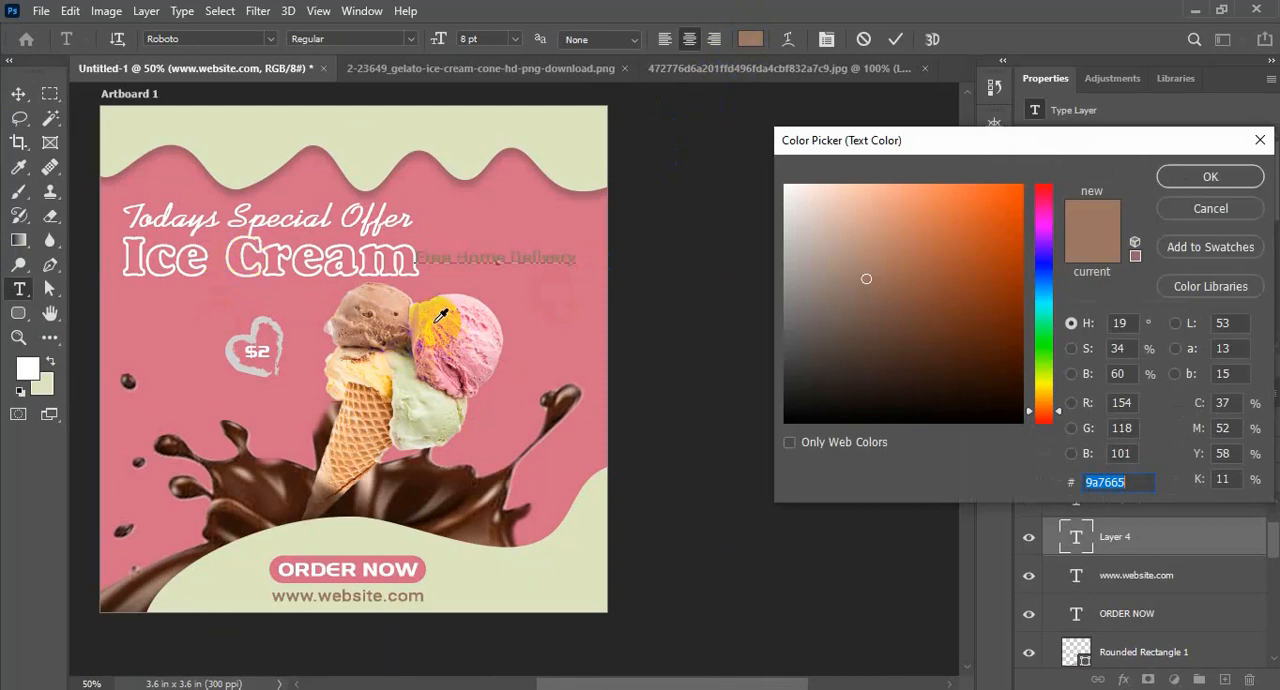
click(409, 421)
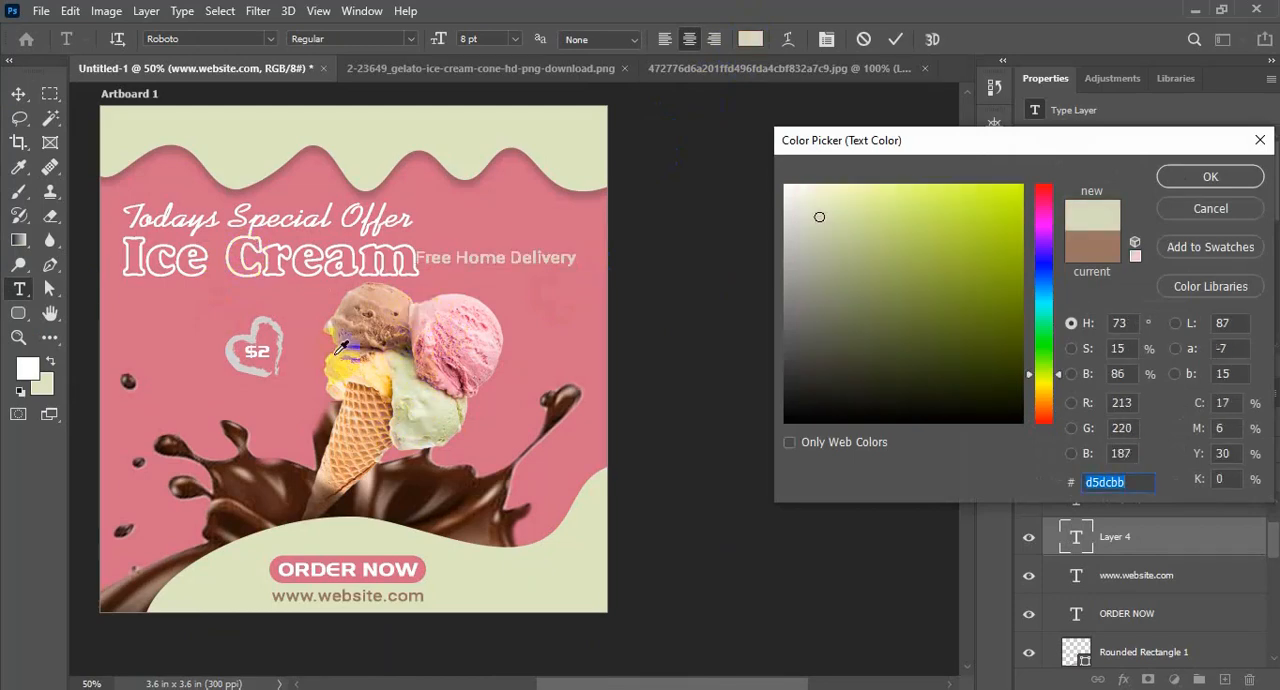
click(197, 262)
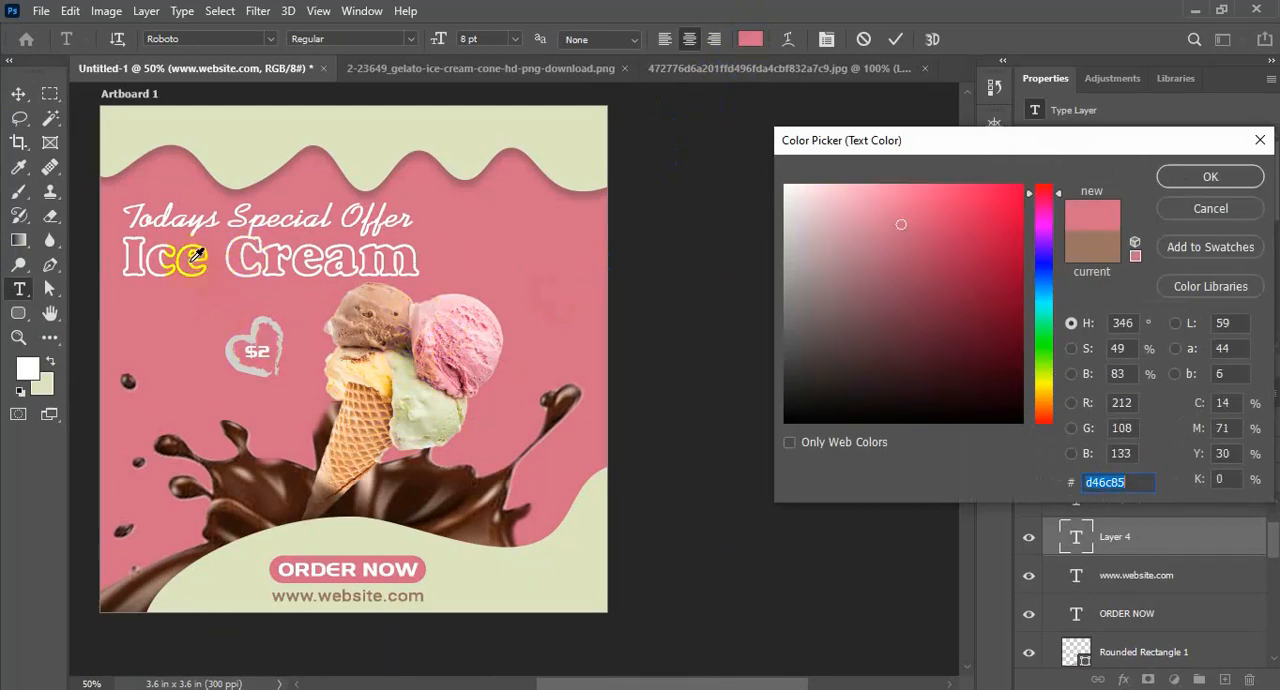
click(197, 262)
click(1190, 180)
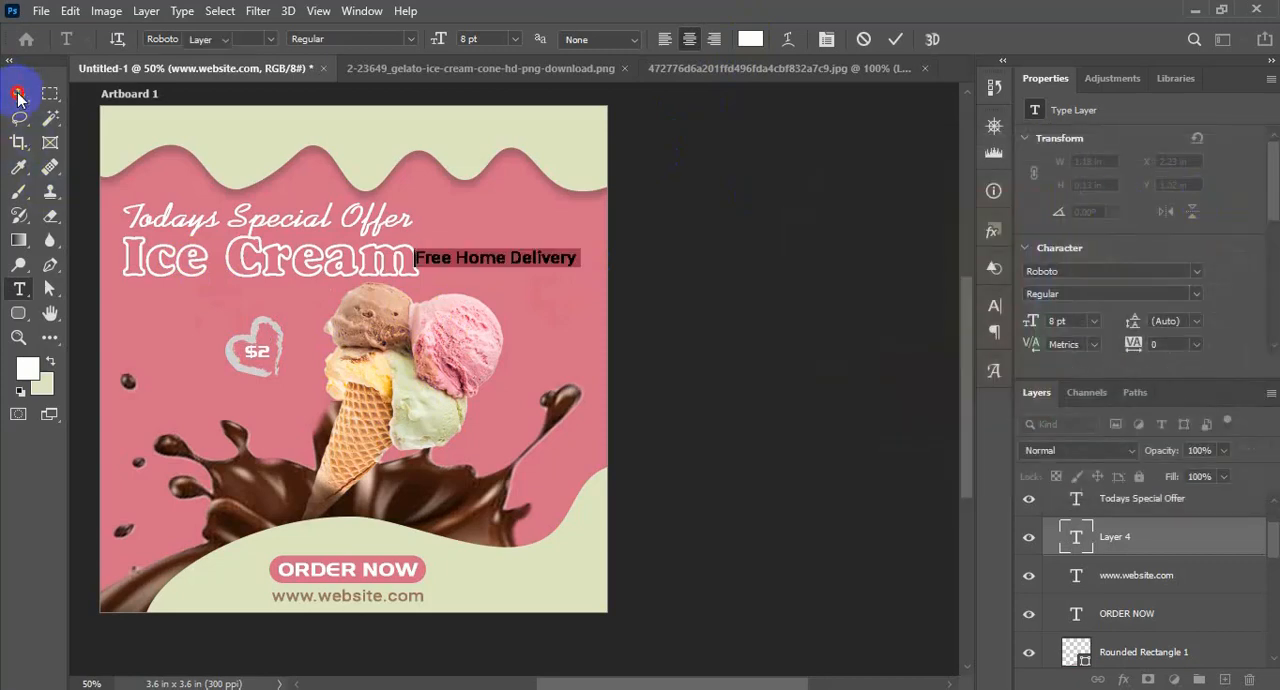
click(18, 95)
Break the "Free Home Delivery" text into three lines, one word per line
double_click(460, 257)
click(460, 257)
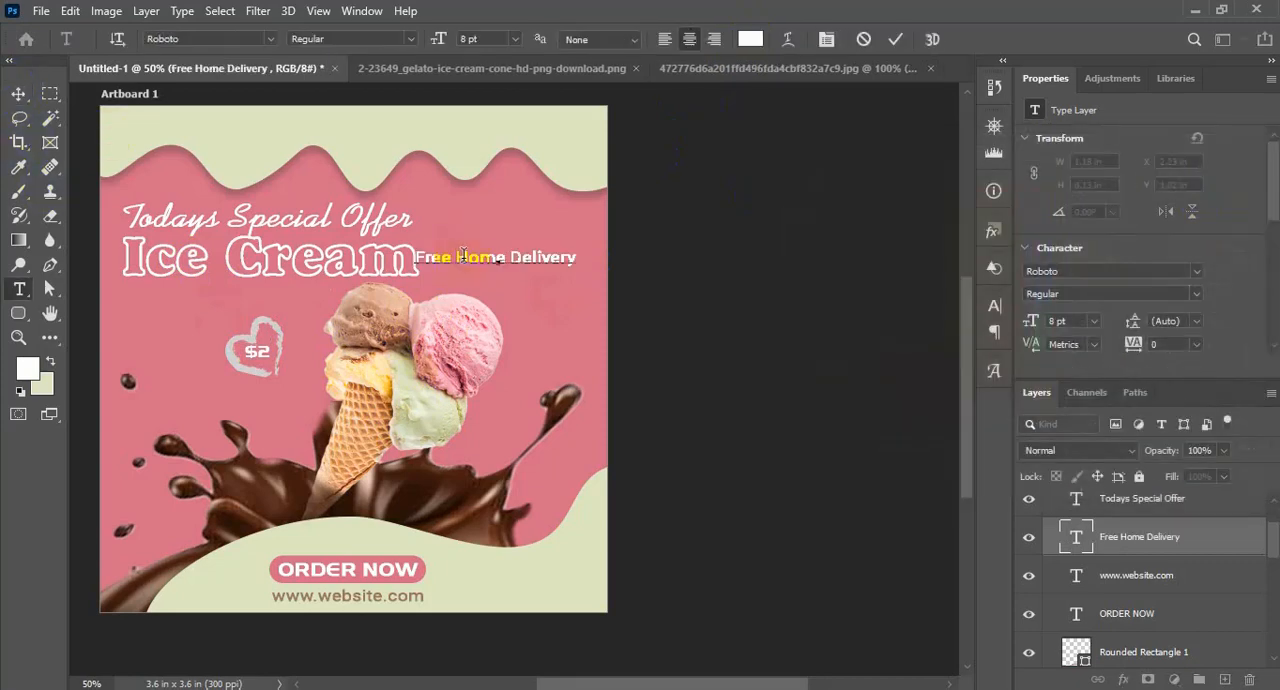
key(Return)
key(Return)
Right-align the three-line "Free Home Delivery" text and move it near the design's right edge, level with the headings
key(ctrl+a)
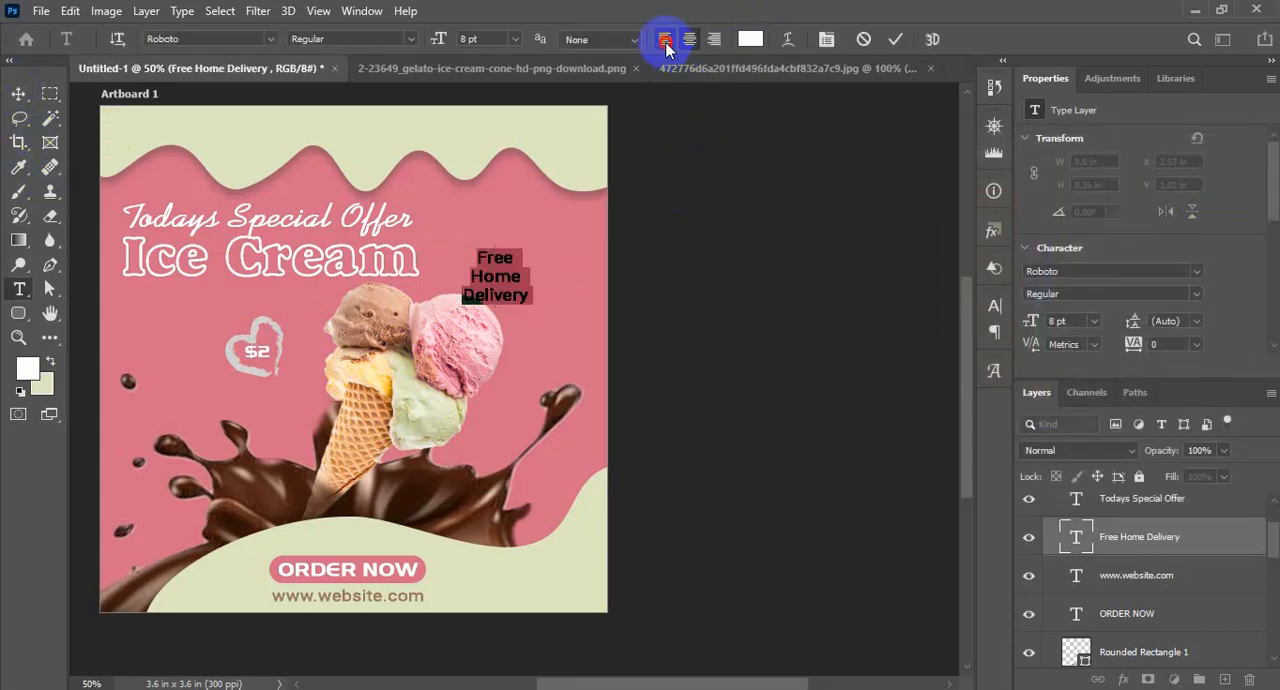
click(664, 39)
click(714, 39)
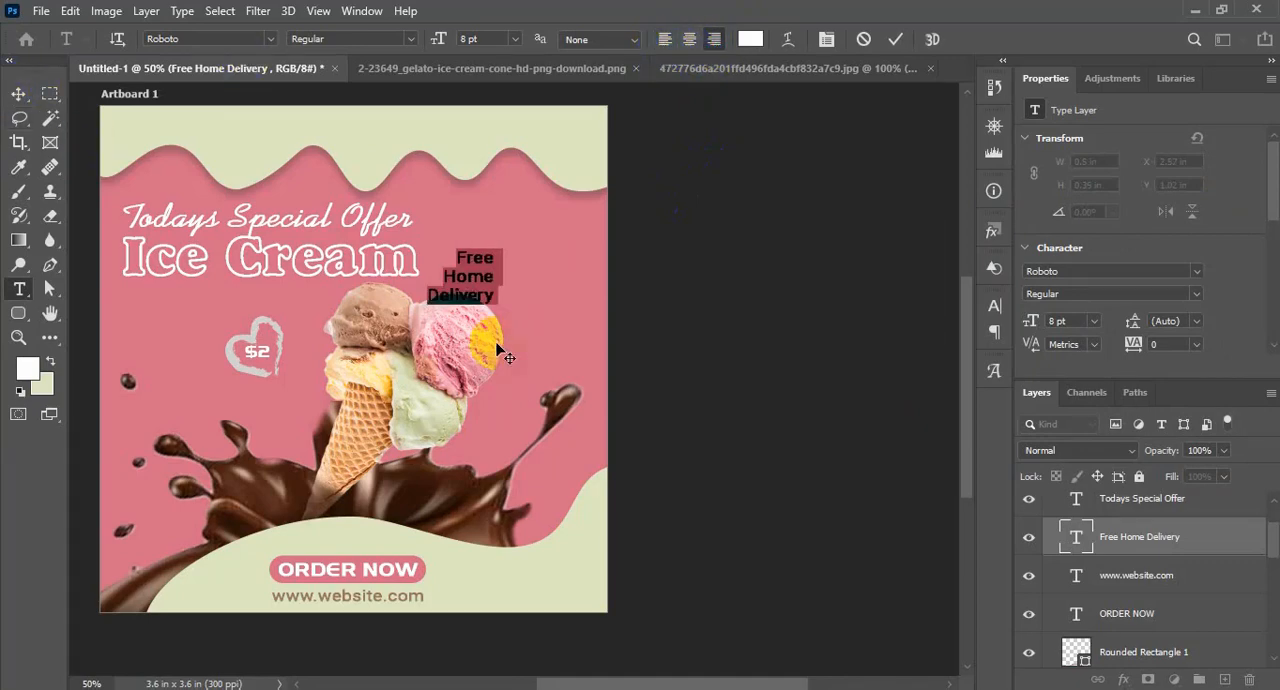
drag(469, 276, 535, 248)
click(17, 95)
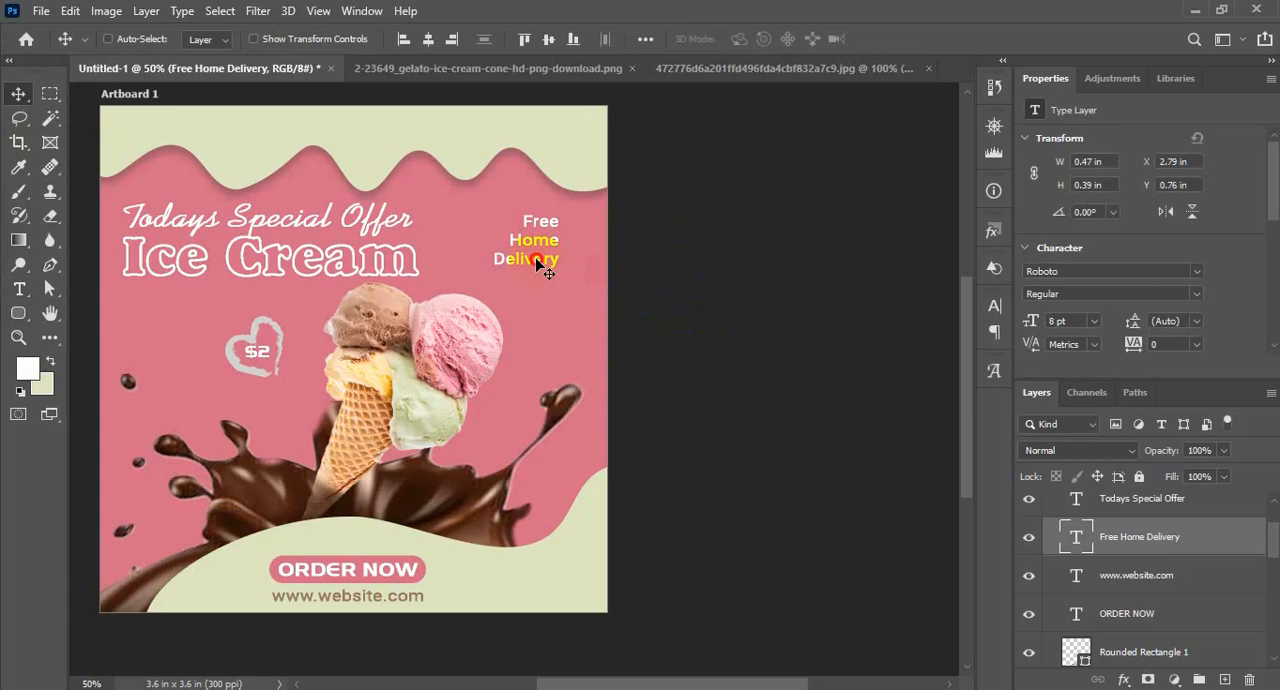
drag(538, 260, 549, 271)
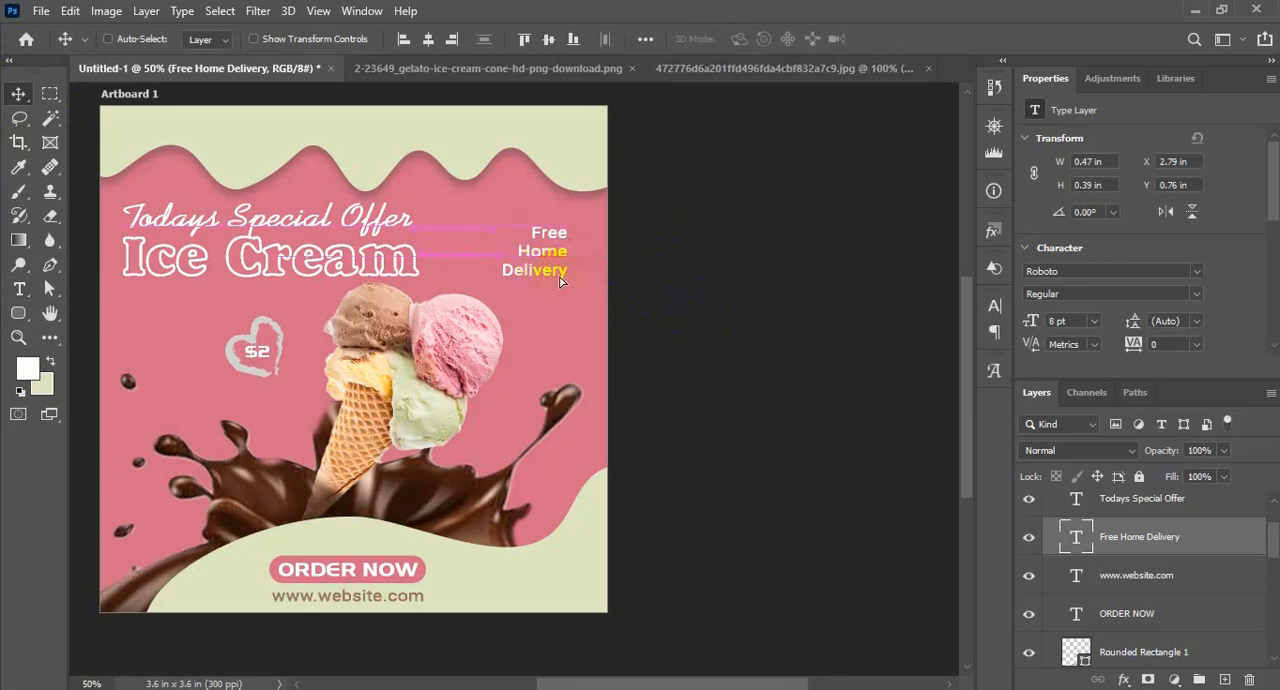
Draw a thin vertical rectangle about 2 px wide and 122 px high along the right side of the "Free Home Delivery" text
right_click(18, 313)
click(90, 310)
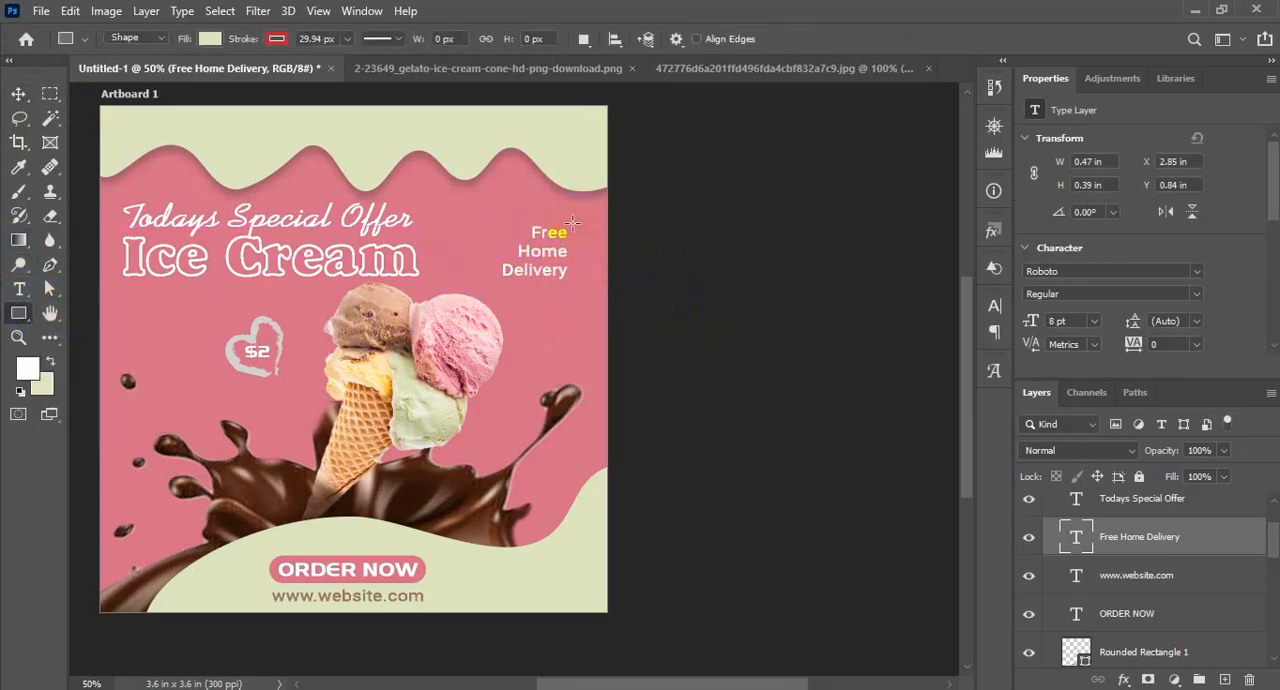
drag(572, 222, 575, 283)
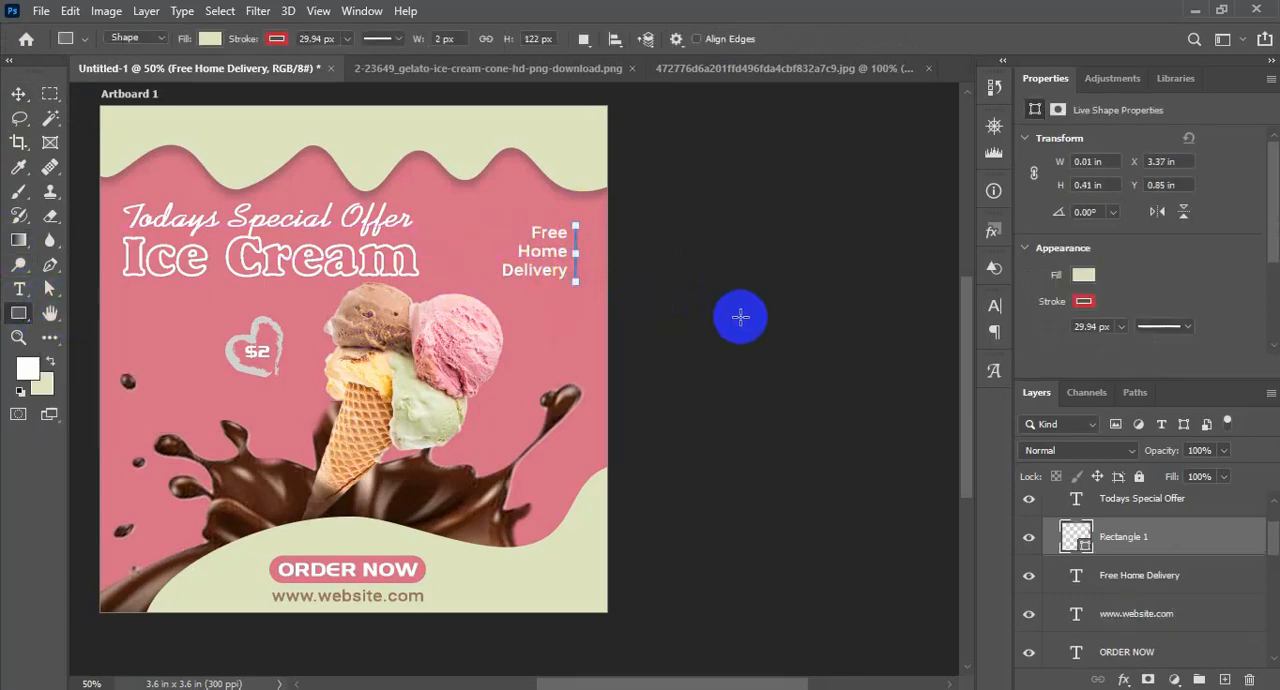
Remove the red stroke from the thin vertical rectangle and fill it with the pale green recent color
click(276, 38)
click(169, 74)
click(210, 38)
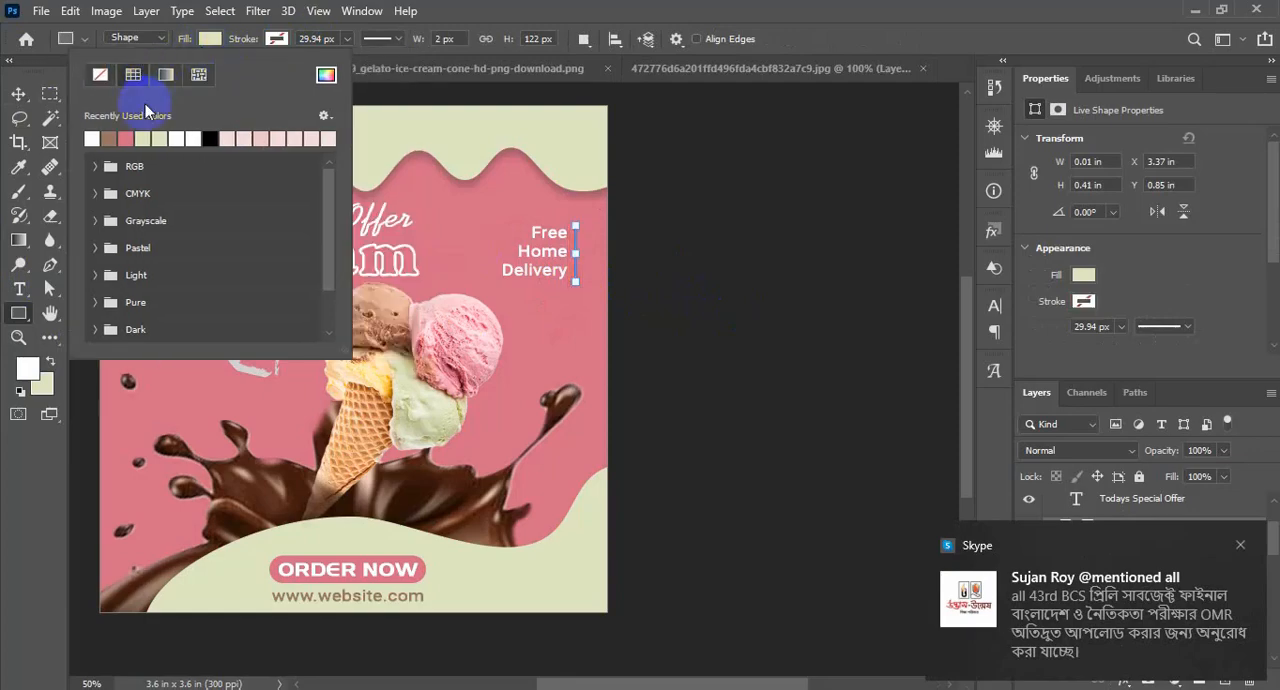
click(144, 140)
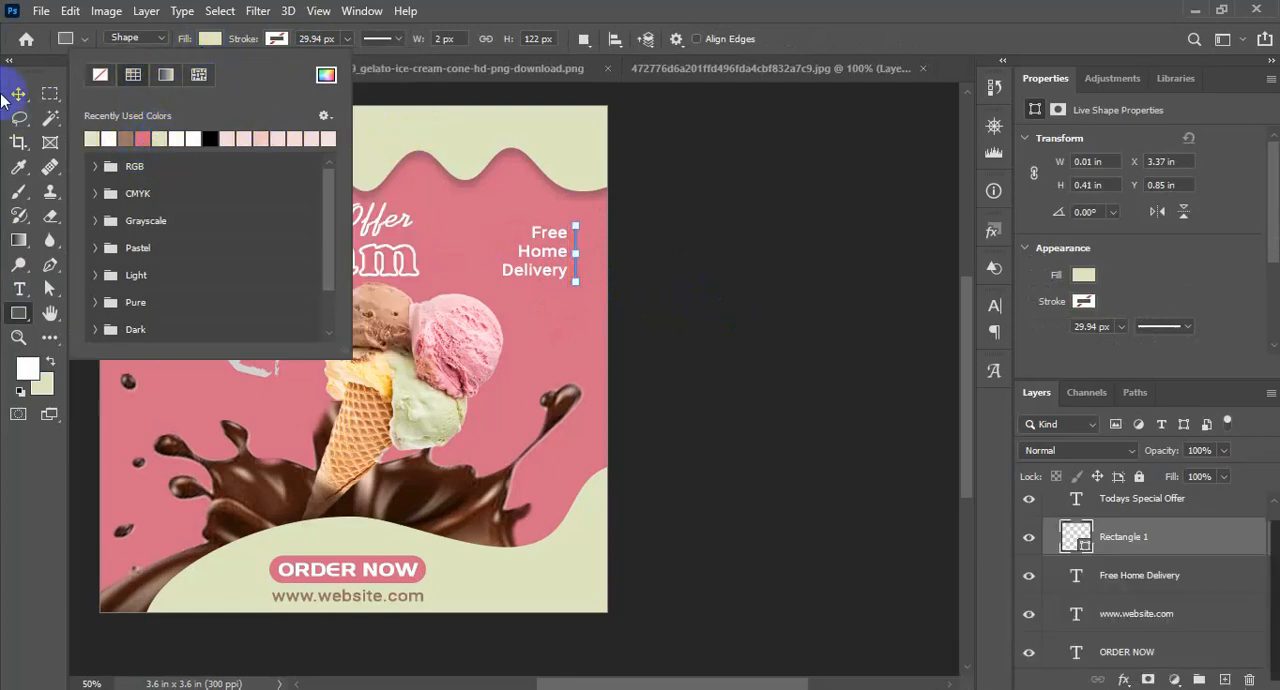
click(18, 94)
Resize the vertical bar to about 0.04 in wide and 0.35 in high, beside the "Free Home Delivery" text
scroll(700, 350, up, 5)
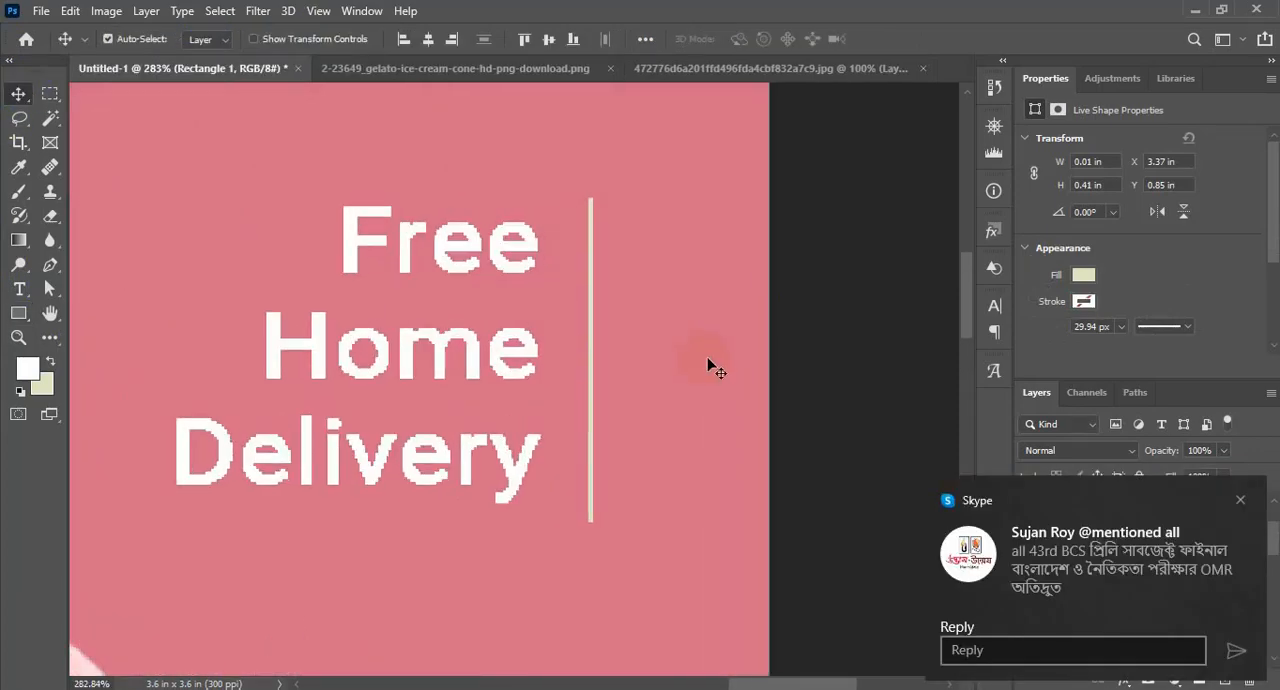
key(ctrl+t)
drag(594, 354, 597, 408)
drag(592, 193, 592, 241)
drag(600, 298, 600, 297)
key(Return)
scroll(601, 298, down, 5)
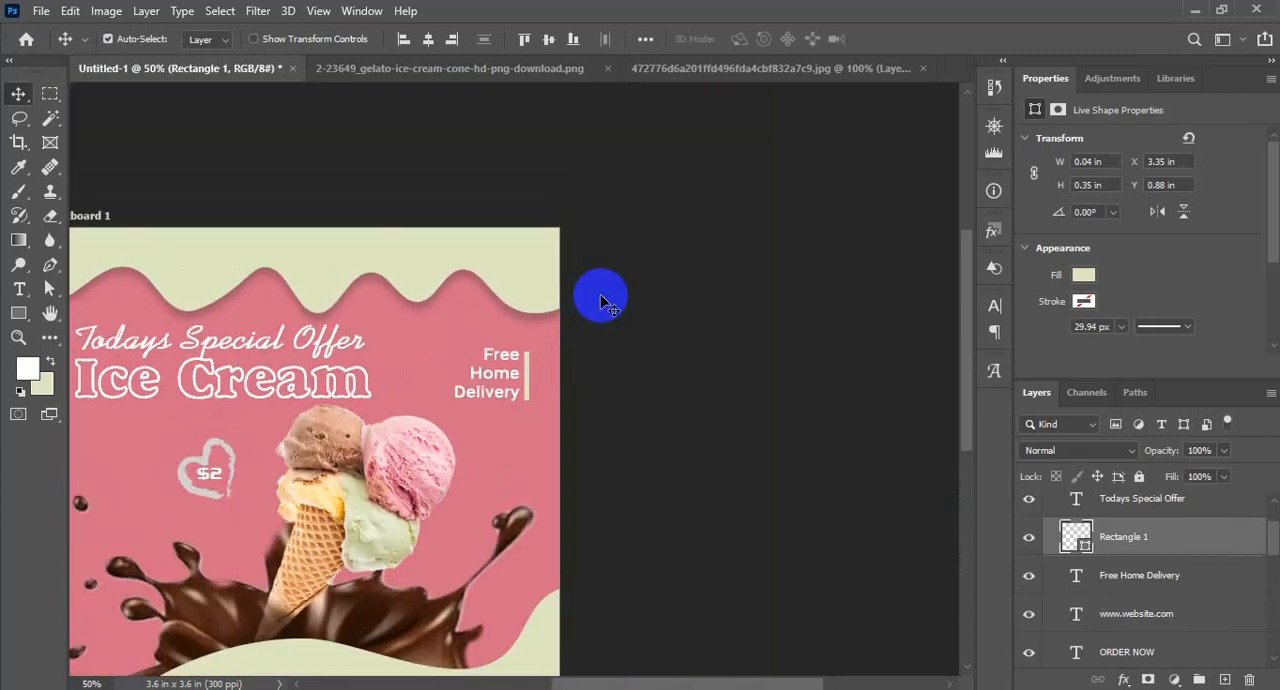
drag(584, 475, 667, 346)
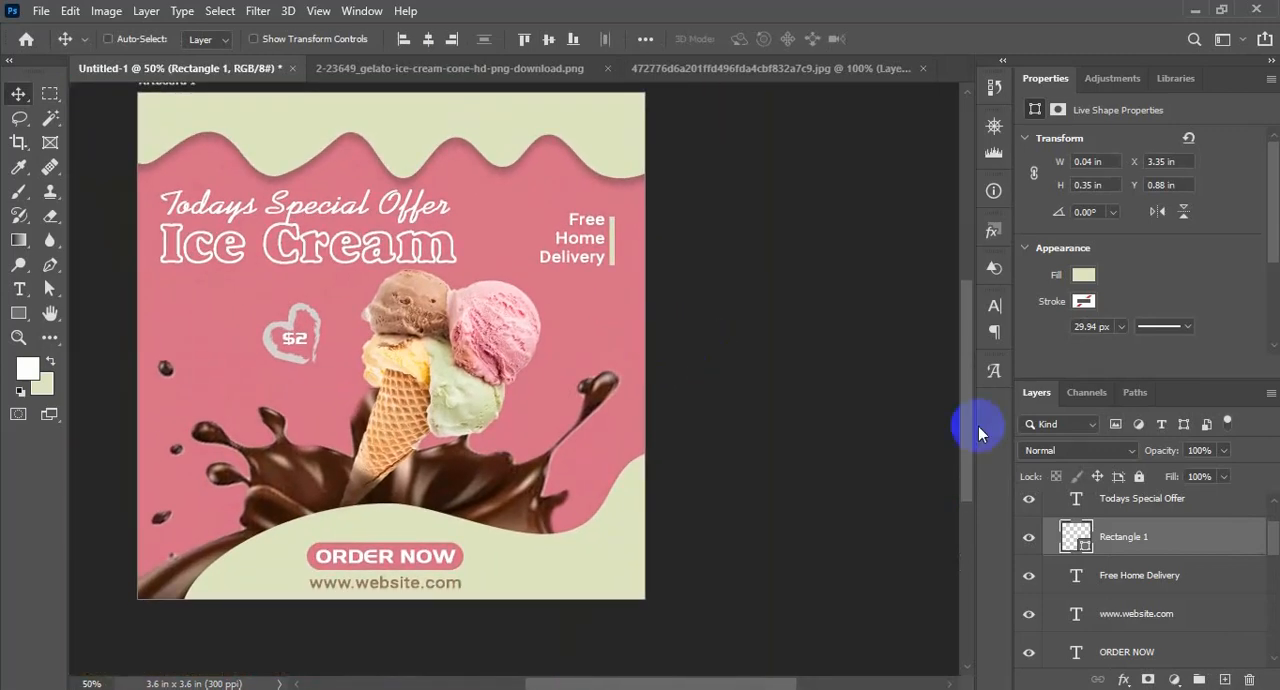
Change the font of the "Free Home Delivery" text to Ajile
double_click(1070, 584)
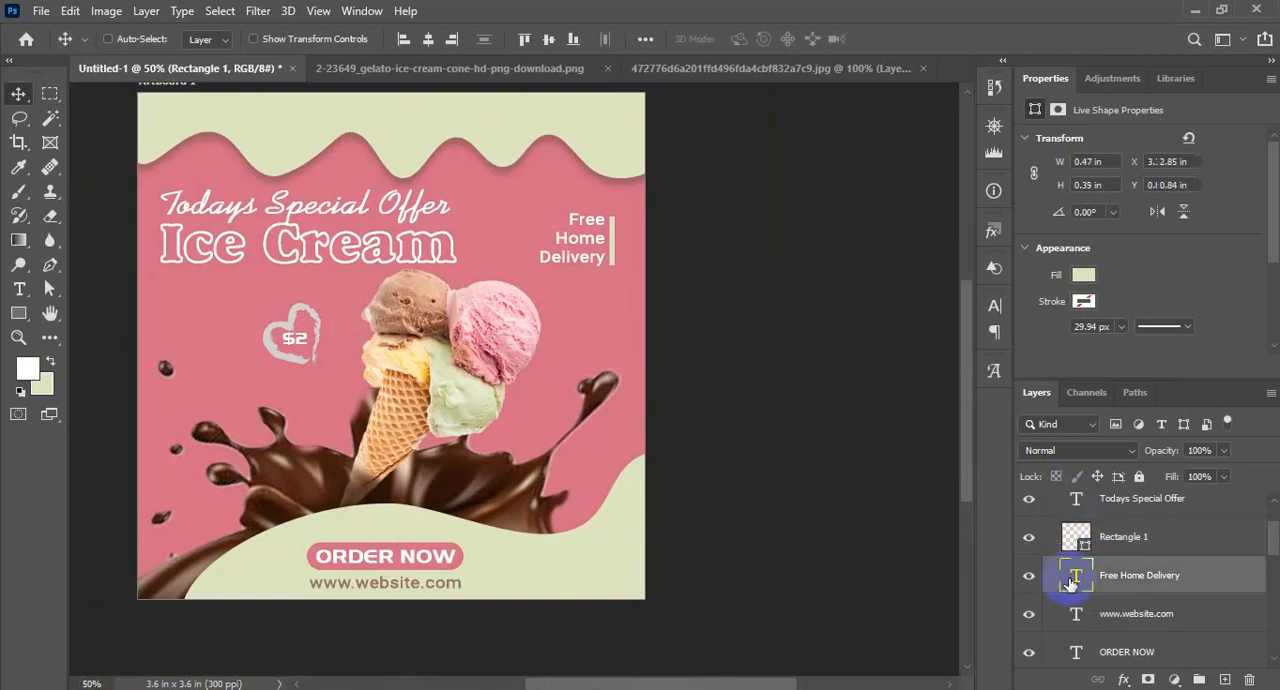
click(271, 39)
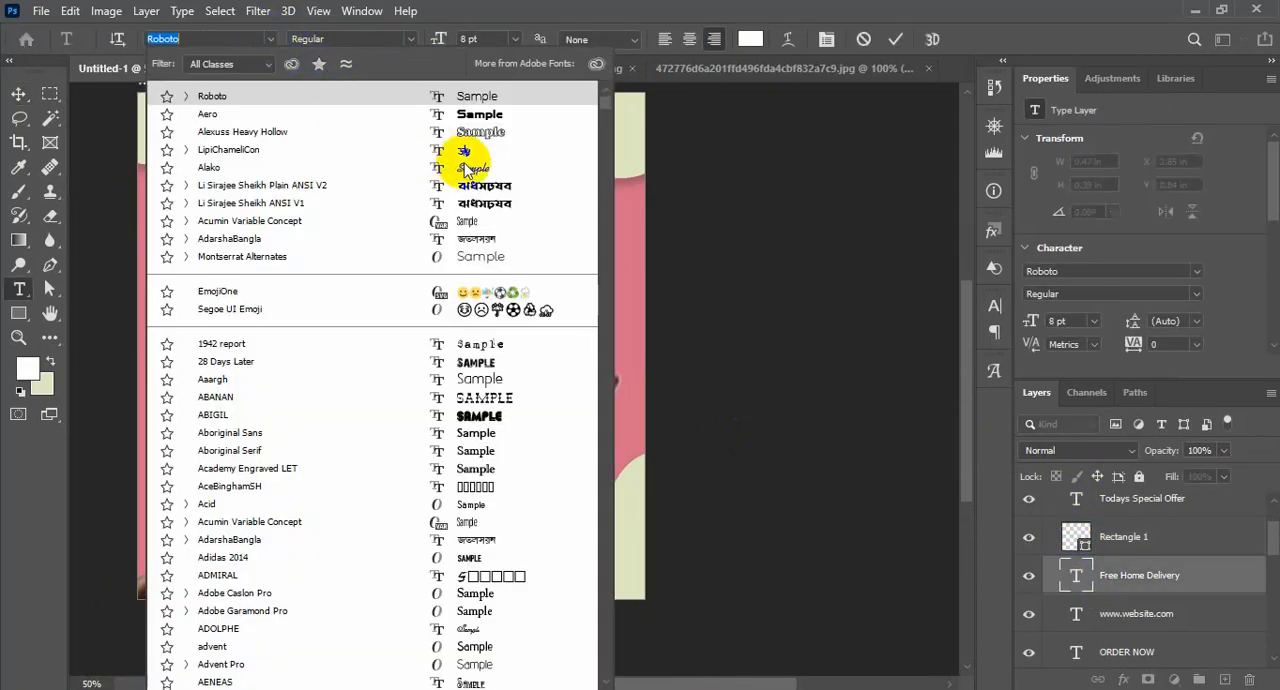
scroll(471, 166, down, 1)
click(758, 190)
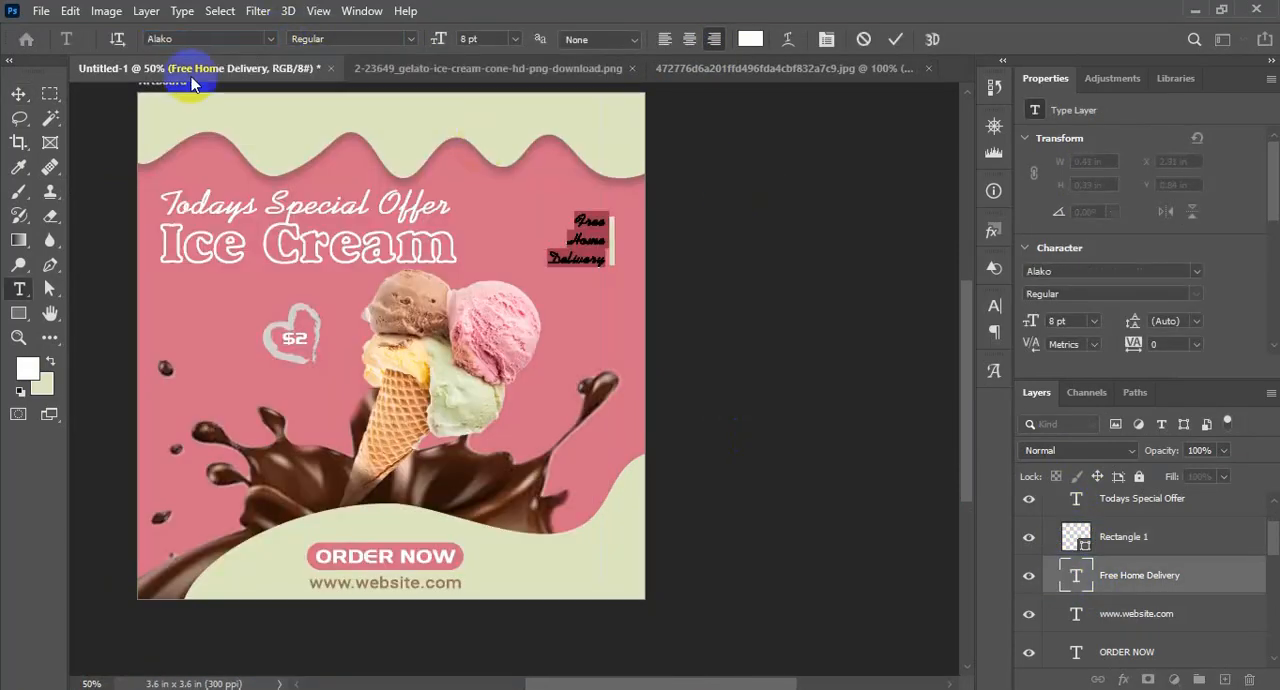
click(271, 39)
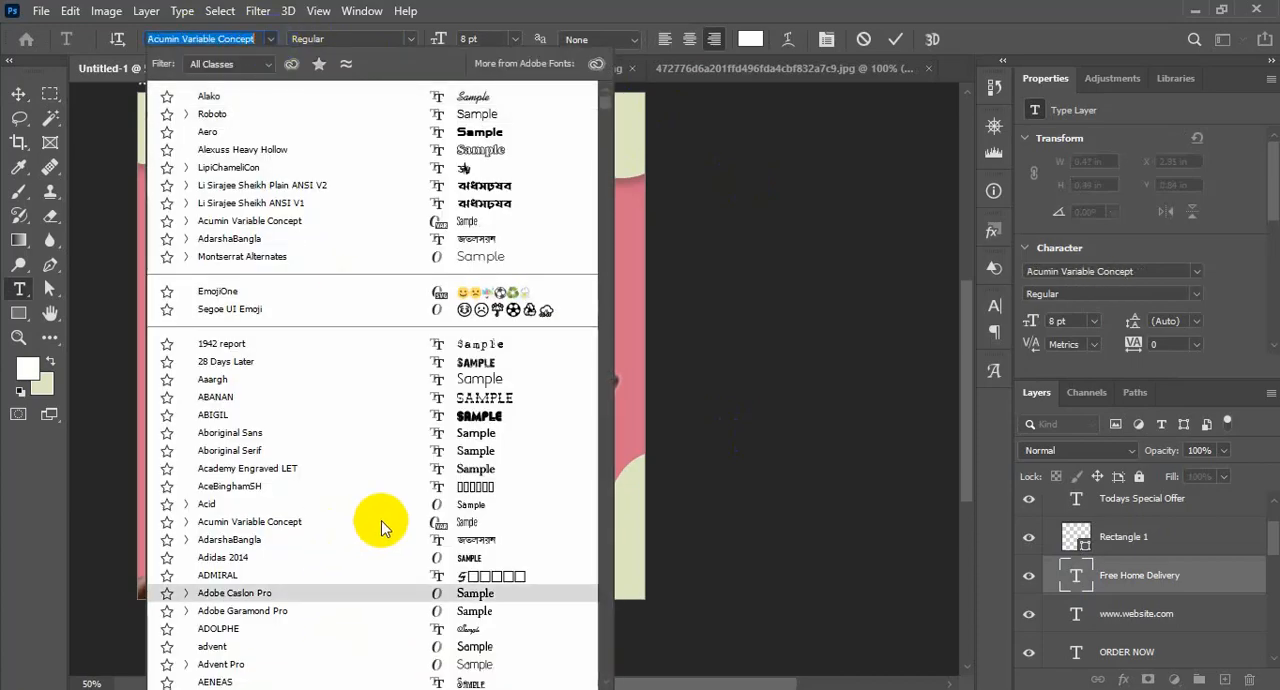
scroll(380, 530, down, 6)
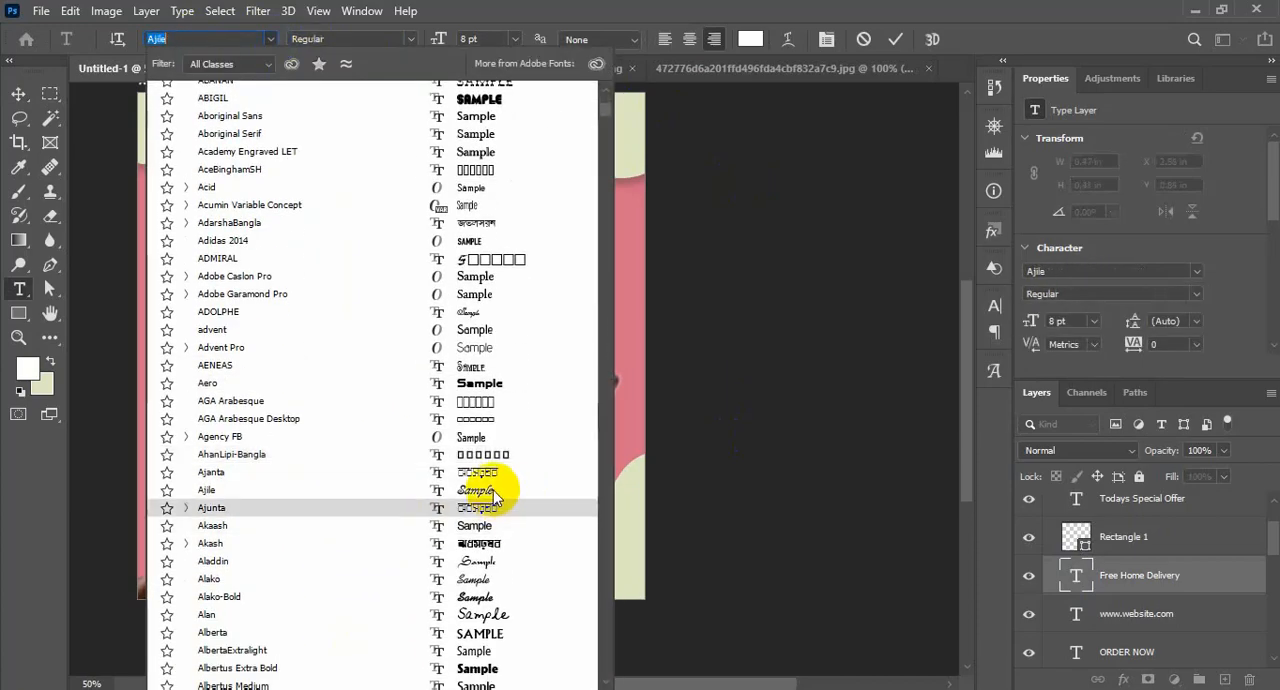
click(490, 490)
click(20, 91)
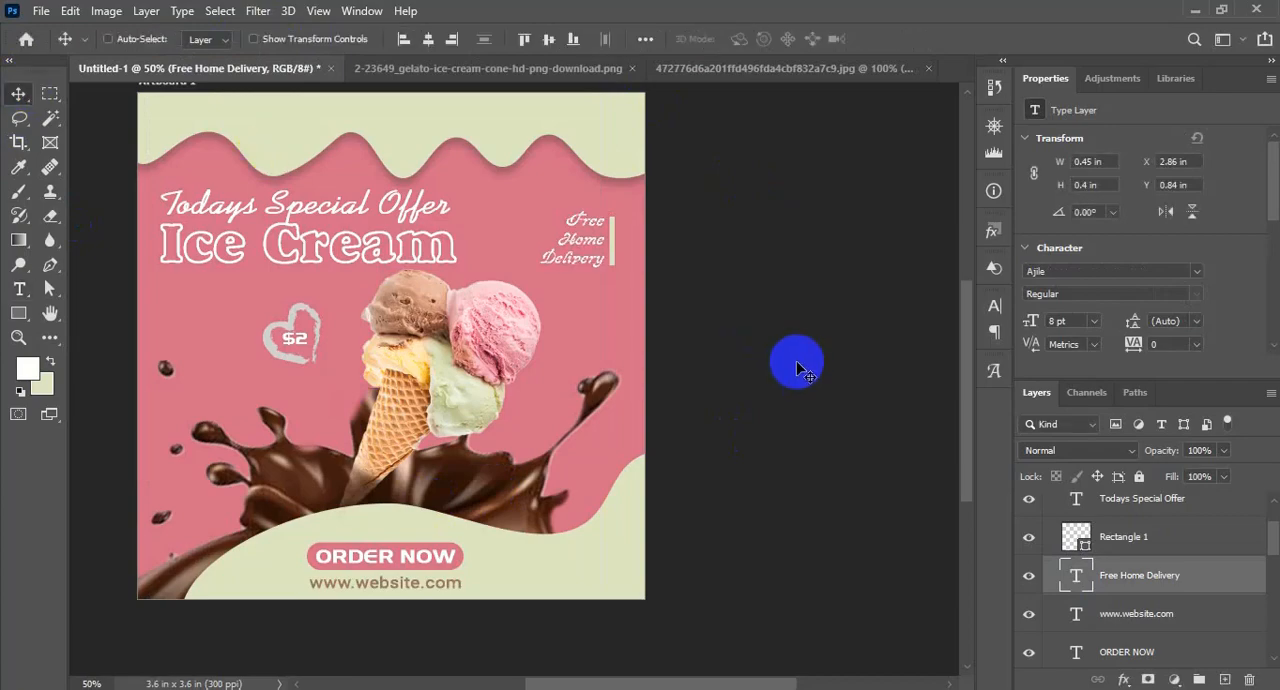
drag(592, 200, 606, 252)
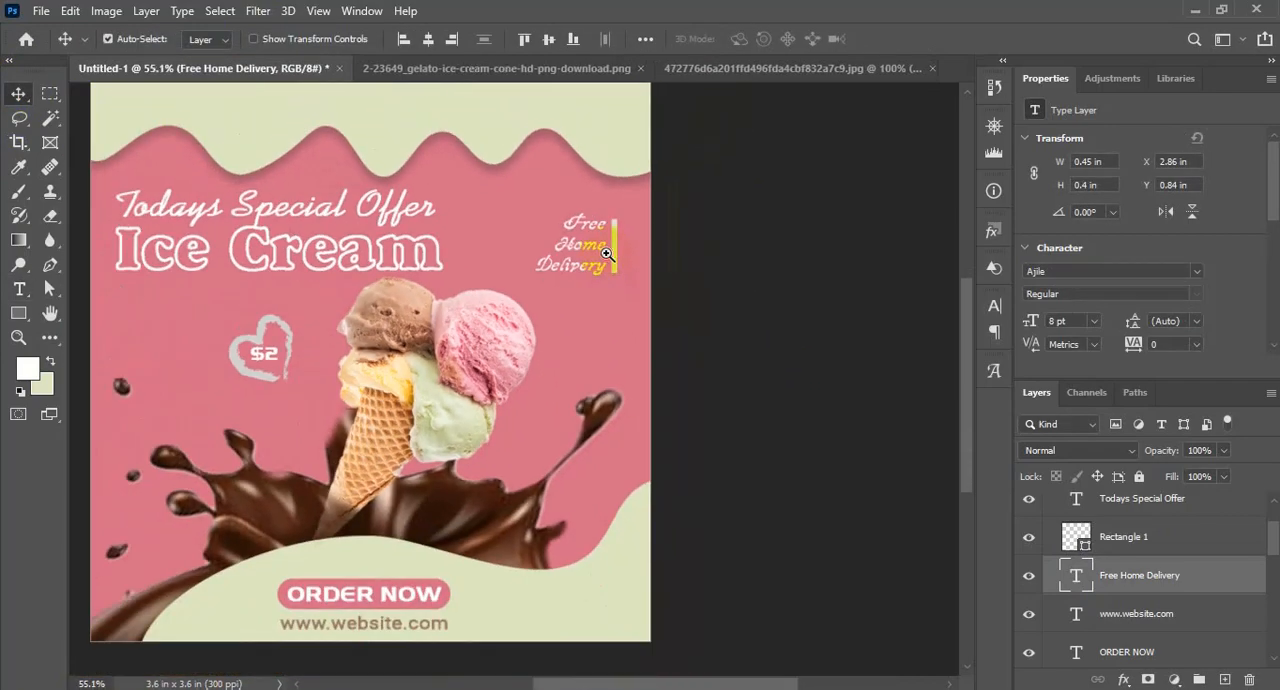
scroll(726, 450, down, 2)
scroll(715, 585, up, 3)
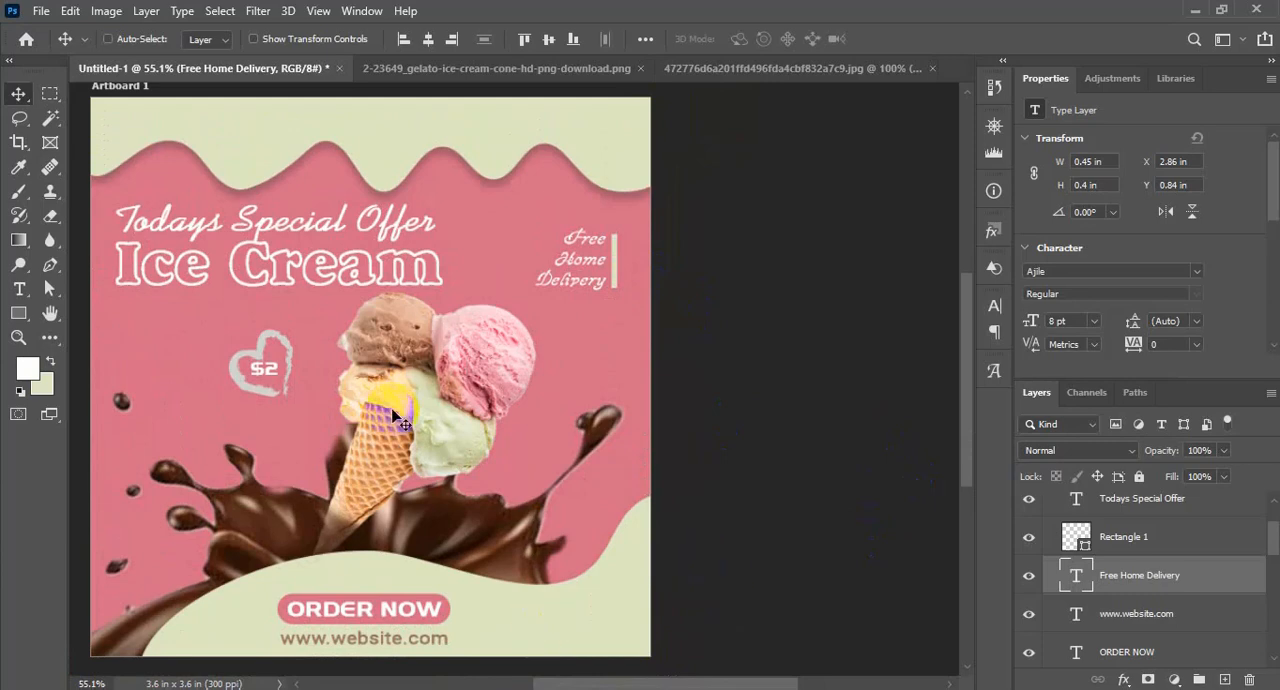
scroll(394, 412, down, 1)
key(ctrl+minus)
Check the hidden Color Dodge glow layer above the pink color fill and delete it
scroll(1145, 587, down, 3)
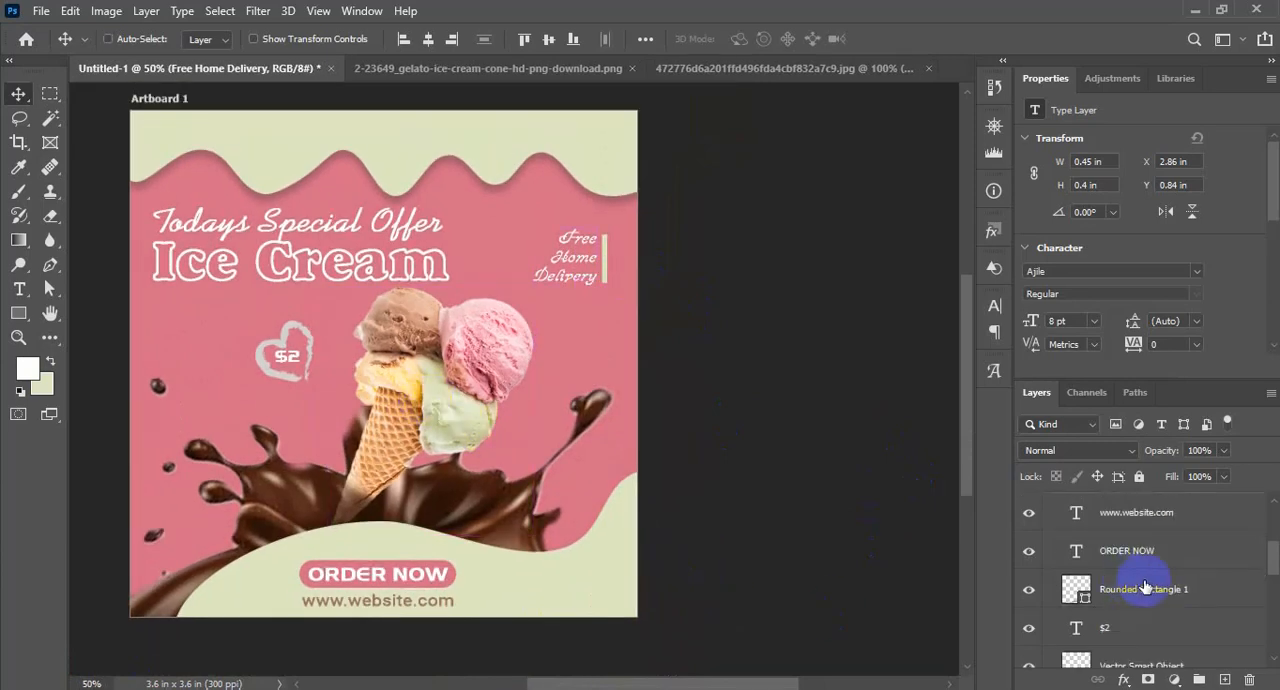
scroll(1145, 587, down, 5)
click(1048, 610)
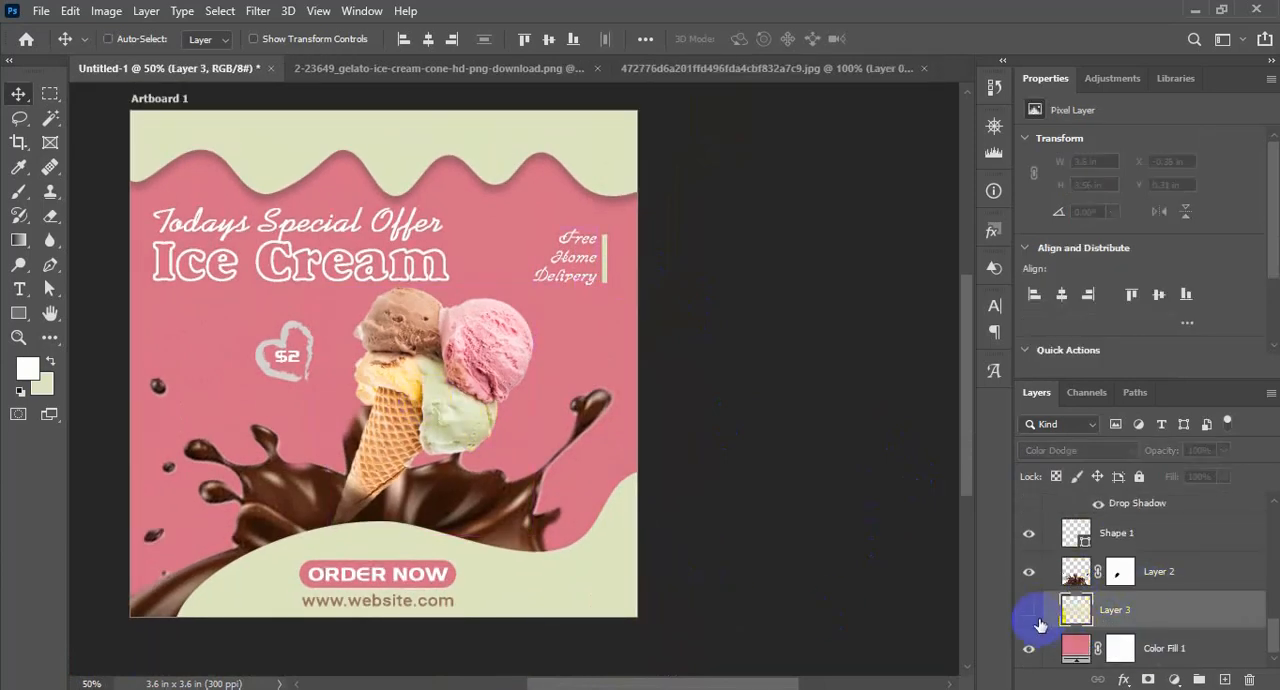
click(1080, 651)
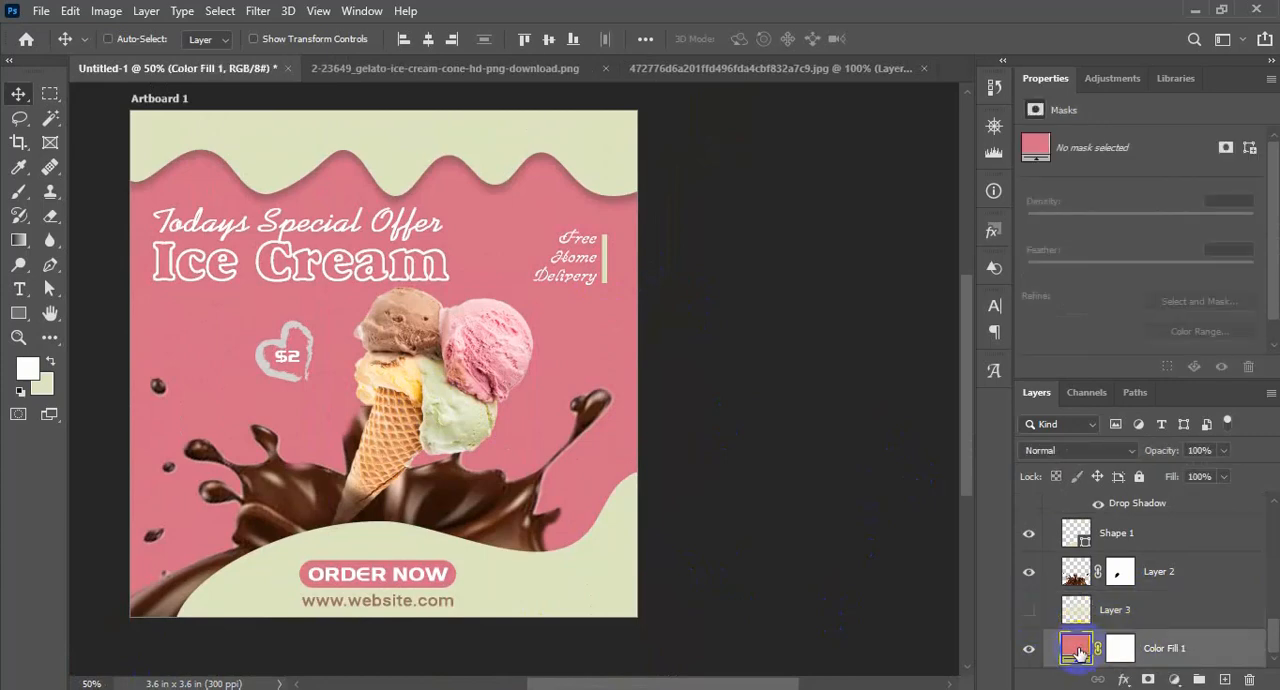
click(1085, 615)
click(1030, 612)
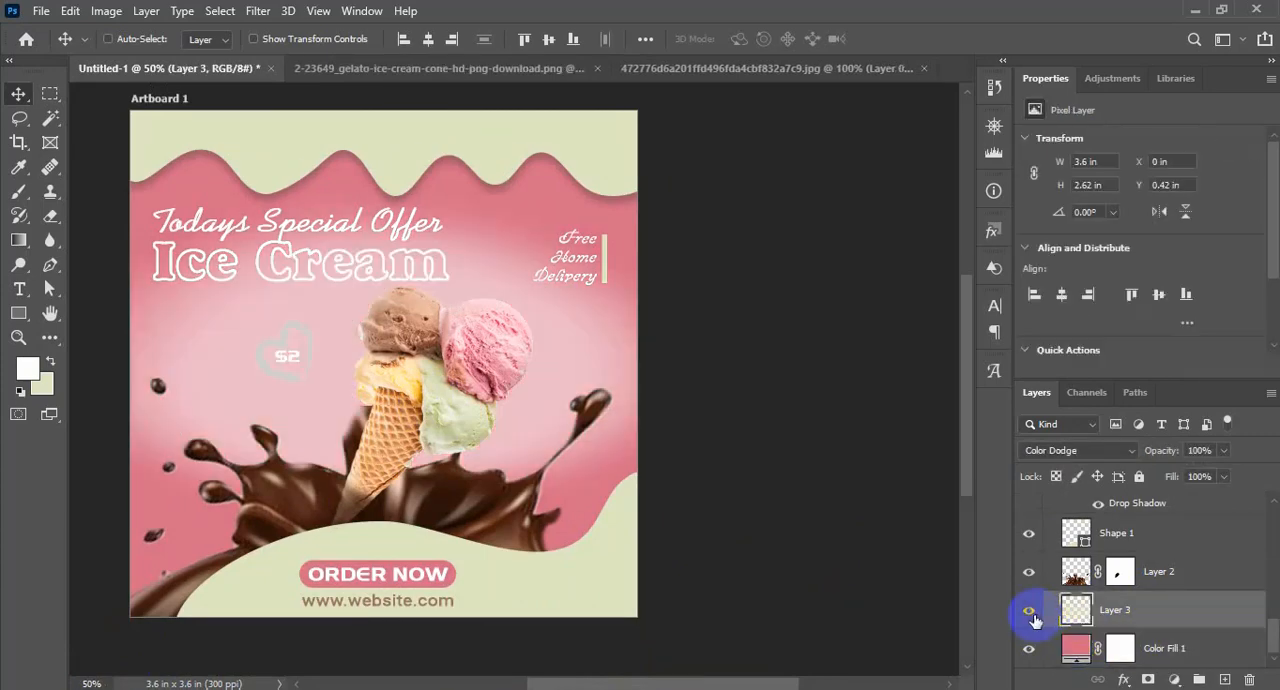
click(1035, 618)
key(Delete)
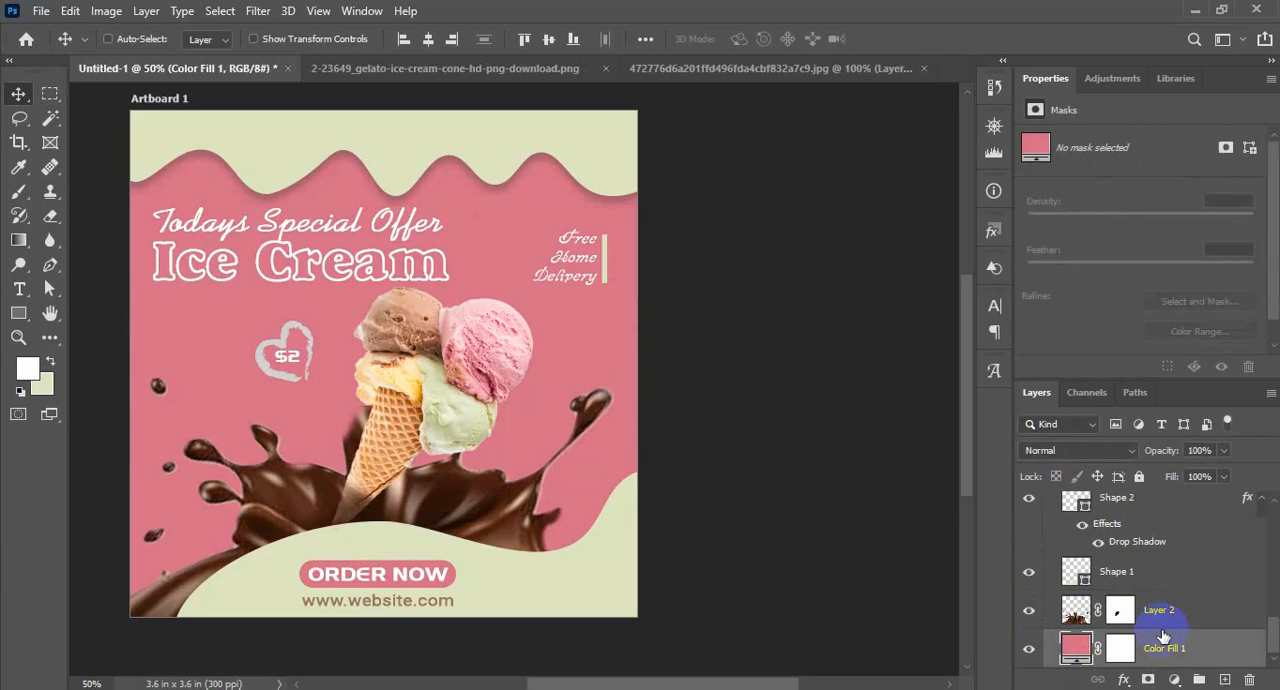
On a new layer above the chocolate splash, paint a soft white glow around the cone with a 1400 px brush at 79% opacity
click(1224, 680)
drag(1093, 650, 1098, 608)
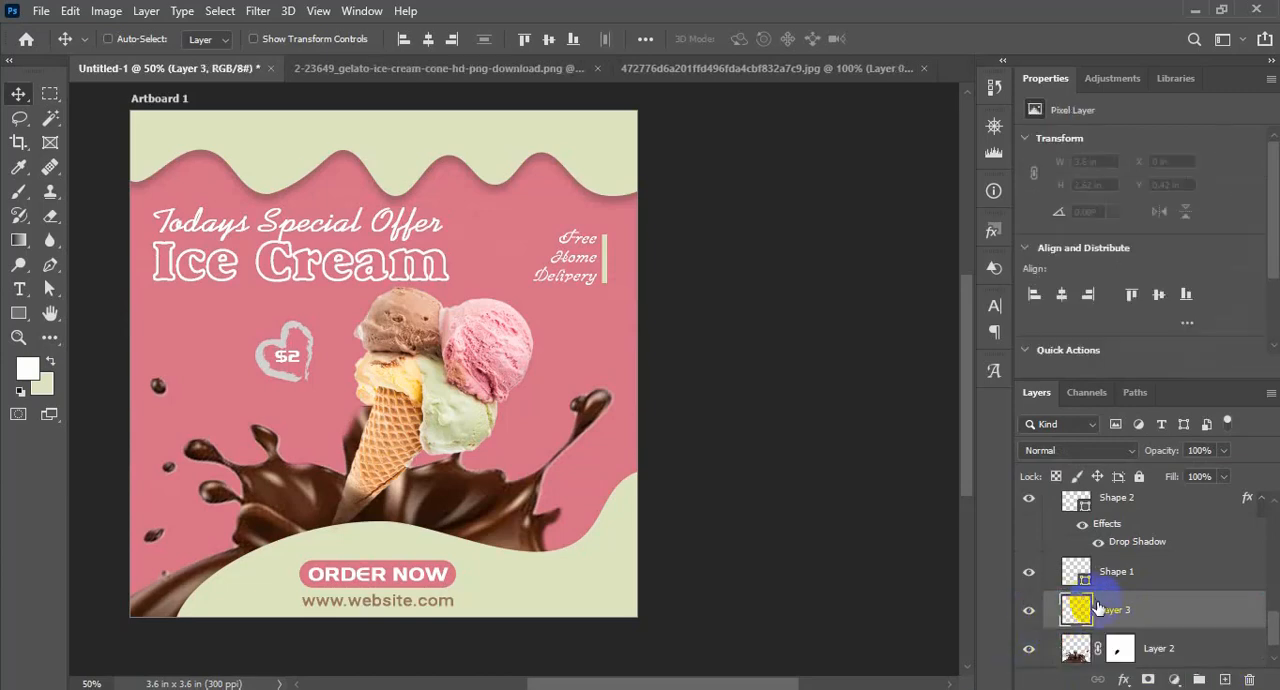
key(b)
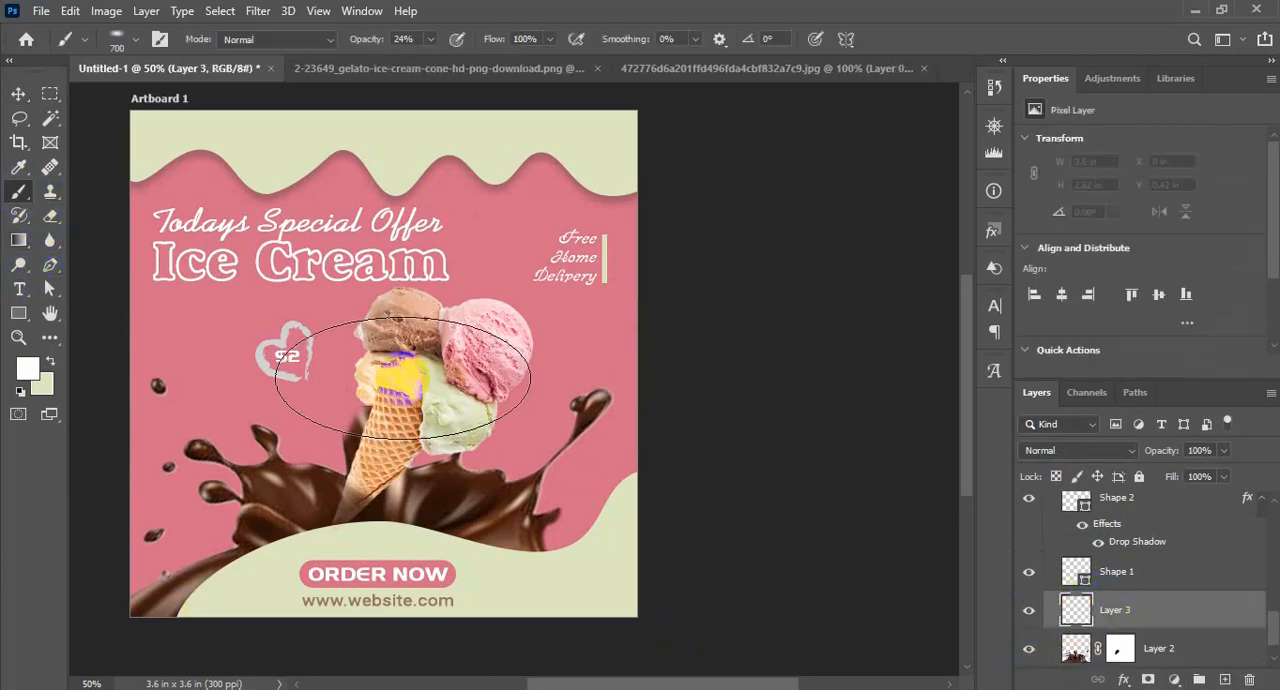
key(bracketright)
key(bracketright)
key(bracketright)
key(bracketright)
key(bracketright)
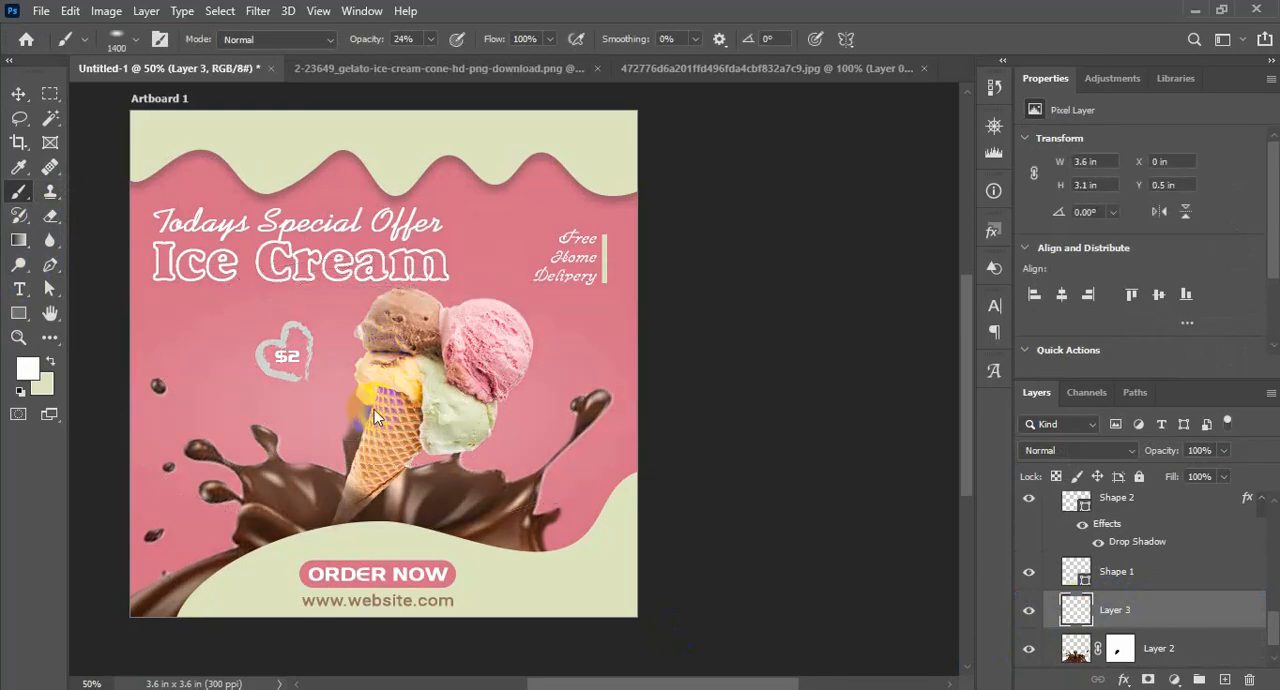
key(7)
key(9)
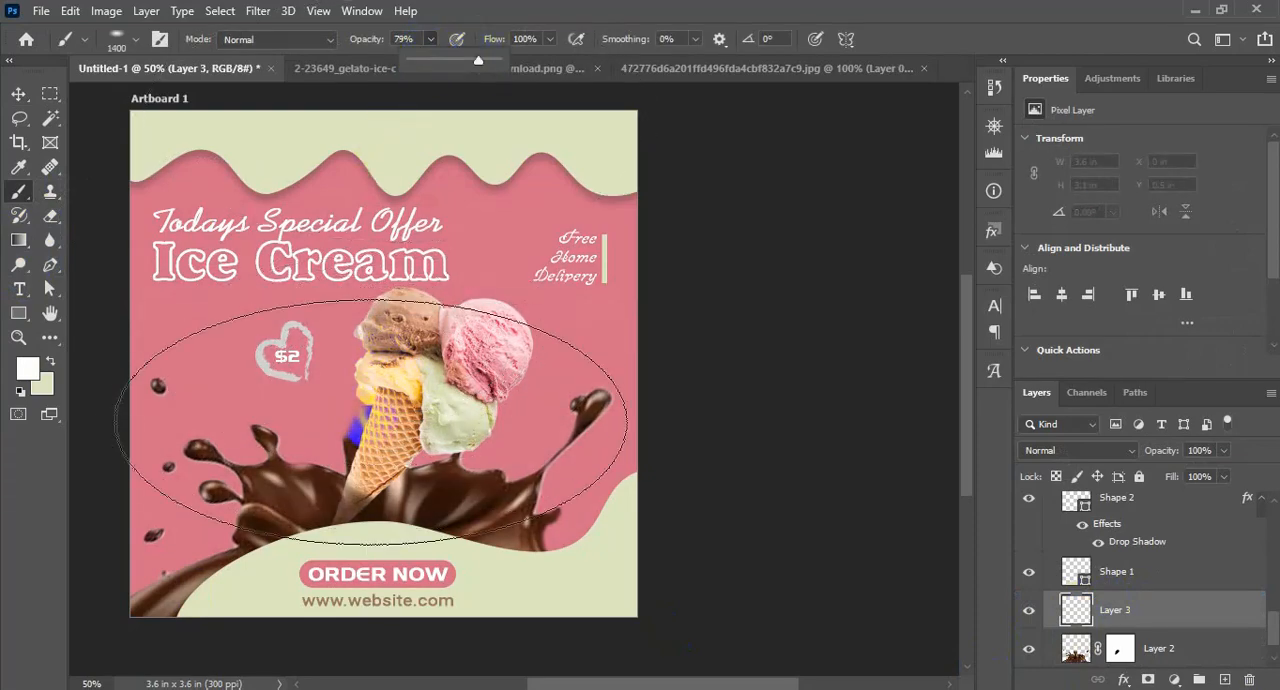
click(395, 365)
Move the glow layer beneath the chocolate splash layer and blend it with Overlay at 92% opacity
scroll(1171, 622, down, 1)
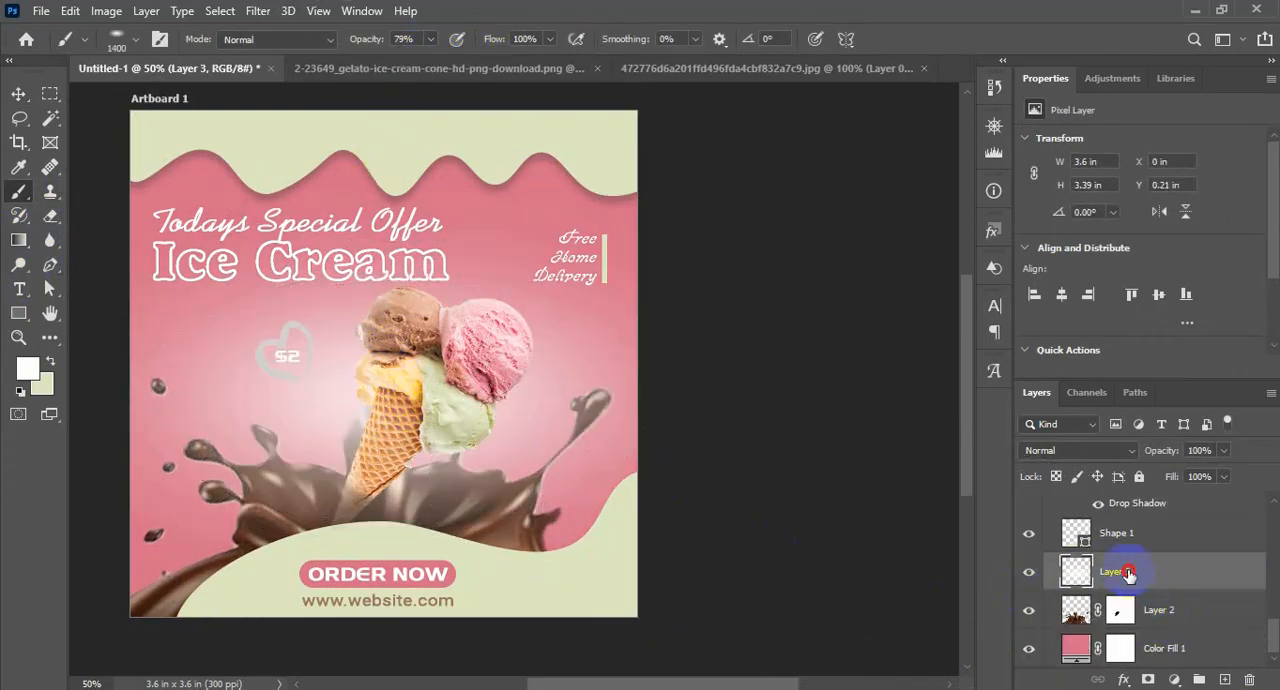
drag(1128, 573, 1143, 625)
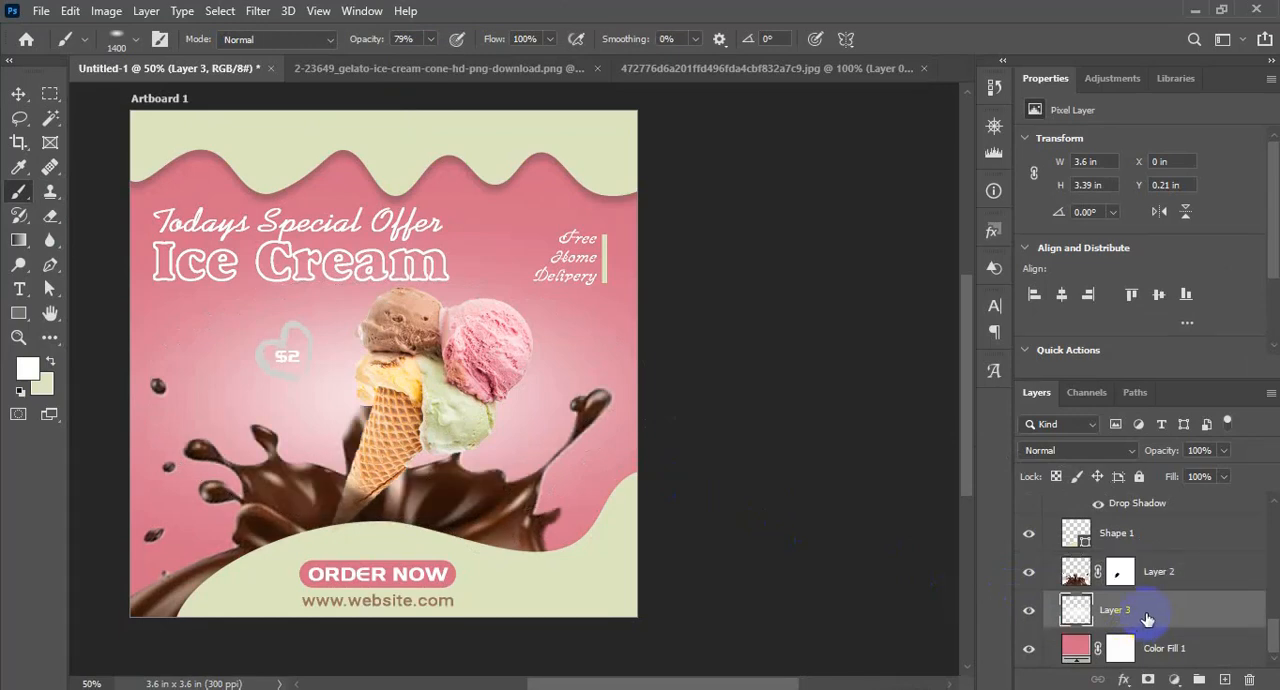
click(1128, 451)
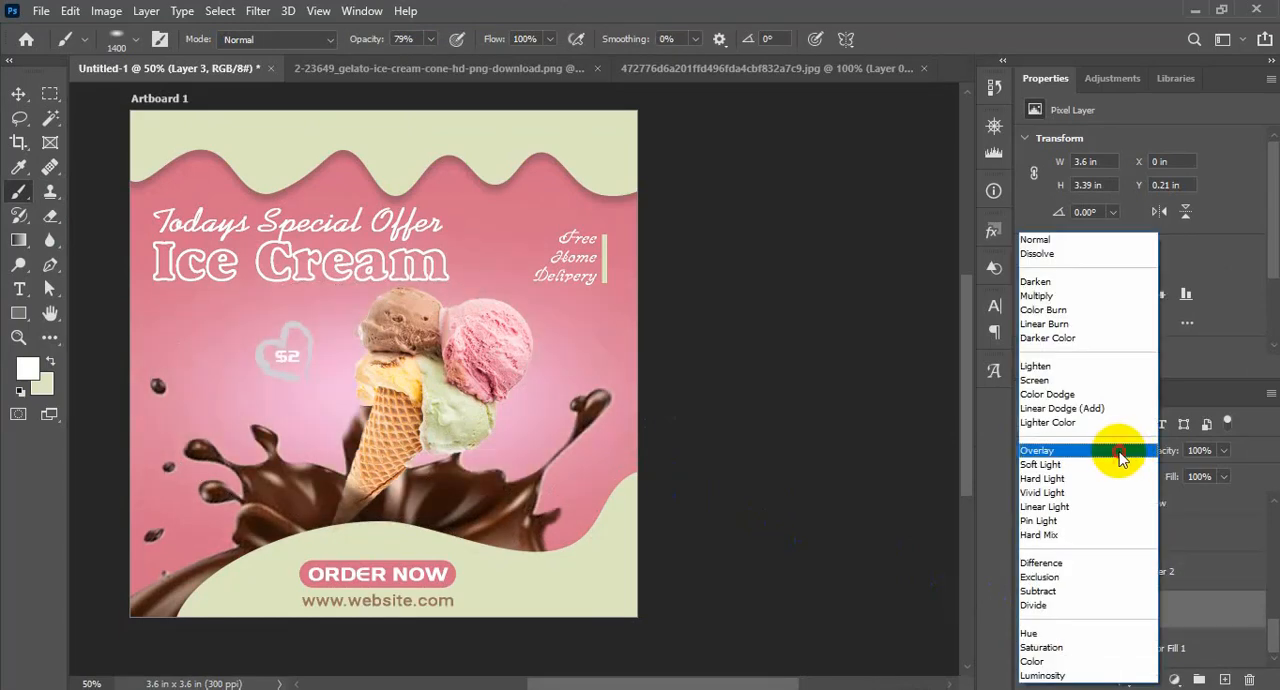
click(1120, 456)
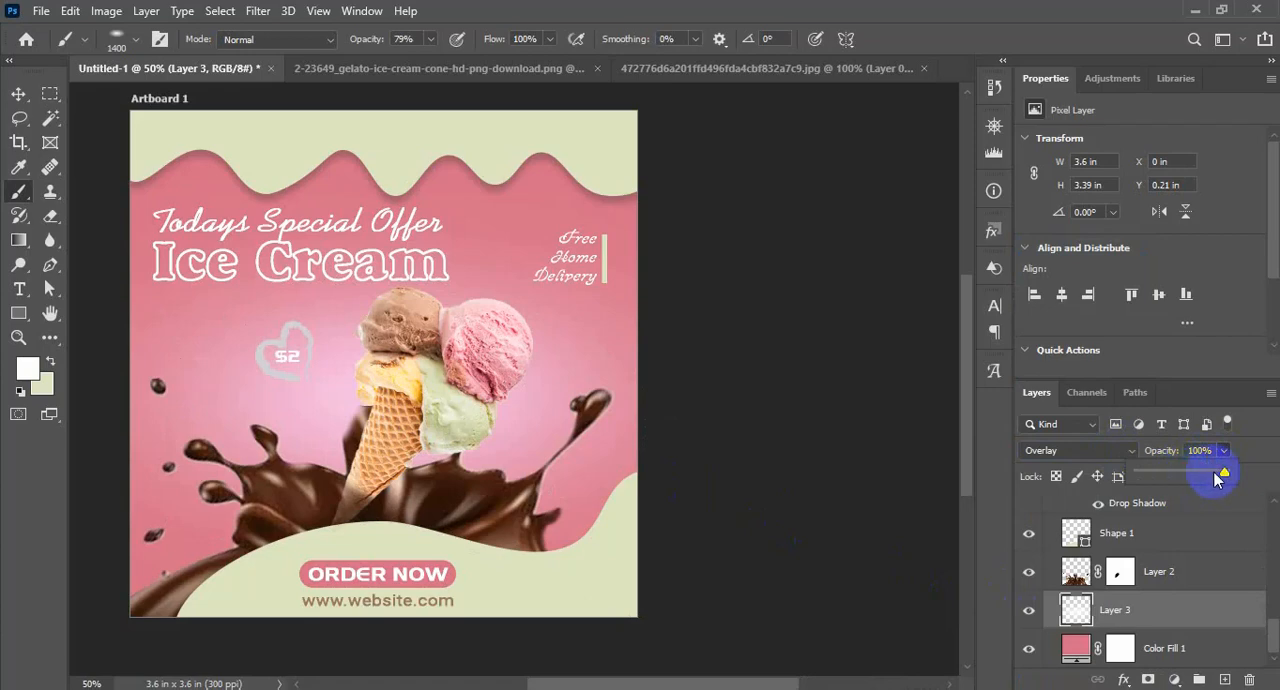
drag(1185, 480, 1218, 485)
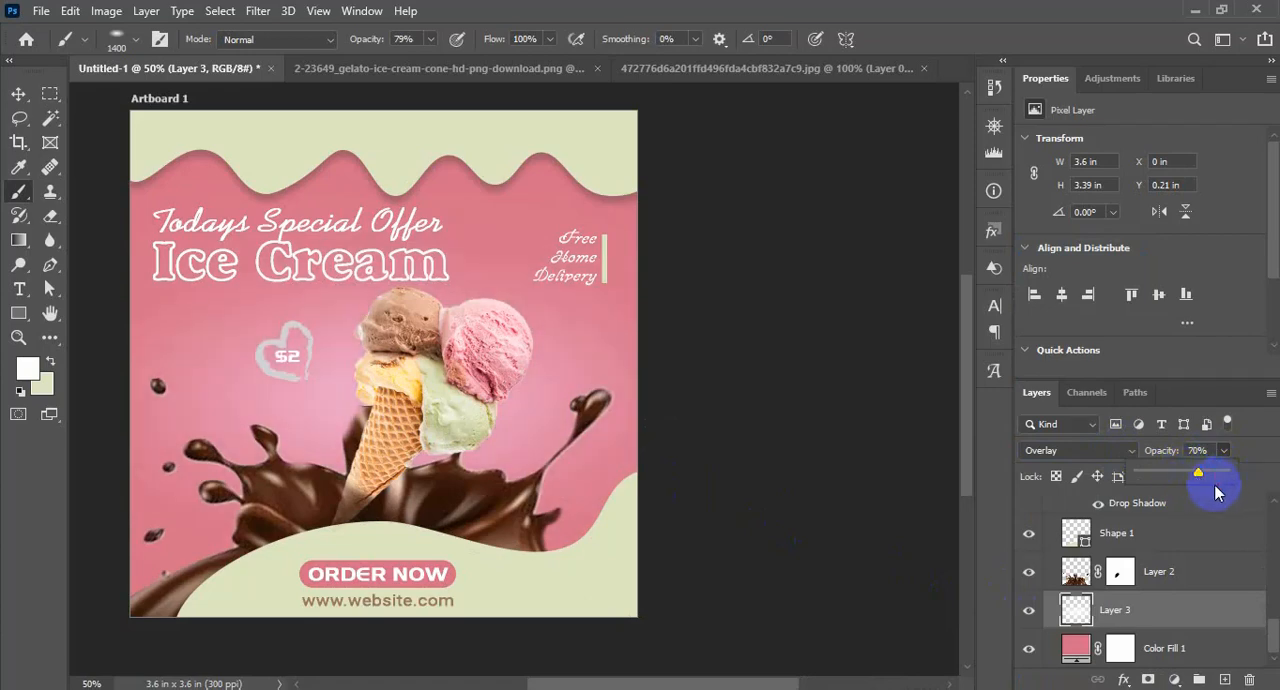
click(18, 96)
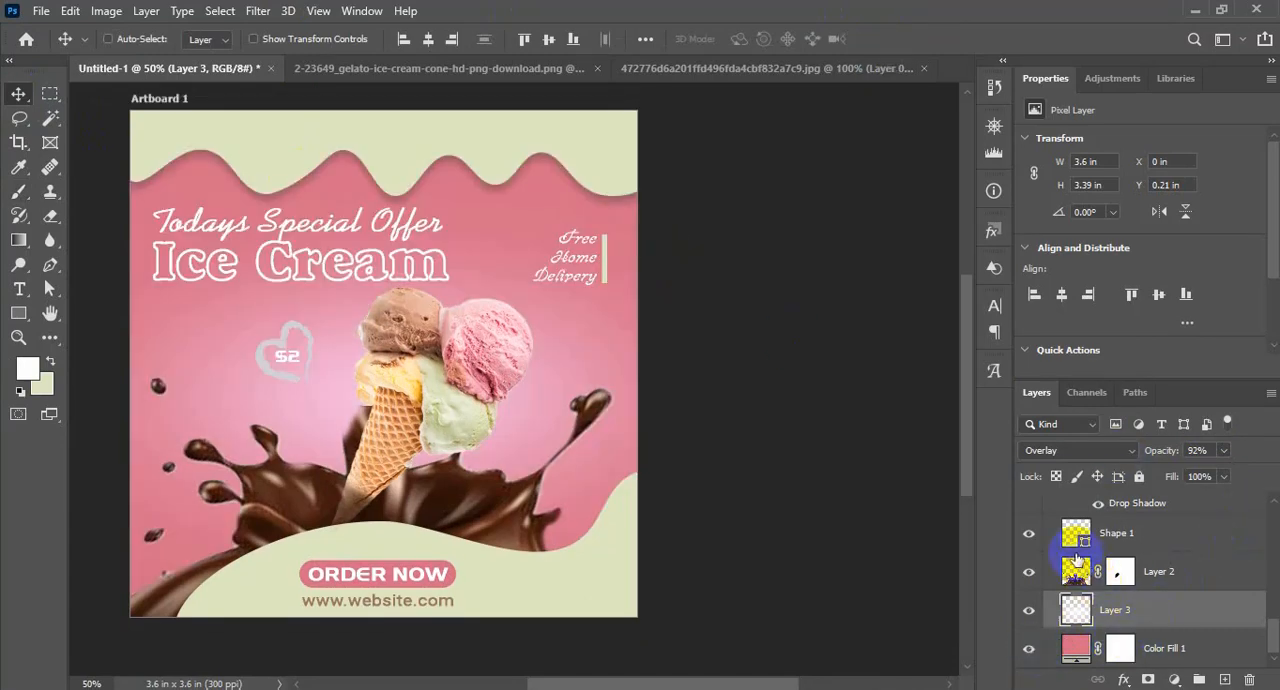
Add a drop shadow to the lower pale green wave, Shape 1, with its angle set to -102°
click(1031, 541)
click(1031, 541)
click(1148, 542)
scroll(1184, 560, up, 4)
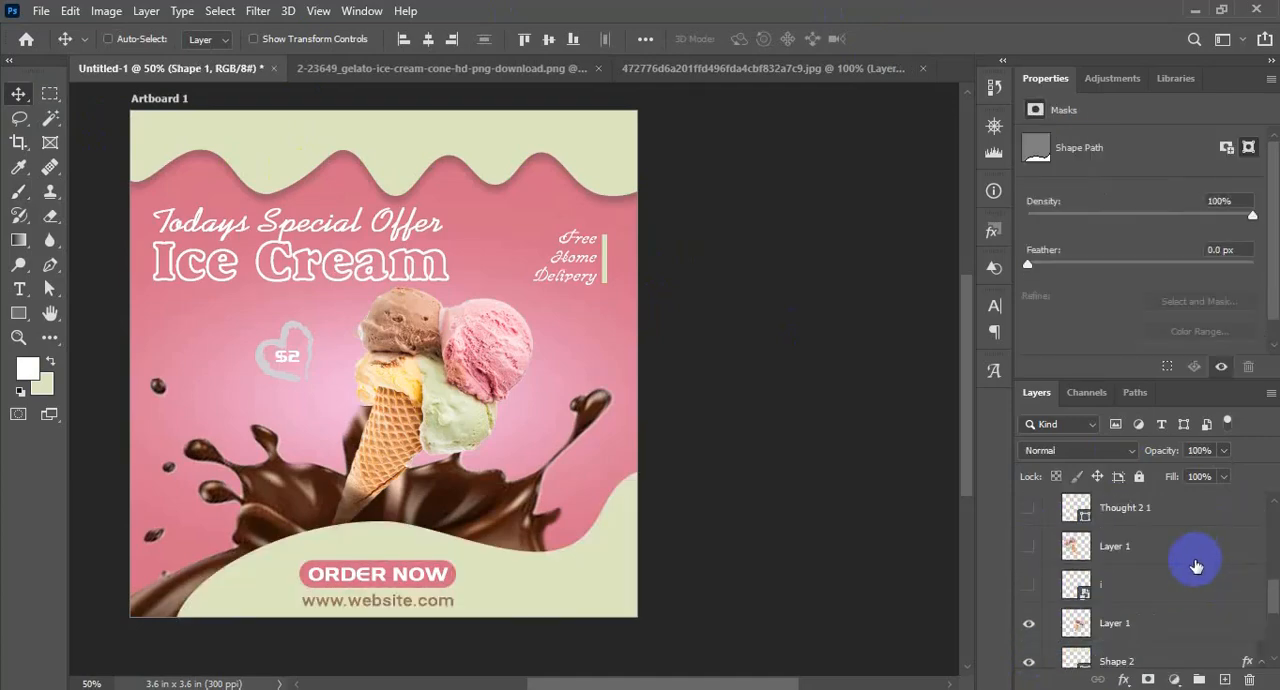
scroll(1112, 637, down, 1)
scroll(1151, 610, down, 2)
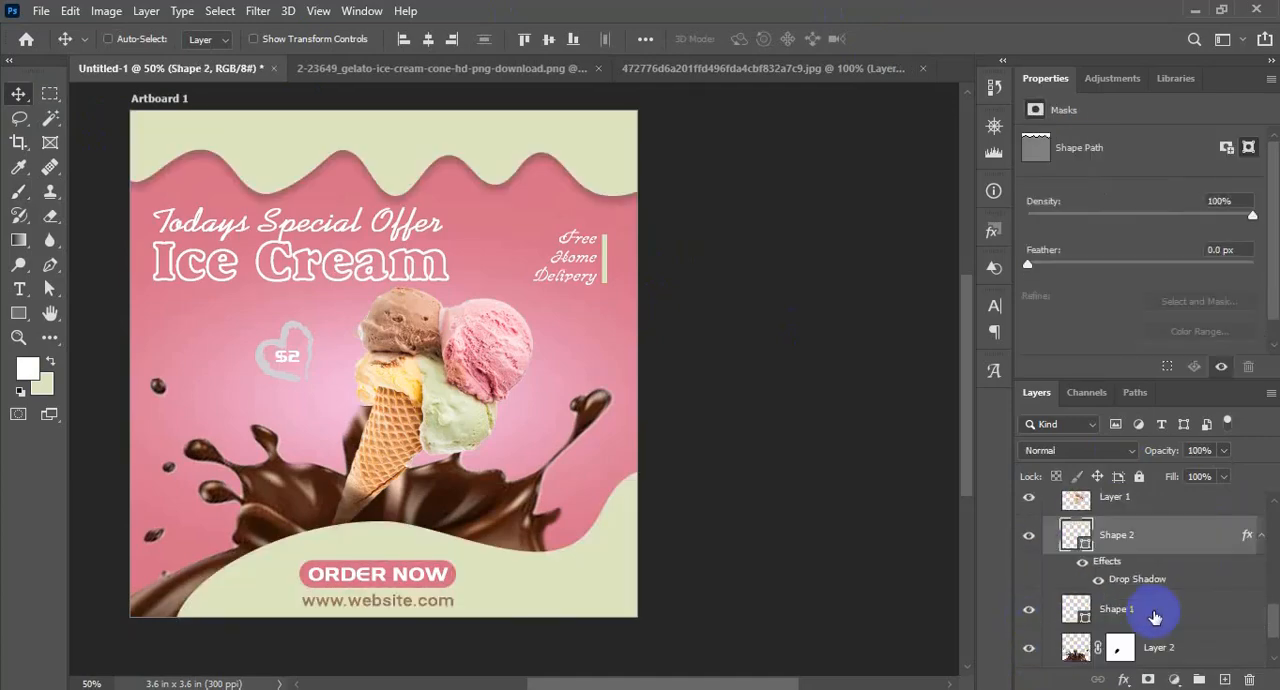
right_click(1153, 617)
click(988, 18)
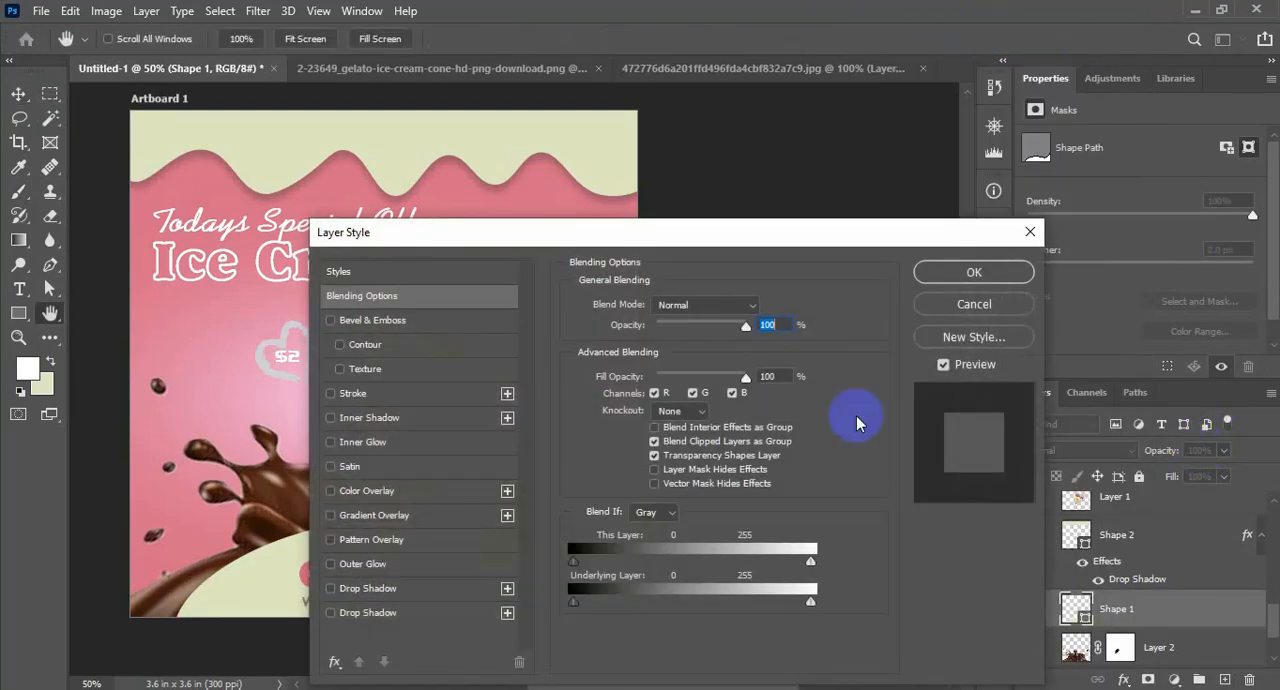
drag(544, 231, 957, 145)
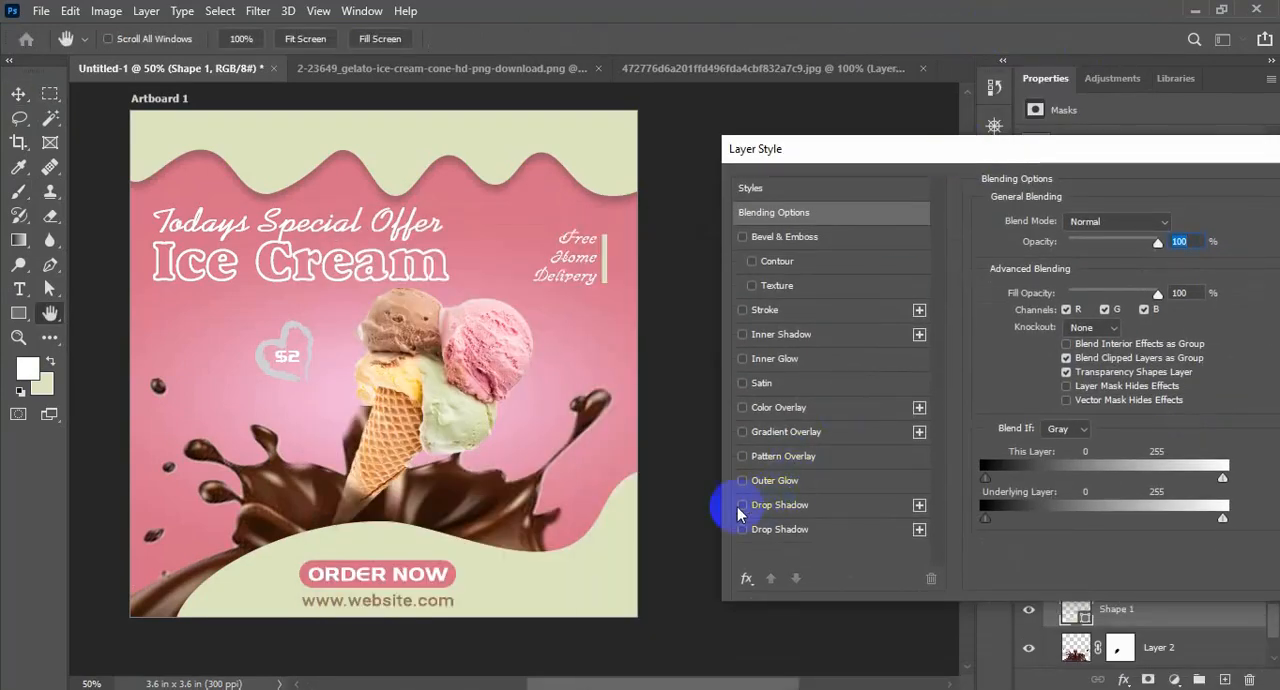
click(741, 506)
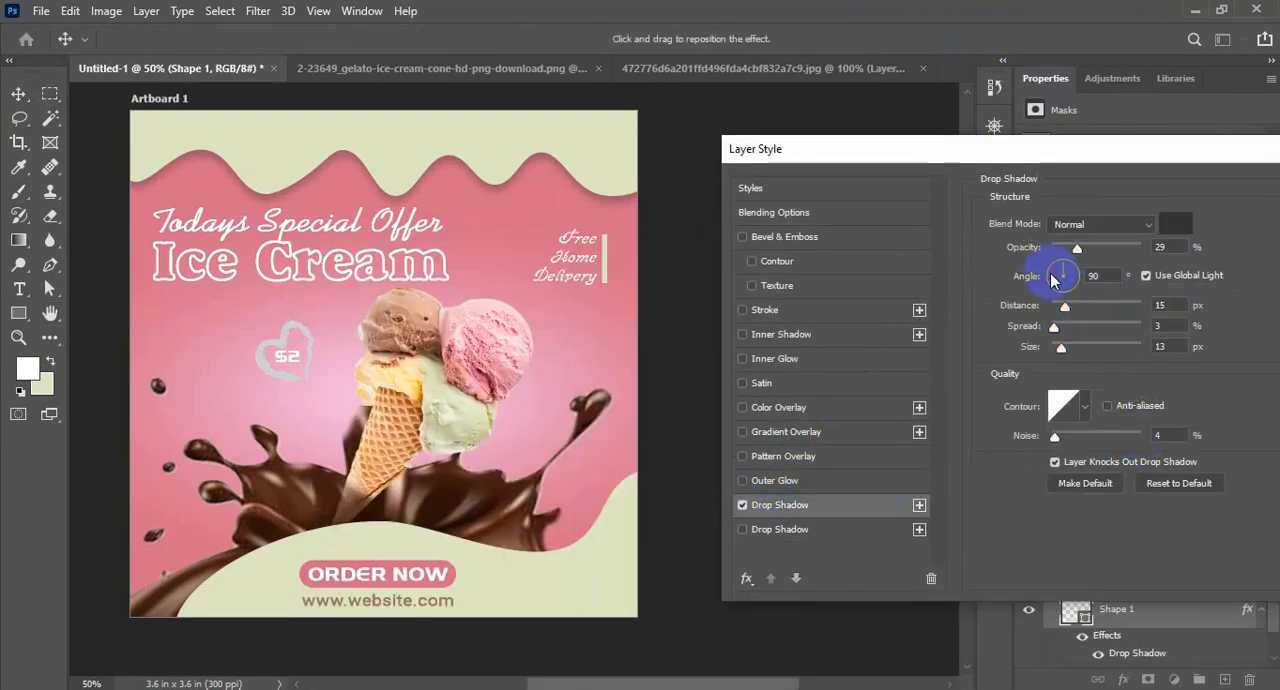
drag(1057, 296, 1060, 298)
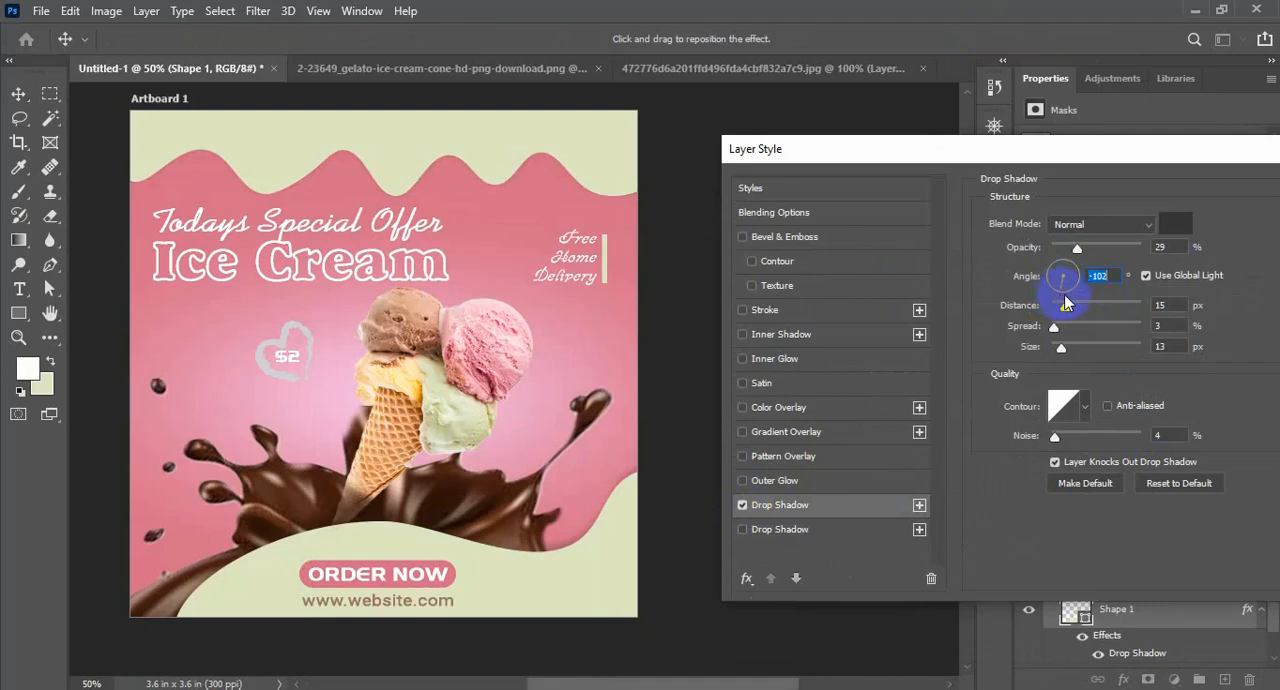
drag(1146, 152, 1012, 157)
Open the merged artwork in the Camera Raw filter and grade midtones to hue 69, saturation 39, and highlights to hue 50, saturation 100
key(ctrl+shift+a)
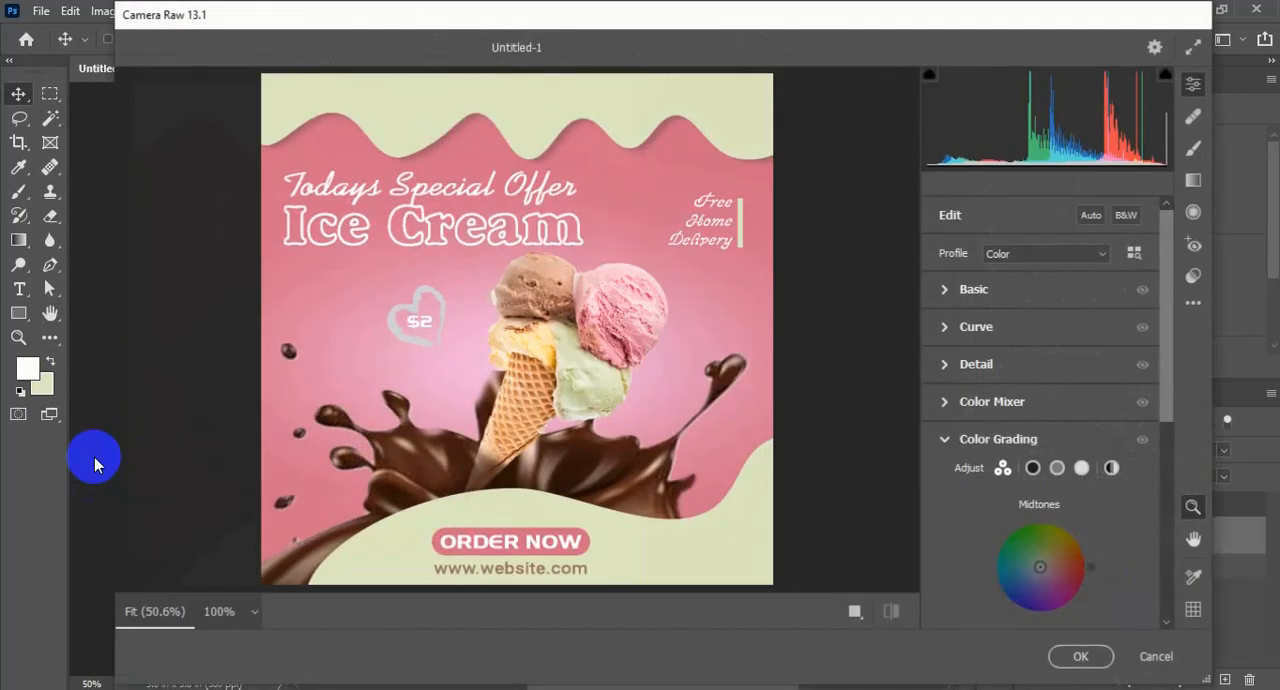
mouse_move(1040, 567)
mouse_down()
mouse_move(1060, 544)
mouse_move(1046, 530)
mouse_move(1063, 530)
mouse_move(1046, 552)
mouse_up()
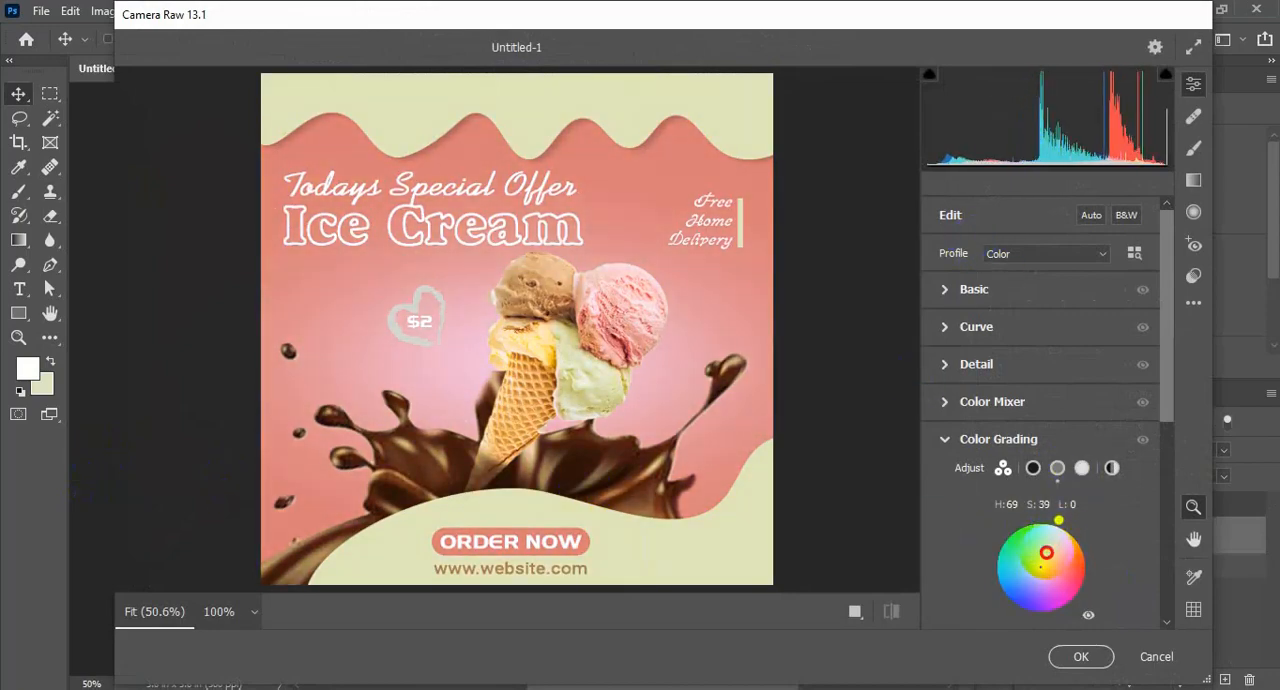
click(1081, 469)
drag(1044, 585, 1090, 548)
scroll(1046, 590, down, 3)
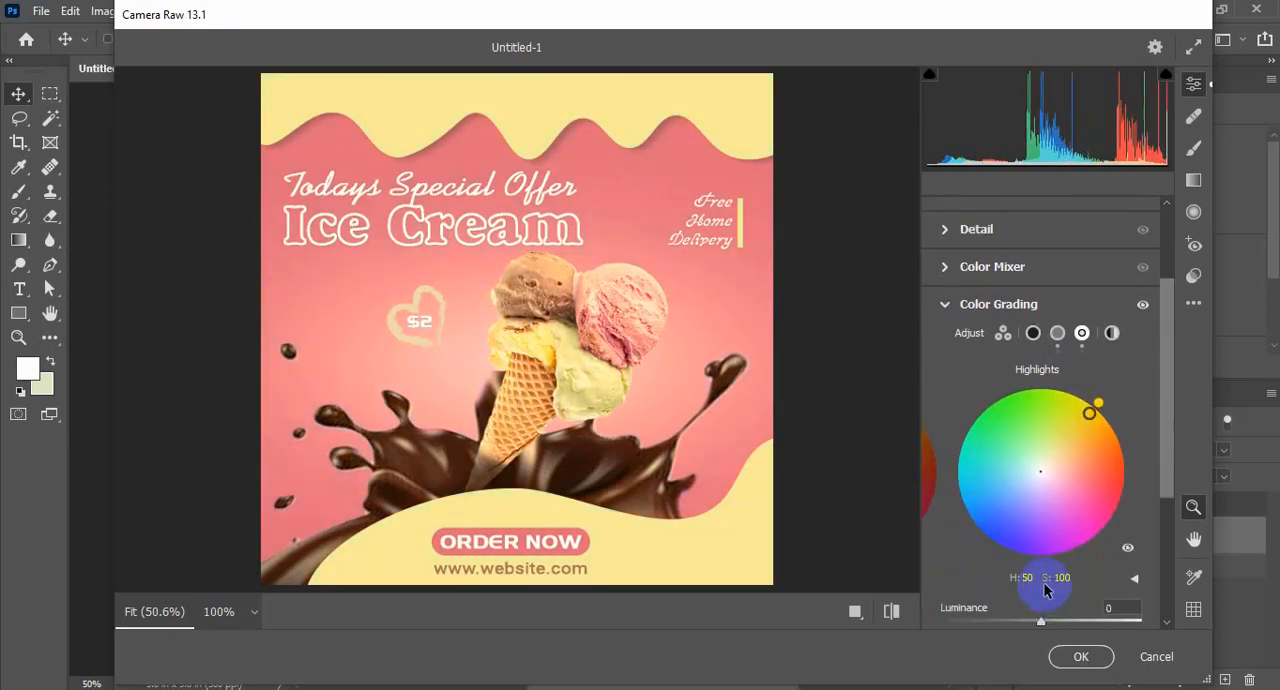
Regrade the highlights to hue 2, saturation 85, the midtones to hue 226, saturation 100, and shift the shadows toward violet
drag(1045, 625, 1007, 594)
click(1003, 335)
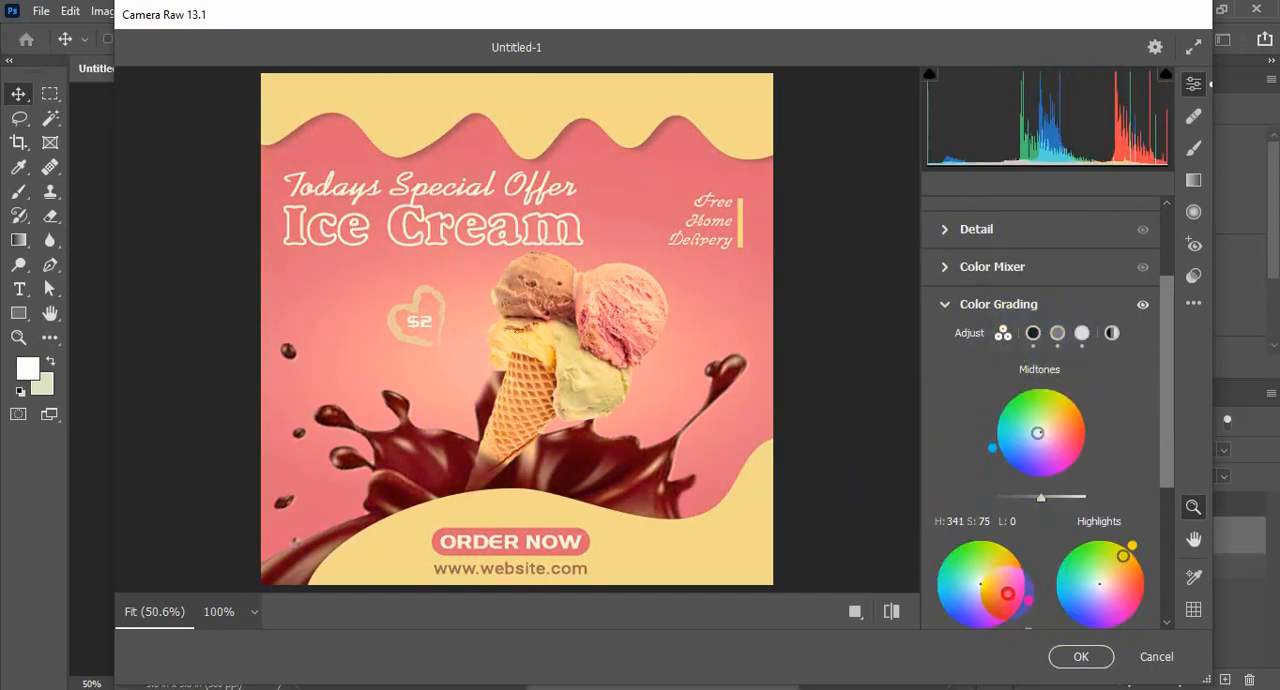
drag(1131, 548, 1124, 605)
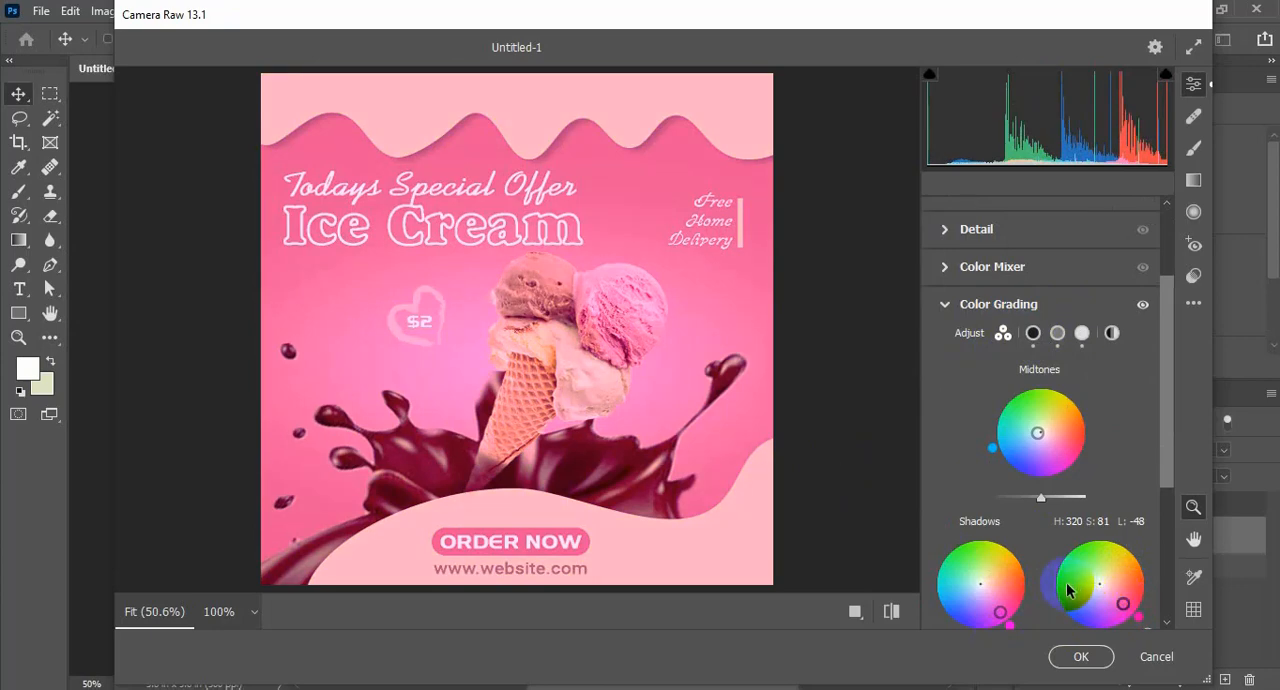
drag(1124, 605, 1131, 583)
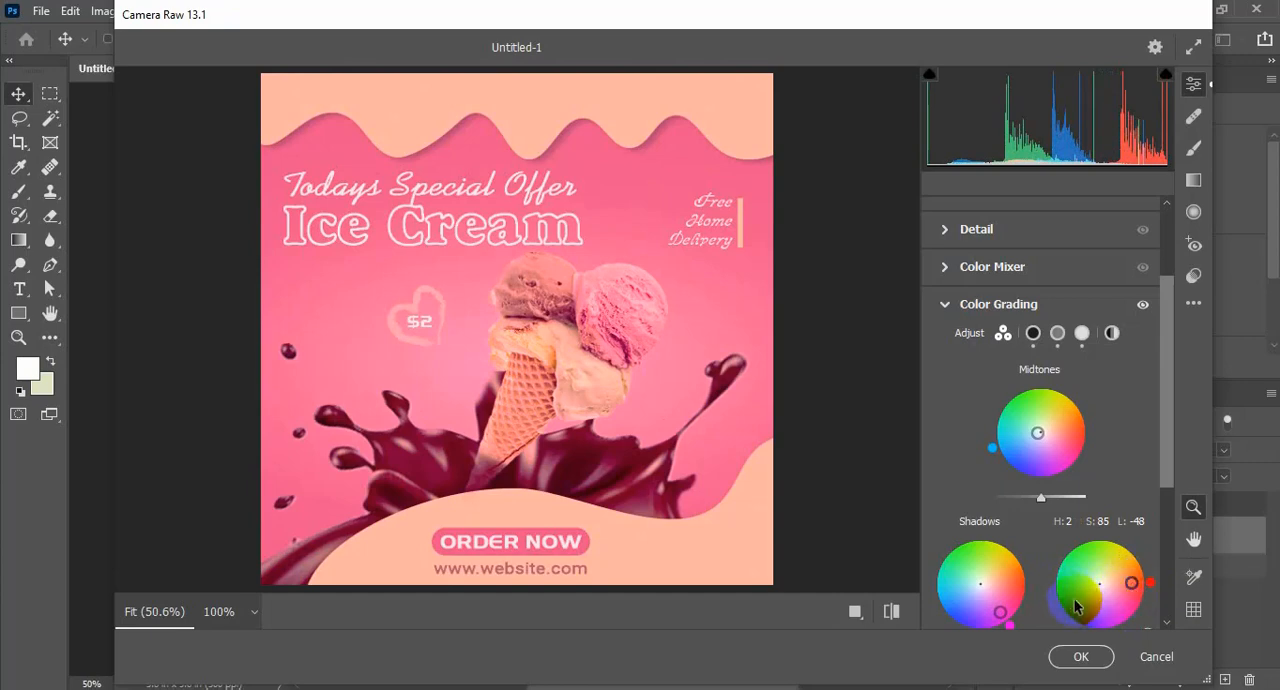
drag(1037, 433, 940, 558)
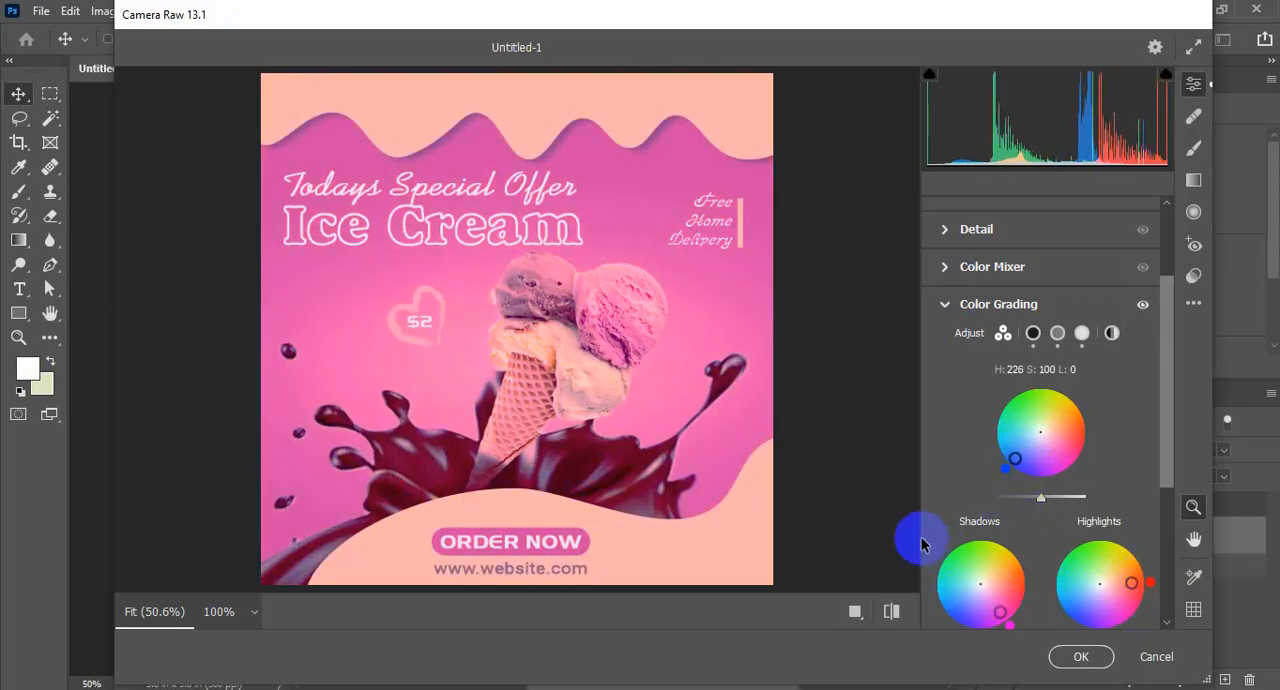
drag(947, 600, 986, 624)
Set the basic adjustments to temperature -9, tint +24, exposure +0.15, highlights -5 and whites -6
click(960, 229)
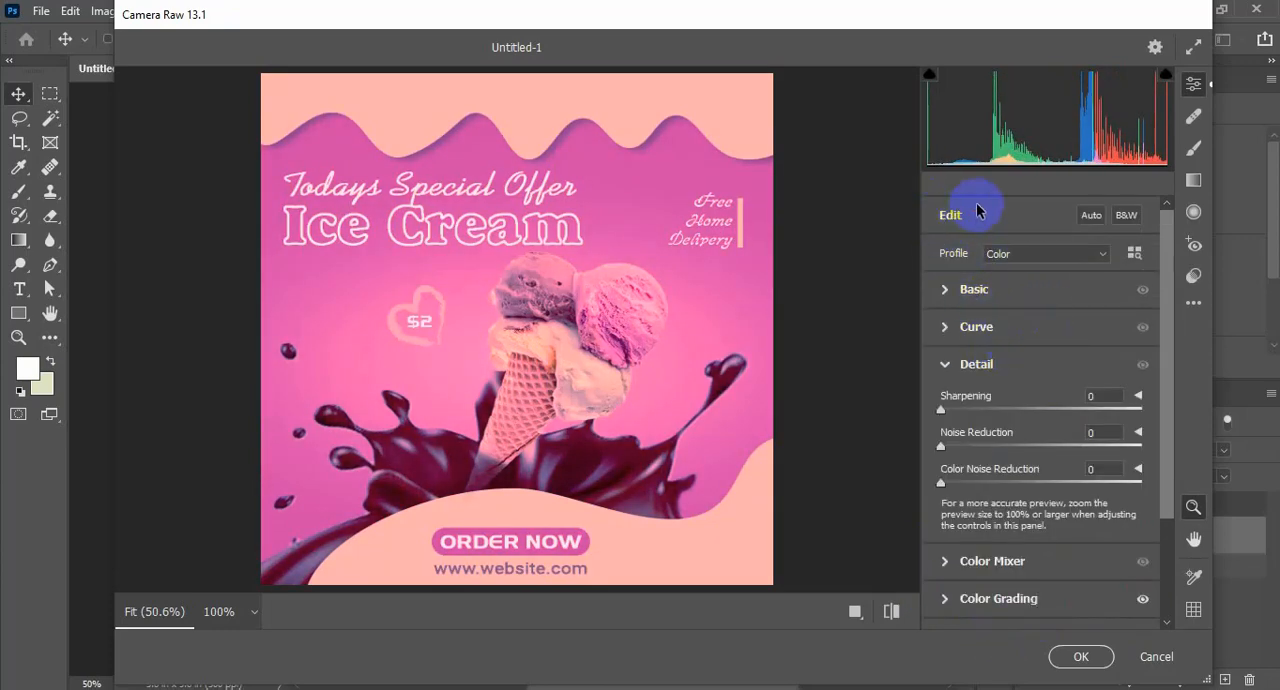
scroll(1029, 503, down, 3)
scroll(1049, 477, up, 3)
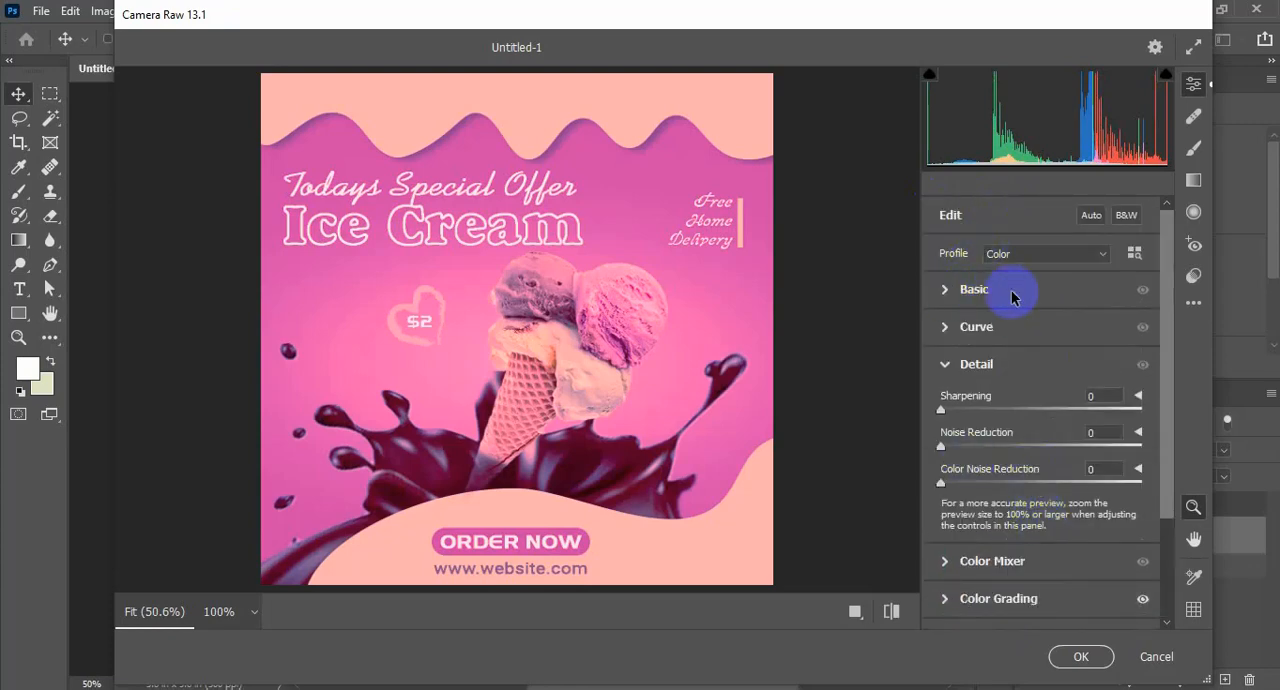
click(1011, 291)
drag(1050, 293, 1065, 322)
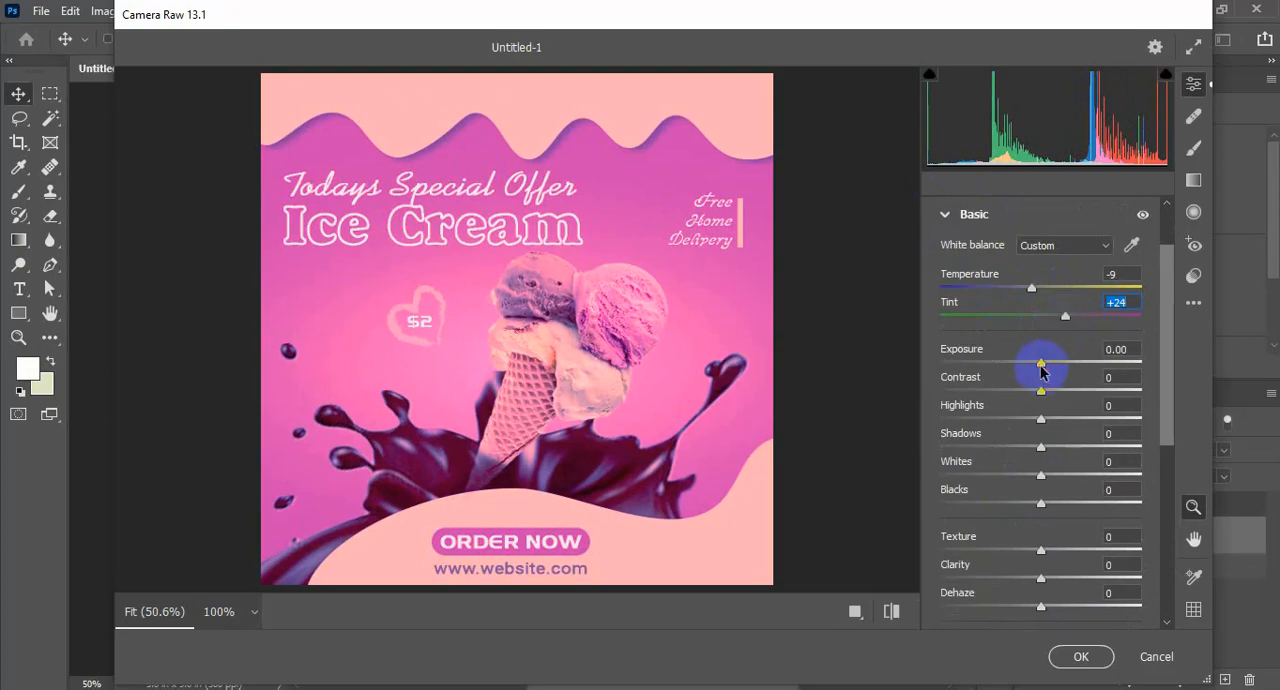
drag(1041, 370, 1046, 370)
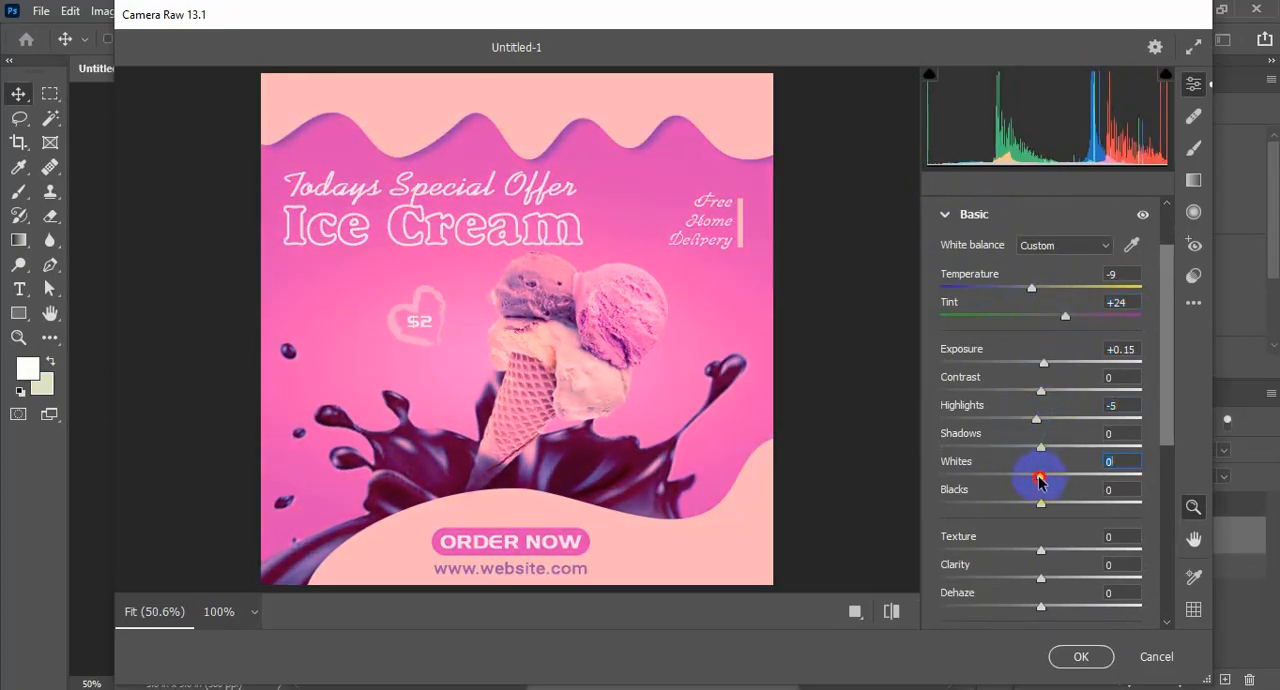
drag(1036, 482, 1031, 484)
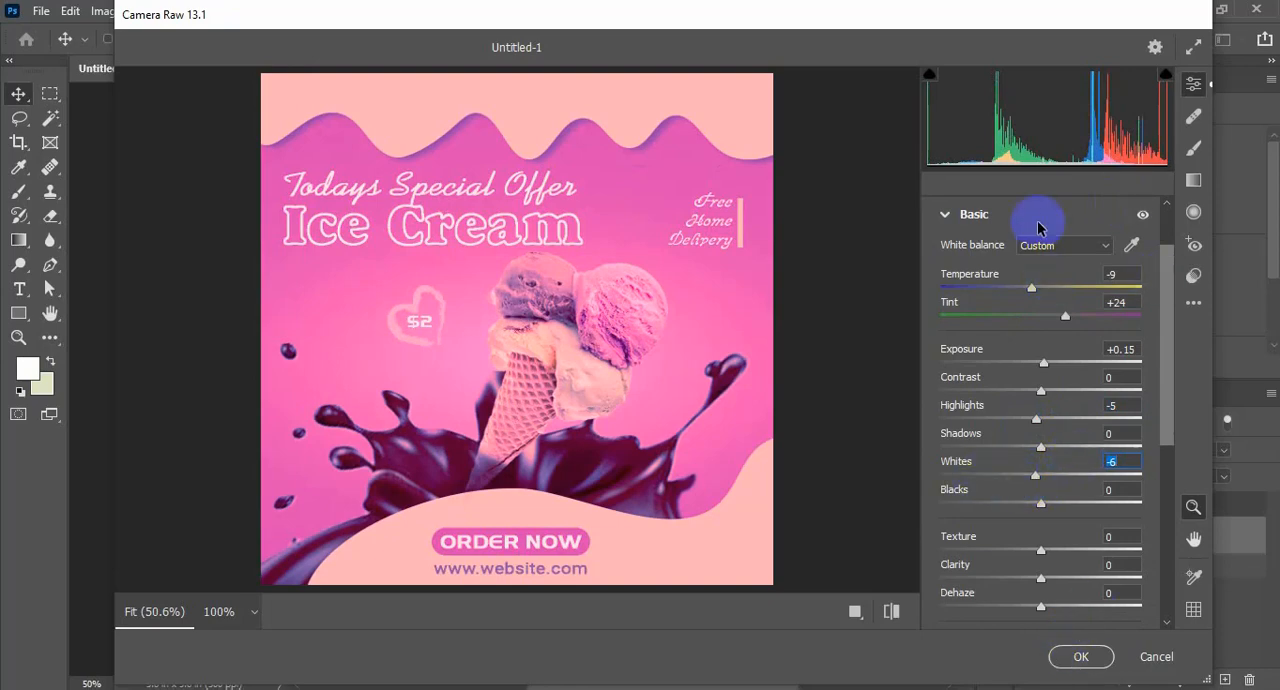
Raise the saturation to +30 and apply the Camera Raw grading to the artwork
scroll(1097, 388, down, 3)
mouse_move(1047, 415)
mouse_down()
mouse_move(1089, 411)
mouse_move(1026, 414)
mouse_move(1068, 414)
mouse_up()
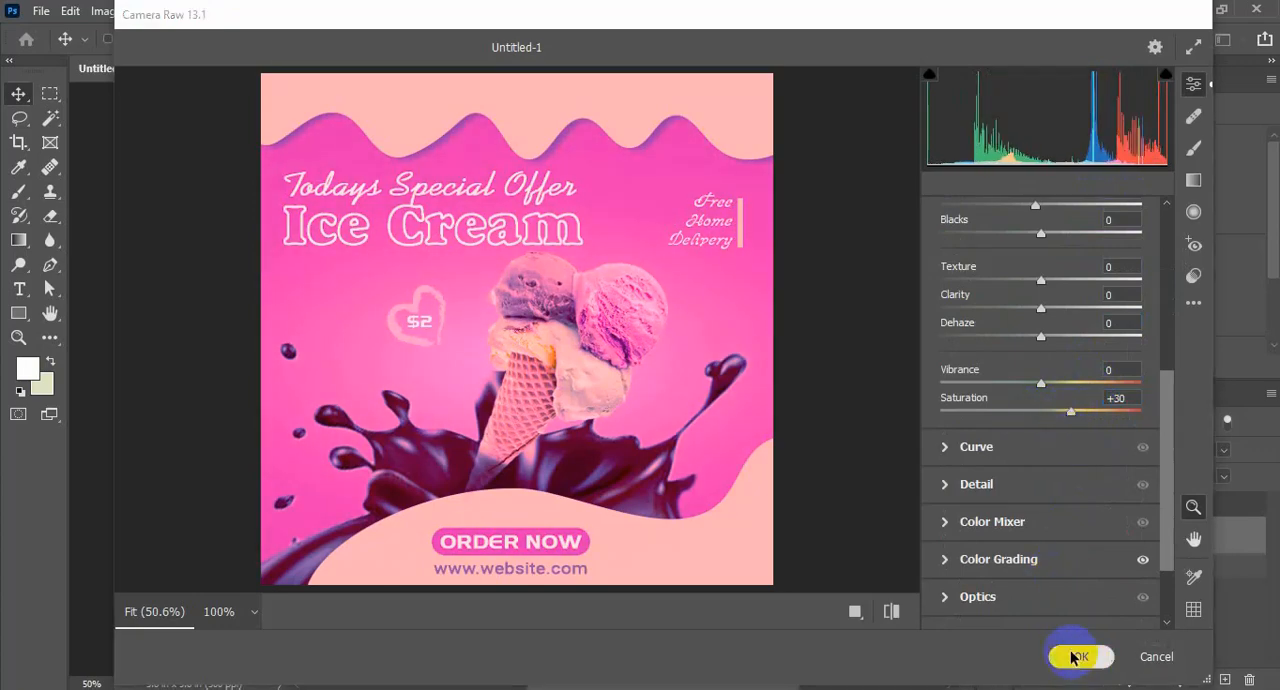
click(1075, 655)
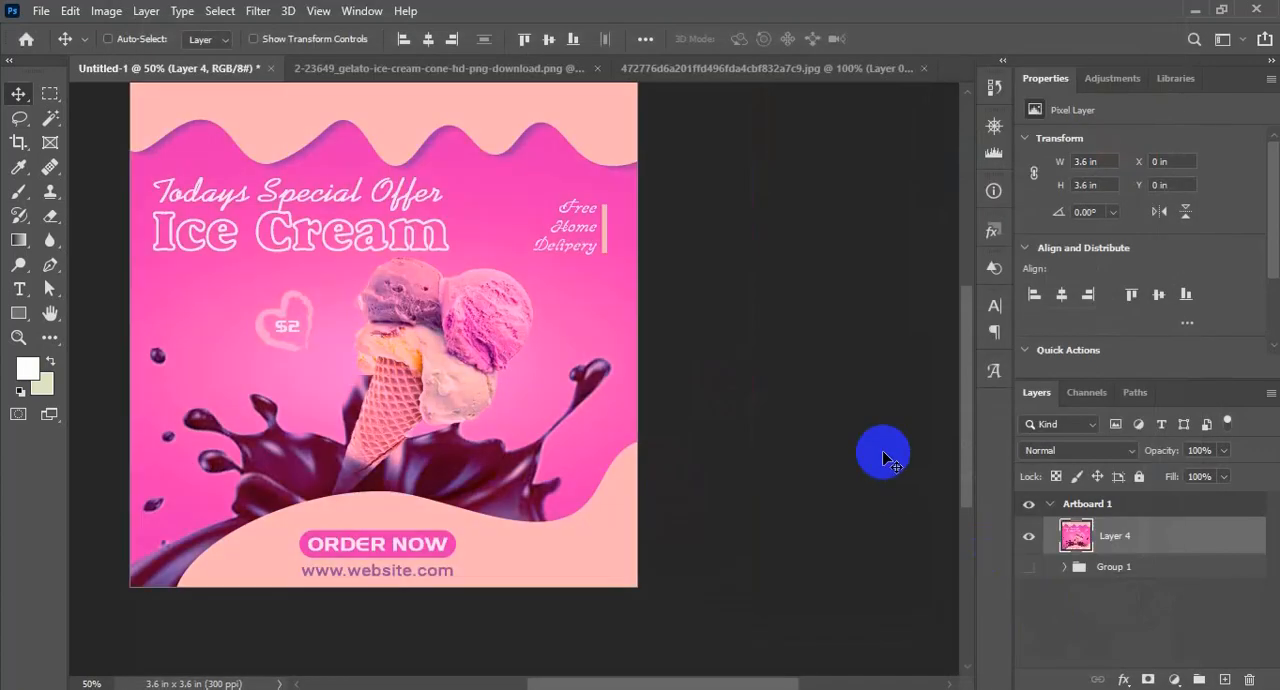
Export the design for web as a low-quality 1080 × 1080 px JPEG named Social Media post Design on the Desktop
click(41, 10)
mouse_move(129, 277)
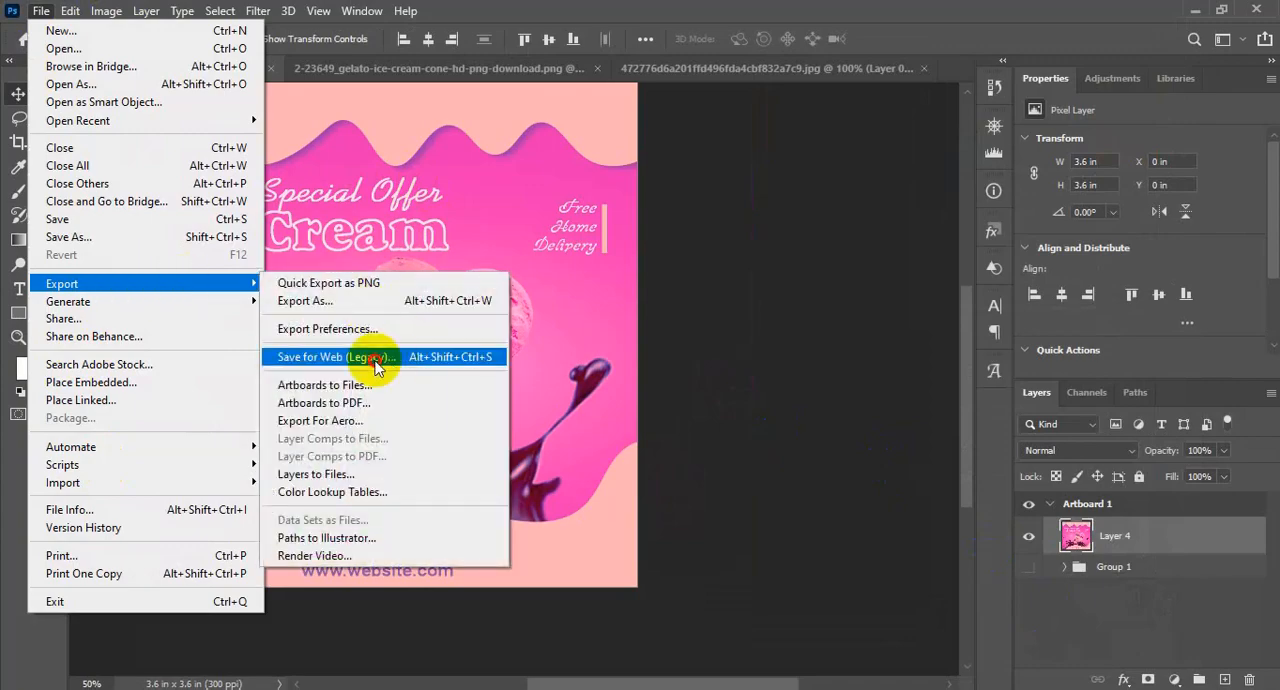
click(373, 357)
drag(668, 466, 517, 206)
drag(581, 376, 689, 275)
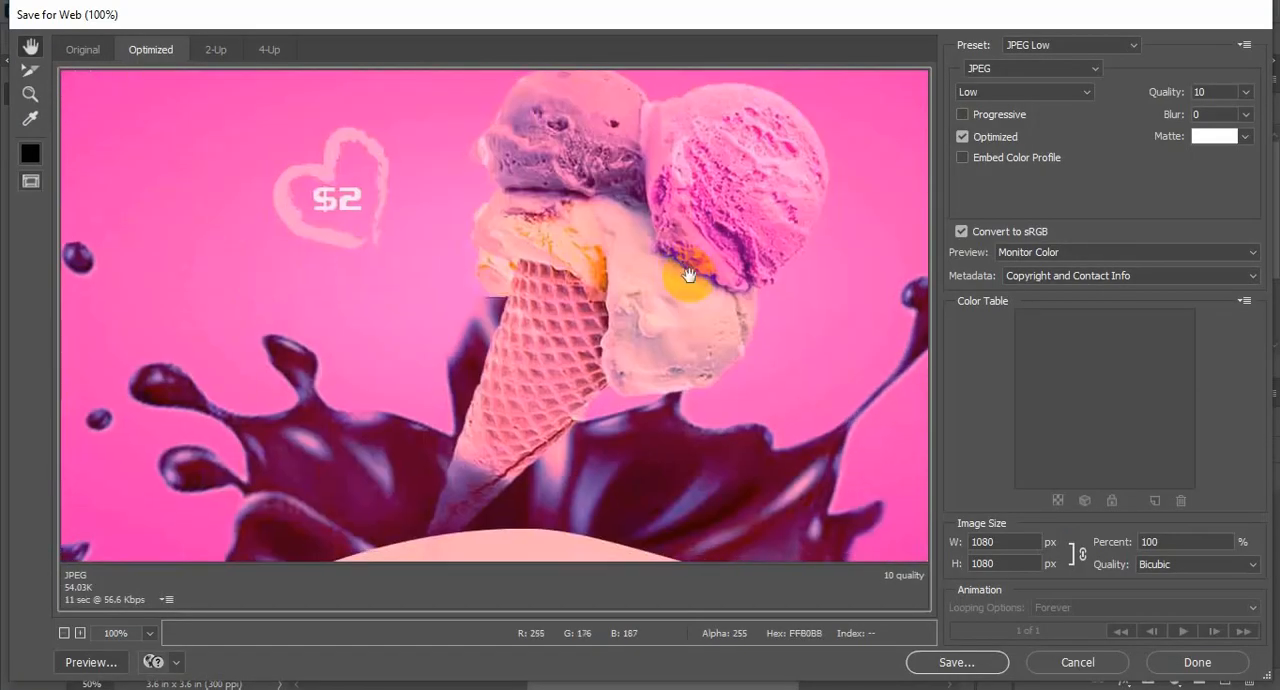
click(940, 663)
click(63, 165)
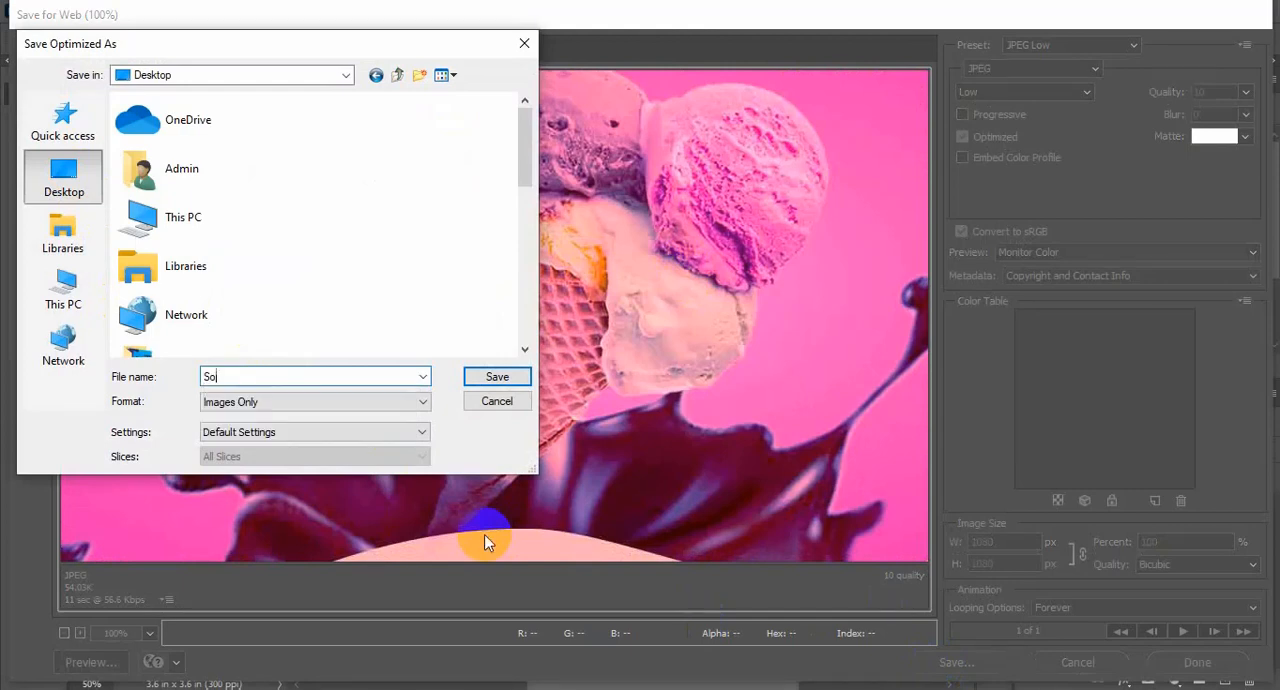
click(505, 377)
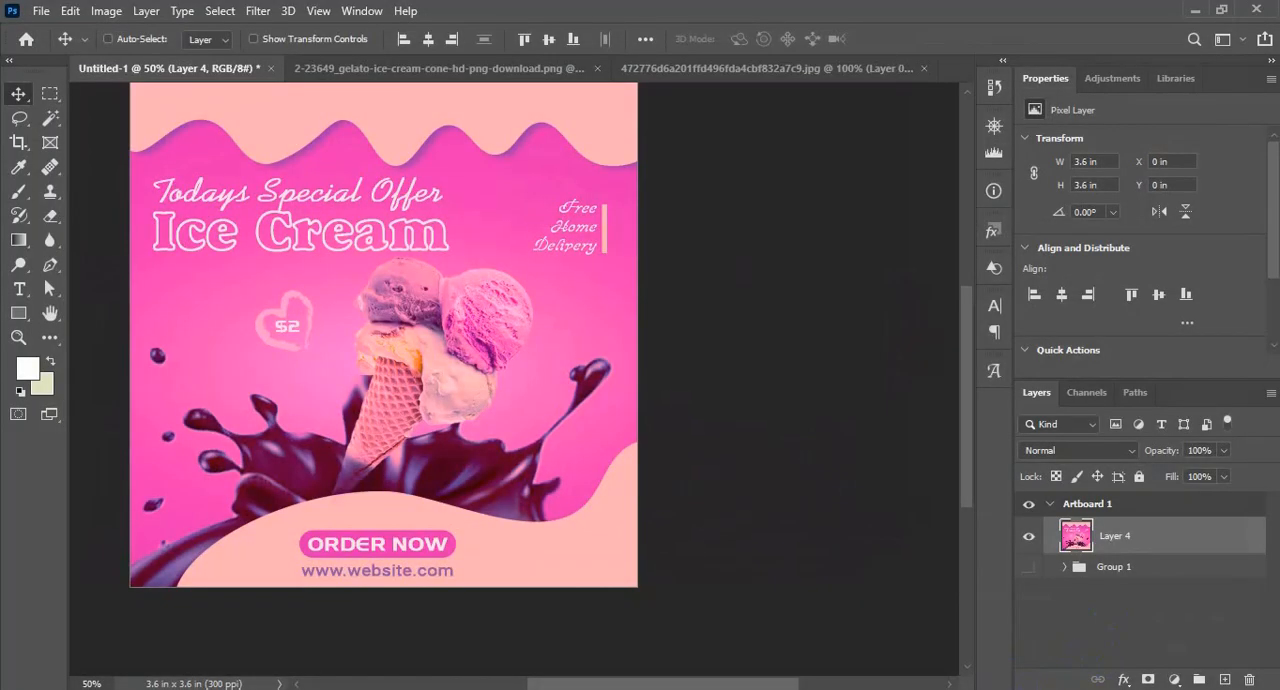